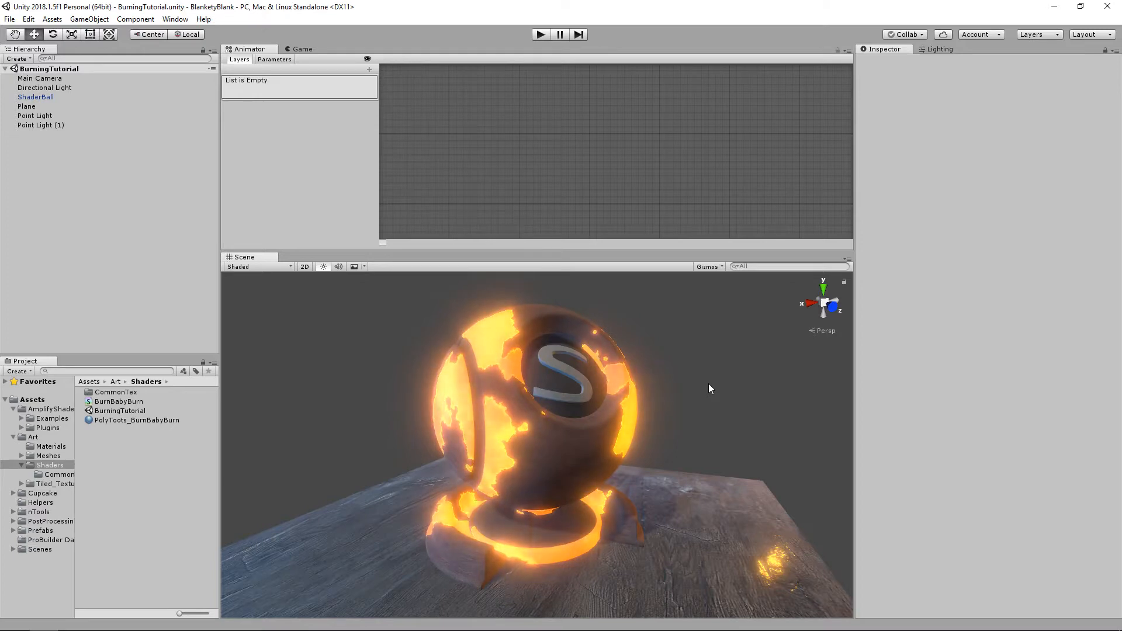
Set the Burn amount of the PolyToots_BurnBabyBurn material to 0.187
{"action": "left_click", "coordinate": [135, 419]}
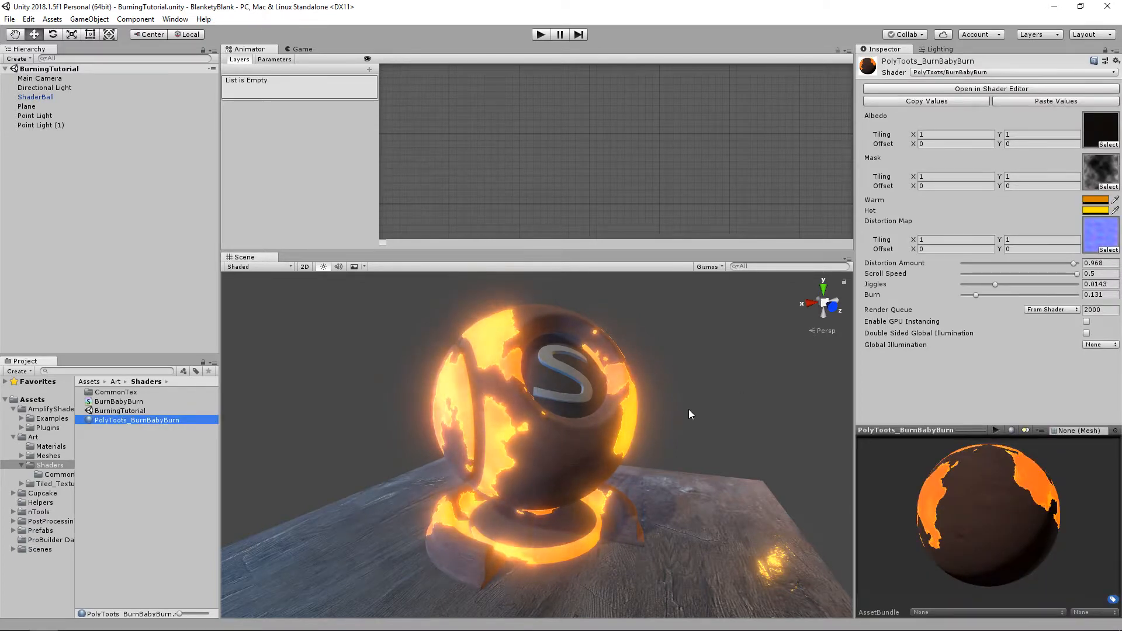
{"action": "mouse_move", "coordinate": [972, 294]}
{"action": "left_mouse_down"}
{"action": "mouse_move", "coordinate": [1076, 292]}
{"action": "mouse_move", "coordinate": [989, 301]}
{"action": "left_mouse_up"}
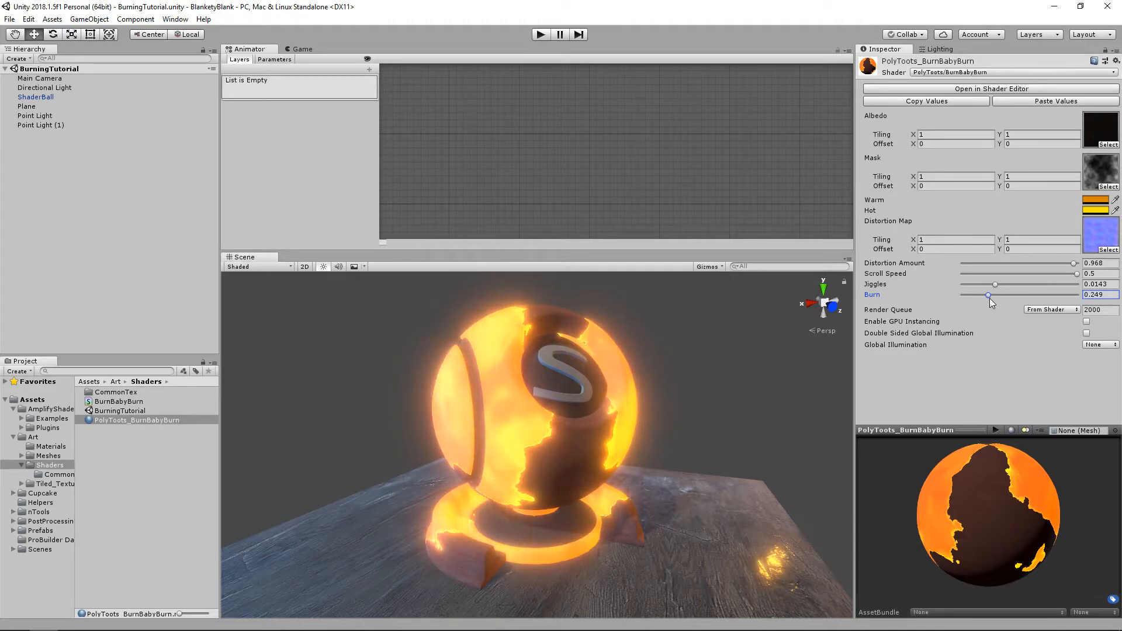
{"action": "mouse_move", "coordinate": [989, 295]}
{"action": "left_mouse_down"}
{"action": "mouse_move", "coordinate": [970, 299]}
{"action": "mouse_move", "coordinate": [982, 296]}
{"action": "left_mouse_up"}
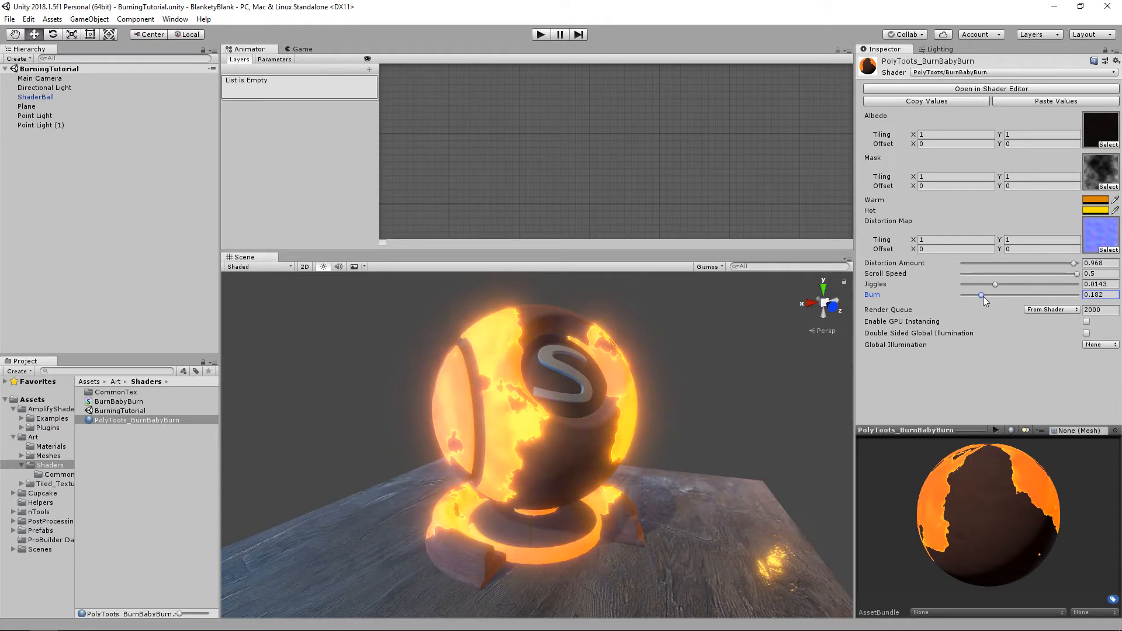
{"action": "left_click_drag", "start_coordinate": [983, 295], "coordinate": [978, 296]}
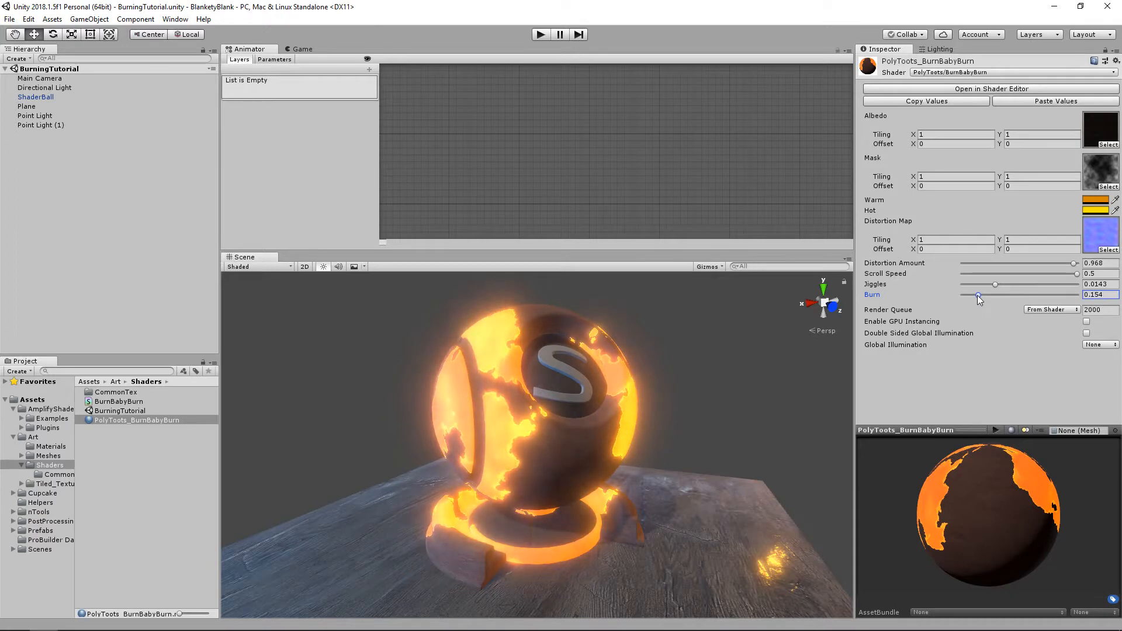
{"action": "mouse_move", "coordinate": [977, 292]}
{"action": "left_mouse_down"}
{"action": "mouse_move", "coordinate": [995, 299]}
{"action": "mouse_move", "coordinate": [976, 307]}
{"action": "mouse_move", "coordinate": [979, 319]}
{"action": "mouse_move", "coordinate": [980, 296]}
{"action": "mouse_move", "coordinate": [970, 295]}
{"action": "left_mouse_up"}
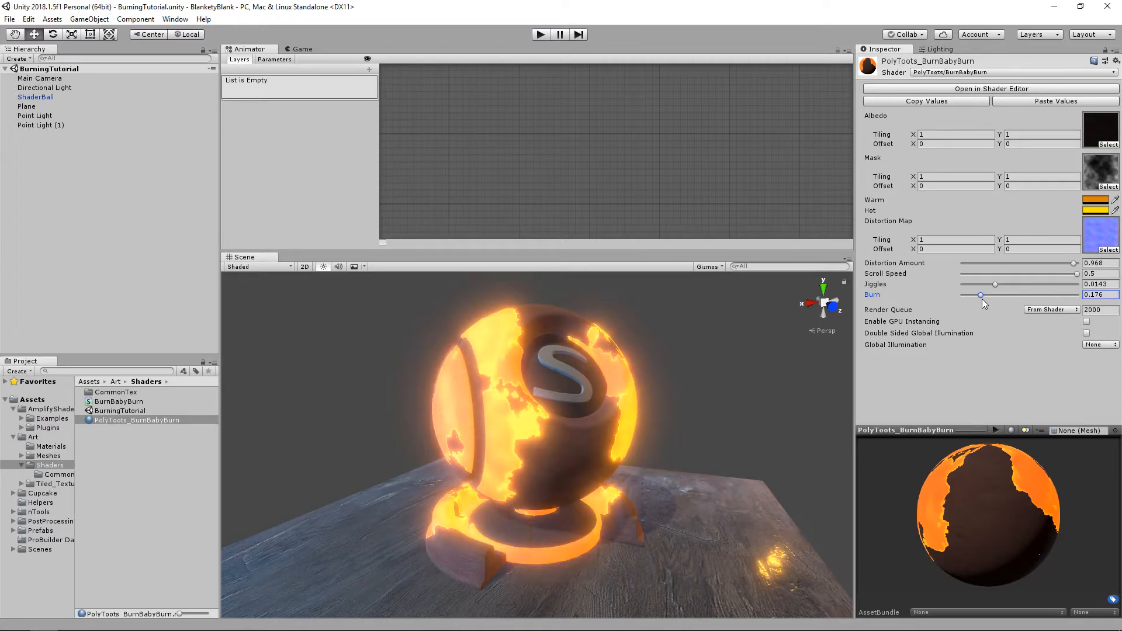
{"action": "mouse_move", "coordinate": [981, 295]}
{"action": "left_mouse_down"}
{"action": "mouse_move", "coordinate": [1072, 290]}
{"action": "mouse_move", "coordinate": [982, 295]}
{"action": "left_mouse_up"}
Examine the burning effect on the shader ball in the Scene view from several angles and distances
{"action": "mouse_move", "coordinate": [520, 447]}
{"action": "left_mouse_down", "text": "alt"}
{"action": "mouse_move", "coordinate": [517, 403]}
{"action": "mouse_move", "coordinate": [459, 420]}
{"action": "left_mouse_up", "text": "alt"}
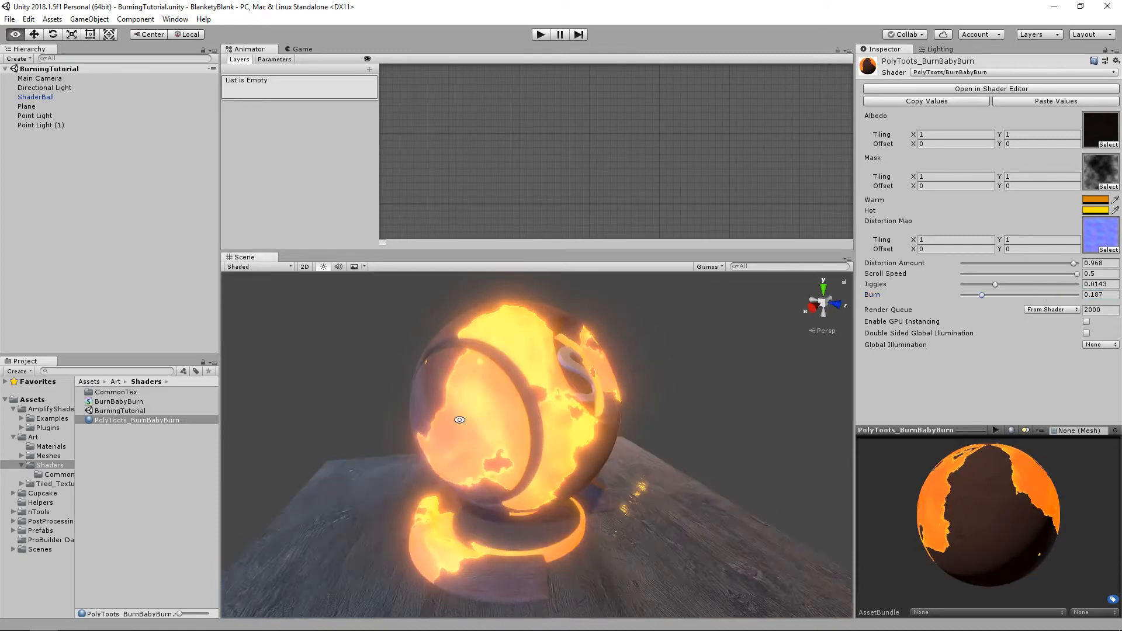
{"action": "right_click_drag", "start_coordinate": [459, 419], "coordinate": [661, 436], "text": "alt"}
{"action": "left_click_drag", "start_coordinate": [661, 436], "coordinate": [503, 413], "text": "alt"}
{"action": "right_click_drag", "start_coordinate": [503, 412], "coordinate": [576, 415], "text": "alt"}
{"action": "left_click_drag", "start_coordinate": [576, 415], "coordinate": [598, 373], "text": "alt"}
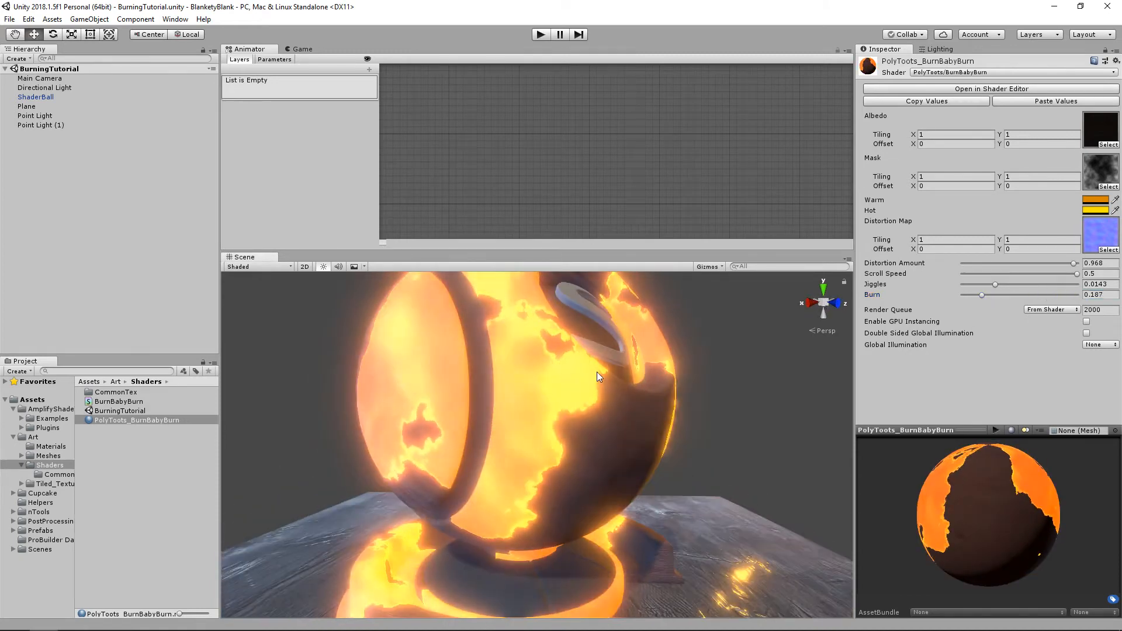
{"action": "mouse_move", "coordinate": [558, 465]}
{"action": "left_mouse_down", "text": "alt"}
{"action": "mouse_move", "coordinate": [518, 516]}
{"action": "mouse_move", "coordinate": [541, 466]}
{"action": "mouse_move", "coordinate": [525, 458]}
{"action": "mouse_move", "coordinate": [557, 457]}
{"action": "left_mouse_up", "text": "alt"}
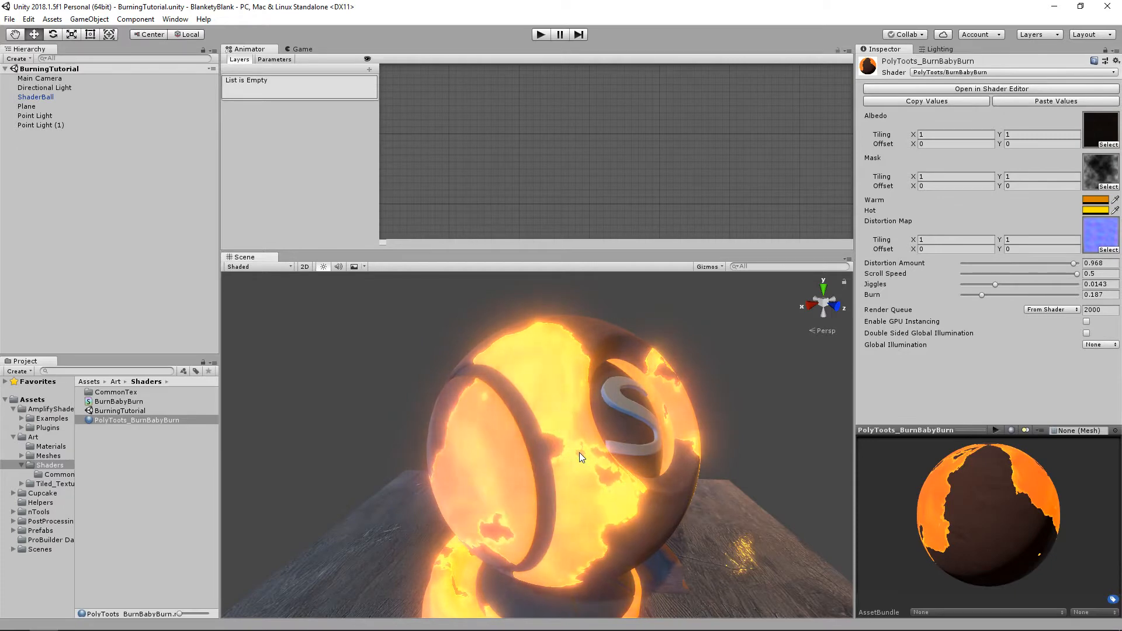
{"action": "mouse_move", "coordinate": [576, 437]}
{"action": "left_mouse_down", "text": "alt"}
{"action": "mouse_move", "coordinate": [597, 461]}
{"action": "mouse_move", "coordinate": [520, 408]}
{"action": "left_mouse_up", "text": "alt"}
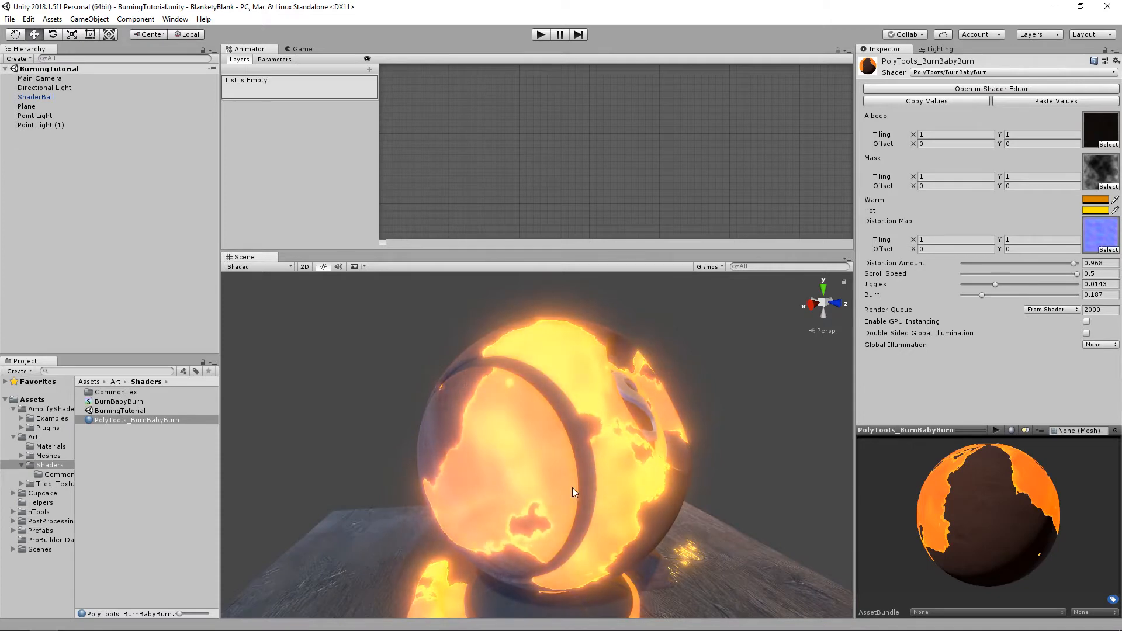
{"action": "mouse_move", "coordinate": [624, 461]}
{"action": "left_mouse_down", "text": "alt"}
{"action": "mouse_move", "coordinate": [524, 489]}
{"action": "mouse_move", "coordinate": [570, 444]}
{"action": "mouse_move", "coordinate": [550, 437]}
{"action": "left_mouse_up", "text": "alt"}
{"action": "scroll", "coordinate": [550, 436], "scroll_direction": "up", "scroll_amount": 2}
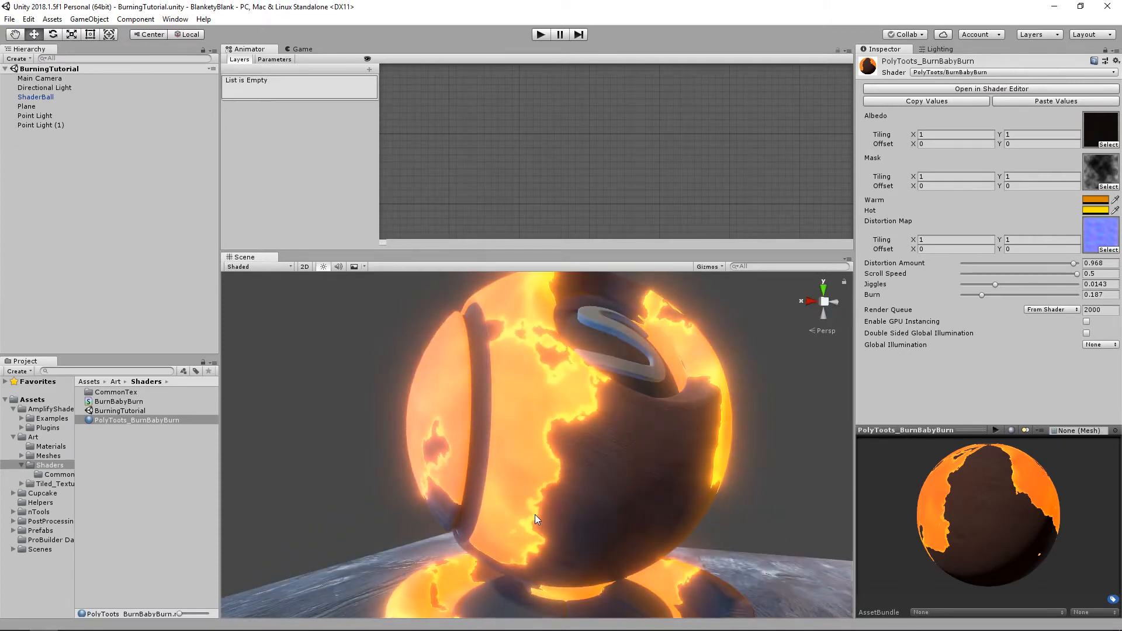
{"action": "left_click_drag", "start_coordinate": [596, 454], "coordinate": [562, 458], "text": "alt"}
{"action": "right_click_drag", "start_coordinate": [563, 459], "coordinate": [579, 476], "text": "alt"}
{"action": "left_click_drag", "start_coordinate": [578, 476], "coordinate": [556, 489], "text": "alt"}
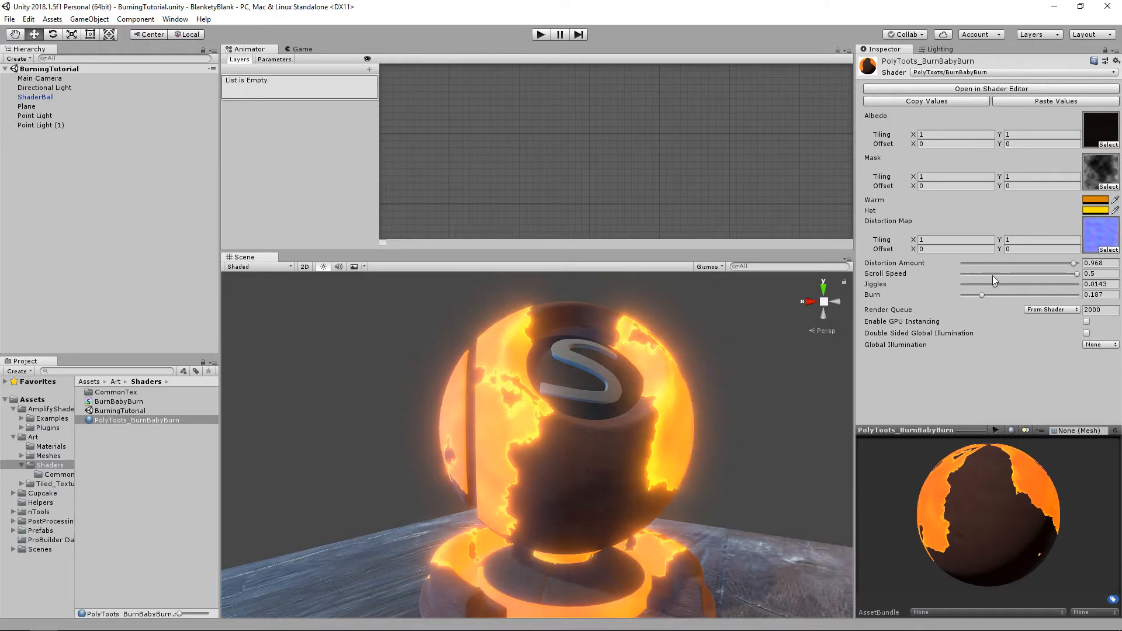
Set the PolyToots_BurnBabyBurn material's Jiggles to 0.0345 and its Burn amount to 0.87
{"action": "left_click_drag", "start_coordinate": [1011, 286], "coordinate": [1055, 290]}
{"action": "right_click_drag", "start_coordinate": [545, 450], "coordinate": [556, 426], "text": "alt"}
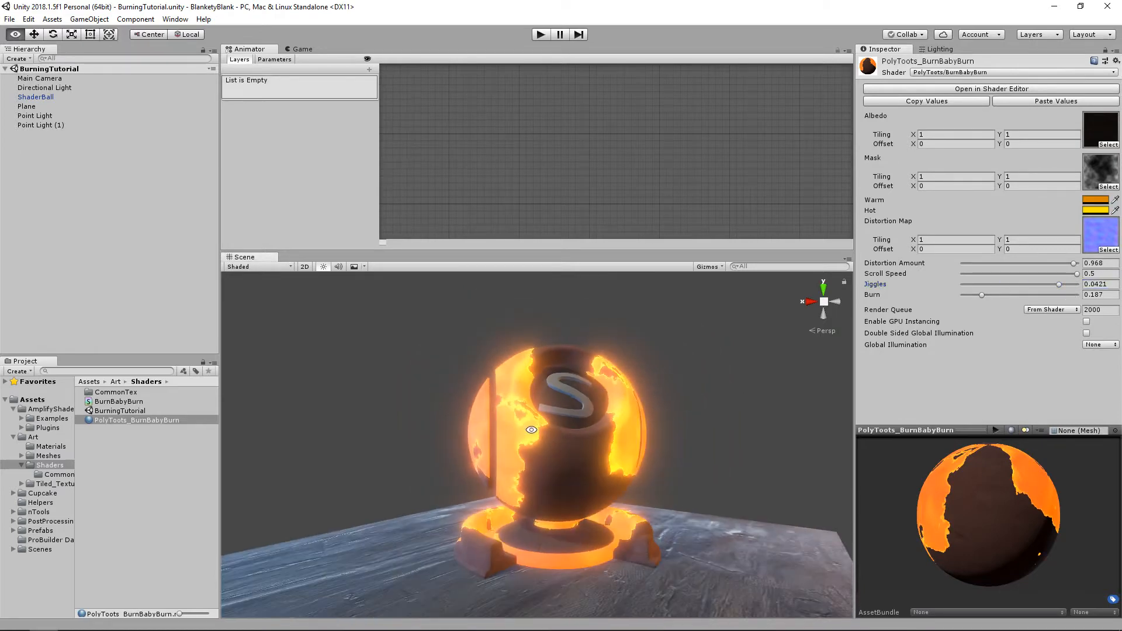
{"action": "left_click_drag", "start_coordinate": [556, 426], "coordinate": [483, 443], "text": "alt"}
{"action": "right_click_drag", "start_coordinate": [483, 444], "coordinate": [541, 444], "text": "alt"}
{"action": "left_click_drag", "start_coordinate": [1060, 285], "coordinate": [1041, 286]}
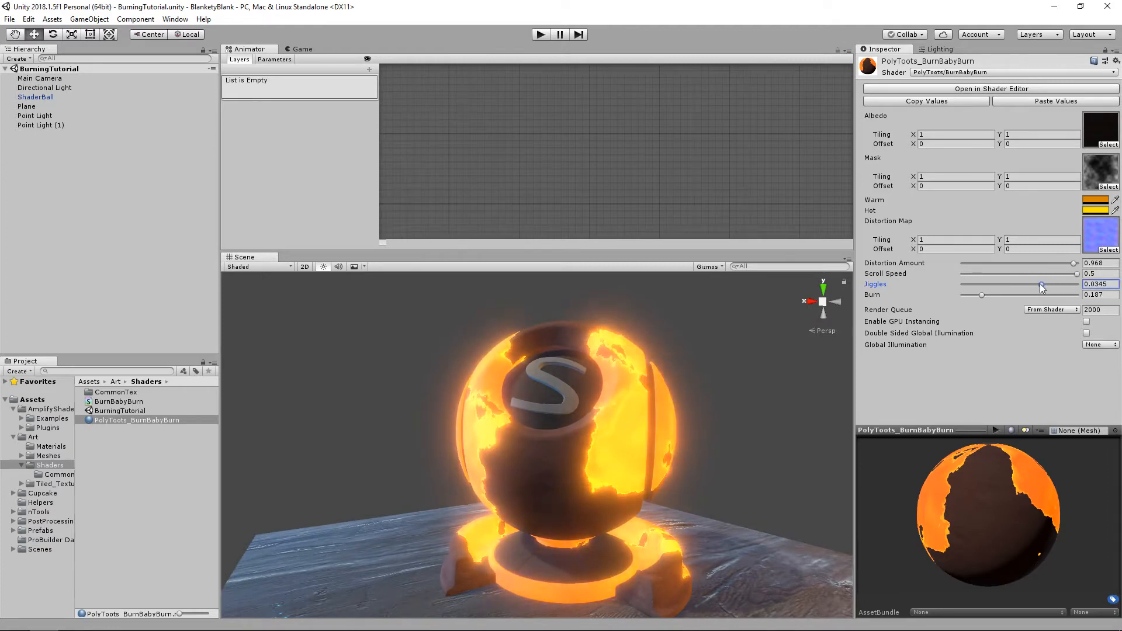
{"action": "mouse_move", "coordinate": [743, 327]}
{"action": "left_mouse_down", "text": "alt"}
{"action": "mouse_move", "coordinate": [693, 430]}
{"action": "mouse_move", "coordinate": [665, 433]}
{"action": "mouse_move", "coordinate": [649, 401]}
{"action": "left_mouse_up", "text": "alt"}
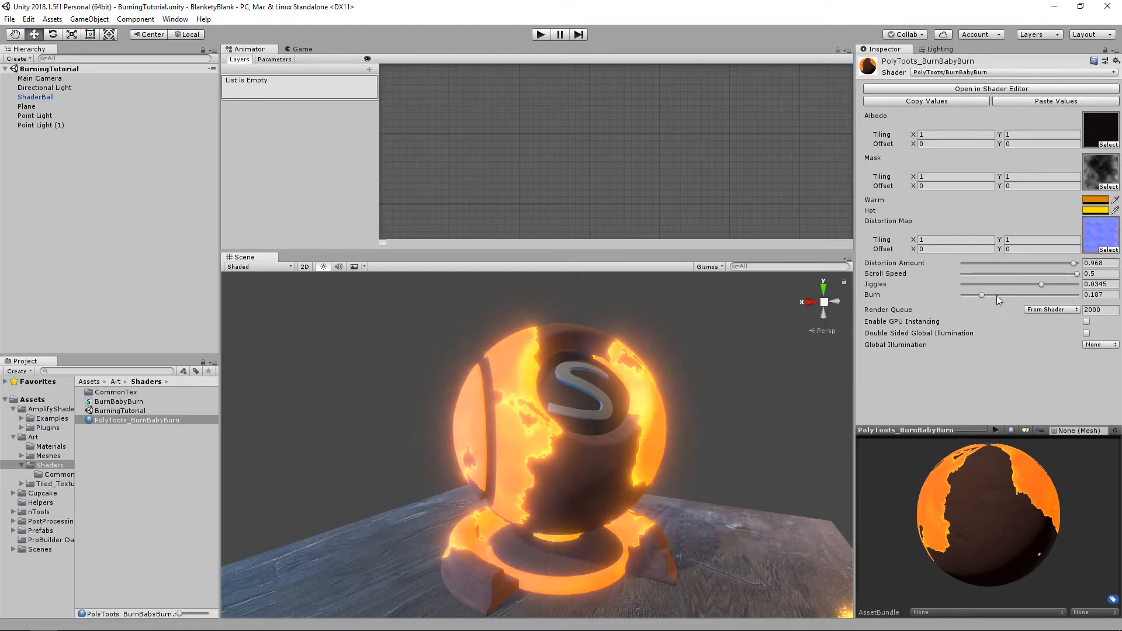
{"action": "mouse_move", "coordinate": [983, 295]}
{"action": "left_mouse_down"}
{"action": "mouse_move", "coordinate": [1057, 293]}
{"action": "mouse_move", "coordinate": [974, 297]}
{"action": "mouse_move", "coordinate": [1064, 297]}
{"action": "mouse_move", "coordinate": [1001, 292]}
{"action": "mouse_move", "coordinate": [1053, 292]}
{"action": "left_mouse_up"}
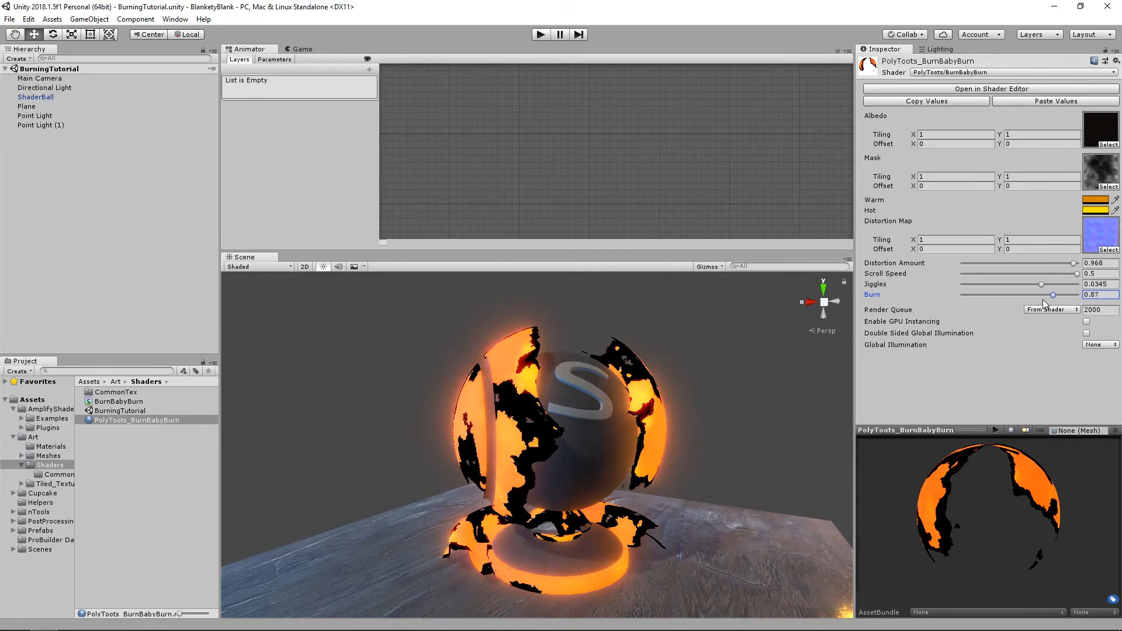
{"action": "left_click", "coordinate": [801, 409]}
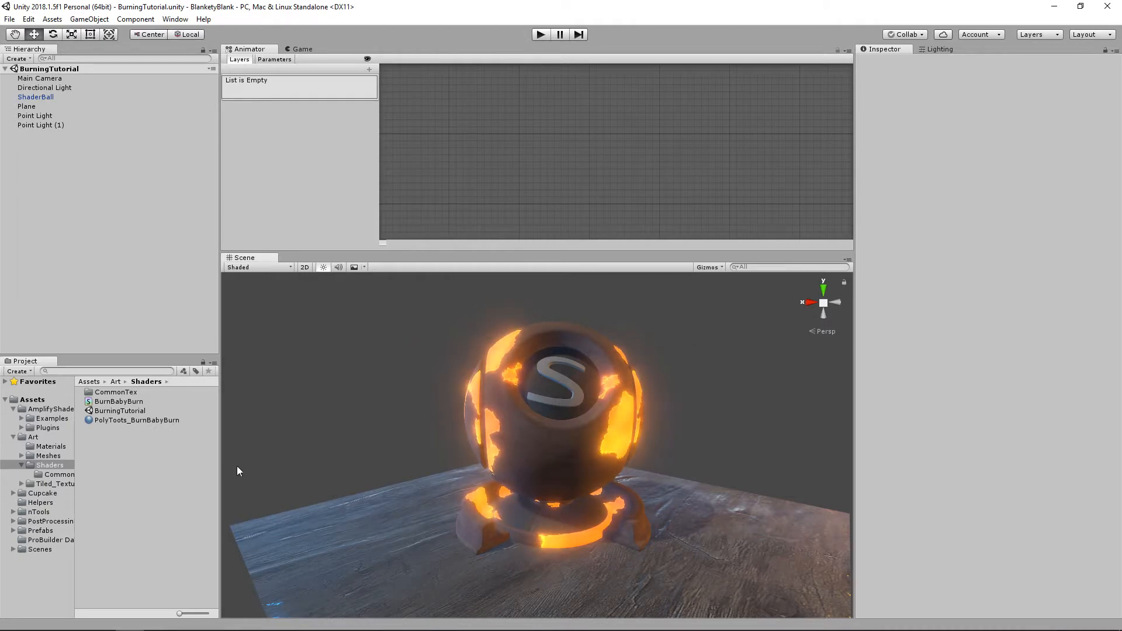
Create a new Amplify shader asset in the Shaders folder
{"action": "left_click", "coordinate": [142, 420]}
{"action": "left_click", "coordinate": [121, 402]}
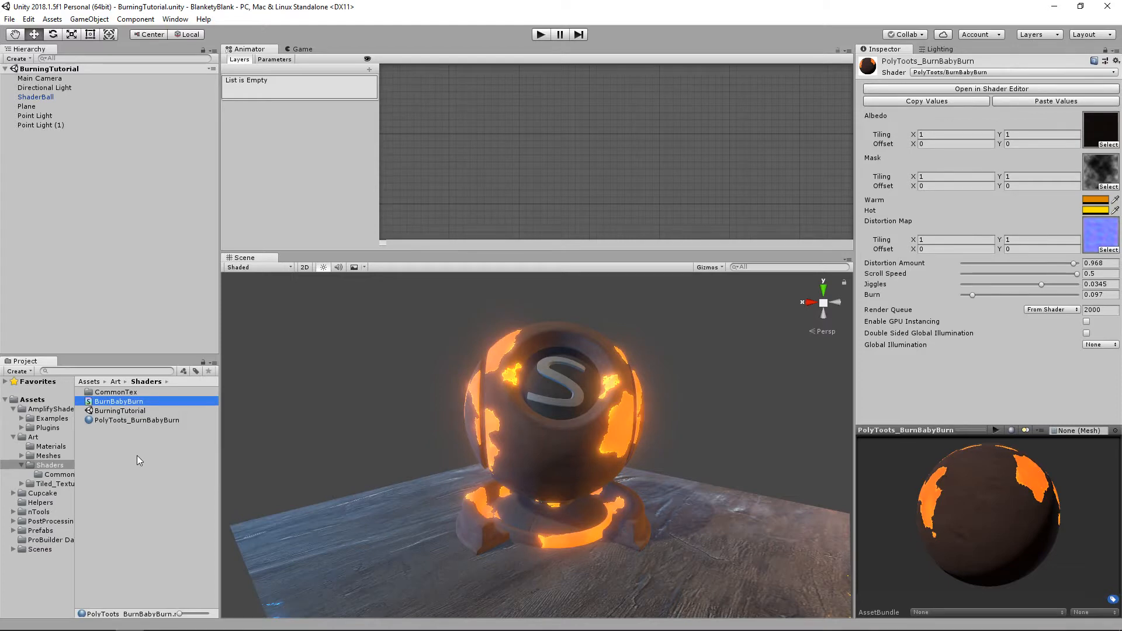
{"action": "left_click", "coordinate": [120, 459]}
{"action": "right_click", "coordinate": [122, 459]}
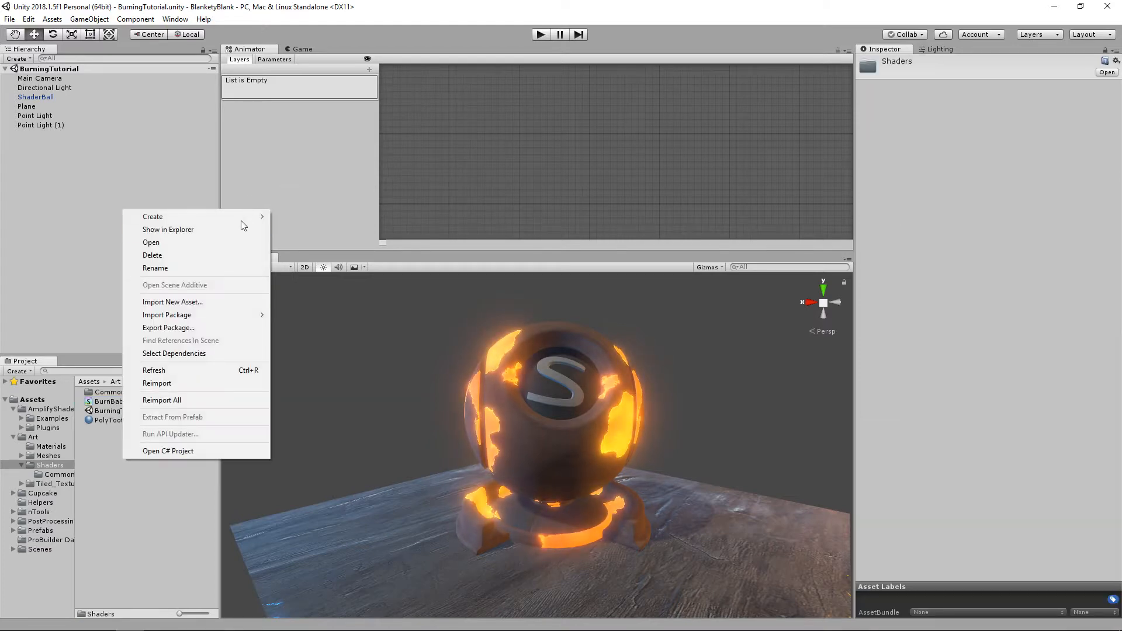
{"action": "mouse_move", "coordinate": [240, 220]}
{"action": "mouse_move", "coordinate": [366, 233]}
{"action": "left_click", "coordinate": [450, 235]}
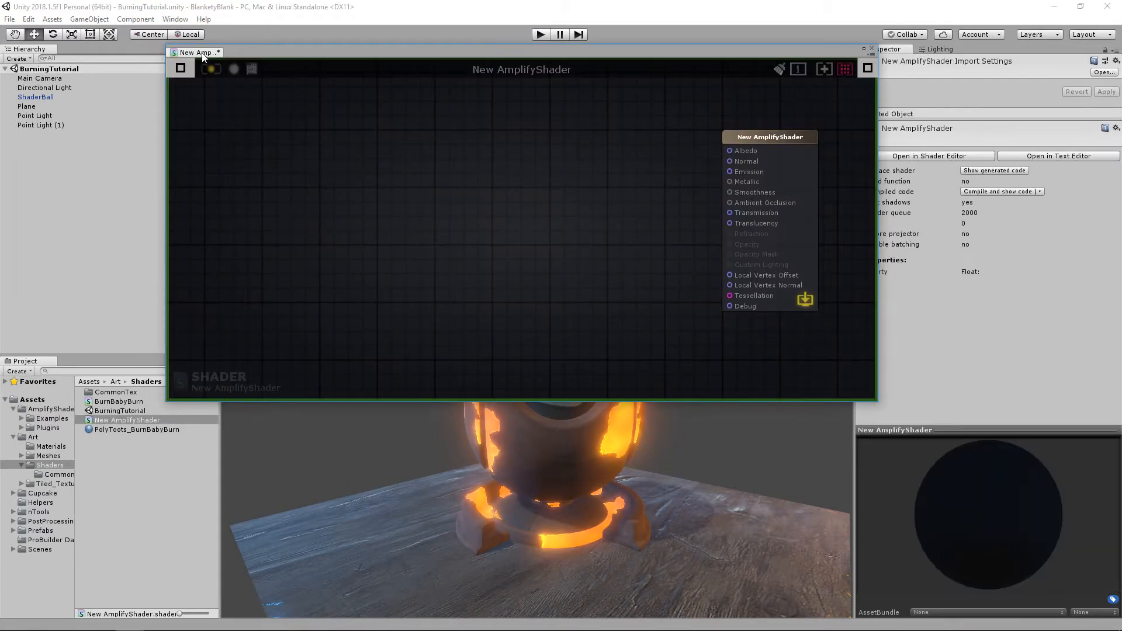
Close the shader editor window and show an enlarged Game view above the Scene view
{"action": "left_click_drag", "start_coordinate": [257, 48], "coordinate": [102, 29]}
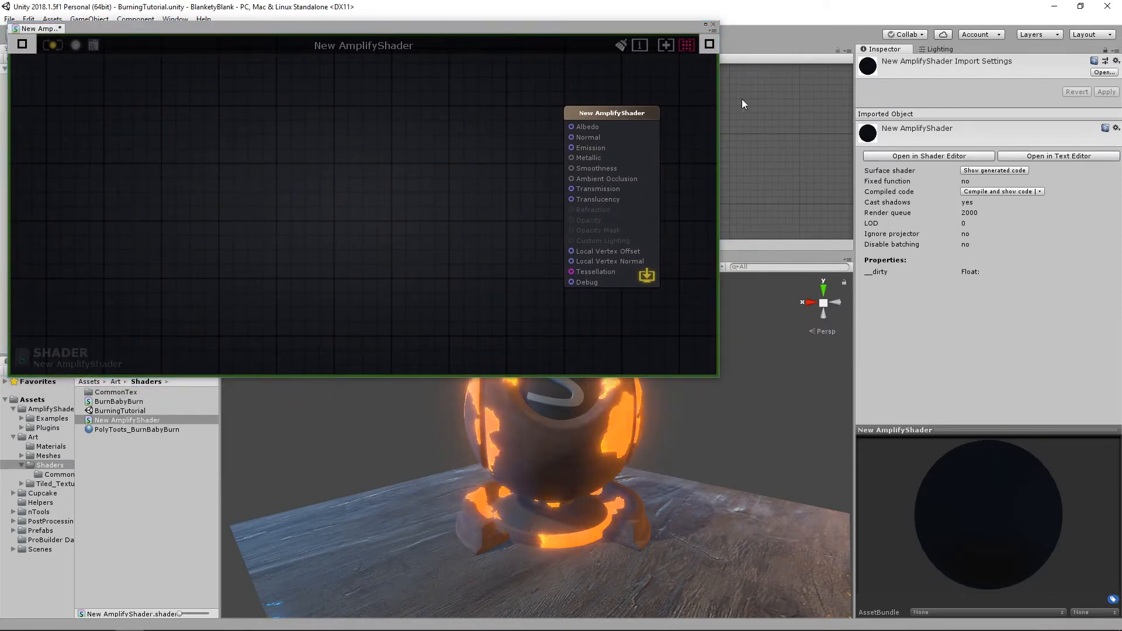
{"action": "left_click_drag", "start_coordinate": [629, 28], "coordinate": [799, 153]}
{"action": "left_click", "coordinate": [300, 49]}
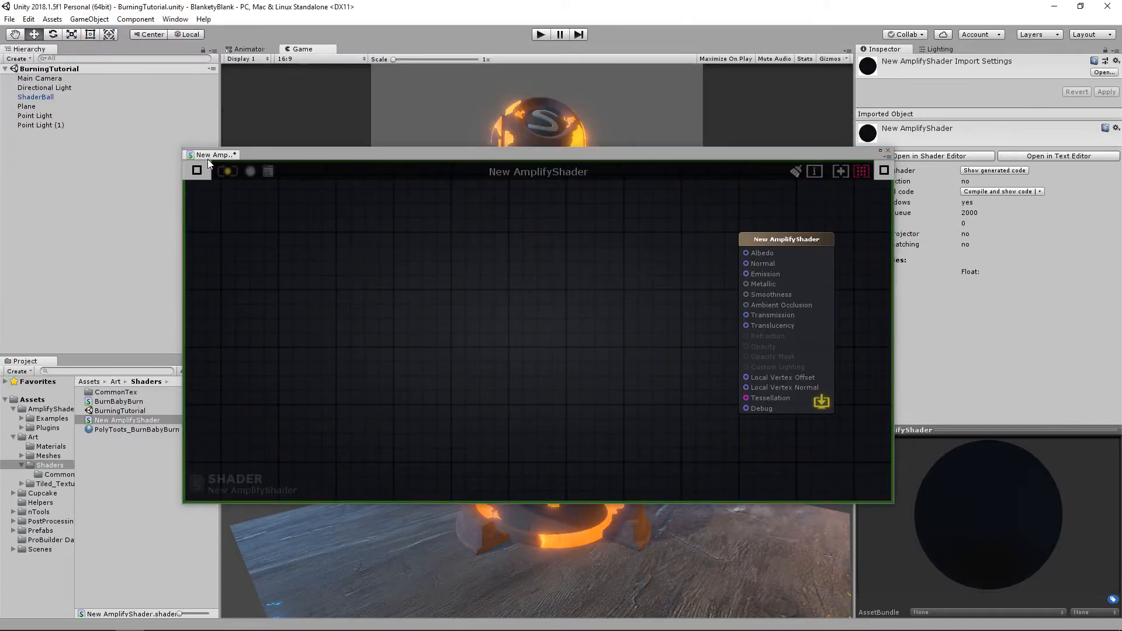
{"action": "left_click", "coordinate": [887, 151]}
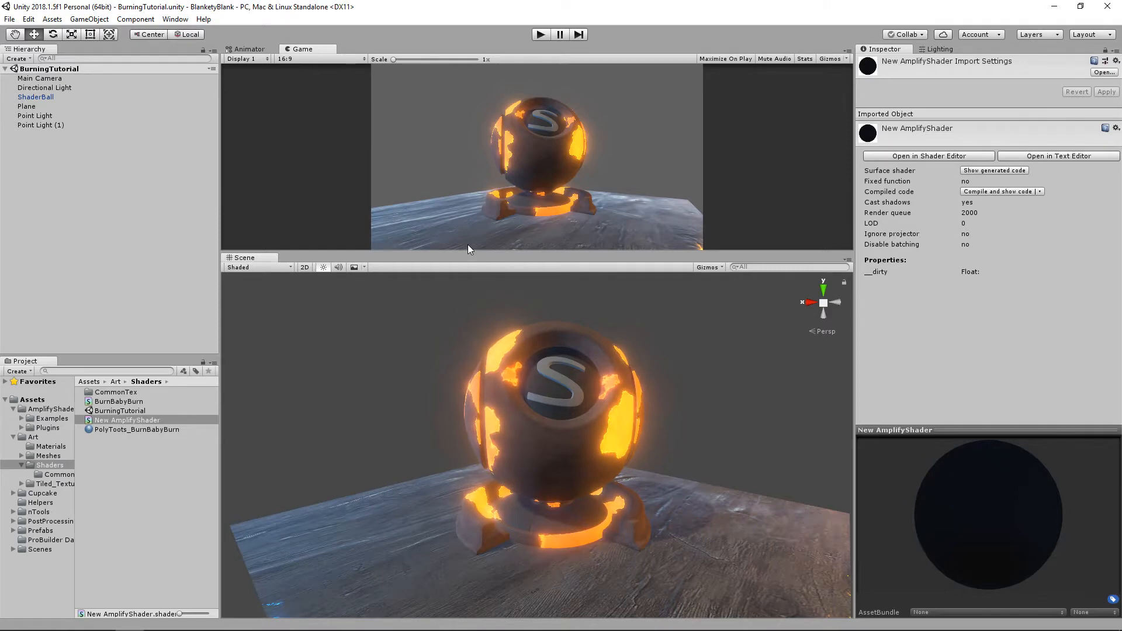
{"action": "left_click_drag", "start_coordinate": [603, 251], "coordinate": [597, 382]}
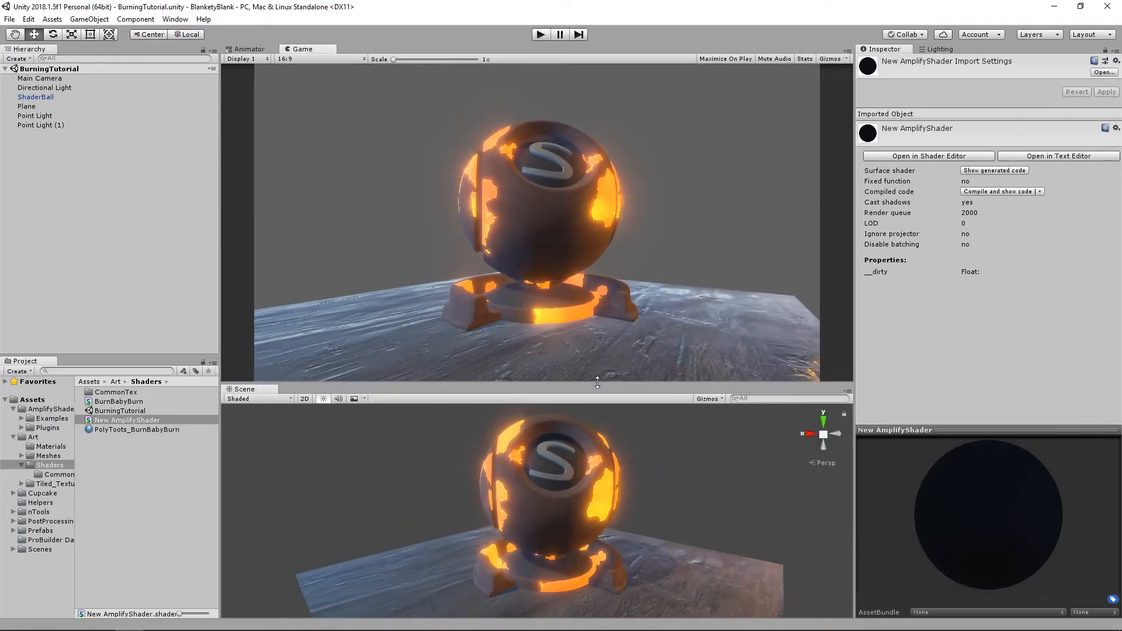
Rename the new Amplify shader asset as Burning_Tutorial
{"action": "left_click", "coordinate": [145, 426]}
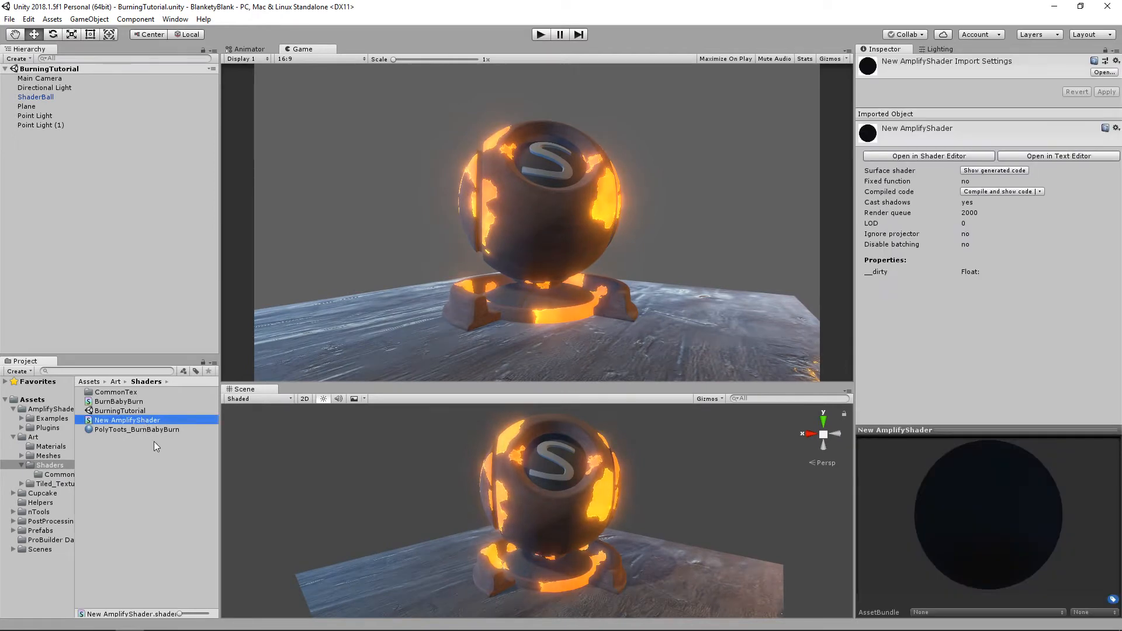
{"action": "key", "text": "F2"}
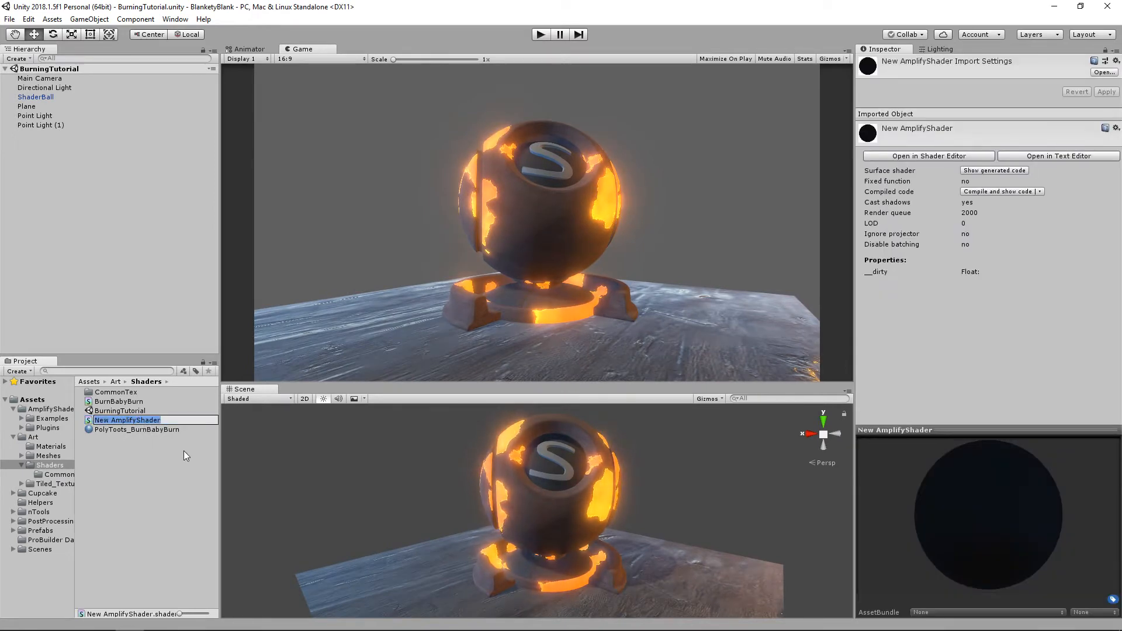
{"action": "type", "text": "Burn"}
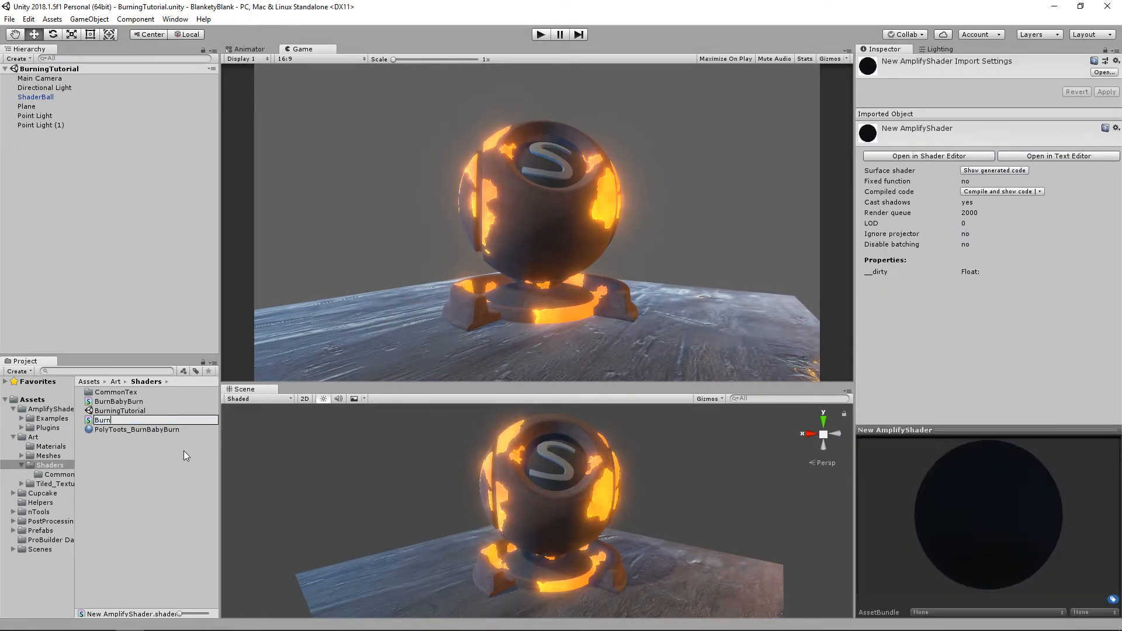
{"action": "type", "text": "ing_Tutorial"}
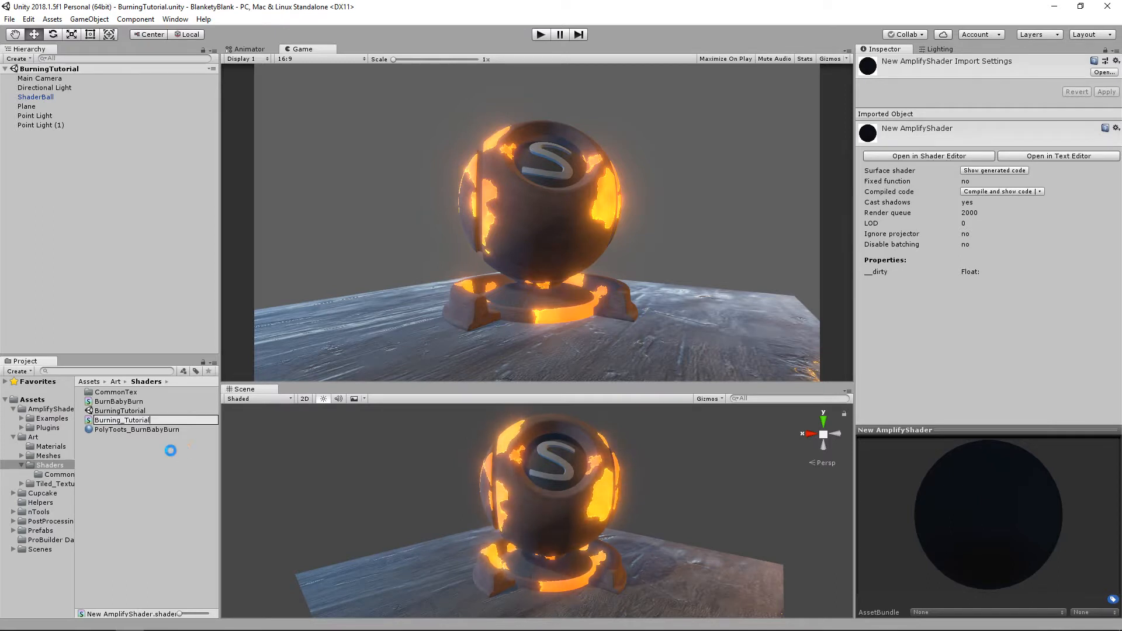
{"action": "key", "text": "Return"}
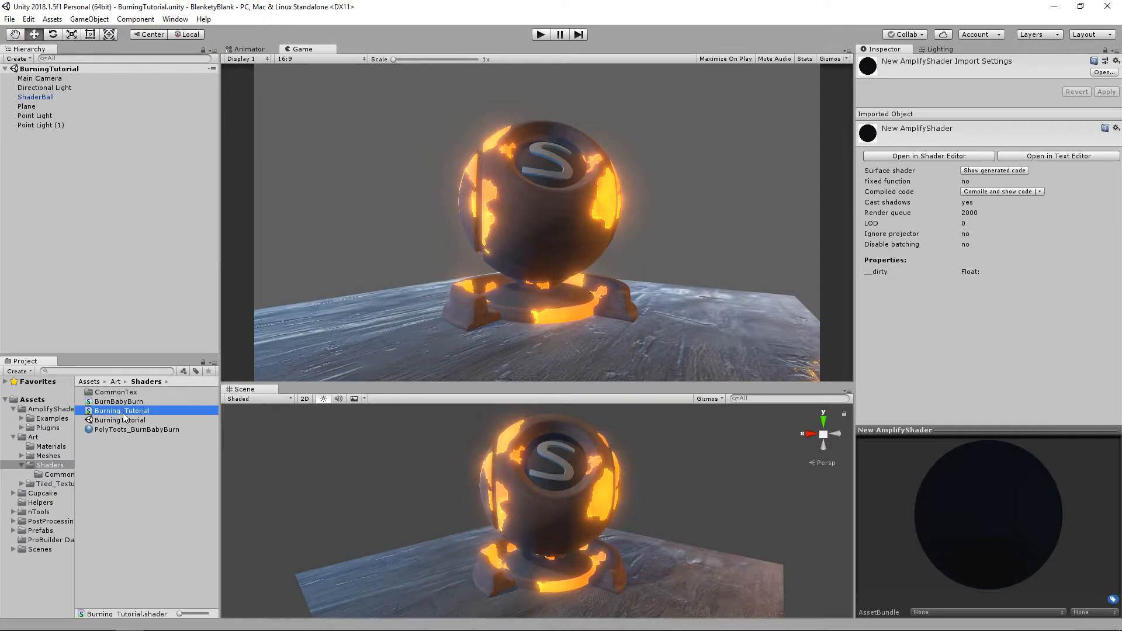
Create a material from the Burning_Tutorial shader and name it Burning_Tutorial
{"action": "right_click", "coordinate": [124, 417]}
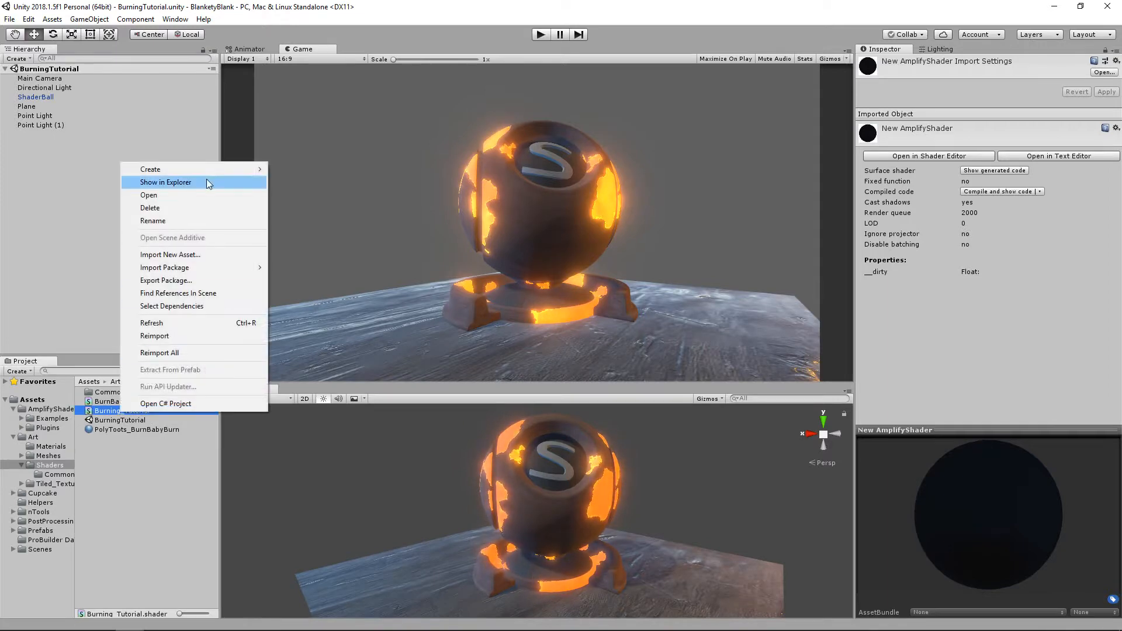
{"action": "mouse_move", "coordinate": [221, 167]}
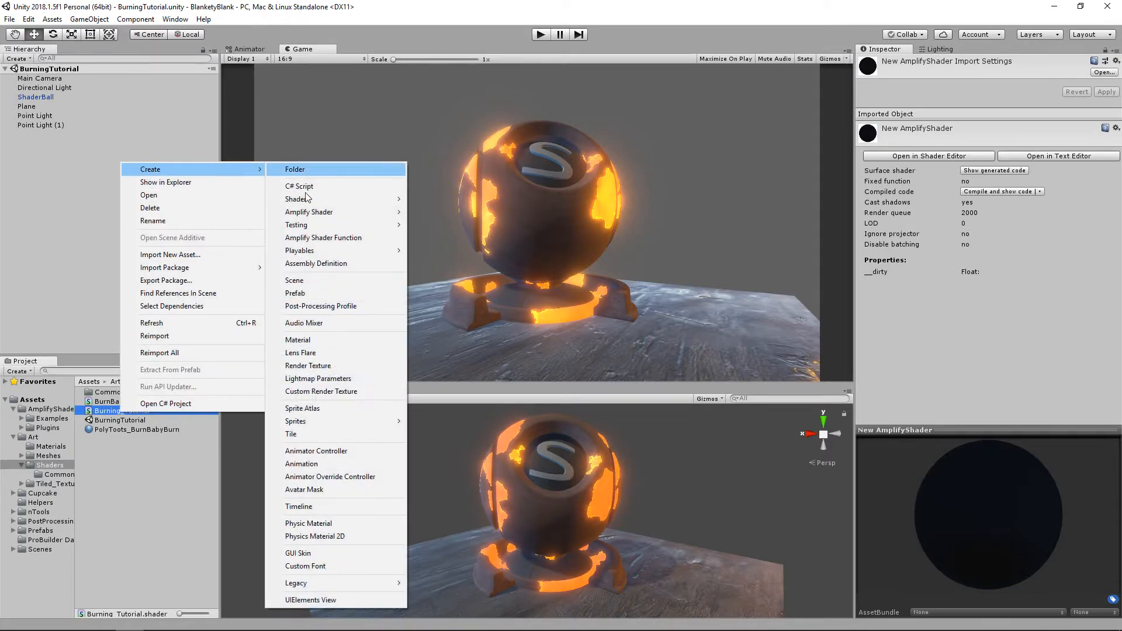
{"action": "left_click", "coordinate": [304, 340]}
{"action": "type", "text": "Burning_Tutorial"}
{"action": "key", "text": "Return"}
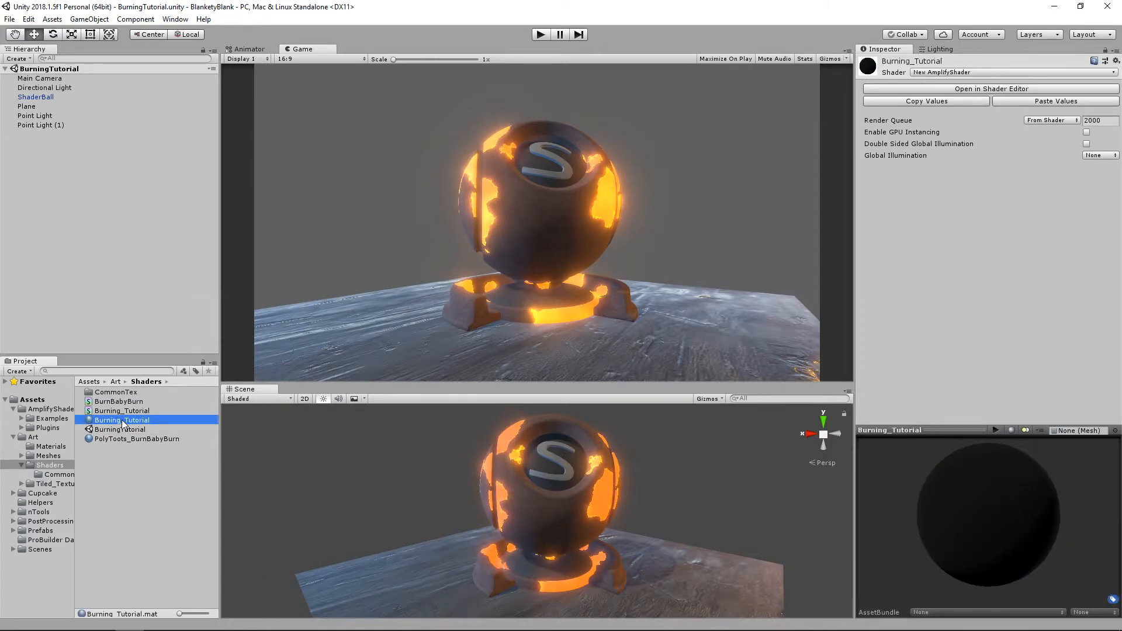
Open the Burning_Tutorial material in the shader editor and enlarge the editor window to cover the Game view
{"action": "double_click", "coordinate": [121, 419]}
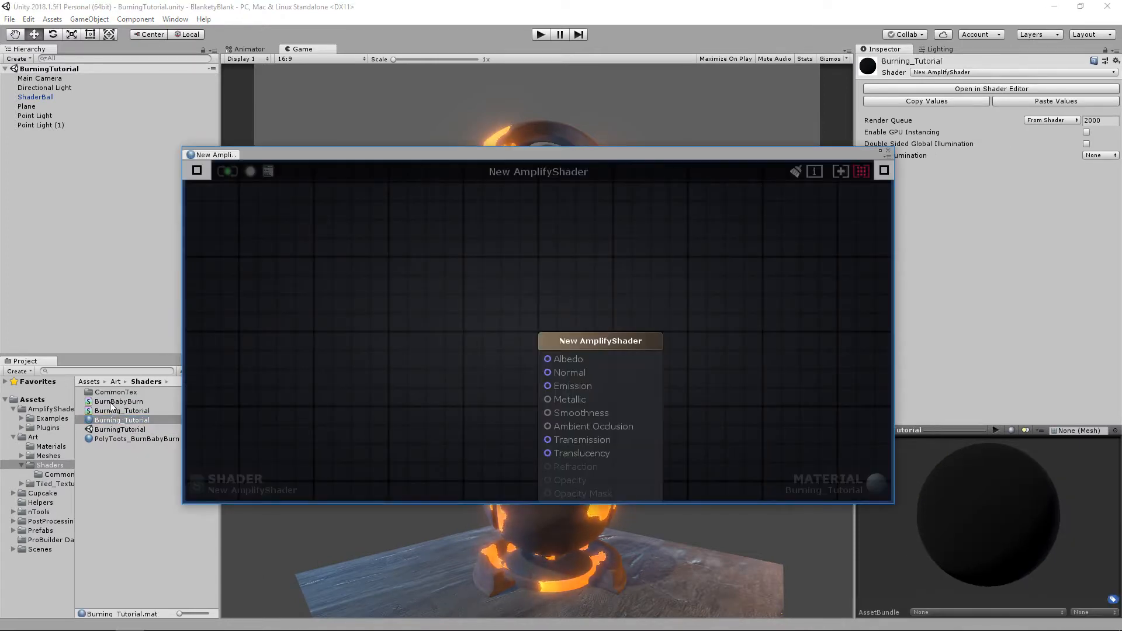
{"action": "left_click_drag", "start_coordinate": [315, 153], "coordinate": [89, 18]}
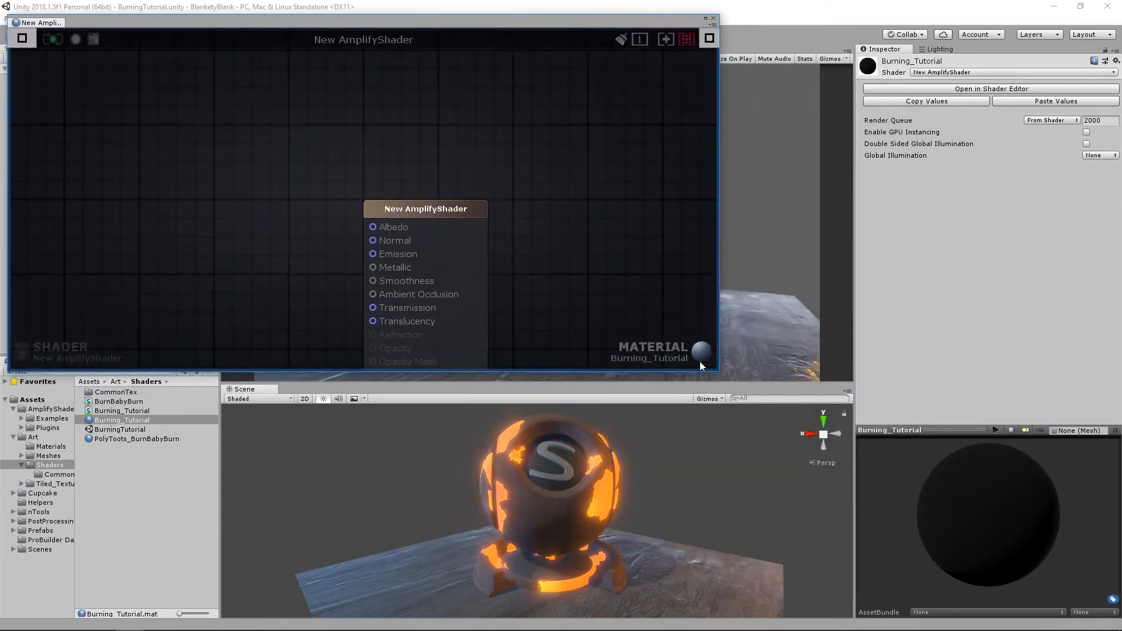
{"action": "left_click_drag", "start_coordinate": [712, 375], "coordinate": [851, 400]}
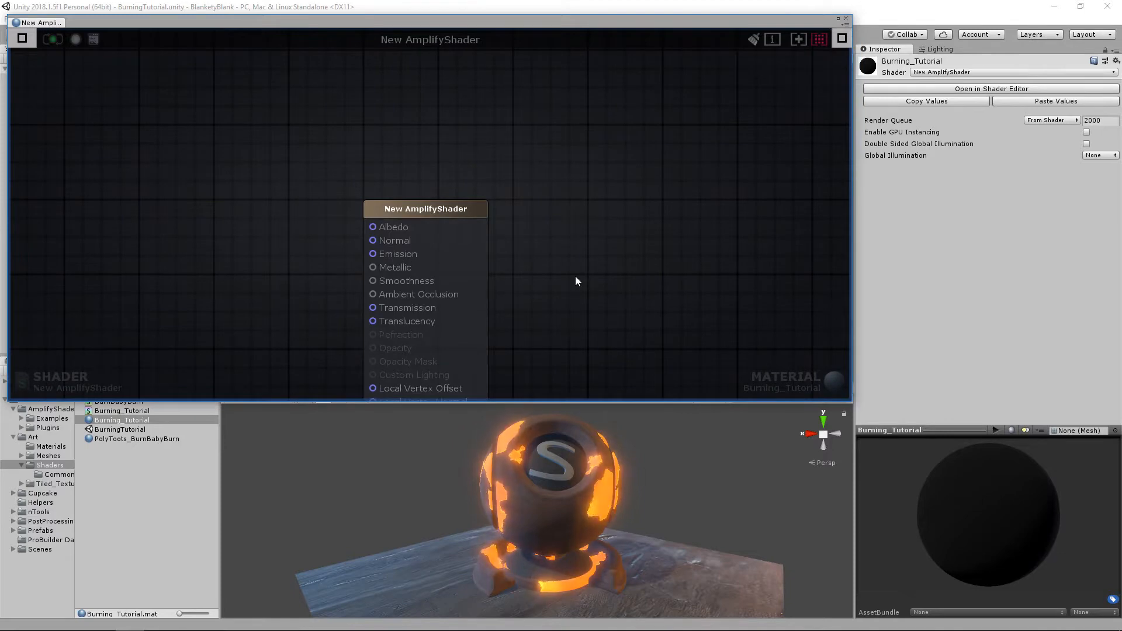
{"action": "scroll", "coordinate": [575, 276], "scroll_direction": "down", "scroll_amount": 5}
{"action": "middle_click_drag", "start_coordinate": [459, 293], "coordinate": [545, 238]}
{"action": "scroll", "coordinate": [546, 238], "scroll_direction": "up", "scroll_amount": 5}
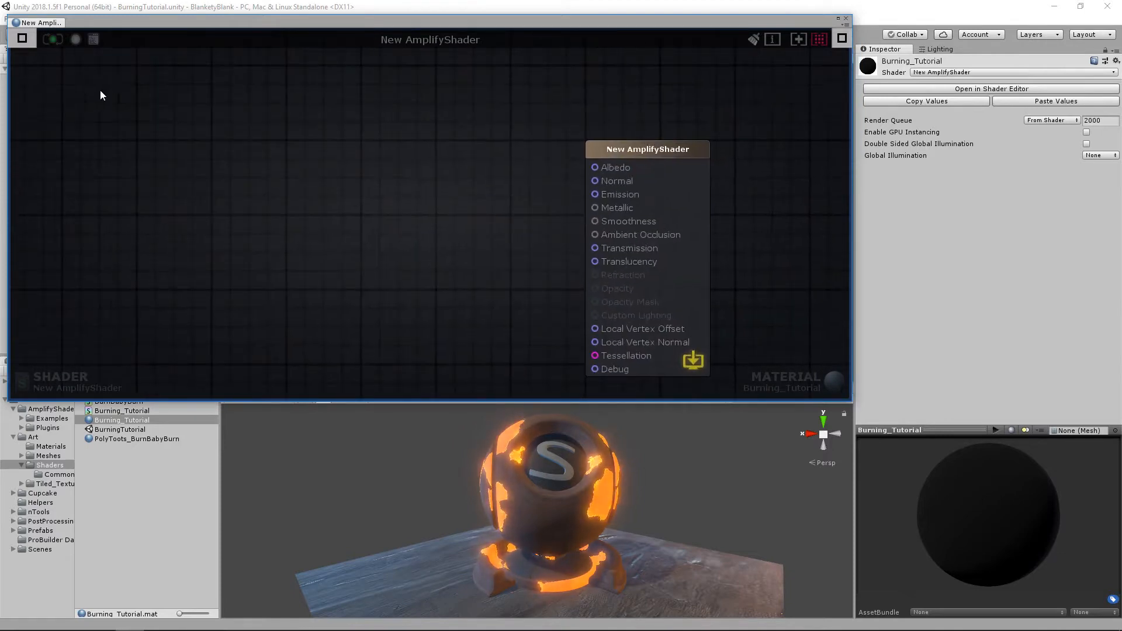
Show the output node's settings and set the shader name to PolyToots/Burning_Tutorial
{"action": "left_click", "coordinate": [23, 39]}
{"action": "left_click", "coordinate": [36, 68]}
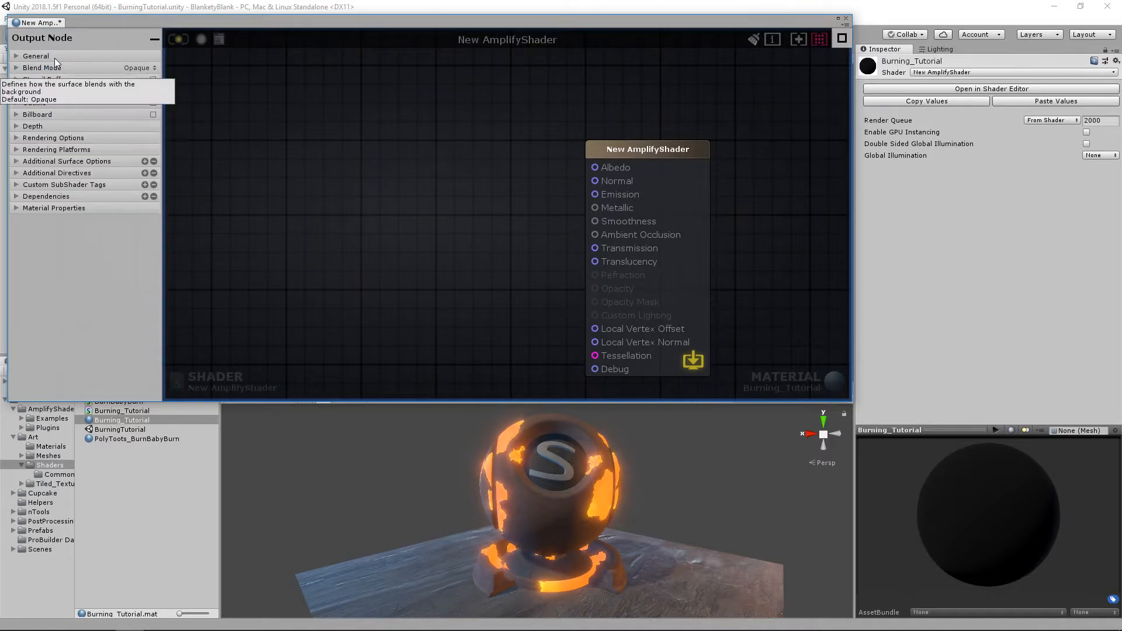
{"action": "left_click", "coordinate": [55, 56]}
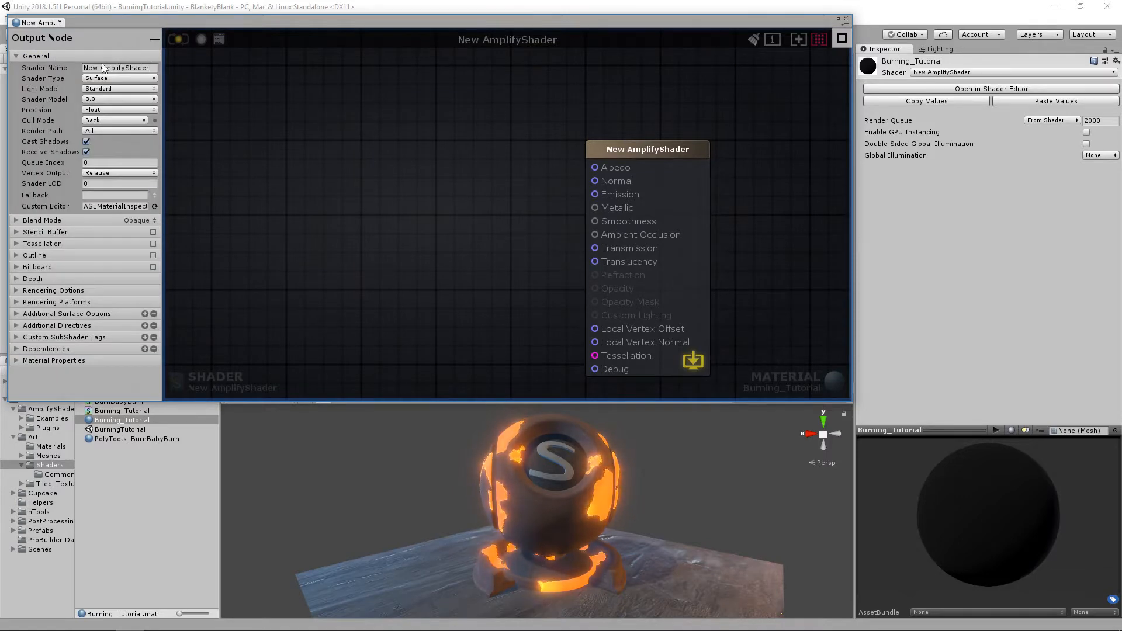
{"action": "left_click", "coordinate": [137, 68]}
{"action": "type", "text": "Pol"}
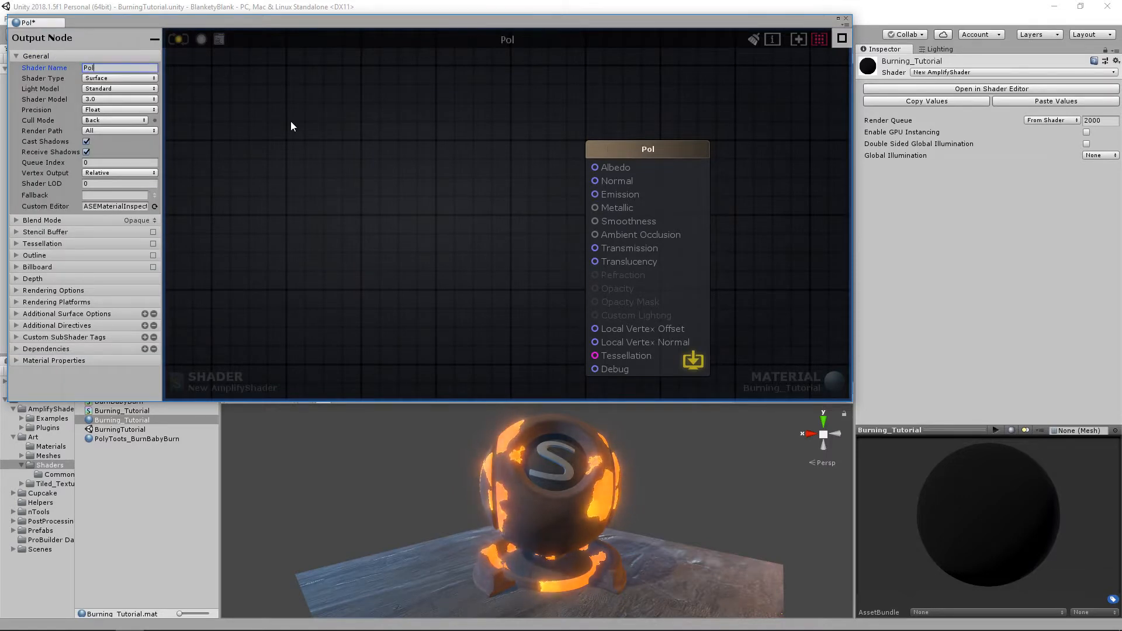
{"action": "type", "text": "yToots/Burning_"}
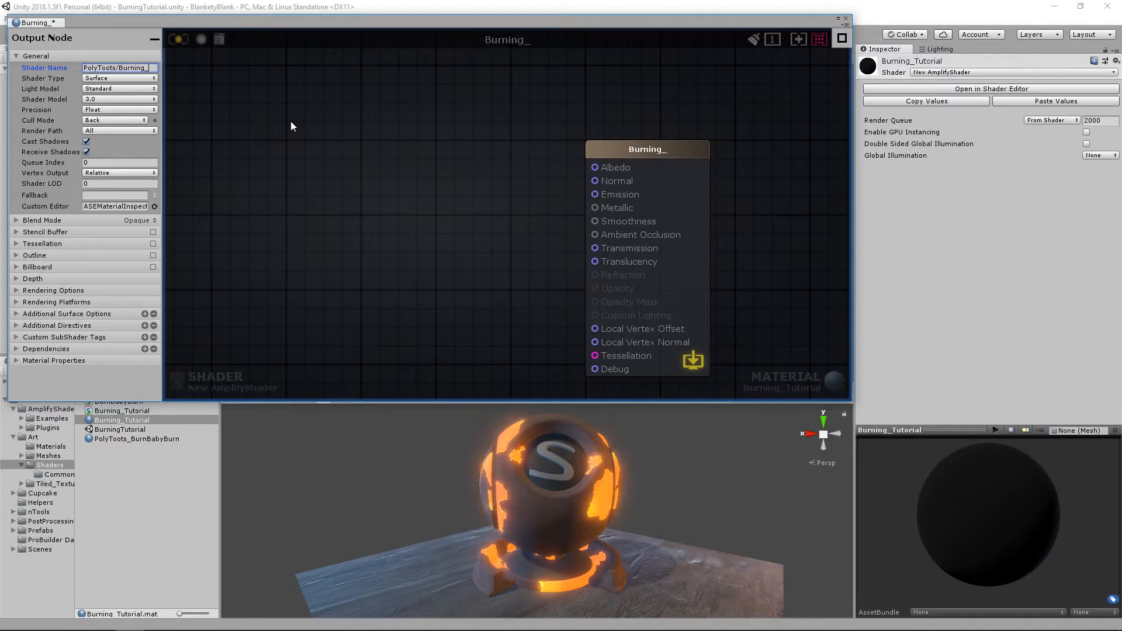
{"action": "type", "text": "Tutorial"}
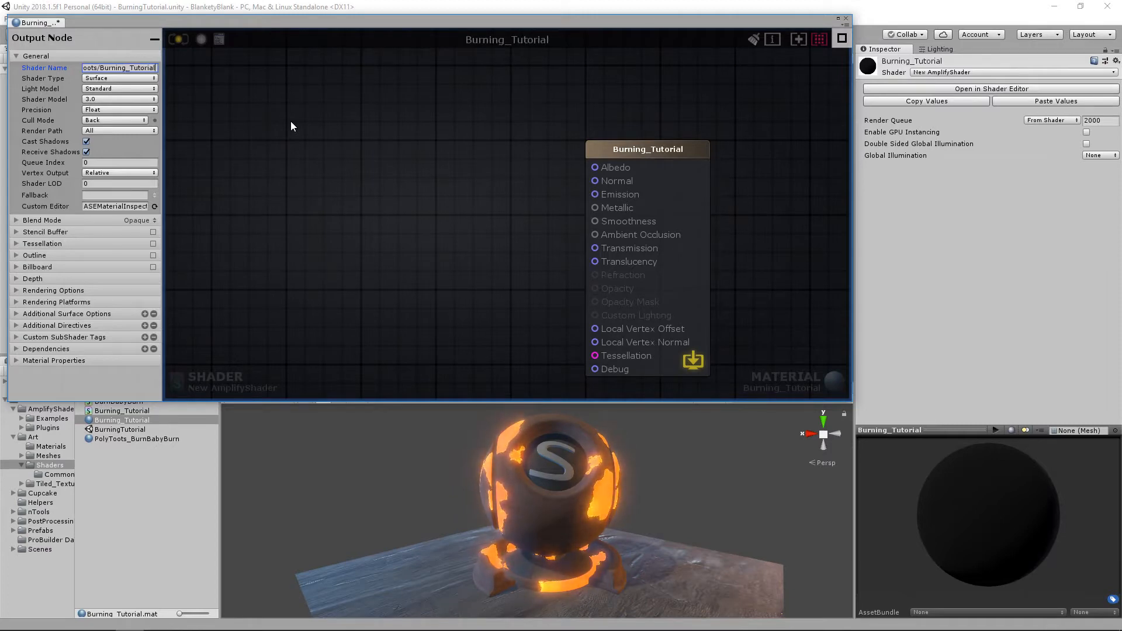
{"action": "left_click", "coordinate": [279, 120]}
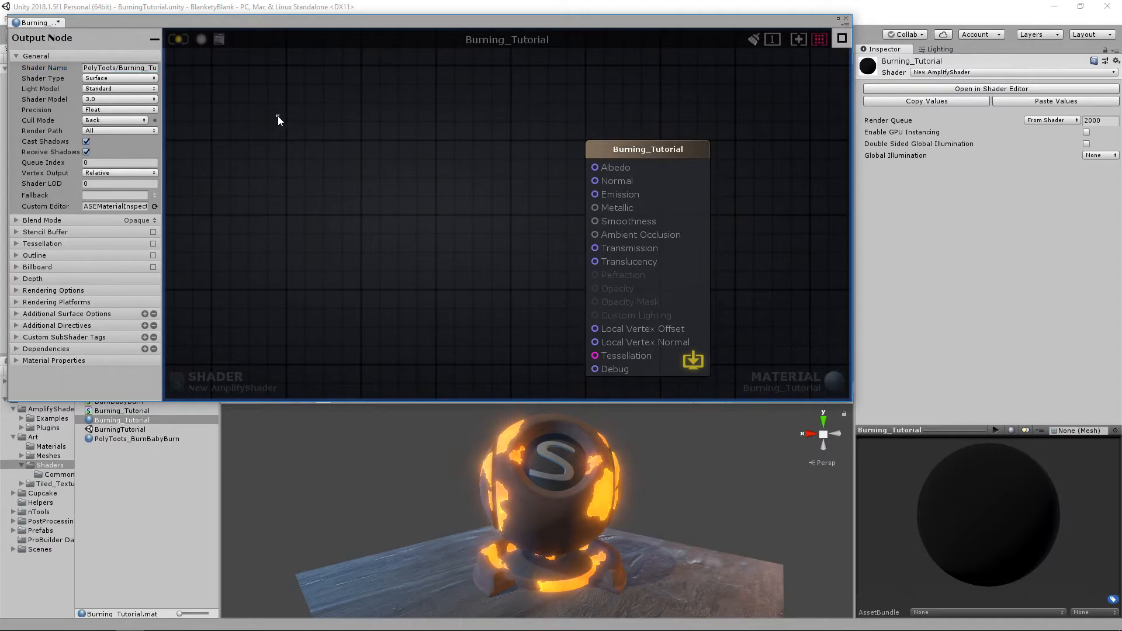
Set the shader's blend mode render type to Transparent and enable Alpha To Coverage
{"action": "left_click", "coordinate": [40, 220]}
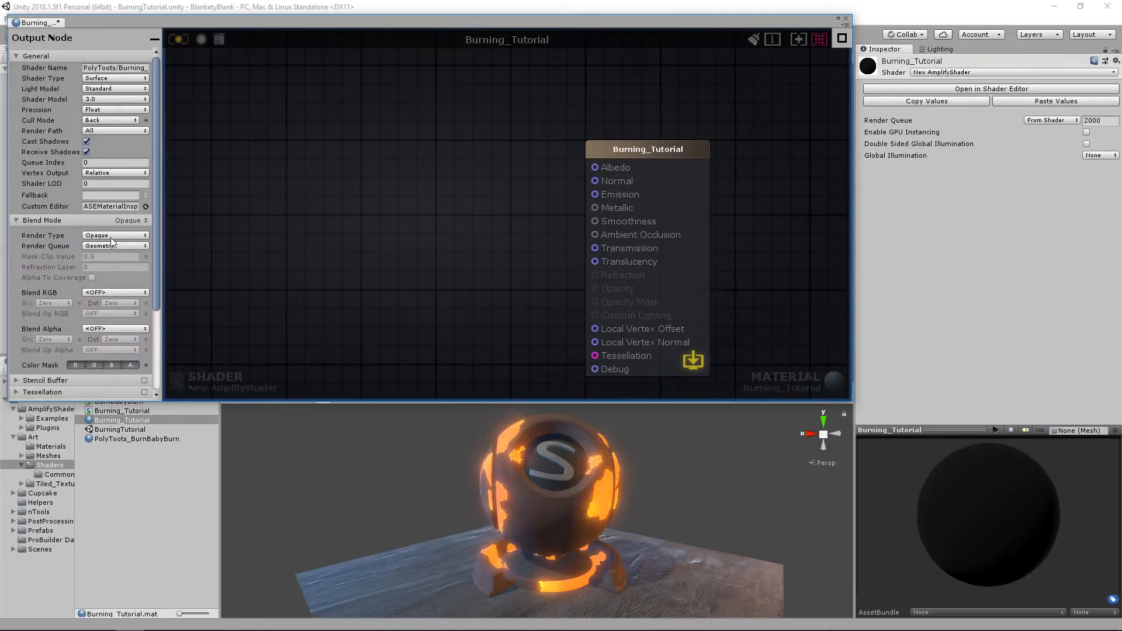
{"action": "left_click", "coordinate": [112, 238]}
{"action": "left_click", "coordinate": [134, 262]}
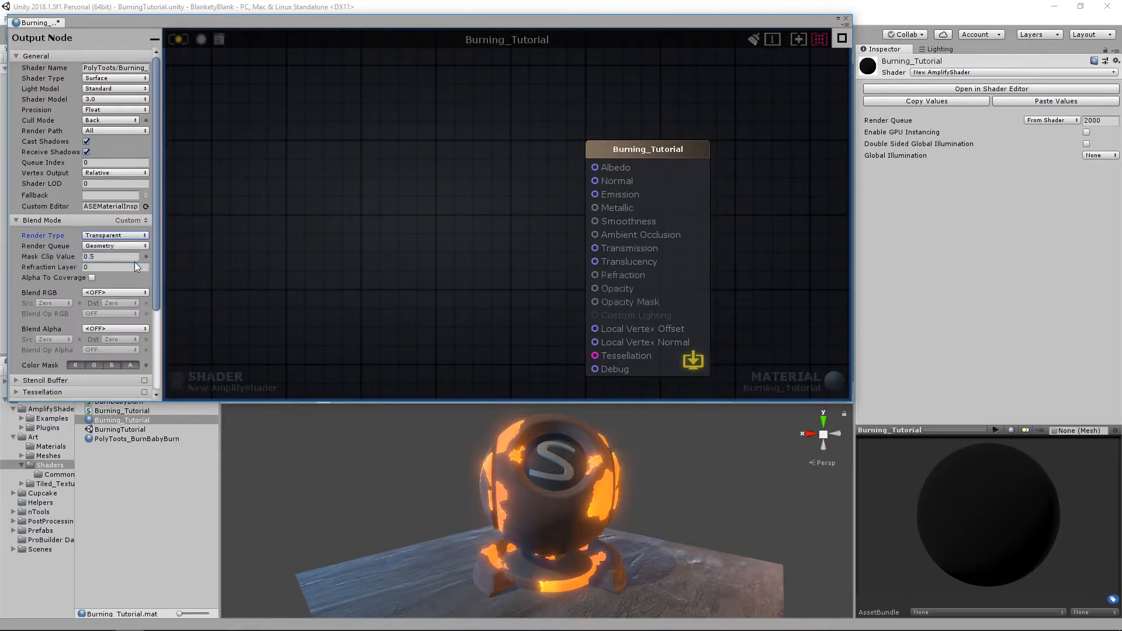
{"action": "left_click", "coordinate": [92, 278]}
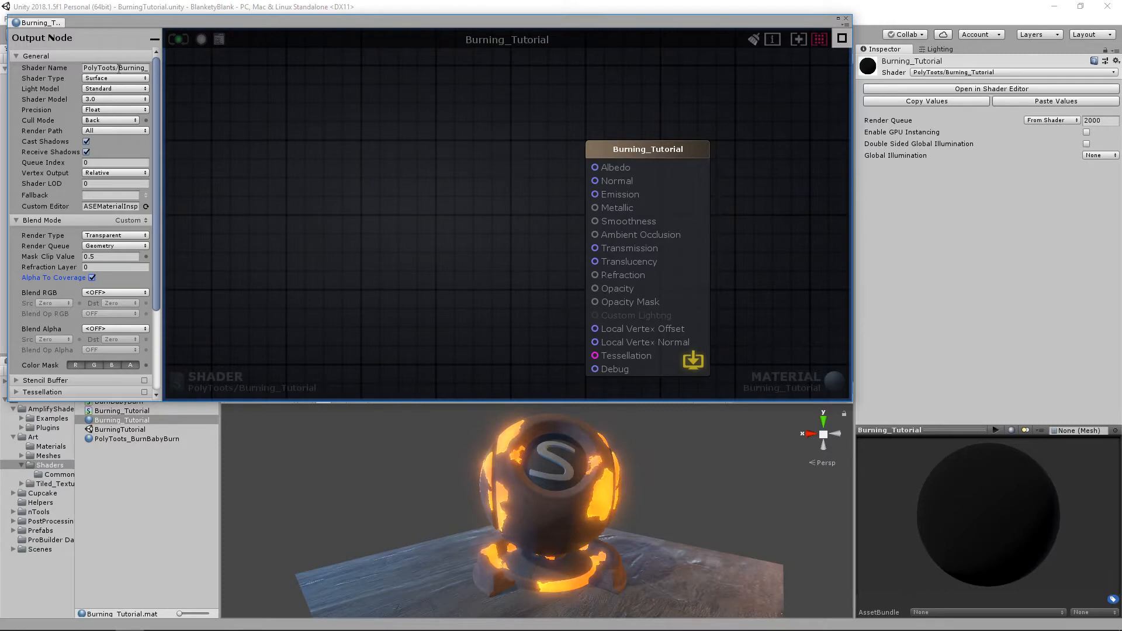
Check the PolyToots category among the shaders available for the Burning_Tutorial material
{"action": "left_click", "coordinate": [945, 73]}
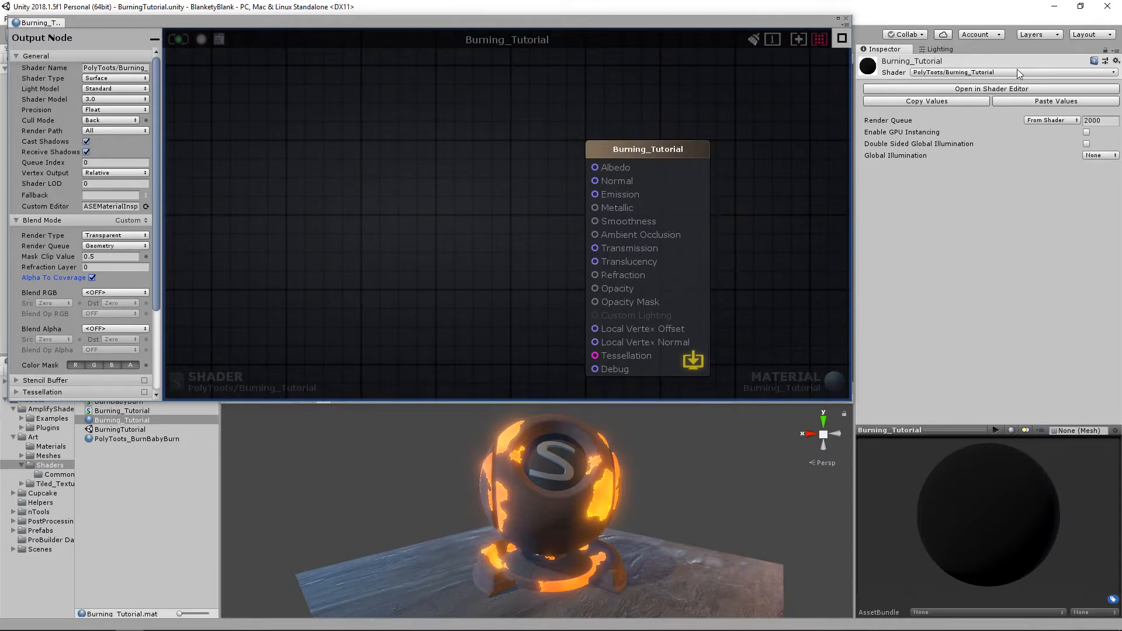
{"action": "left_click", "coordinate": [1075, 73]}
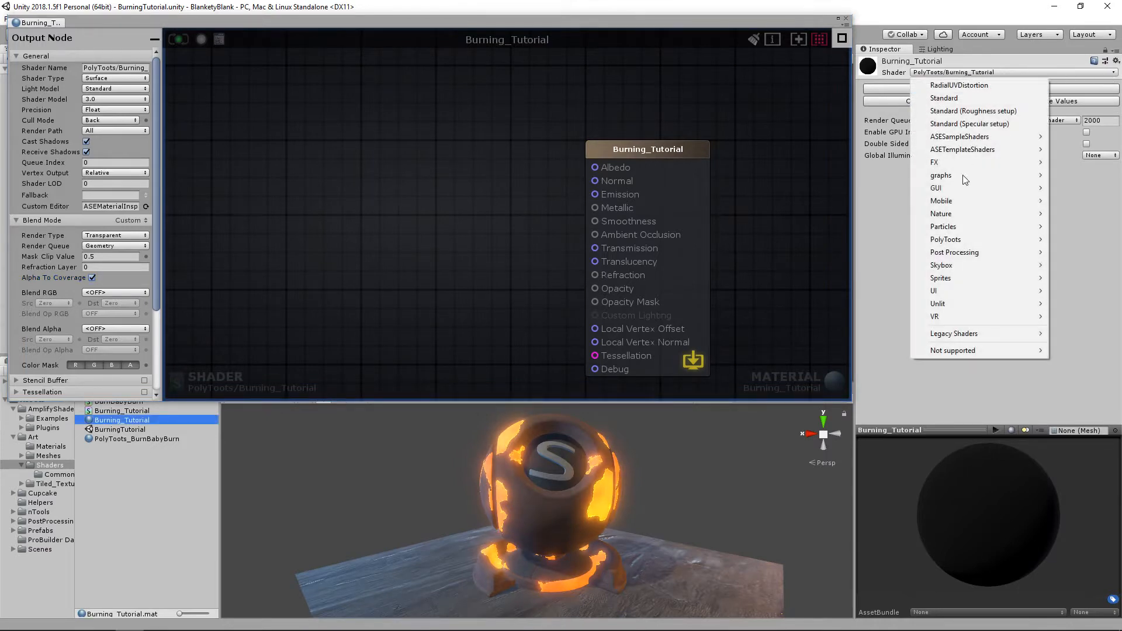
{"action": "mouse_move", "coordinate": [959, 240]}
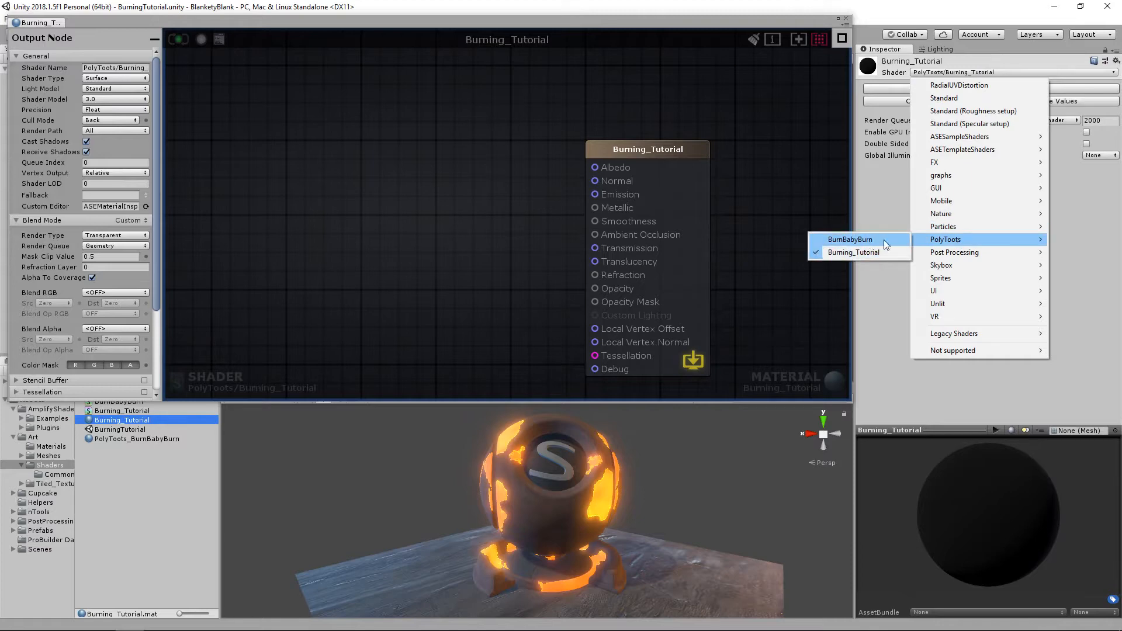
{"action": "left_click", "coordinate": [1113, 243]}
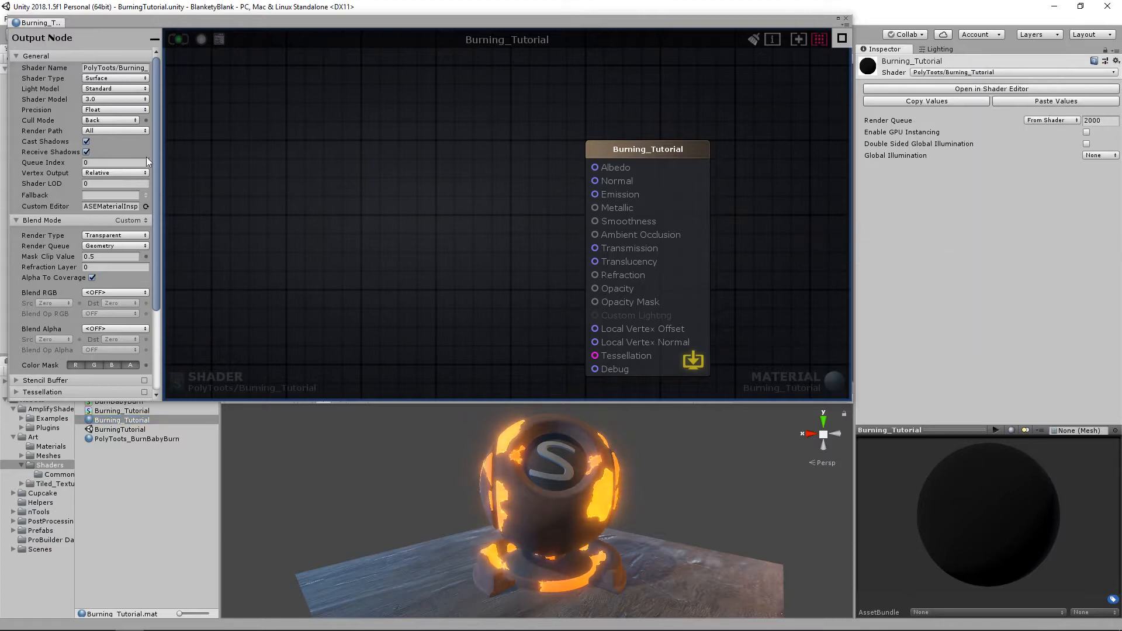
Collapse the General and Blend Mode settings and apply the Burning_Tutorial material to the ball model in the scene
{"action": "left_click", "coordinate": [37, 57]}
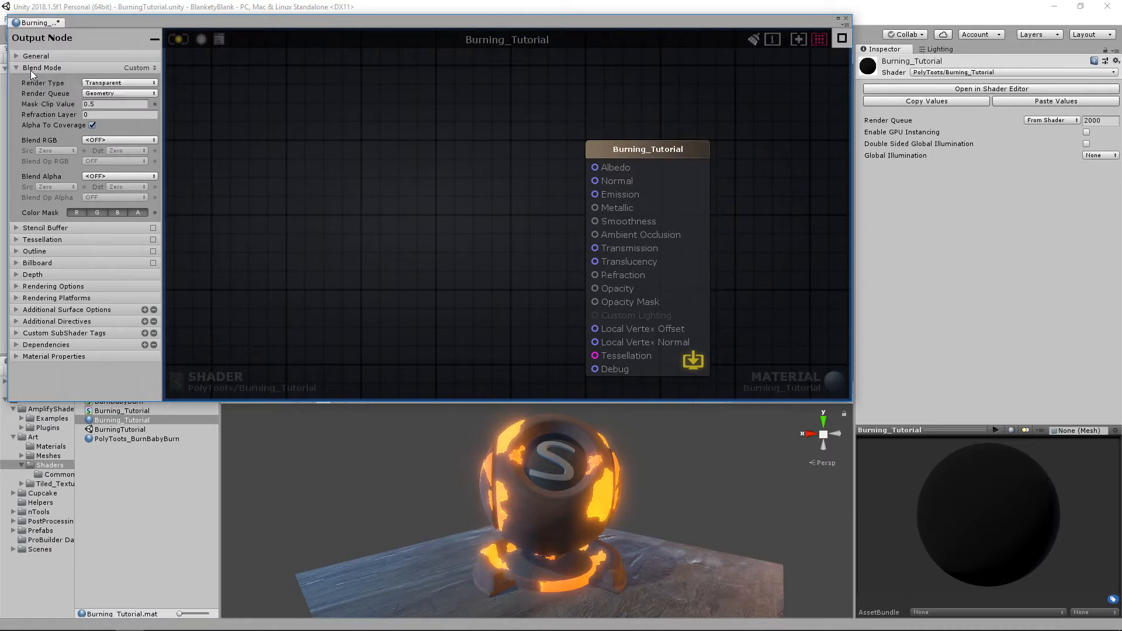
{"action": "left_click", "coordinate": [41, 68]}
{"action": "scroll", "coordinate": [518, 188], "scroll_direction": "down", "scroll_amount": 5}
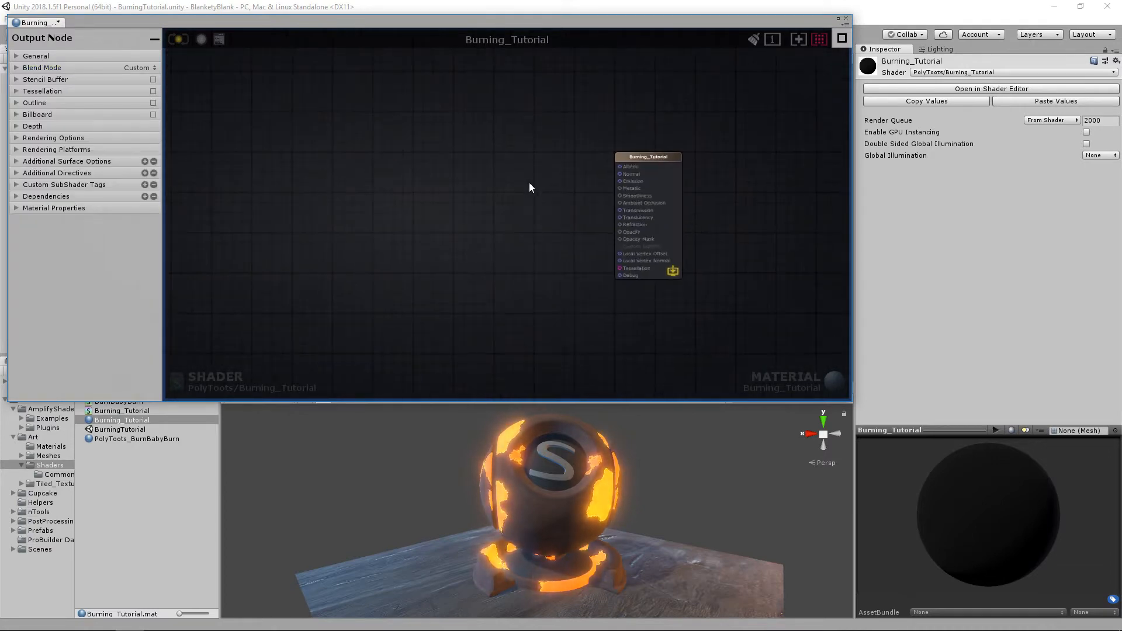
{"action": "scroll", "coordinate": [530, 187], "scroll_direction": "up", "scroll_amount": 1}
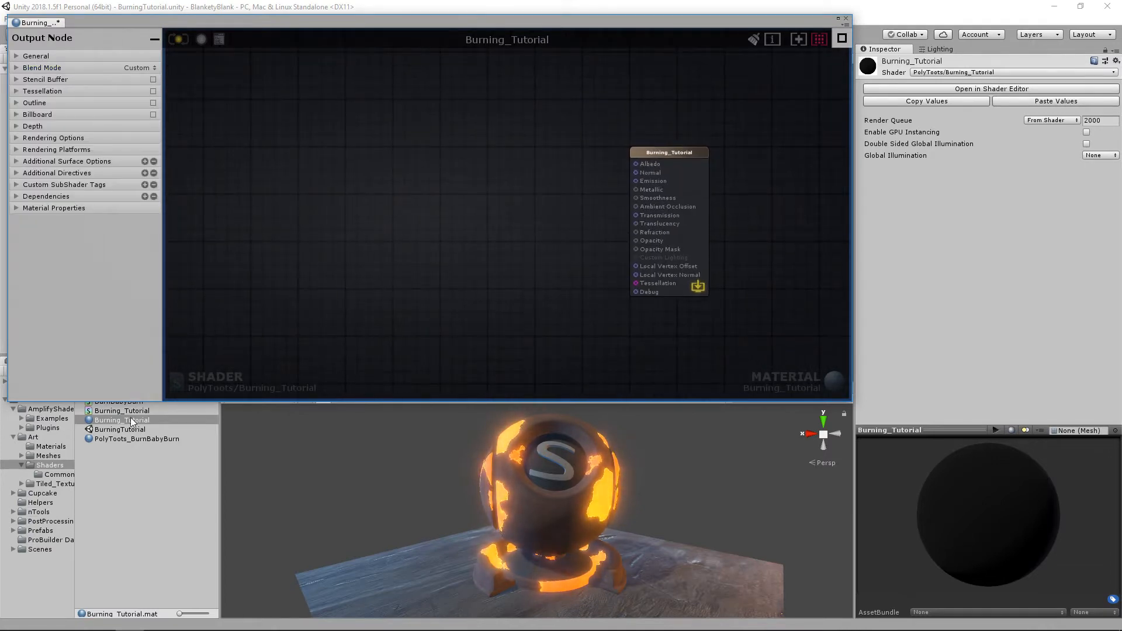
{"action": "left_click_drag", "start_coordinate": [140, 420], "coordinate": [512, 494]}
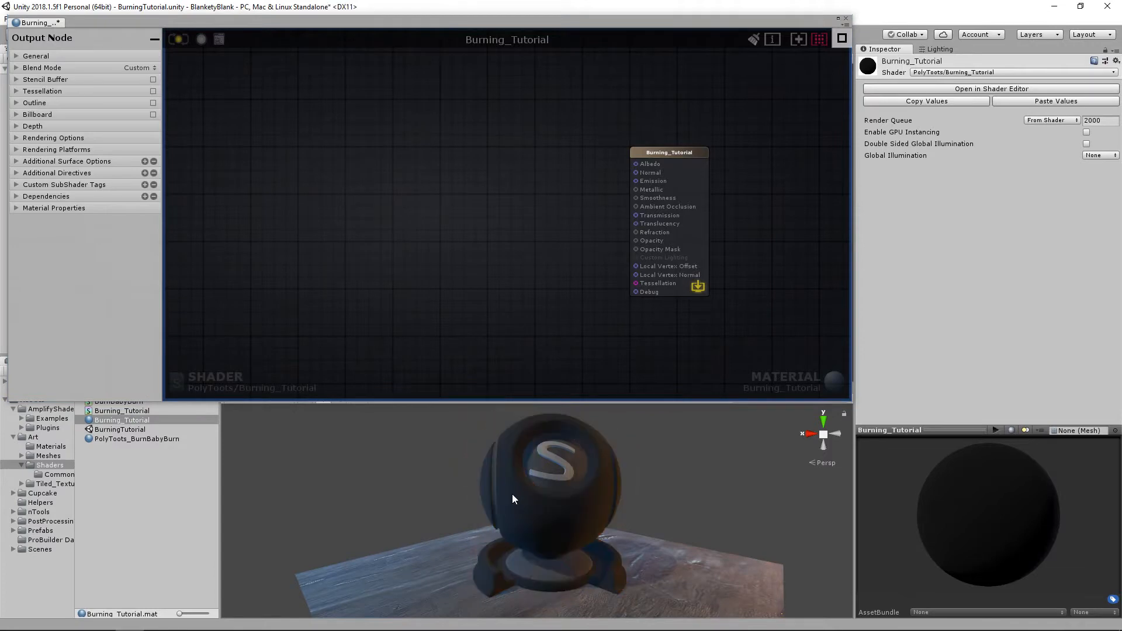
Open the CommonTex texture folder and shorten the shader editor window to uncover its file list and the Scene view
{"action": "scroll", "coordinate": [536, 178], "scroll_direction": "up", "scroll_amount": 2}
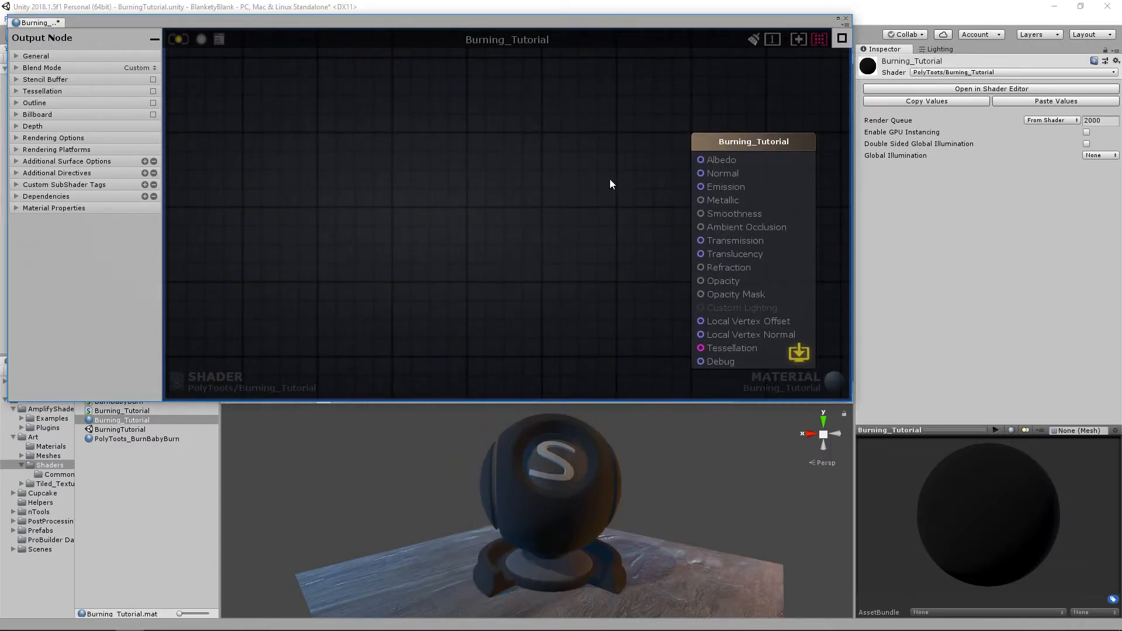
{"action": "middle_click_drag", "start_coordinate": [609, 180], "coordinate": [576, 181]}
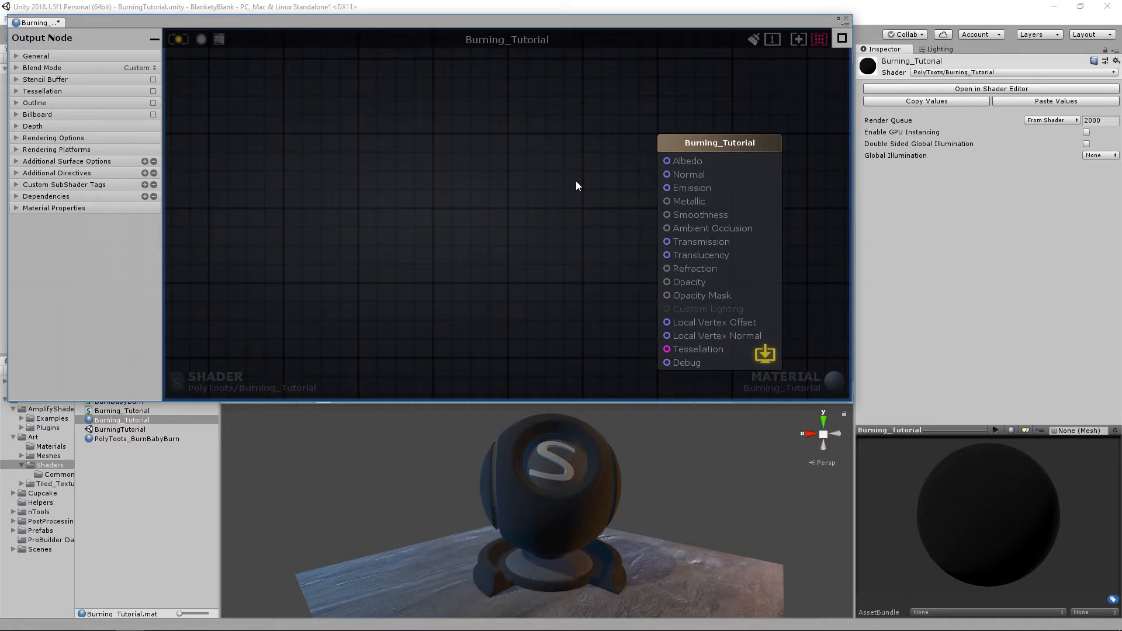
{"action": "scroll", "coordinate": [575, 185], "scroll_direction": "down", "scroll_amount": 3}
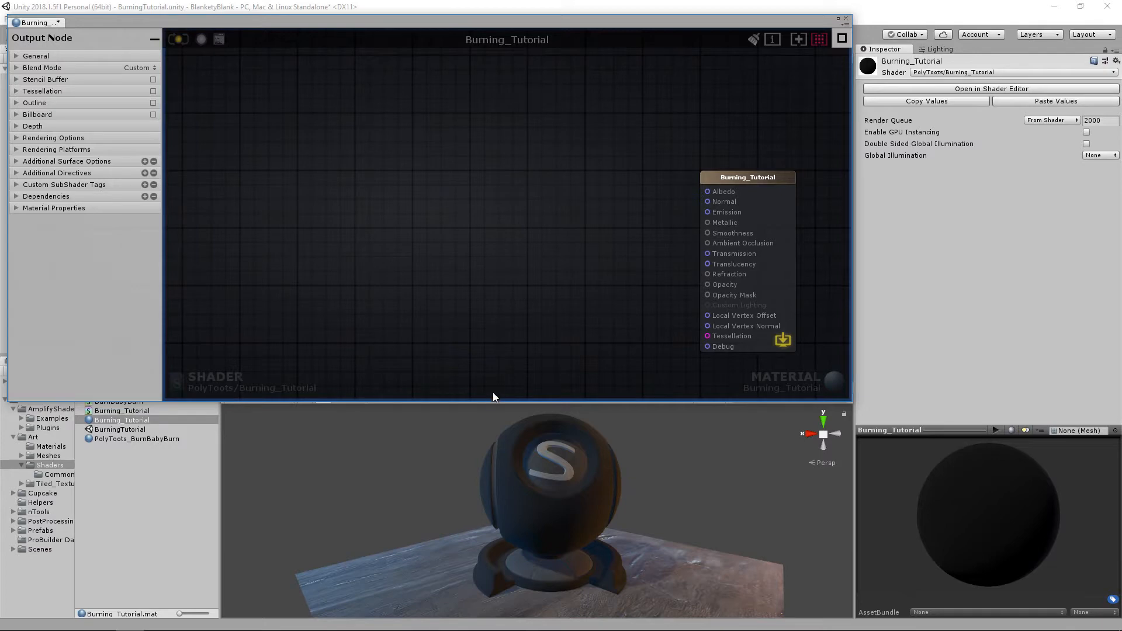
{"action": "left_click_drag", "start_coordinate": [468, 402], "coordinate": [471, 389]}
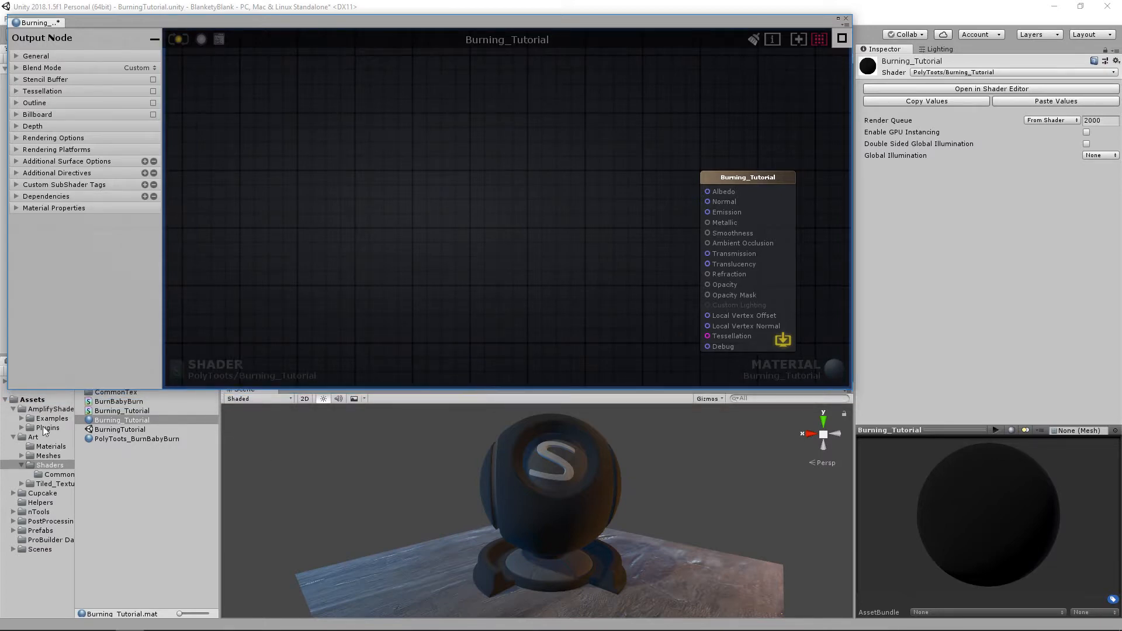
{"action": "left_click", "coordinate": [53, 475]}
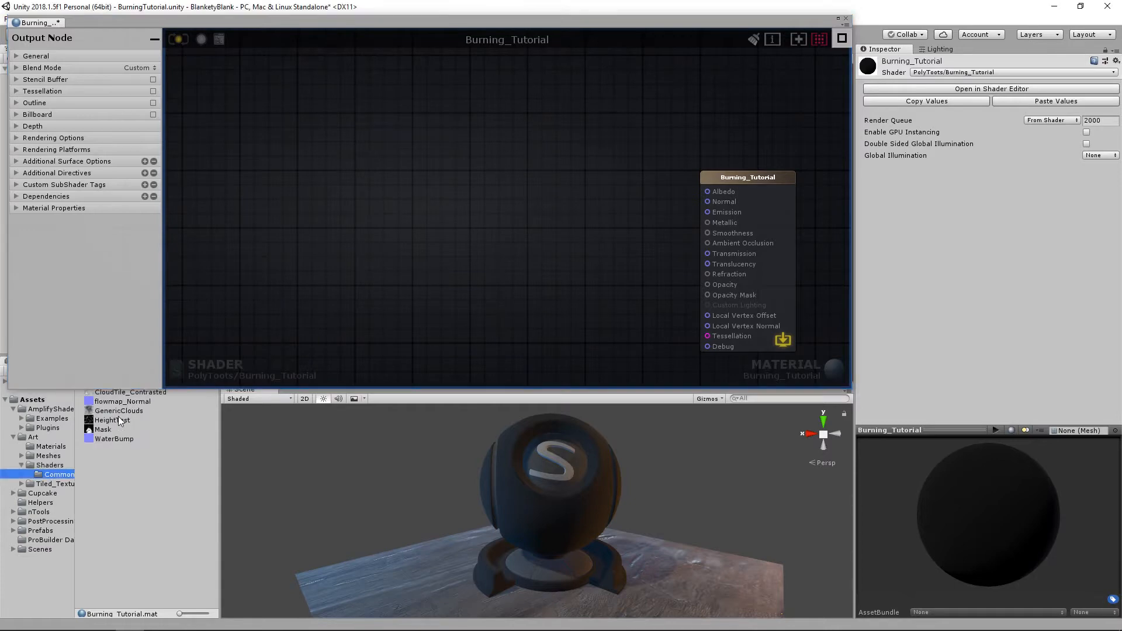
{"action": "left_click_drag", "start_coordinate": [205, 386], "coordinate": [206, 372]}
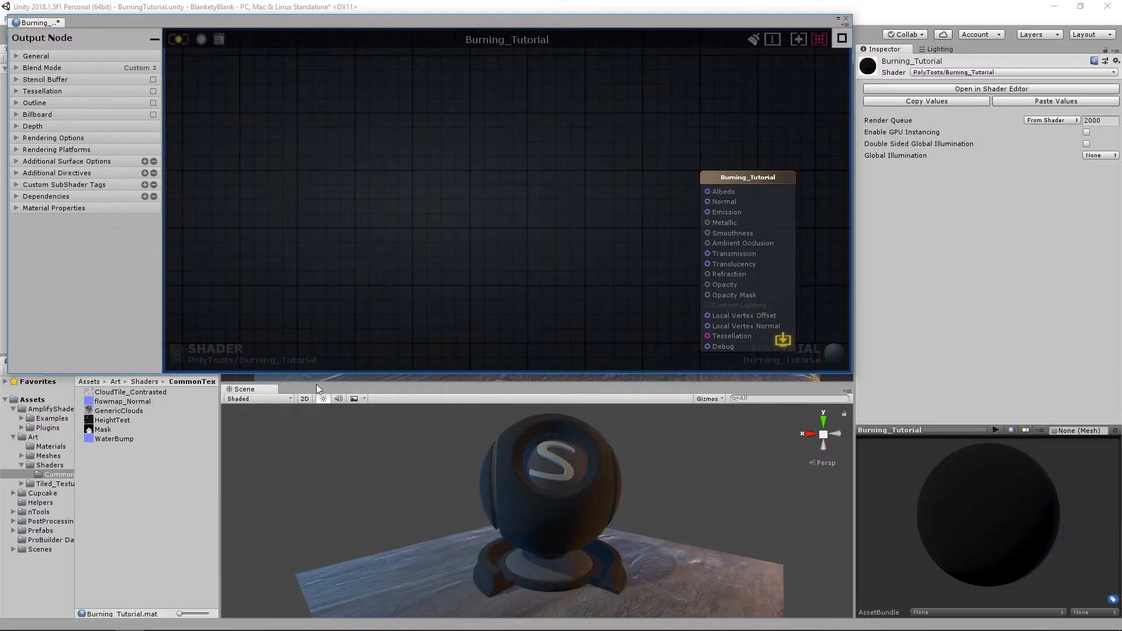
{"action": "left_click_drag", "start_coordinate": [380, 381], "coordinate": [385, 373]}
{"action": "left_click", "coordinate": [541, 193]}
{"action": "middle_click_drag", "start_coordinate": [575, 191], "coordinate": [473, 186]}
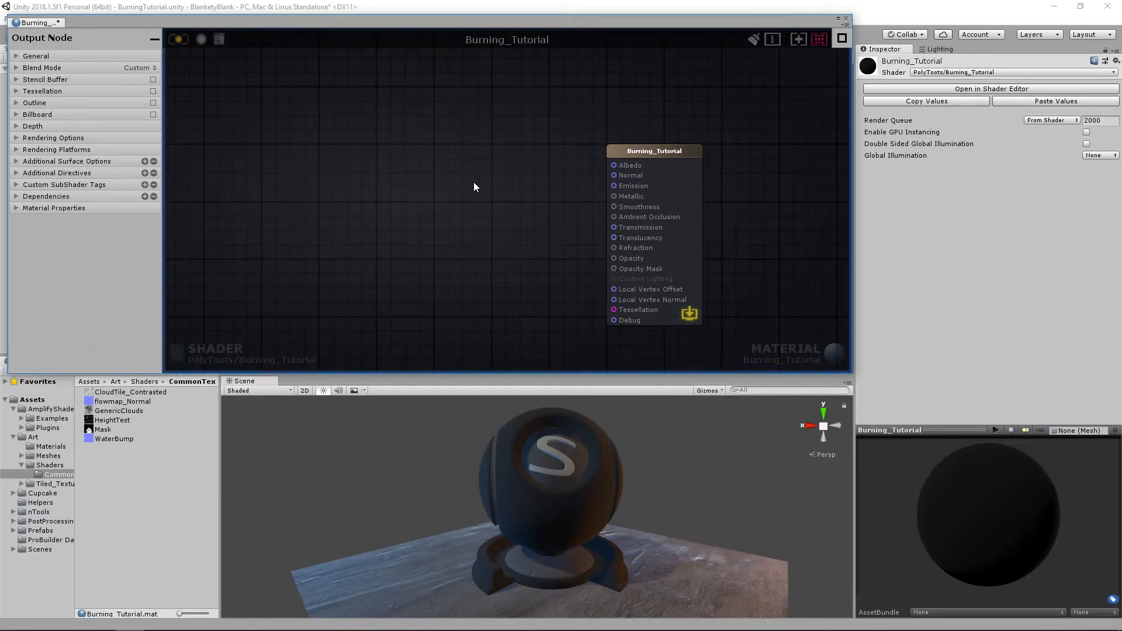
{"action": "right_click", "coordinate": [415, 180]}
{"action": "key", "text": "Escape"}
{"action": "right_click", "coordinate": [437, 199]}
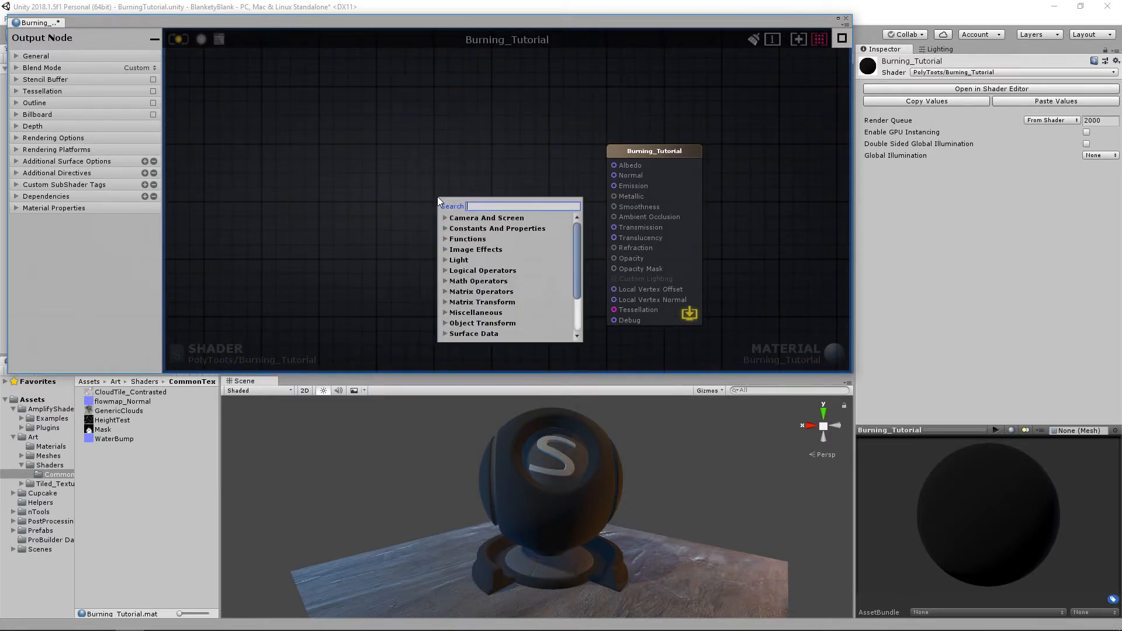
{"action": "type", "text": "text"}
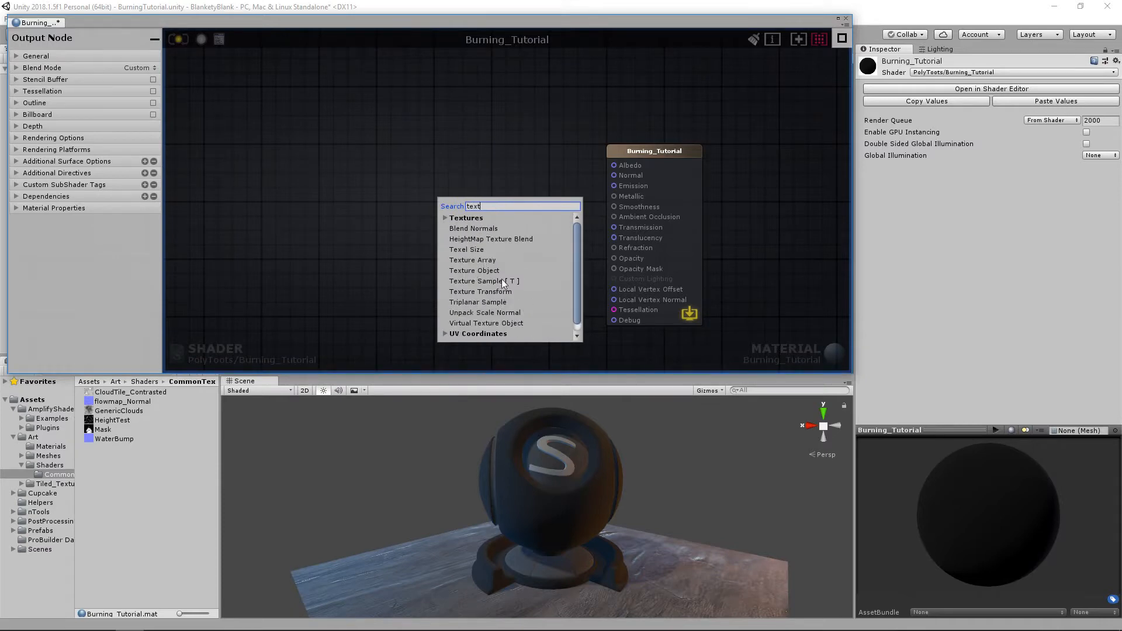
{"action": "left_click", "coordinate": [345, 279]}
Try out the GenericClouds texture as a sample node in the shader graph and delete that node
{"action": "left_click_drag", "start_coordinate": [110, 411], "coordinate": [384, 202]}
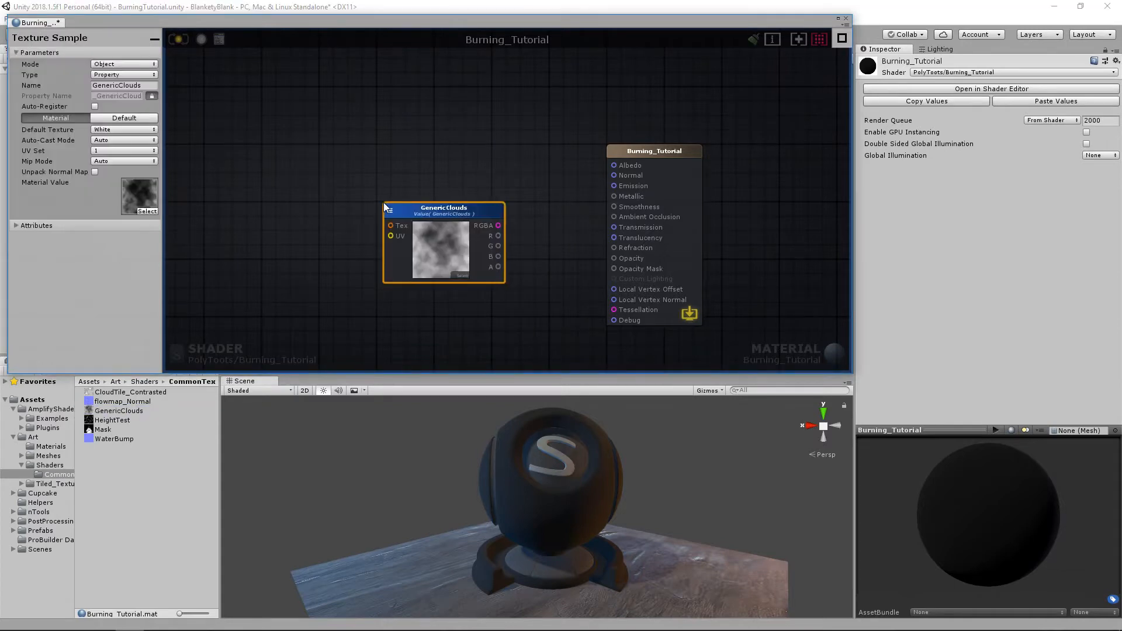
{"action": "left_click_drag", "start_coordinate": [447, 215], "coordinate": [398, 196]}
{"action": "left_click", "coordinate": [479, 183]}
{"action": "left_click", "coordinate": [383, 190]}
{"action": "middle_click_drag", "start_coordinate": [407, 202], "coordinate": [497, 197]}
{"action": "left_click_drag", "start_coordinate": [506, 190], "coordinate": [428, 174]}
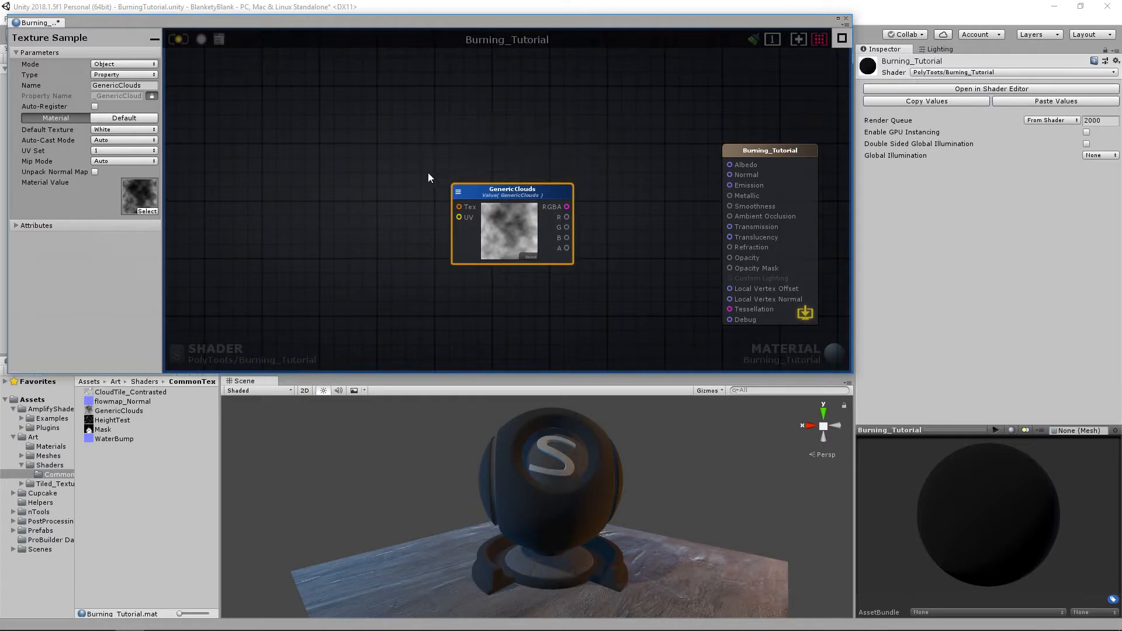
{"action": "key", "text": "Delete"}
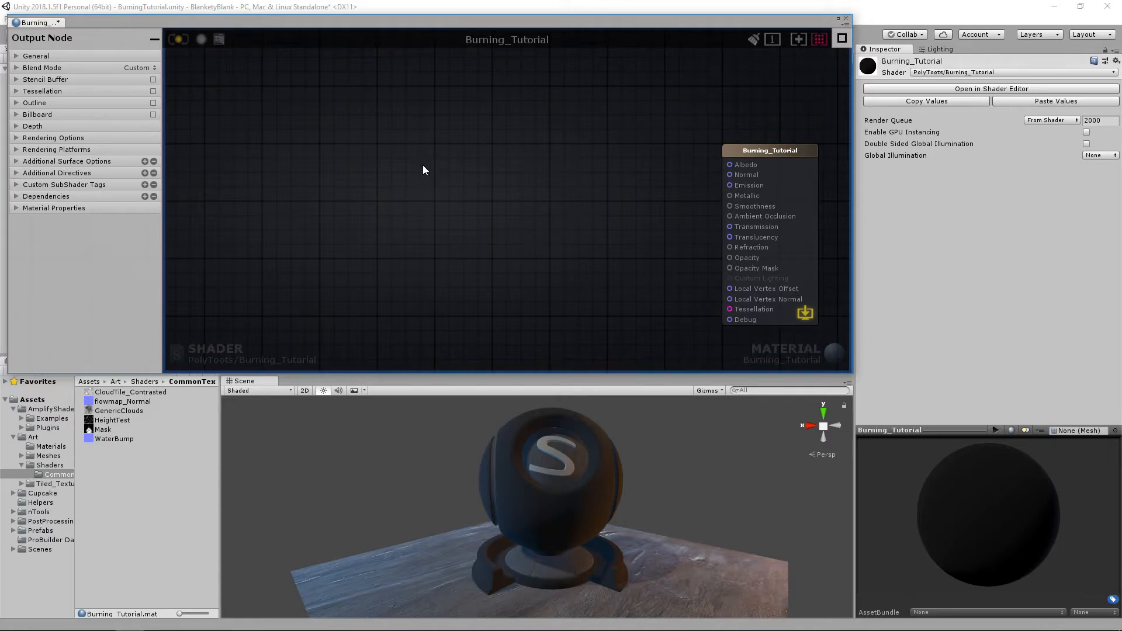
Add a Texture Object node to the shader graph and place it well away from the output node on its input side
{"action": "right_click", "coordinate": [424, 169]}
{"action": "type", "text": "texture"}
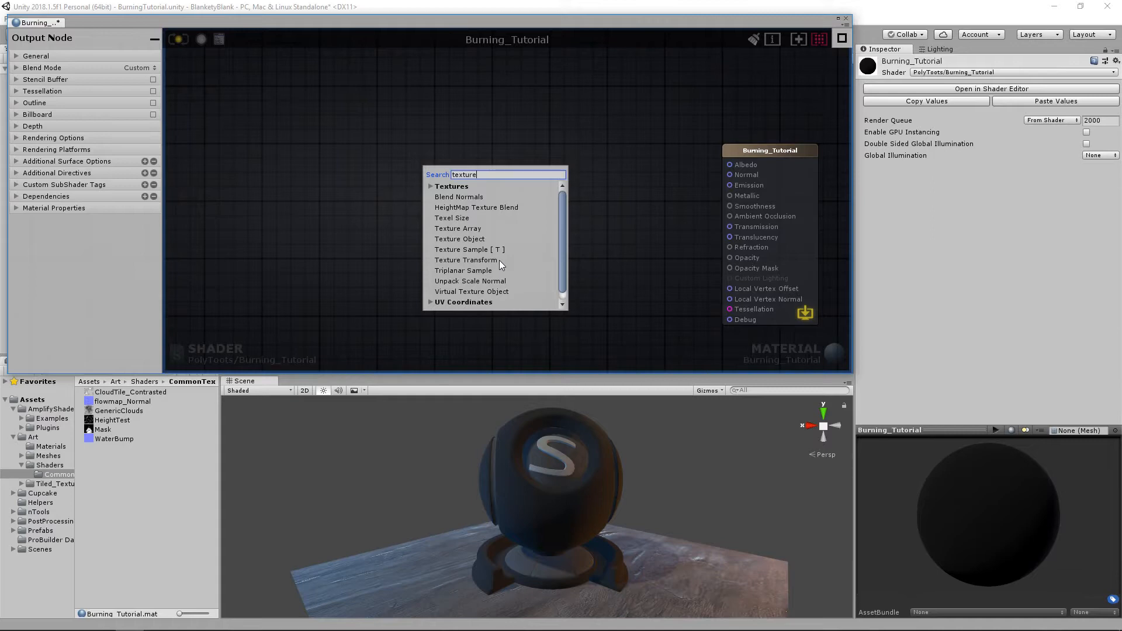
{"action": "left_click", "coordinate": [477, 239]}
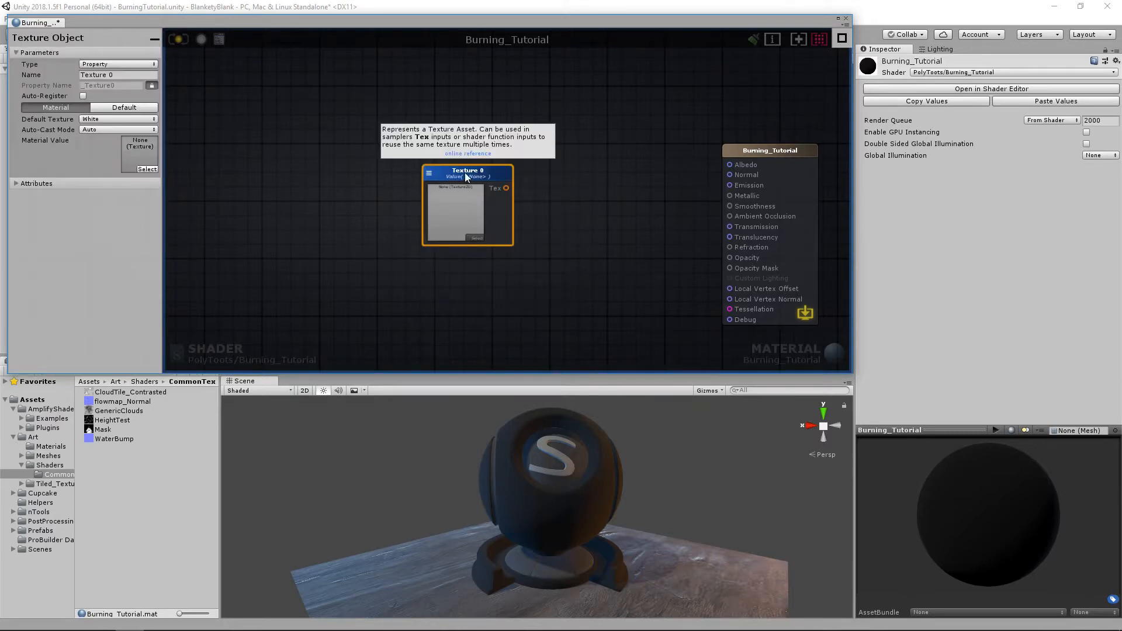
{"action": "left_click_drag", "start_coordinate": [464, 173], "coordinate": [408, 121]}
{"action": "middle_click_drag", "start_coordinate": [505, 199], "coordinate": [596, 216]}
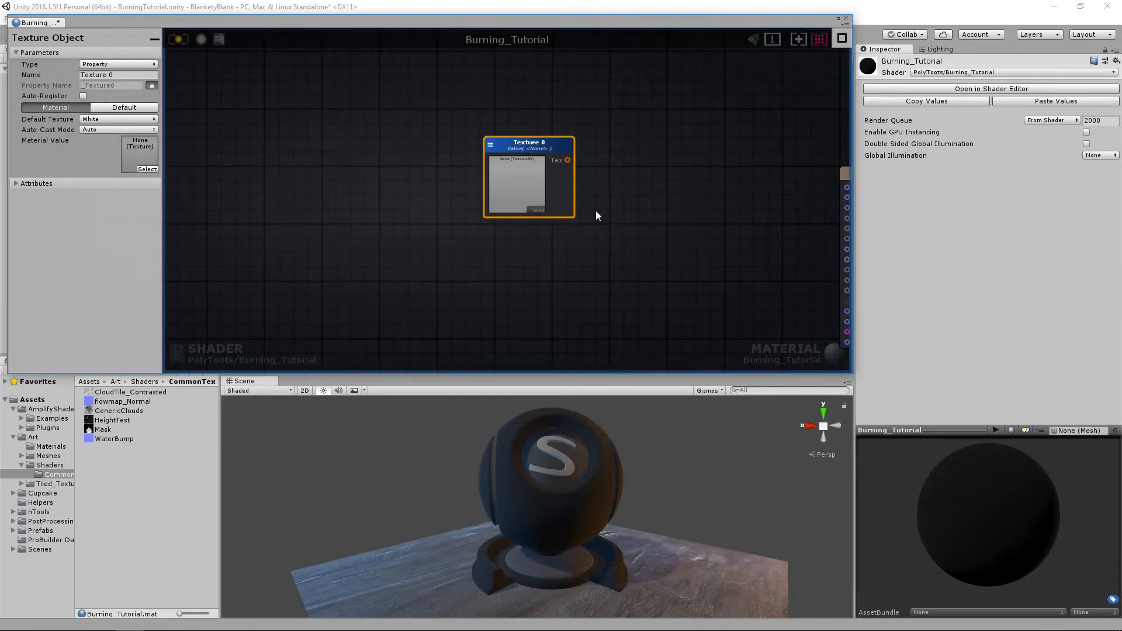
{"action": "left_click_drag", "start_coordinate": [532, 146], "coordinate": [419, 113]}
{"action": "middle_click_drag", "start_coordinate": [616, 234], "coordinate": [521, 222]}
Add a Texture Sample node and place it between the Texture Object node and the output node
{"action": "left_click", "coordinate": [512, 222]}
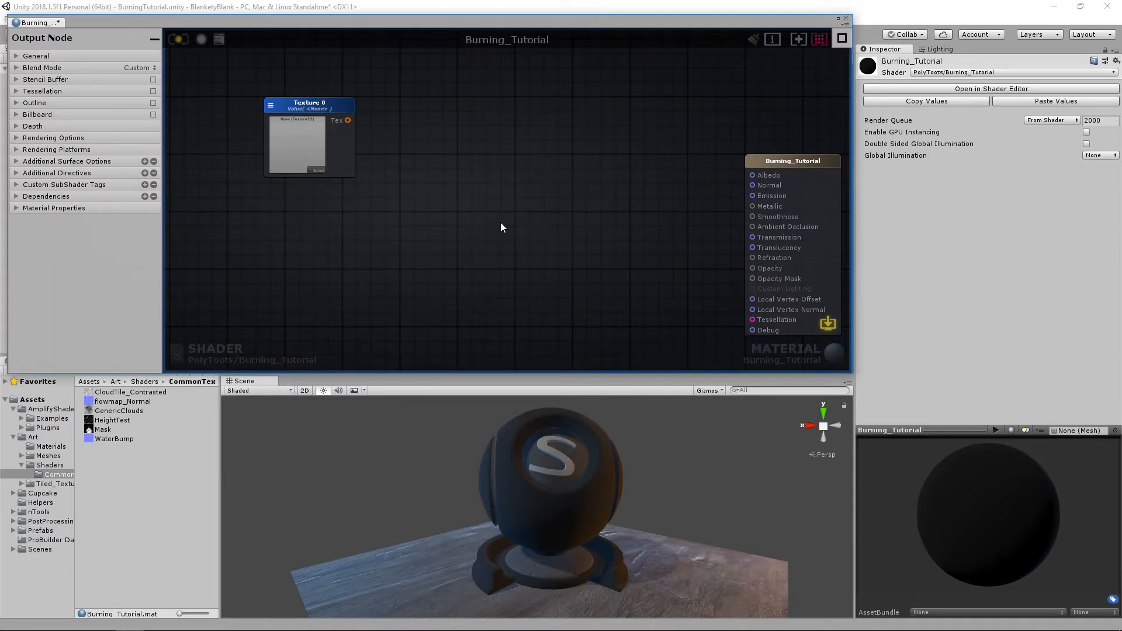
{"action": "left_click", "coordinate": [500, 222]}
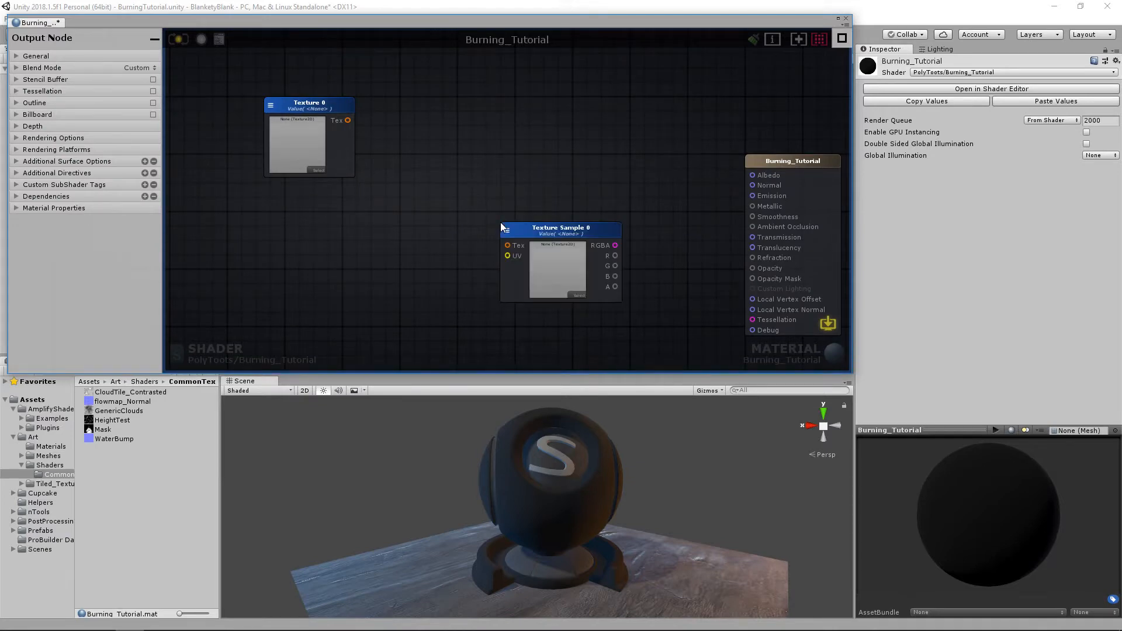
{"action": "left_click_drag", "start_coordinate": [541, 231], "coordinate": [485, 177]}
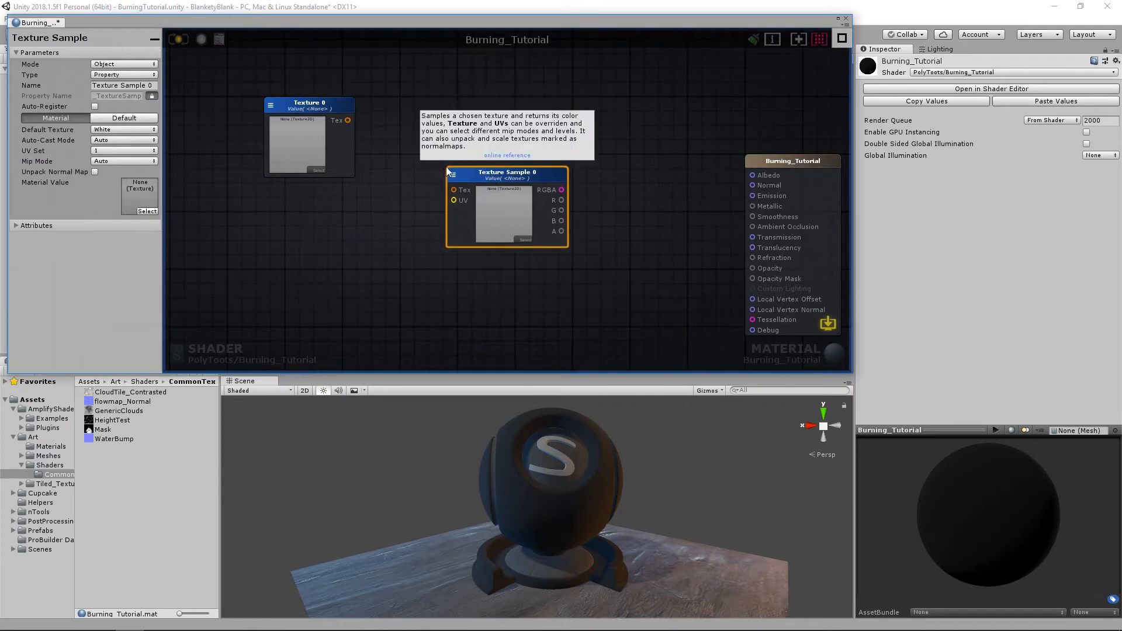
Connect the Texture Object node's output to the Texture Sample node's Tex input
{"action": "left_click_drag", "start_coordinate": [349, 120], "coordinate": [477, 179]}
{"action": "middle_click_drag", "start_coordinate": [482, 301], "coordinate": [505, 245]}
Try feeding the same Texture Object into a second Texture Sample node placed below the first, and delete that extra node
{"action": "left_click", "coordinate": [505, 245]}
{"action": "key", "text": "t"}
{"action": "left_click", "coordinate": [477, 255]}
{"action": "left_click_drag", "start_coordinate": [369, 64], "coordinate": [475, 268]}
{"action": "middle_click_drag", "start_coordinate": [412, 153], "coordinate": [469, 233]}
{"action": "left_click_drag", "start_coordinate": [373, 130], "coordinate": [349, 111]}
{"action": "left_click", "coordinate": [567, 335]}
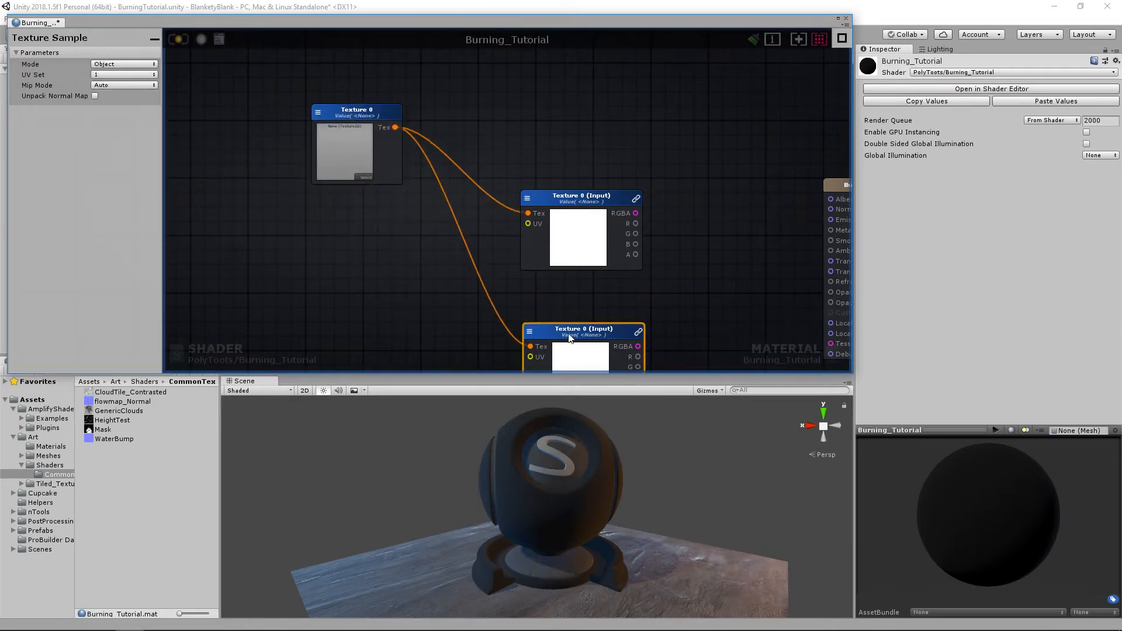
{"action": "key", "text": "Delete"}
Name the Texture Object node Mask and assign the GenericClouds texture to it
{"action": "scroll", "coordinate": [576, 199], "scroll_direction": "up", "scroll_amount": 1}
{"action": "scroll", "coordinate": [577, 199], "scroll_direction": "up", "scroll_amount": 2}
{"action": "middle_click_drag", "start_coordinate": [426, 176], "coordinate": [492, 223]}
{"action": "mouse_move", "coordinate": [493, 224]}
{"action": "left_mouse_down"}
{"action": "mouse_move", "coordinate": [496, 185]}
{"action": "mouse_move", "coordinate": [474, 191]}
{"action": "mouse_move", "coordinate": [476, 212]}
{"action": "left_mouse_up"}
{"action": "scroll", "coordinate": [493, 212], "scroll_direction": "down", "scroll_amount": 4}
{"action": "middle_click_drag", "start_coordinate": [493, 212], "coordinate": [461, 210]}
{"action": "left_click", "coordinate": [50, 75]}
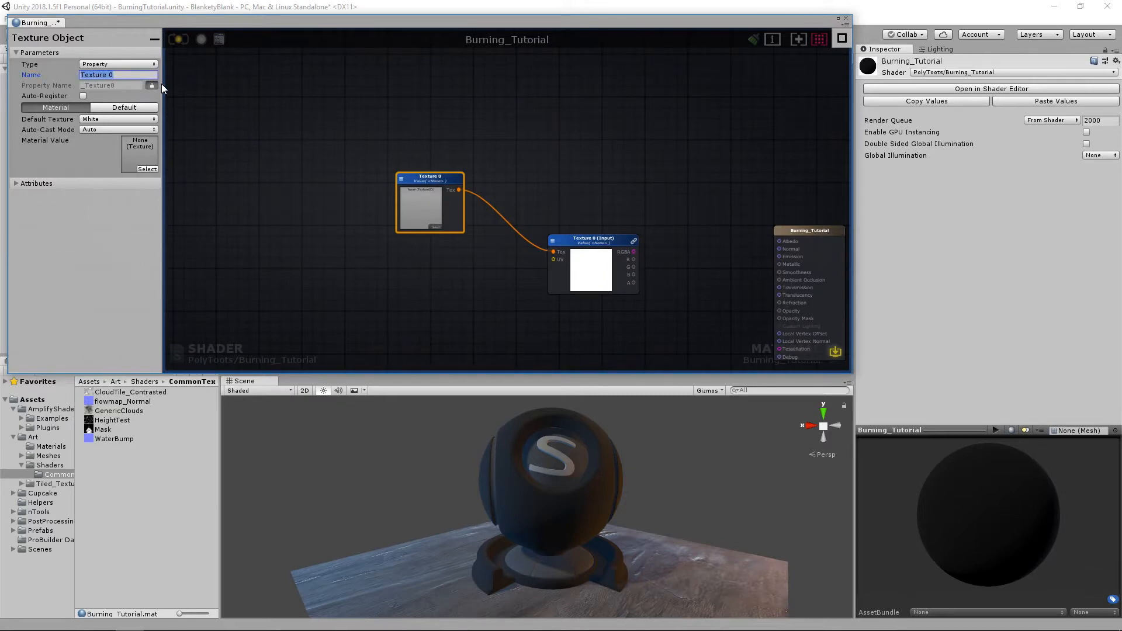
{"action": "type", "text": "Mask"}
{"action": "left_click_drag", "start_coordinate": [106, 412], "coordinate": [417, 215]}
Connect the Mask sample's RGBA output to the output node's Emission input and check the ball in the scene from another angle
{"action": "left_click_drag", "start_coordinate": [573, 230], "coordinate": [737, 235]}
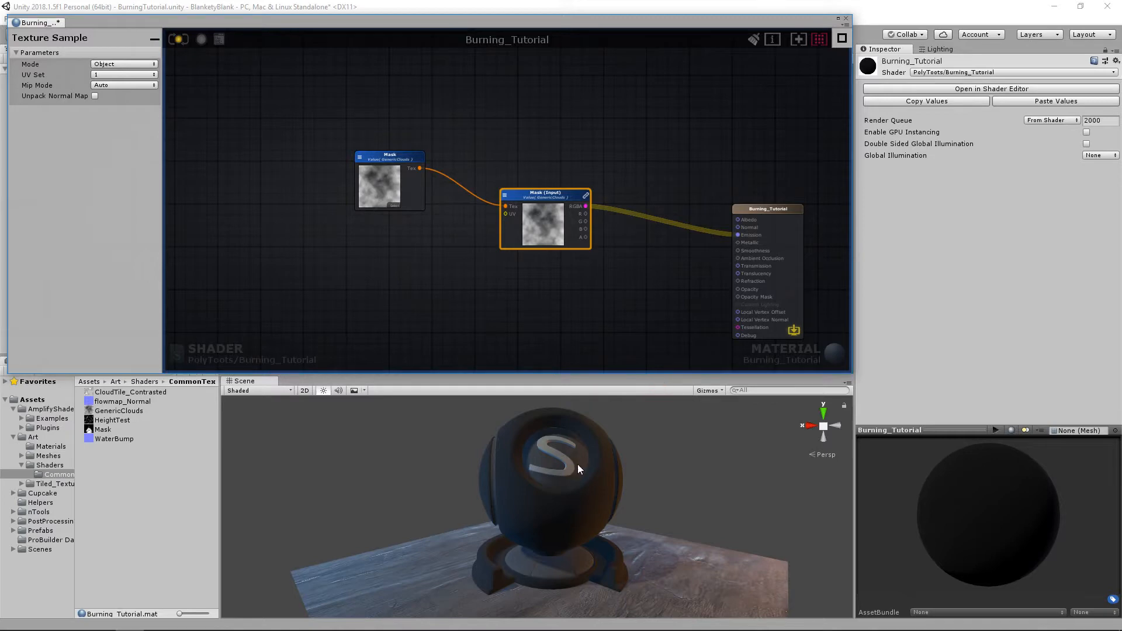
{"action": "left_click_drag", "start_coordinate": [576, 465], "coordinate": [789, 485], "text": "alt"}
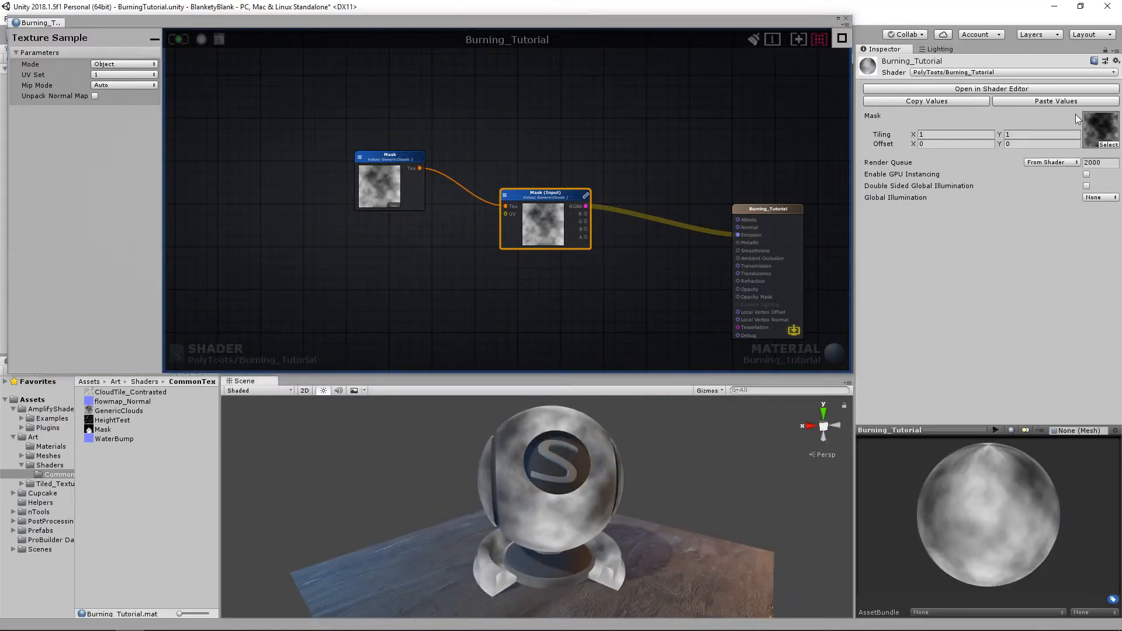
{"action": "mouse_move", "coordinate": [576, 506]}
{"action": "left_mouse_down", "text": "alt"}
{"action": "mouse_move", "coordinate": [279, 500]}
{"action": "mouse_move", "coordinate": [594, 510]}
{"action": "left_mouse_up", "text": "alt"}
Move the Mask texture and its sample node closer together, with the sample nearer the output node
{"action": "middle_click_drag", "start_coordinate": [583, 299], "coordinate": [556, 263]}
{"action": "left_click_drag", "start_coordinate": [560, 151], "coordinate": [618, 132]}
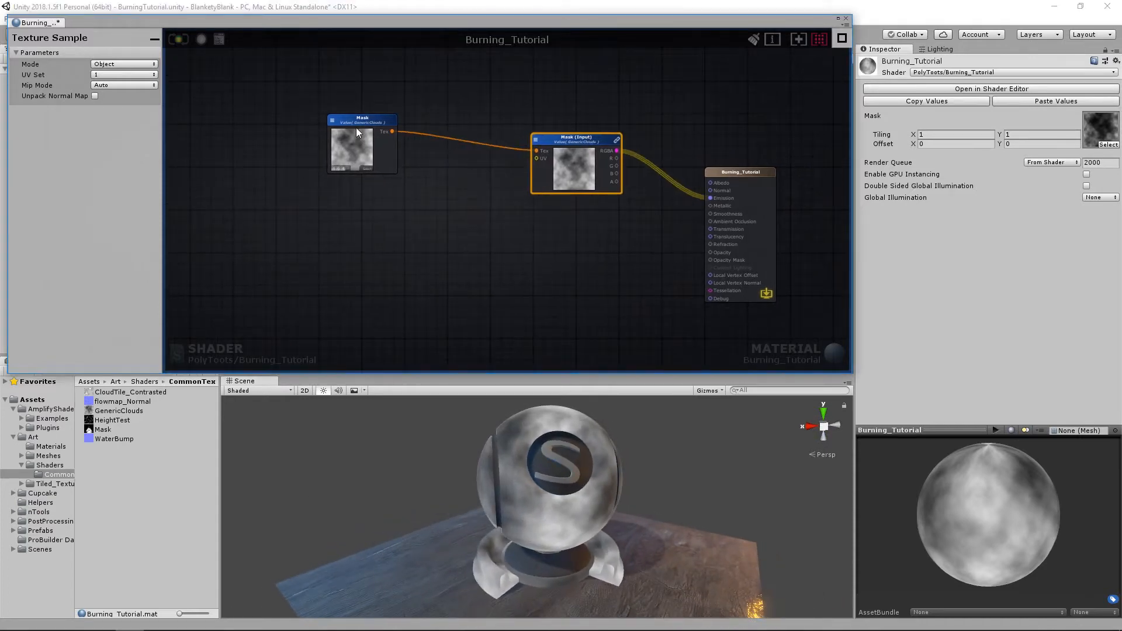
{"action": "left_click_drag", "start_coordinate": [359, 116], "coordinate": [418, 116]}
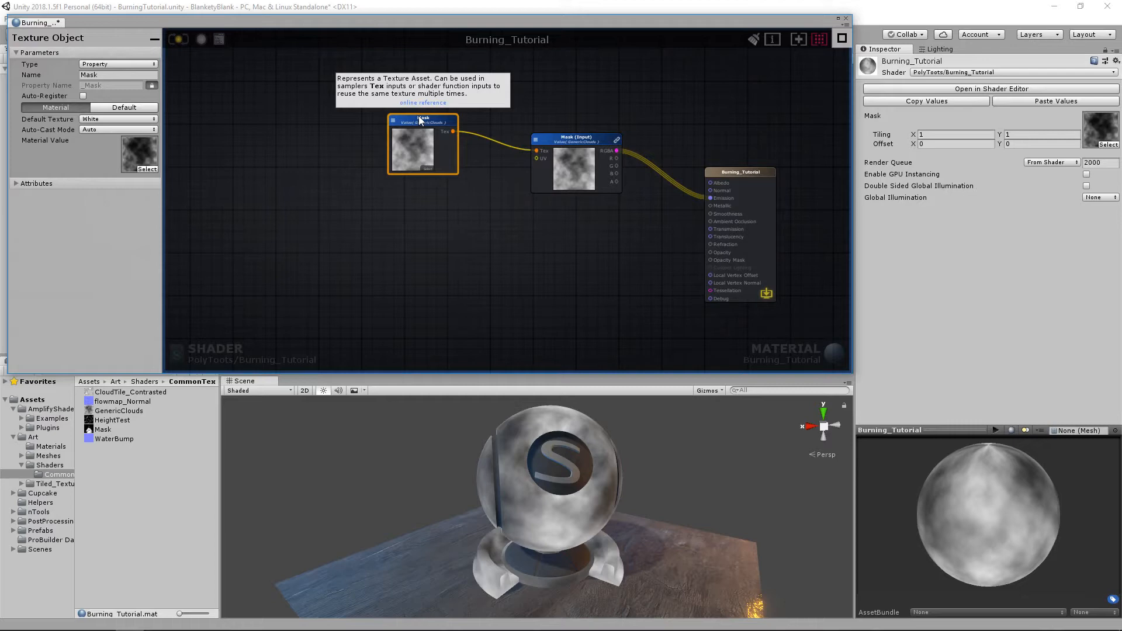
{"action": "middle_click_drag", "start_coordinate": [442, 217], "coordinate": [553, 223]}
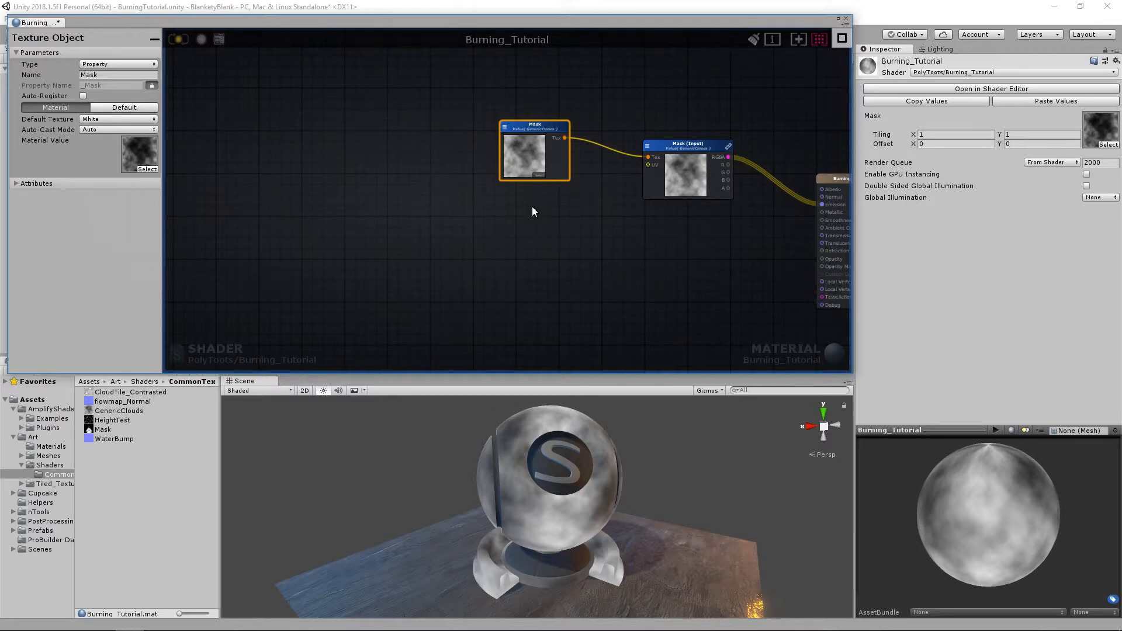
{"action": "left_click_drag", "start_coordinate": [546, 123], "coordinate": [548, 117]}
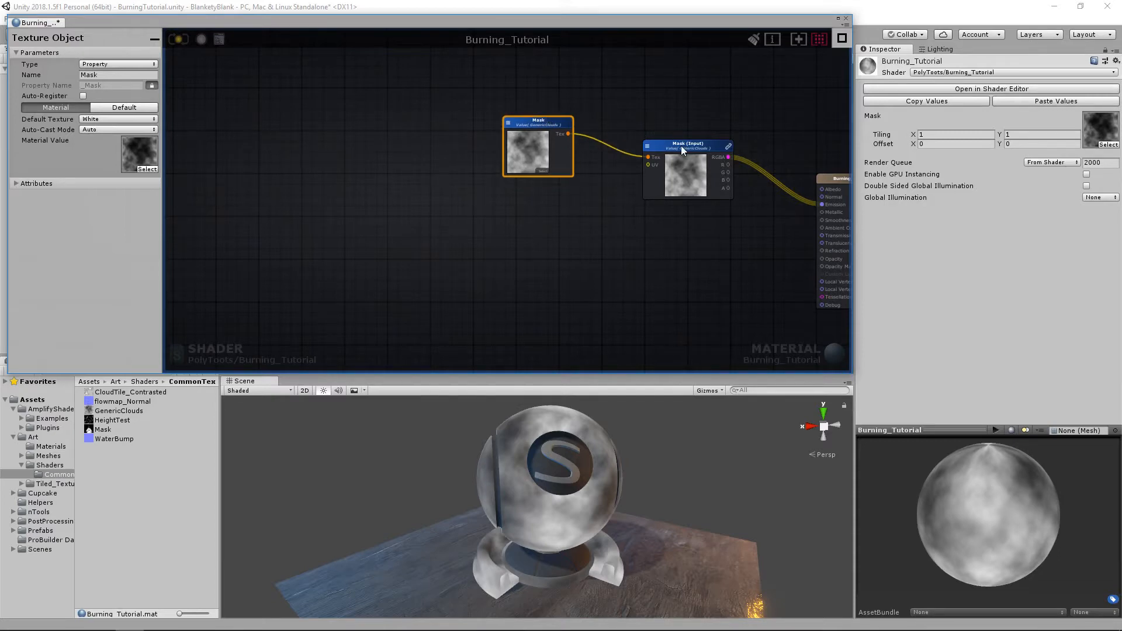
{"action": "left_click_drag", "start_coordinate": [681, 146], "coordinate": [663, 143]}
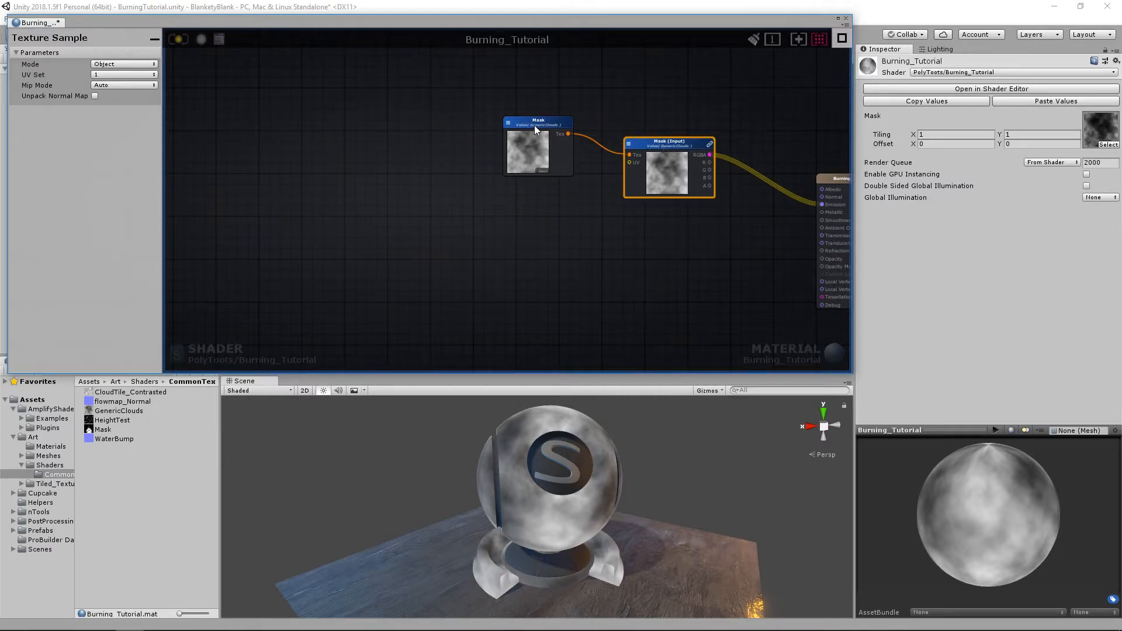
{"action": "left_click_drag", "start_coordinate": [533, 125], "coordinate": [531, 129]}
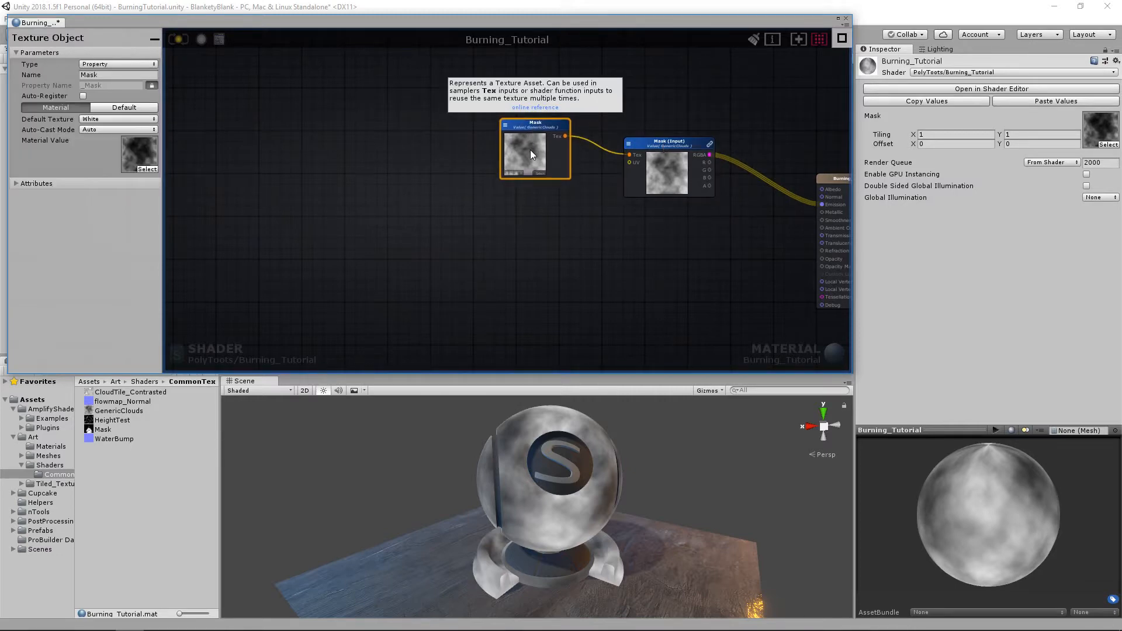
Add a second Texture Object node in the empty graph area on the input side of the Mask nodes
{"action": "middle_click_drag", "start_coordinate": [407, 152], "coordinate": [528, 187]}
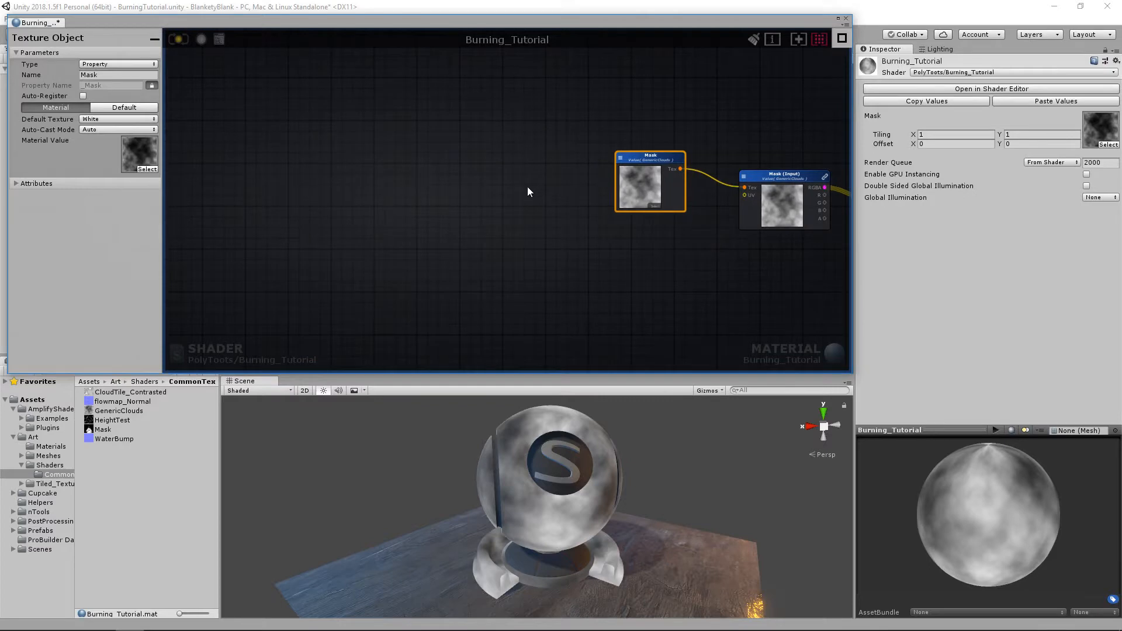
{"action": "left_click", "coordinate": [528, 187]}
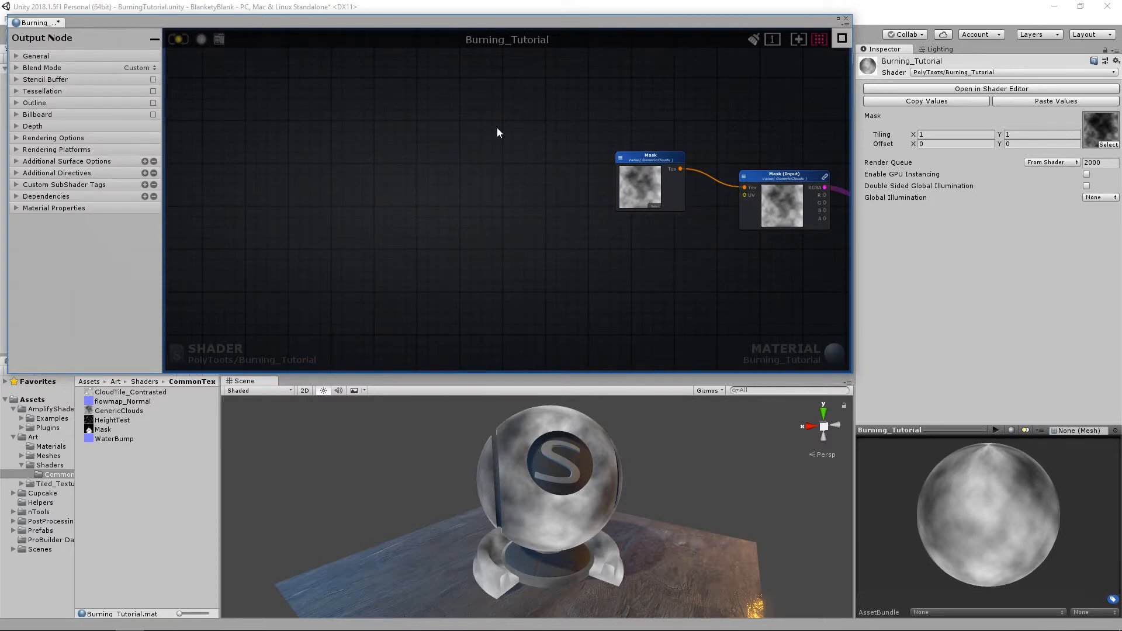
{"action": "mouse_move", "coordinate": [519, 164]}
{"action": "middle_mouse_down"}
{"action": "mouse_move", "coordinate": [485, 163]}
{"action": "mouse_move", "coordinate": [521, 162]}
{"action": "middle_mouse_up"}
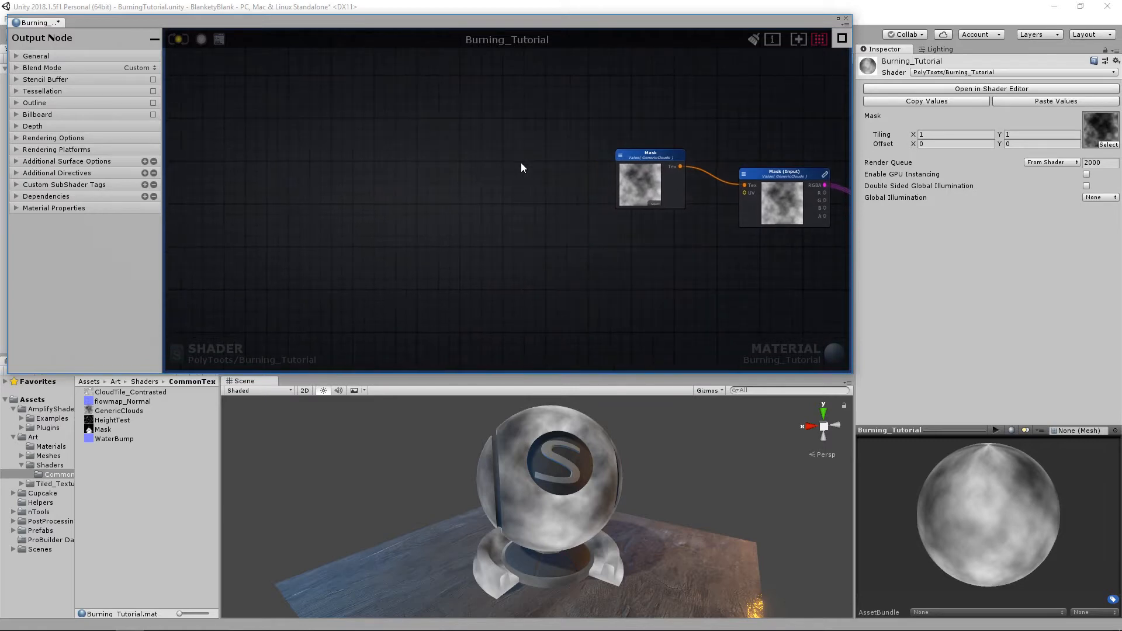
{"action": "middle_click_drag", "start_coordinate": [458, 192], "coordinate": [543, 198]}
{"action": "middle_click_drag", "start_coordinate": [484, 161], "coordinate": [390, 159]}
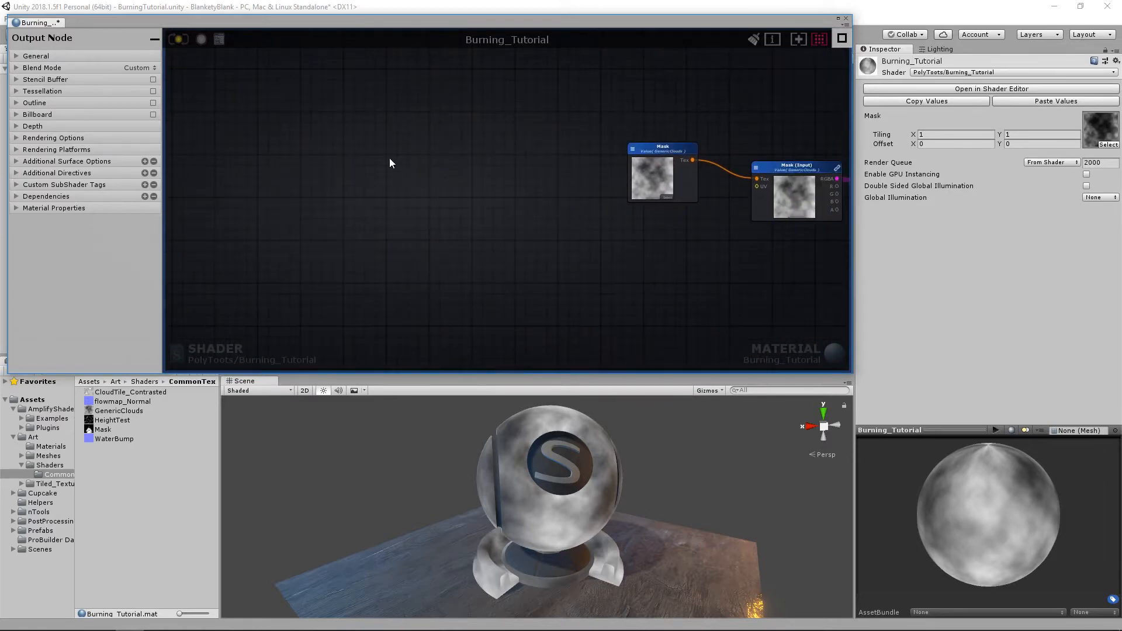
{"action": "right_click", "coordinate": [390, 159]}
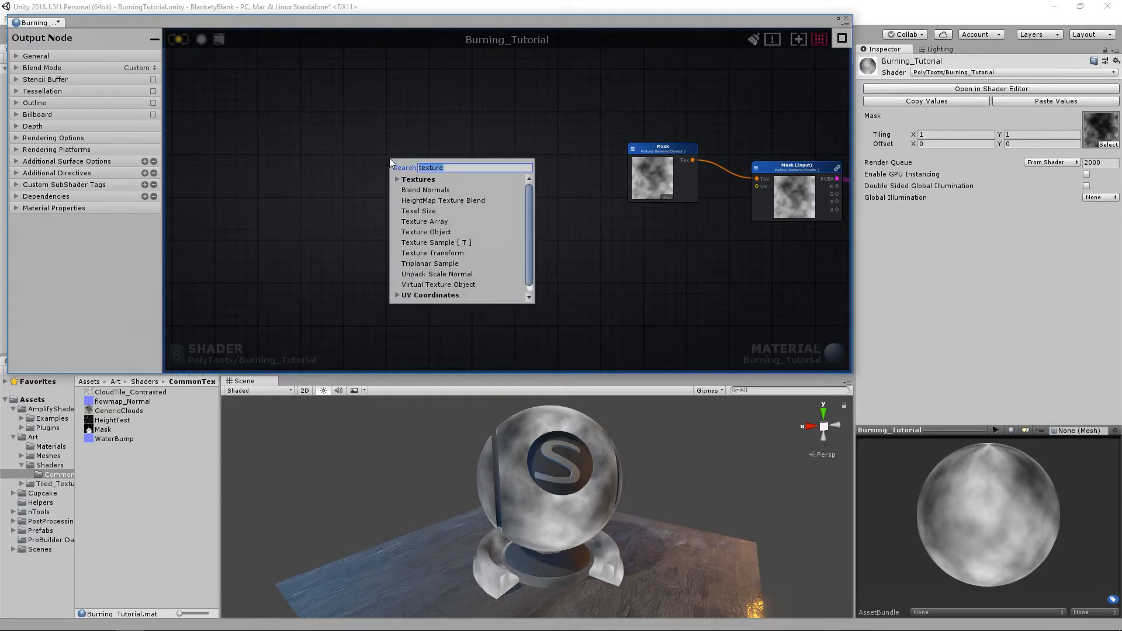
{"action": "type", "text": "texture"}
{"action": "left_click", "coordinate": [450, 233]}
{"action": "left_click_drag", "start_coordinate": [421, 164], "coordinate": [403, 138]}
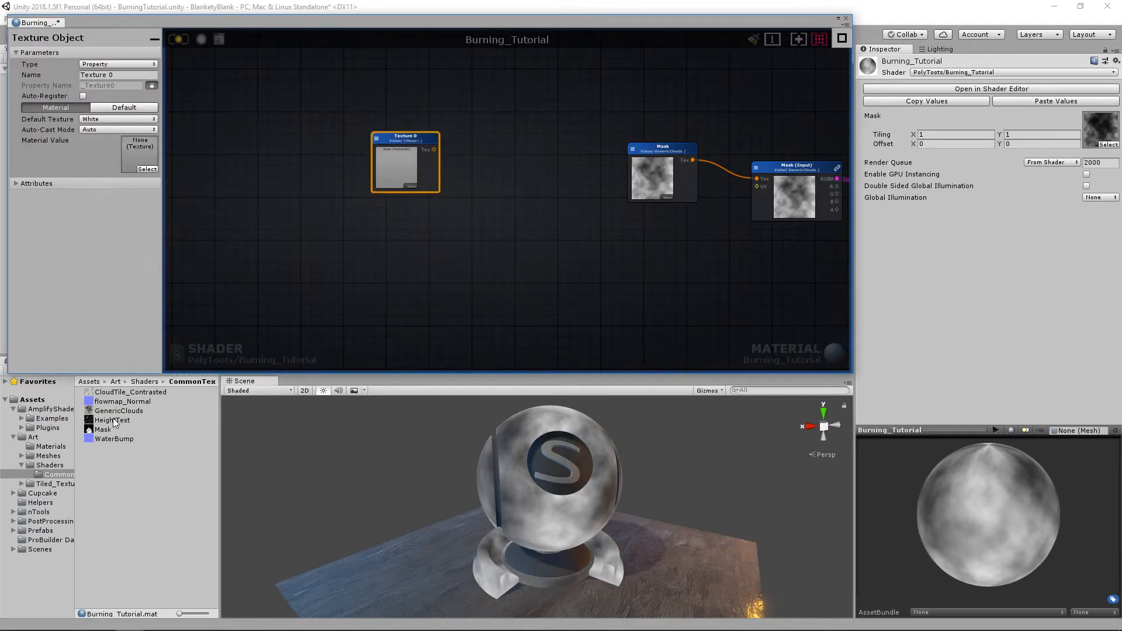
Assign the flowmap_Normal texture to the new Texture Object, inspect that texture's import settings and move the node further from the Mask nodes
{"action": "left_click_drag", "start_coordinate": [121, 403], "coordinate": [402, 177]}
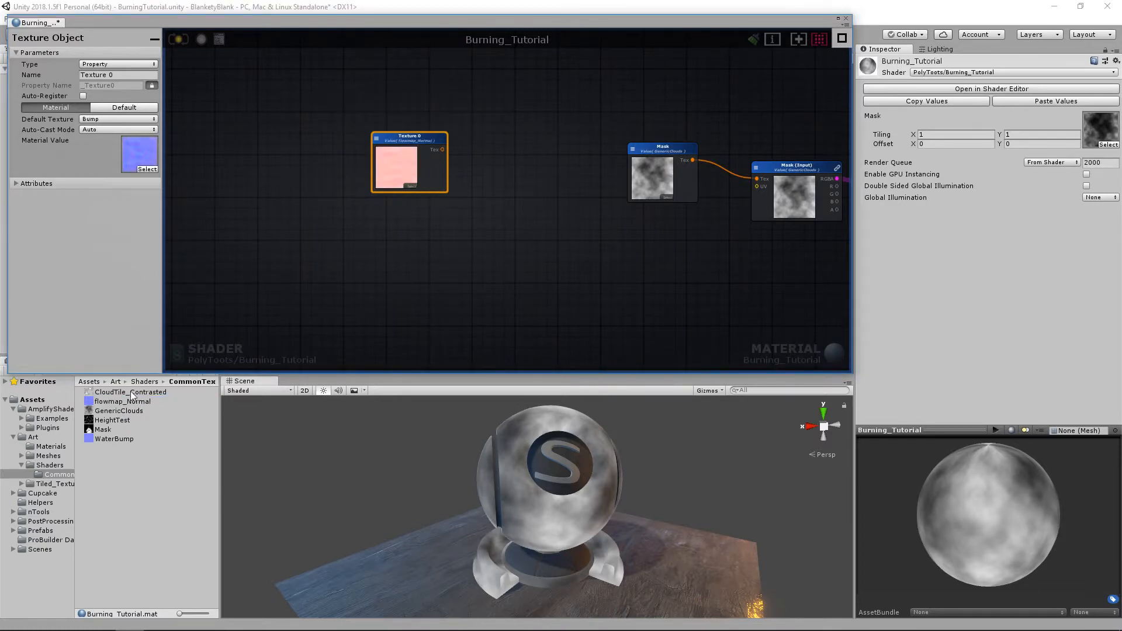
{"action": "left_click", "coordinate": [115, 402]}
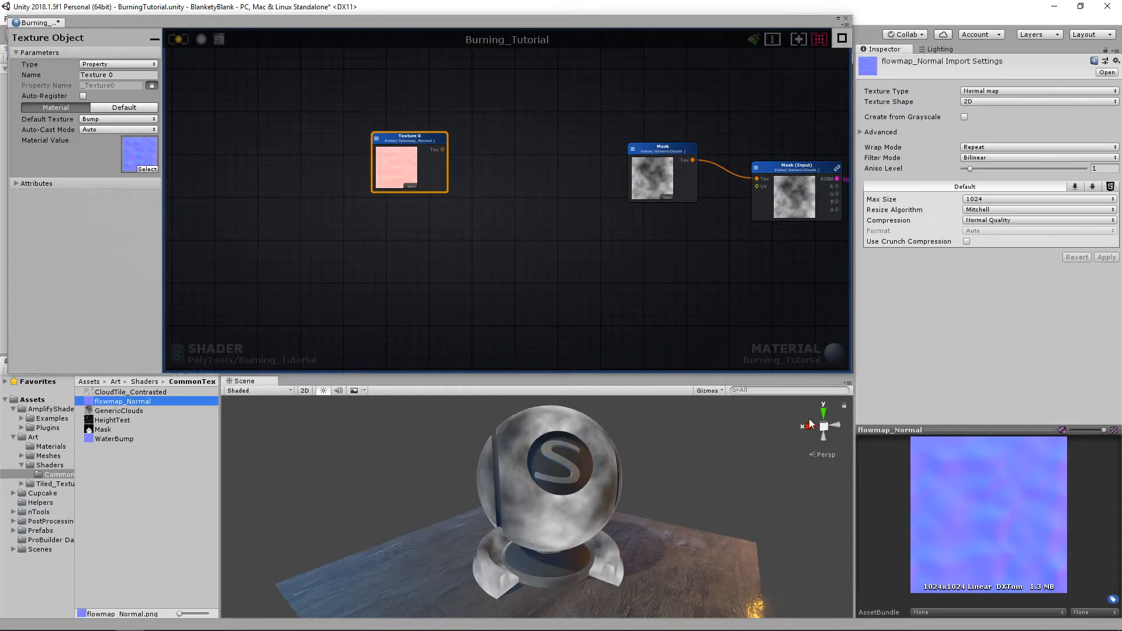
{"action": "left_click", "coordinate": [501, 199]}
{"action": "middle_click_drag", "start_coordinate": [500, 199], "coordinate": [457, 201]}
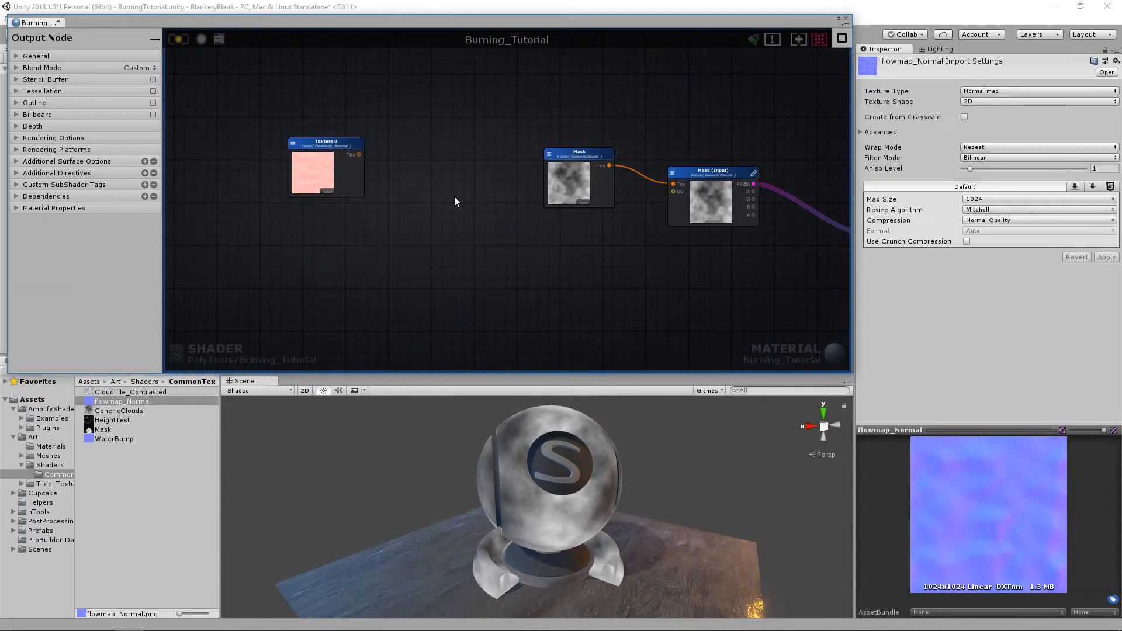
{"action": "left_click_drag", "start_coordinate": [336, 143], "coordinate": [327, 122]}
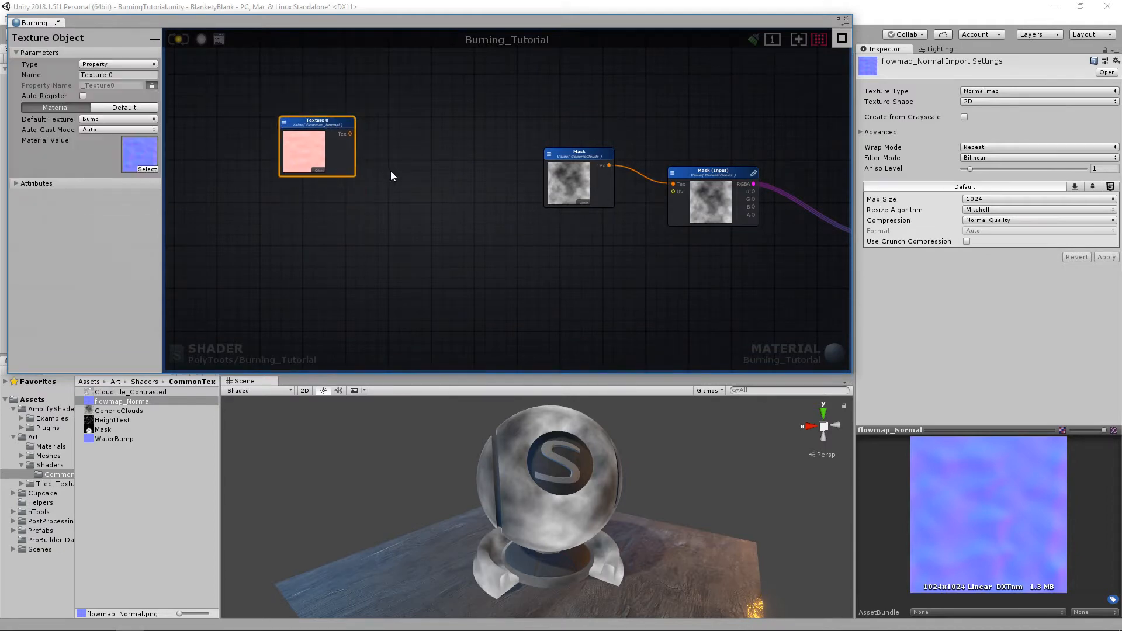
{"action": "left_click_drag", "start_coordinate": [339, 124], "coordinate": [316, 129]}
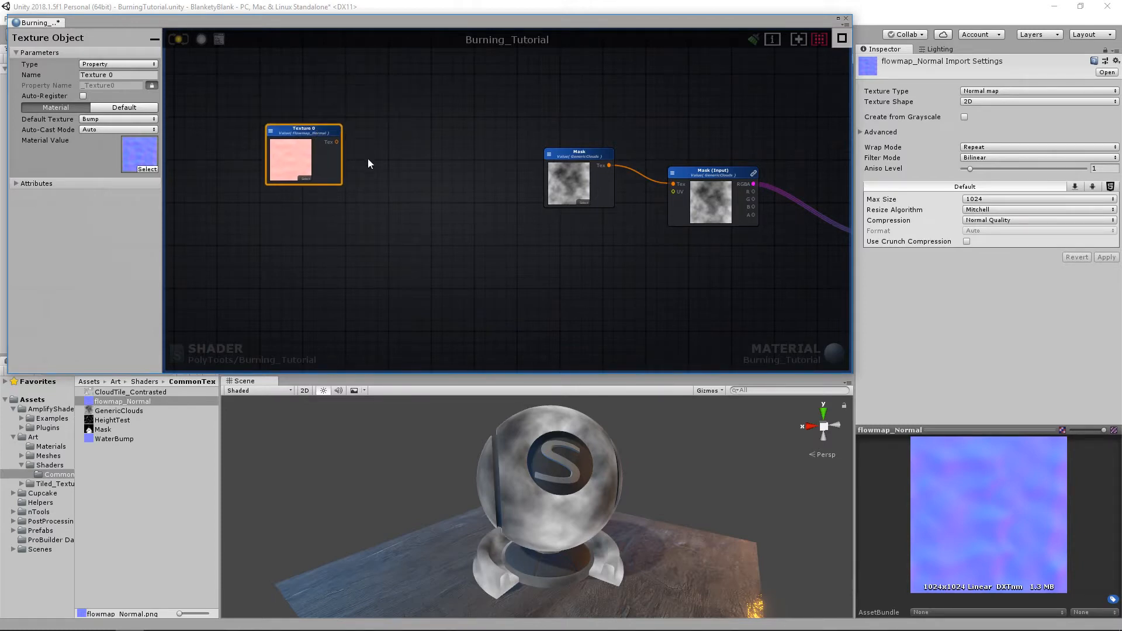
Rename the flowmap_Normal Texture Object as Distortion Map and shift it slightly further from the Mask nodes
{"action": "left_click", "coordinate": [42, 75]}
{"action": "type", "text": "Distortion Map"}
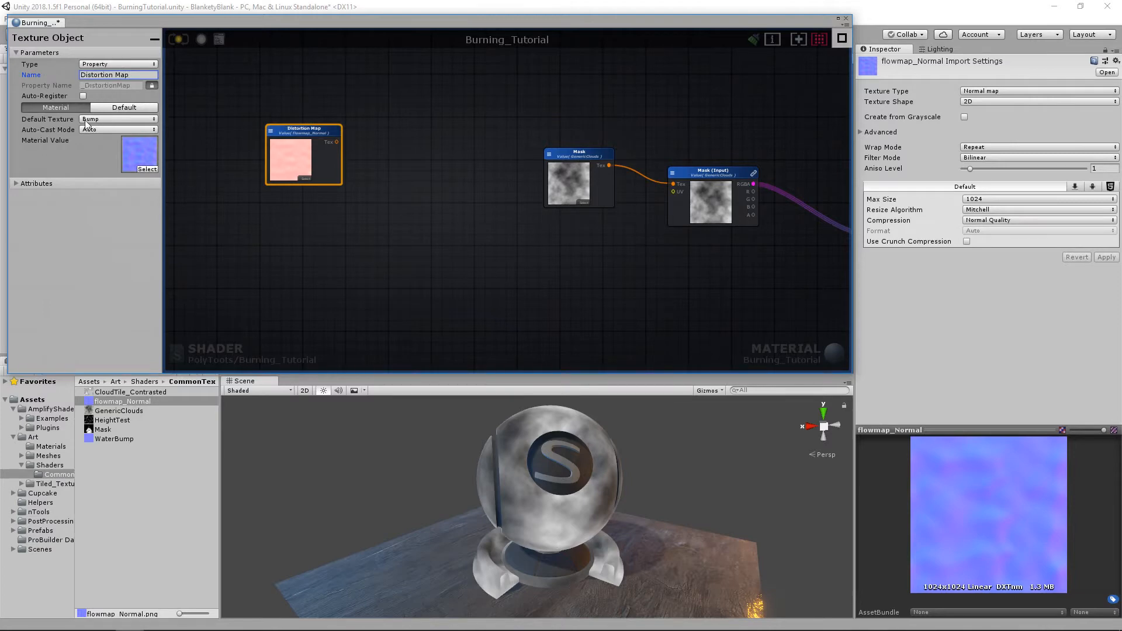
{"action": "left_click_drag", "start_coordinate": [302, 133], "coordinate": [284, 122]}
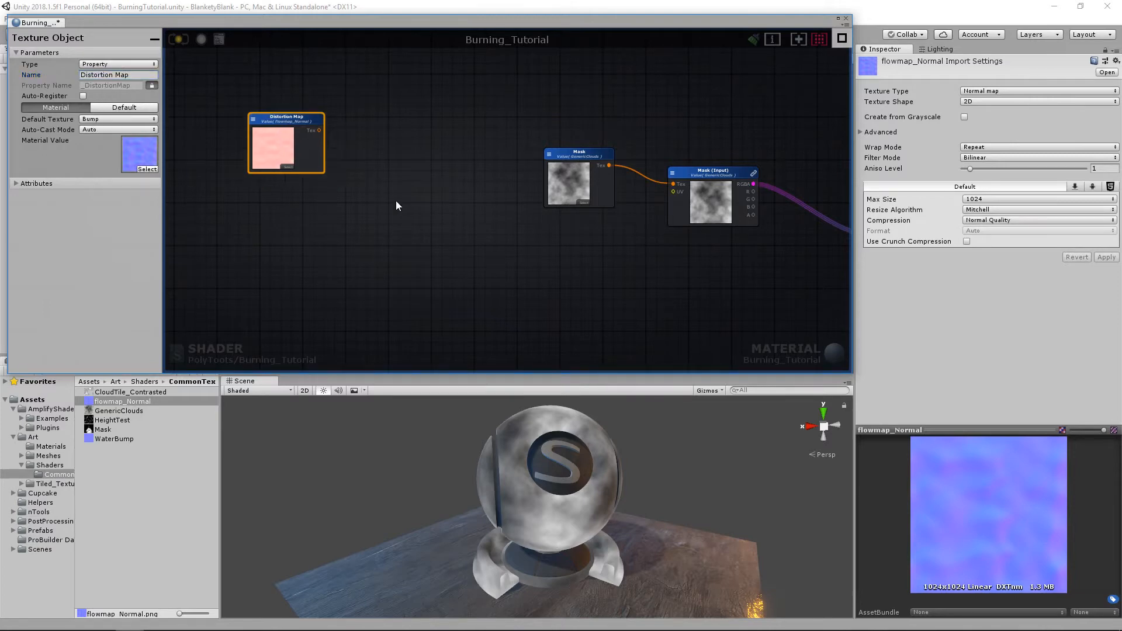
Add a Texture Sample node beside the Distortion Map and feed the map into its Tex input
{"action": "left_click", "coordinate": [422, 226]}
{"action": "key", "text": "t"}
{"action": "left_click_drag", "start_coordinate": [445, 233], "coordinate": [416, 201]}
{"action": "left_click_drag", "start_coordinate": [319, 130], "coordinate": [397, 210]}
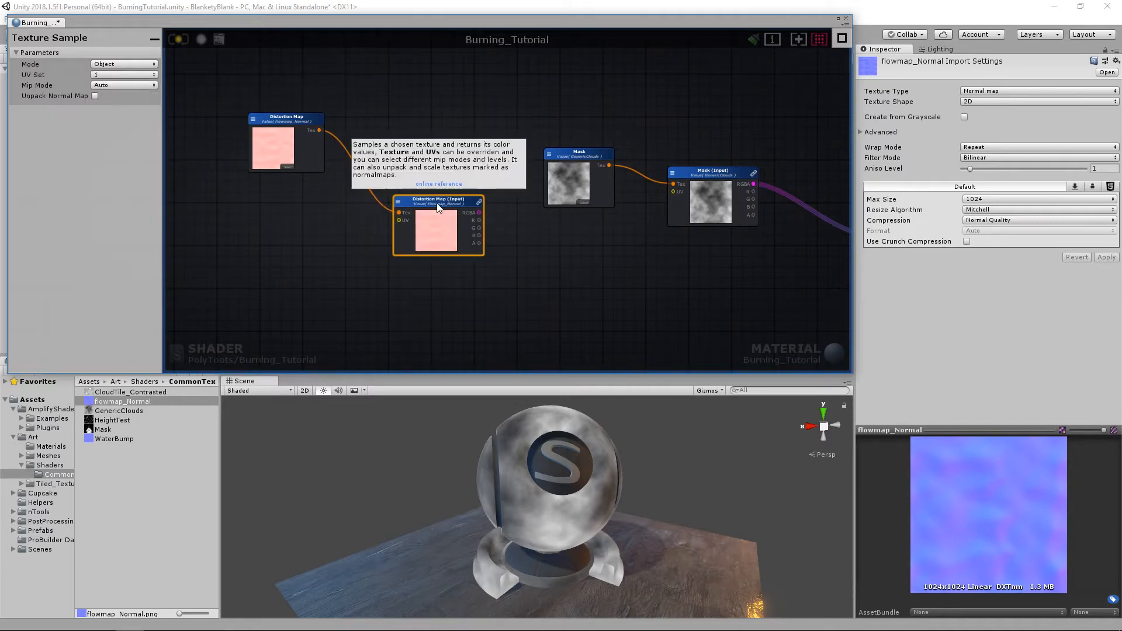
{"action": "left_click_drag", "start_coordinate": [429, 197], "coordinate": [408, 189]}
{"action": "left_click_drag", "start_coordinate": [270, 119], "coordinate": [265, 132]}
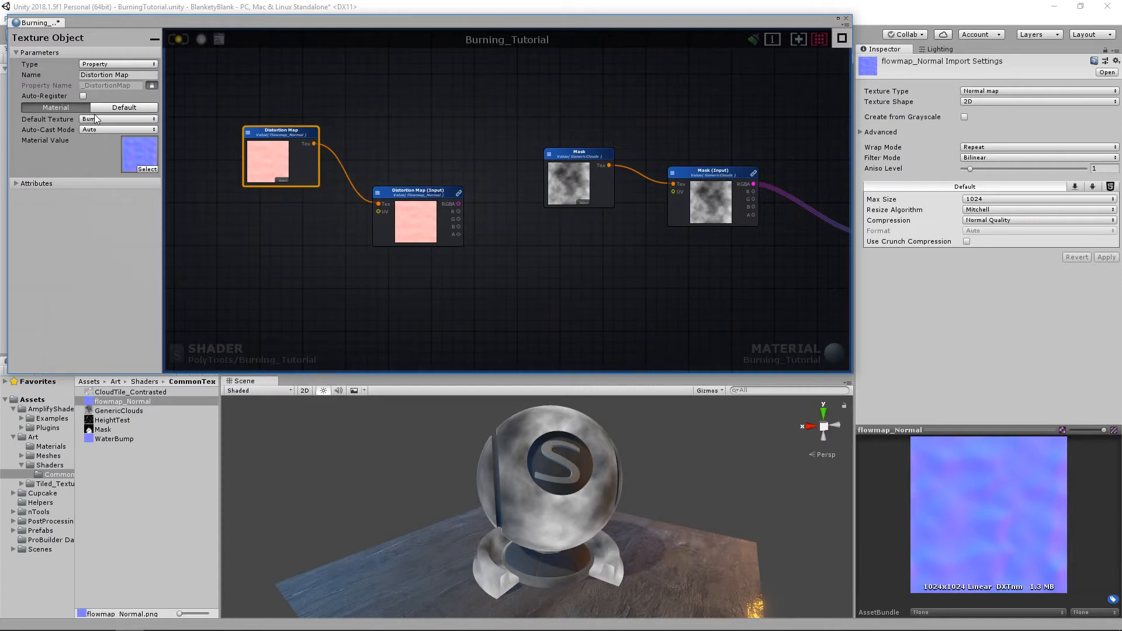
Enable Unpack Normal Map on the Distortion Map sample and shift both Distortion Map nodes further from the Mask nodes
{"action": "left_click", "coordinate": [450, 199]}
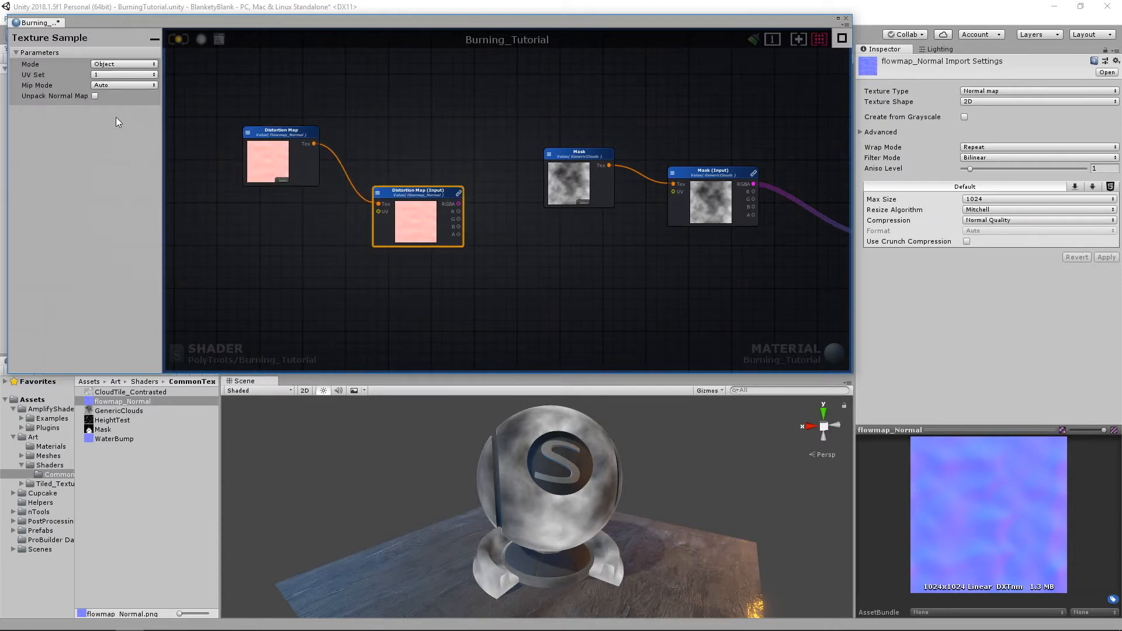
{"action": "left_click", "coordinate": [95, 96]}
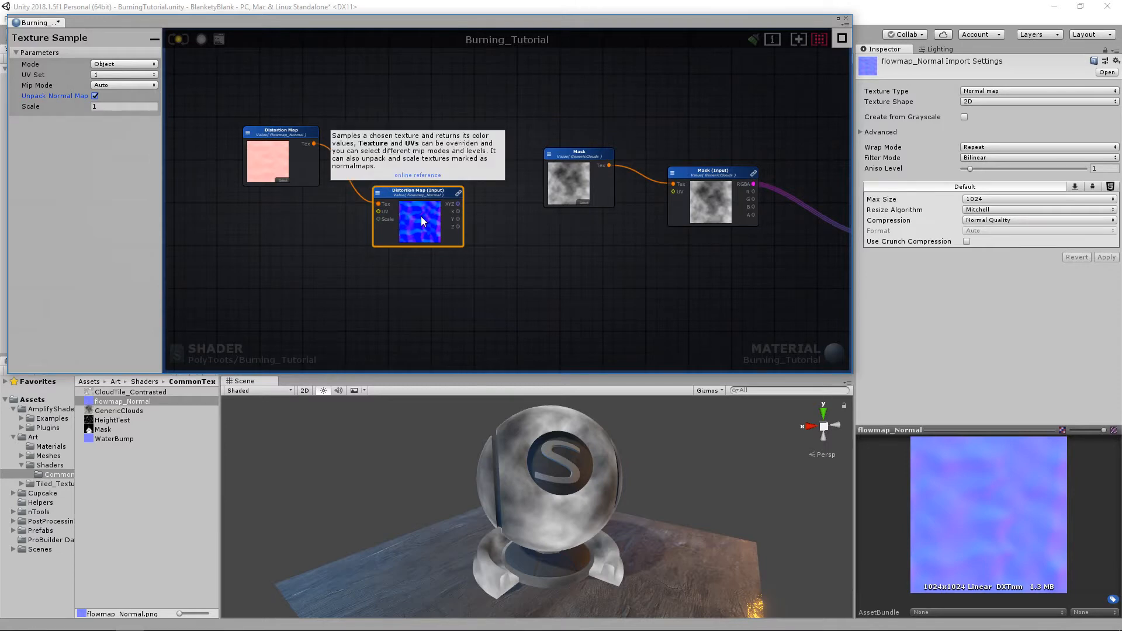
{"action": "left_click_drag", "start_coordinate": [274, 131], "coordinate": [262, 125]}
{"action": "left_click_drag", "start_coordinate": [440, 193], "coordinate": [409, 179]}
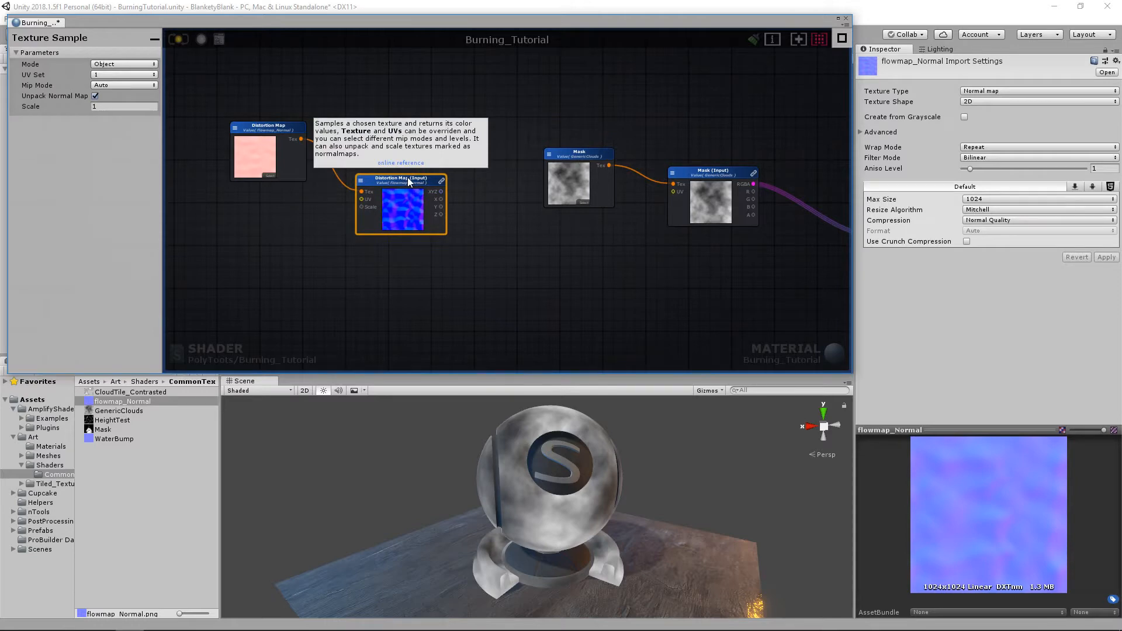
Move both Distortion Map nodes together well away from the Mask nodes and raise the Mask texture node above its sample
{"action": "left_click", "coordinate": [452, 256]}
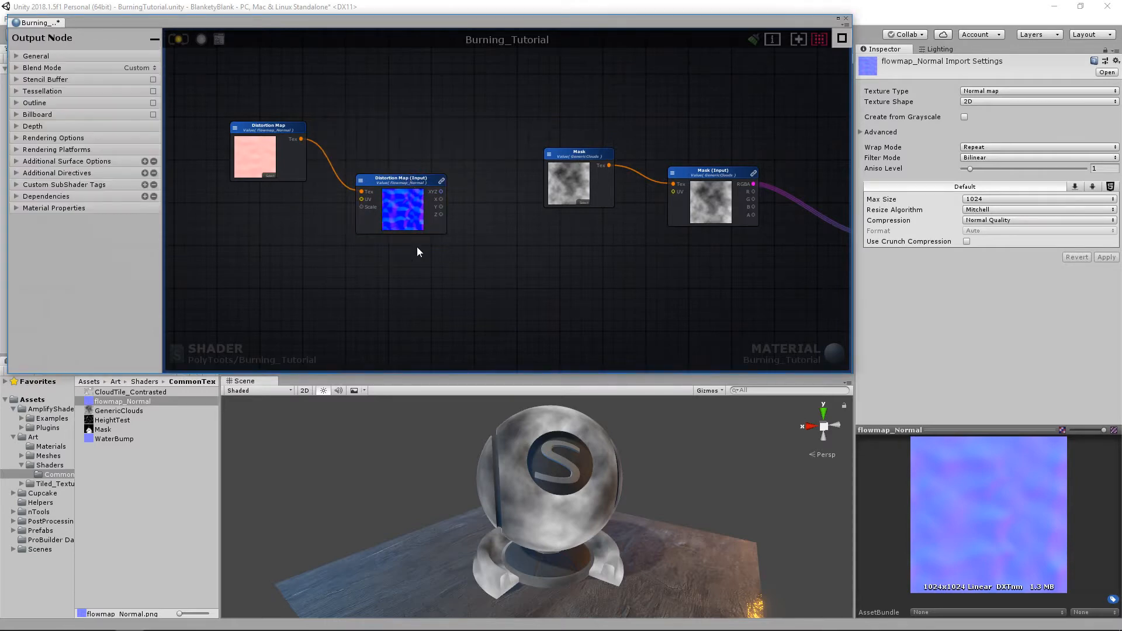
{"action": "left_click_drag", "start_coordinate": [226, 92], "coordinate": [468, 260]}
{"action": "key", "text": "f"}
{"action": "left_click_drag", "start_coordinate": [556, 232], "coordinate": [414, 192]}
{"action": "left_click", "coordinate": [511, 228]}
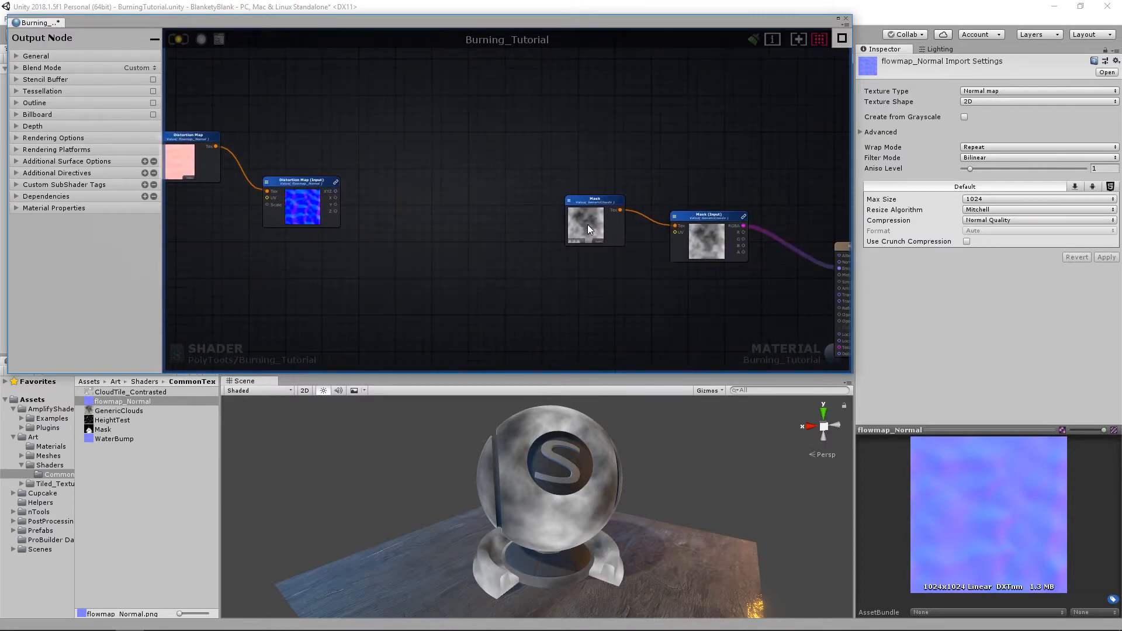
{"action": "left_click_drag", "start_coordinate": [592, 203], "coordinate": [599, 134]}
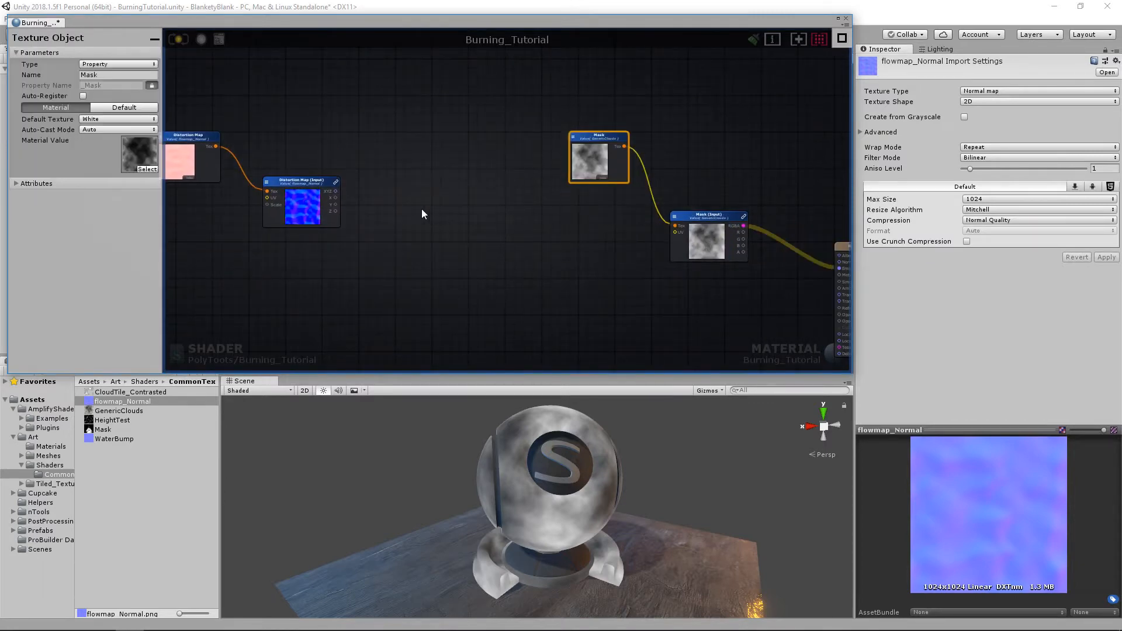
{"action": "middle_click_drag", "start_coordinate": [383, 227], "coordinate": [529, 226]}
{"action": "left_click", "coordinate": [528, 225]}
{"action": "scroll", "coordinate": [531, 220], "scroll_direction": "up", "scroll_amount": 3}
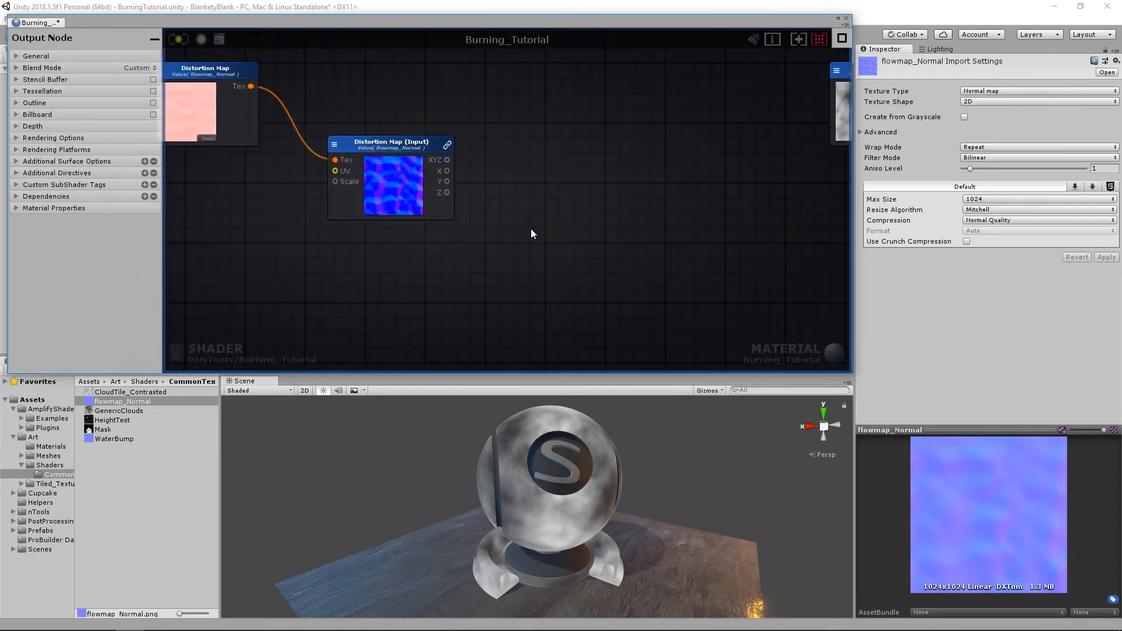
{"action": "right_click", "coordinate": [531, 230]}
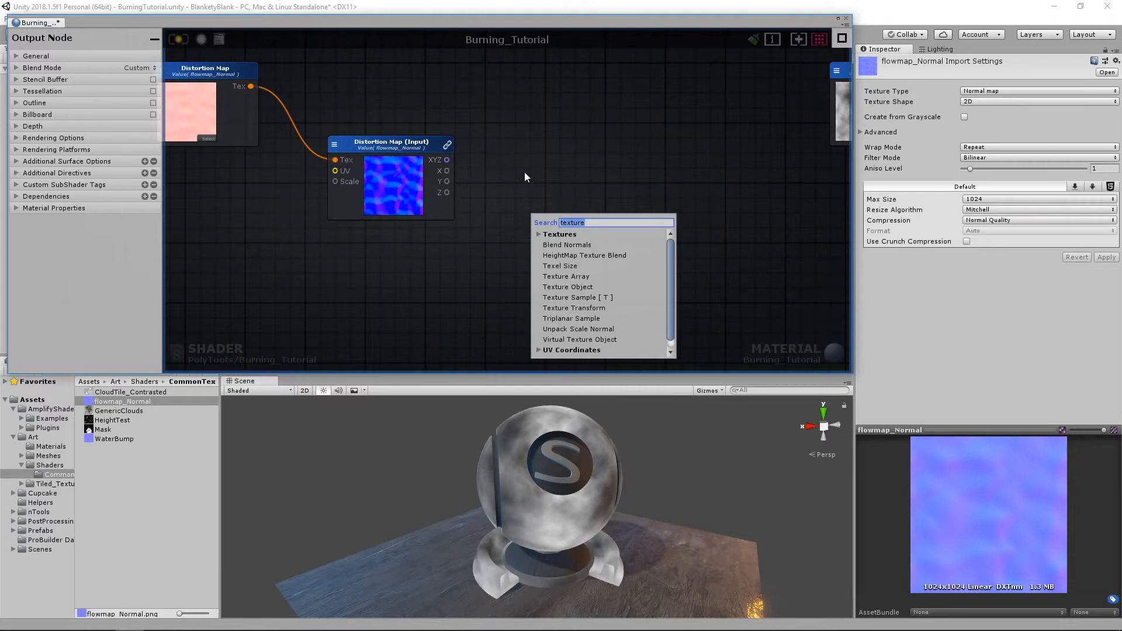
{"action": "left_click", "coordinate": [447, 159]}
{"action": "left_click_drag", "start_coordinate": [447, 171], "coordinate": [490, 166]}
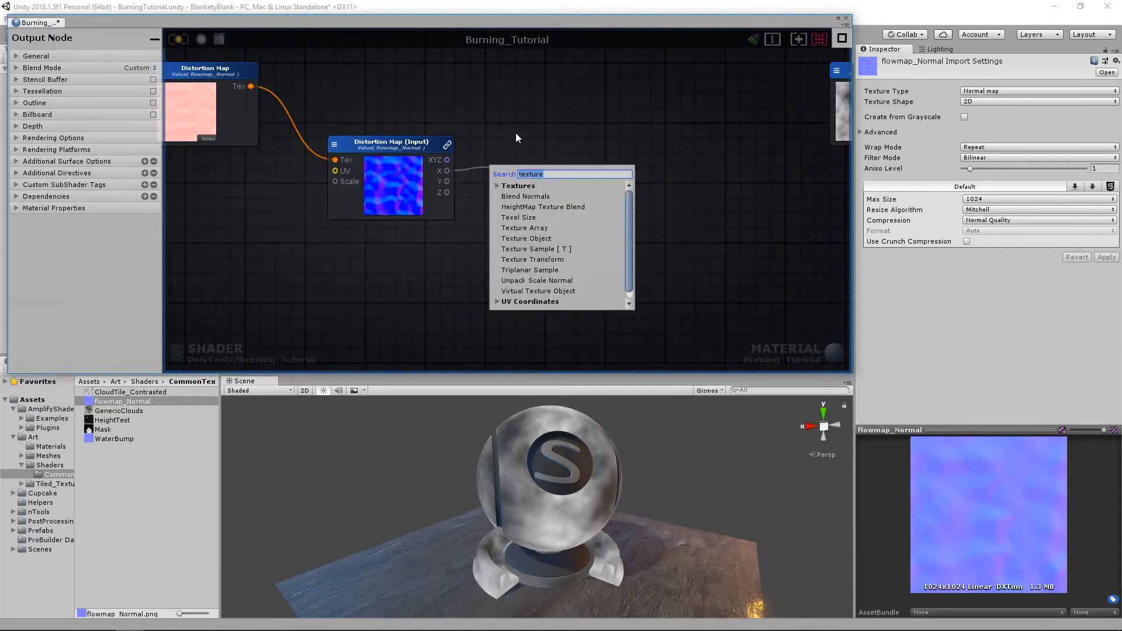
{"action": "left_click", "coordinate": [405, 146]}
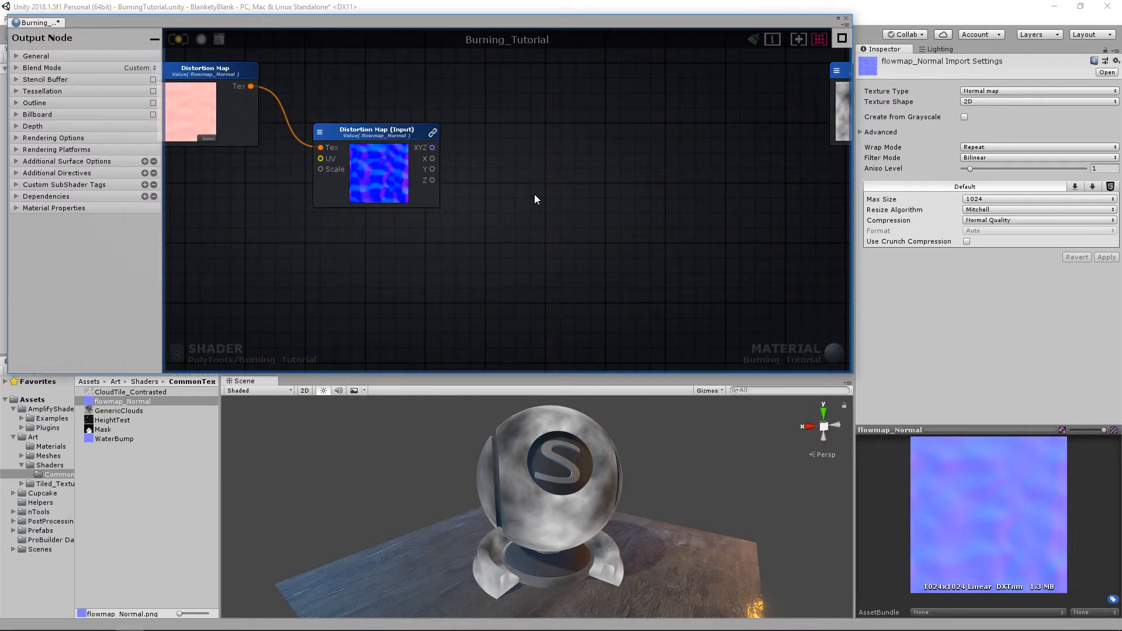
Add a Component Mask node beside the Distortion Map sample and feed the sample's XYZ output into it
{"action": "right_click", "coordinate": [534, 194]}
{"action": "type", "text": "compone"}
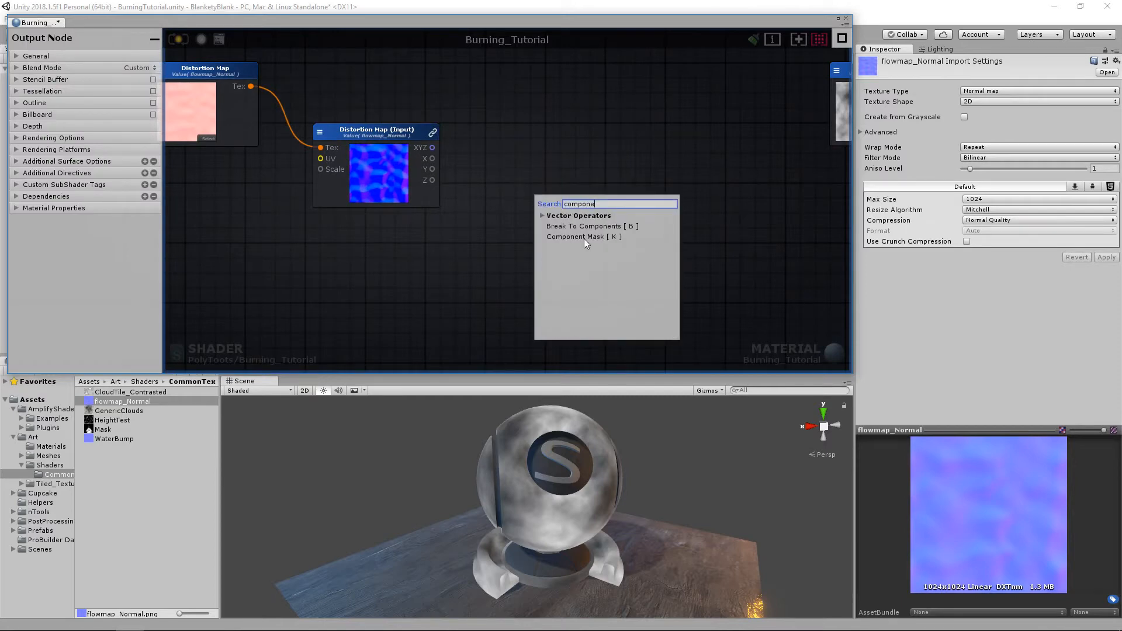
{"action": "left_click", "coordinate": [583, 239]}
{"action": "left_click_drag", "start_coordinate": [573, 212], "coordinate": [541, 151]}
{"action": "left_click_drag", "start_coordinate": [432, 148], "coordinate": [513, 138]}
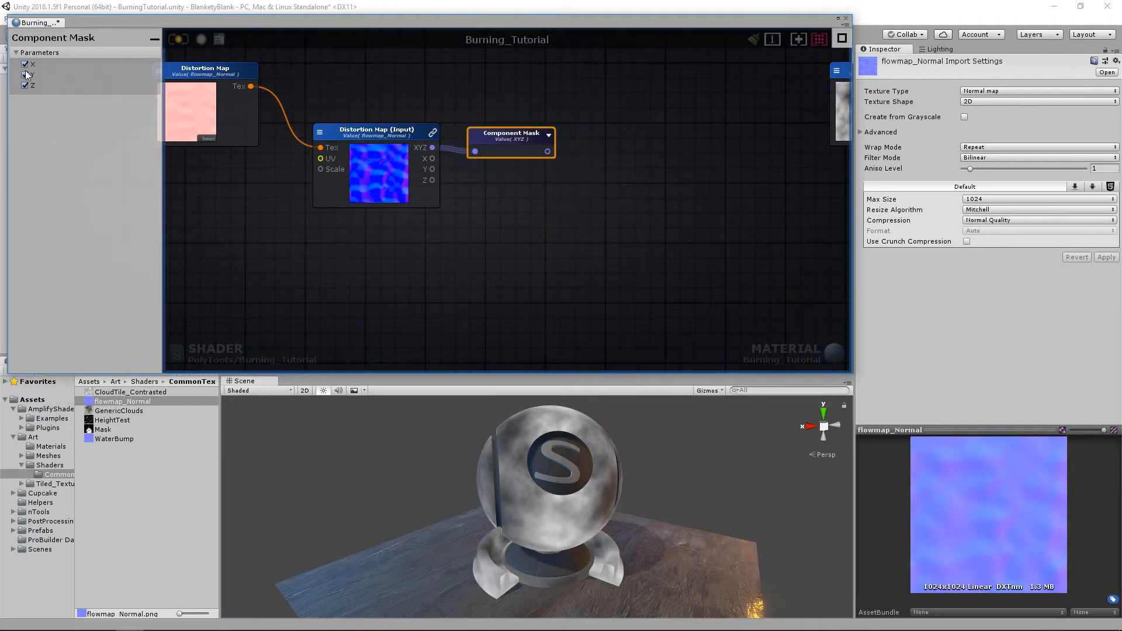
{"action": "left_click_drag", "start_coordinate": [493, 138], "coordinate": [492, 128]}
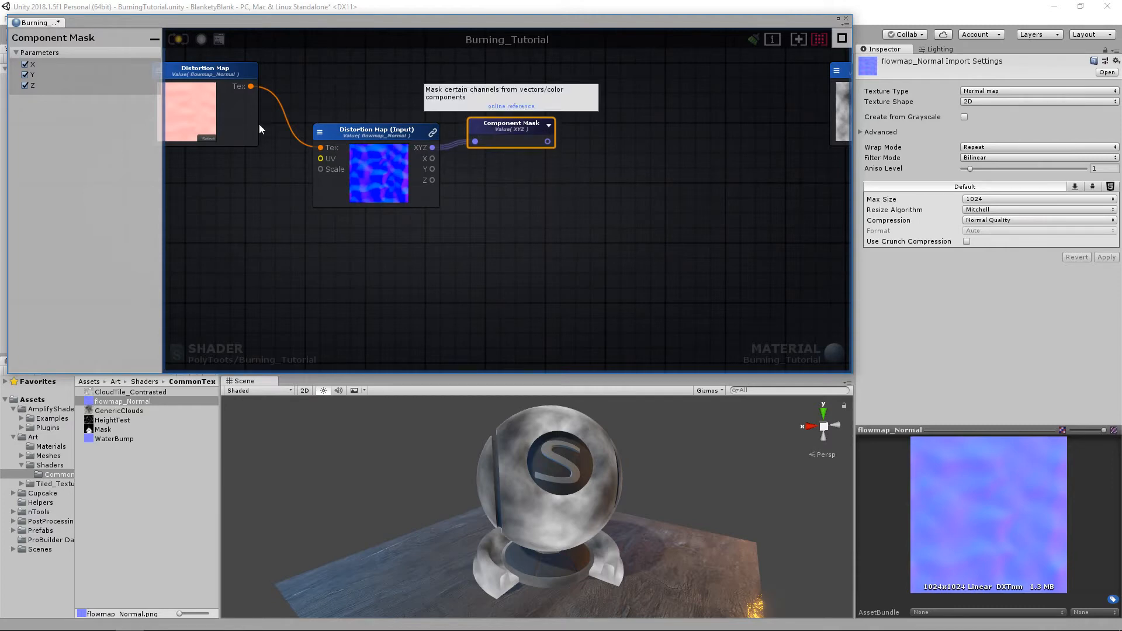
{"action": "left_click_drag", "start_coordinate": [494, 129], "coordinate": [501, 97]}
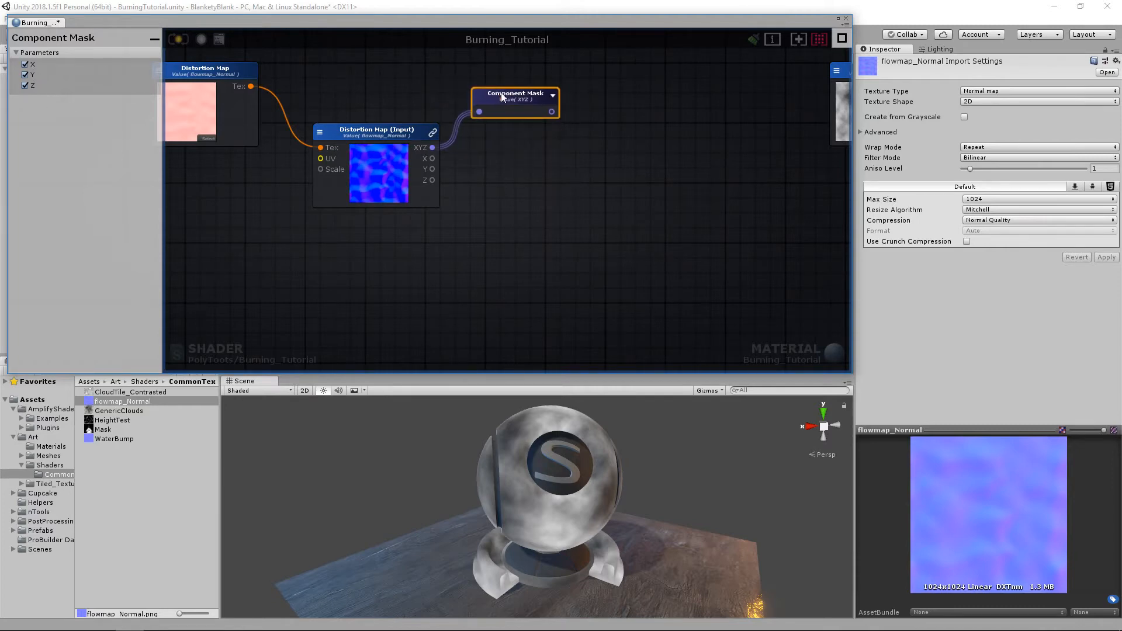
{"action": "left_click_drag", "start_coordinate": [432, 148], "coordinate": [681, 209]}
{"action": "left_click", "coordinate": [689, 192]}
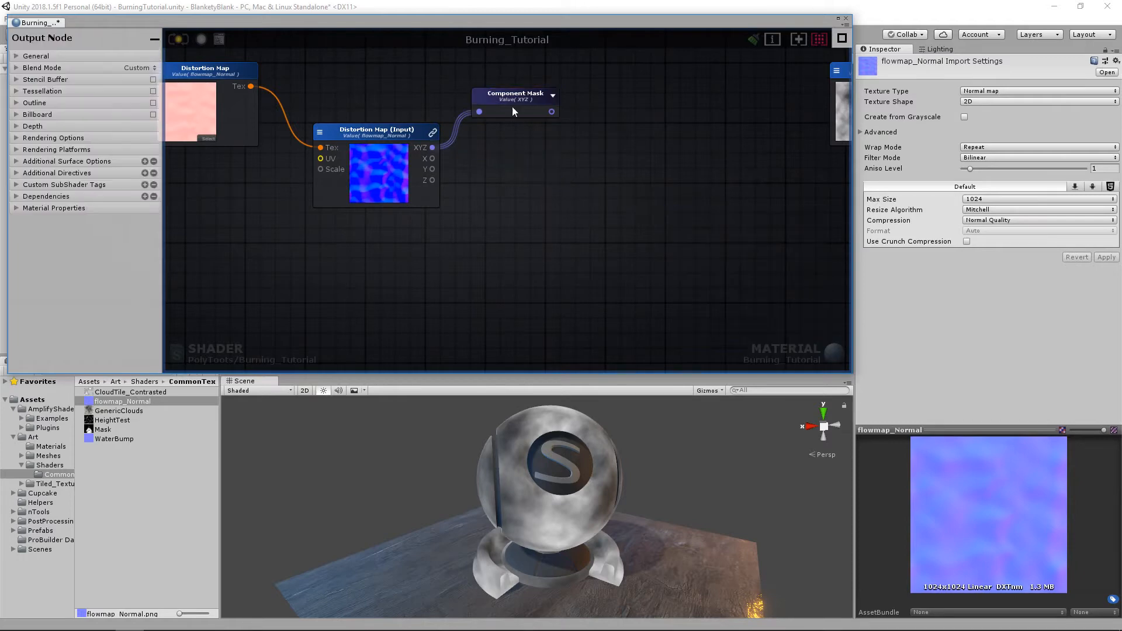
Restrict the Component Mask to the X and Y channels and align it level with the Distortion Map sample
{"action": "left_click_drag", "start_coordinate": [512, 111], "coordinate": [514, 138]}
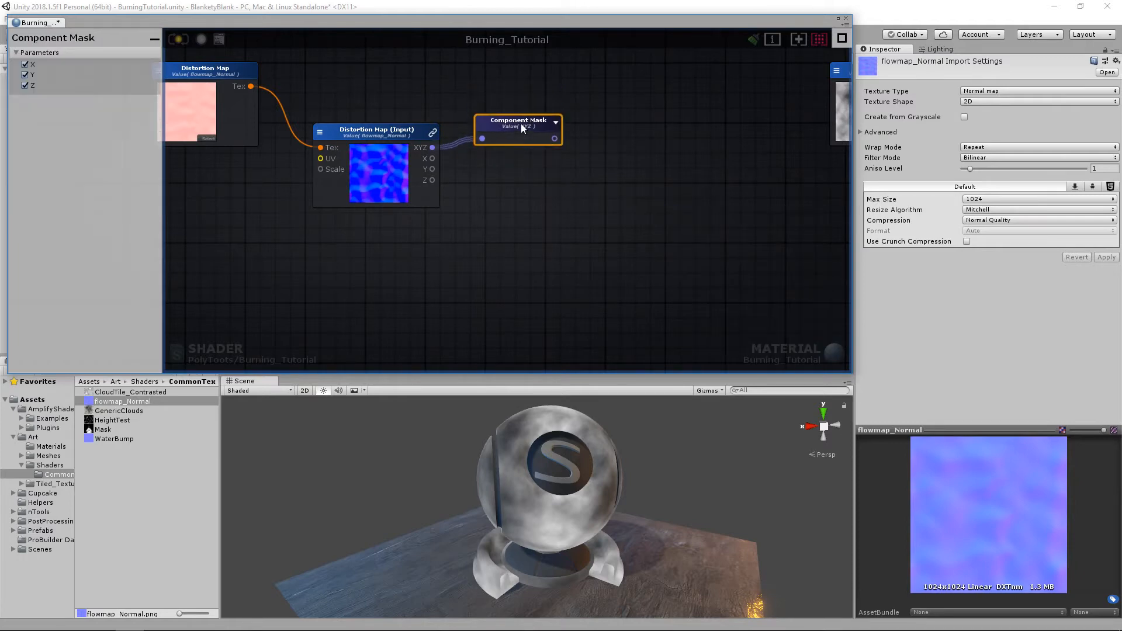
{"action": "left_click", "coordinate": [25, 85]}
{"action": "left_click", "coordinate": [25, 74]}
{"action": "left_click", "coordinate": [25, 85]}
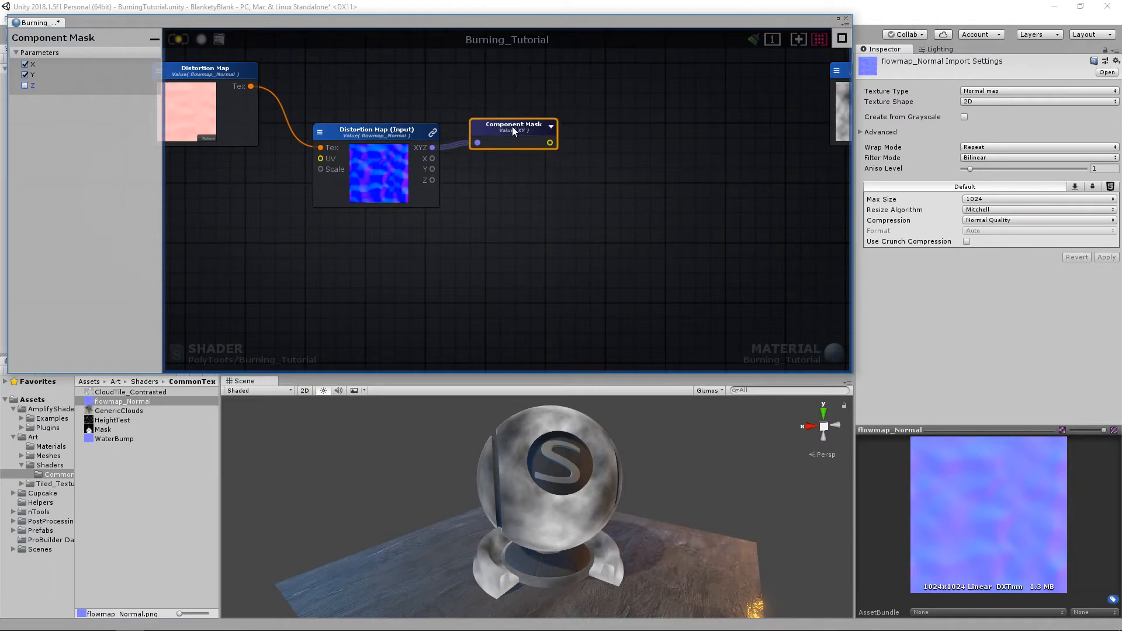
{"action": "right_click_drag", "start_coordinate": [560, 172], "coordinate": [600, 185]}
{"action": "left_click_drag", "start_coordinate": [546, 132], "coordinate": [584, 123]}
{"action": "left_click_drag", "start_coordinate": [415, 148], "coordinate": [440, 134]}
{"action": "right_click_drag", "start_coordinate": [667, 184], "coordinate": [587, 172]}
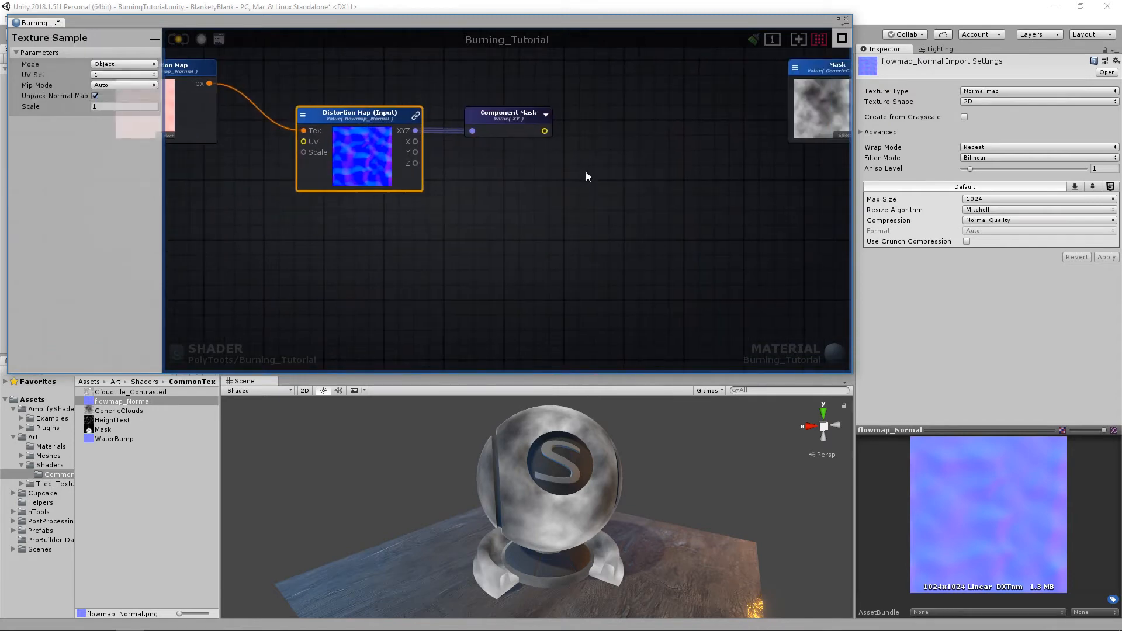
Add a Multiply node after the Component Mask and feed the mask's output into its A input
{"action": "key", "text": "m"}
{"action": "left_click", "coordinate": [657, 201]}
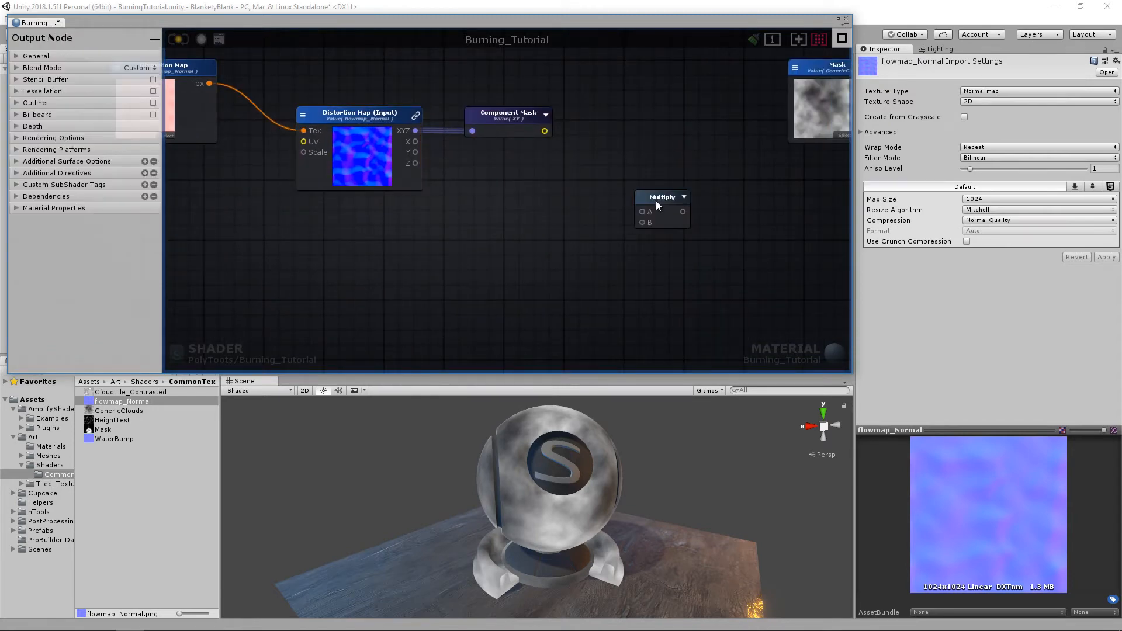
{"action": "left_click_drag", "start_coordinate": [652, 198], "coordinate": [638, 179]}
{"action": "left_click_drag", "start_coordinate": [545, 131], "coordinate": [618, 162]}
{"action": "left_click_drag", "start_coordinate": [512, 120], "coordinate": [500, 120]}
{"action": "left_click", "coordinate": [619, 159]}
{"action": "left_click_drag", "start_coordinate": [619, 159], "coordinate": [601, 152]}
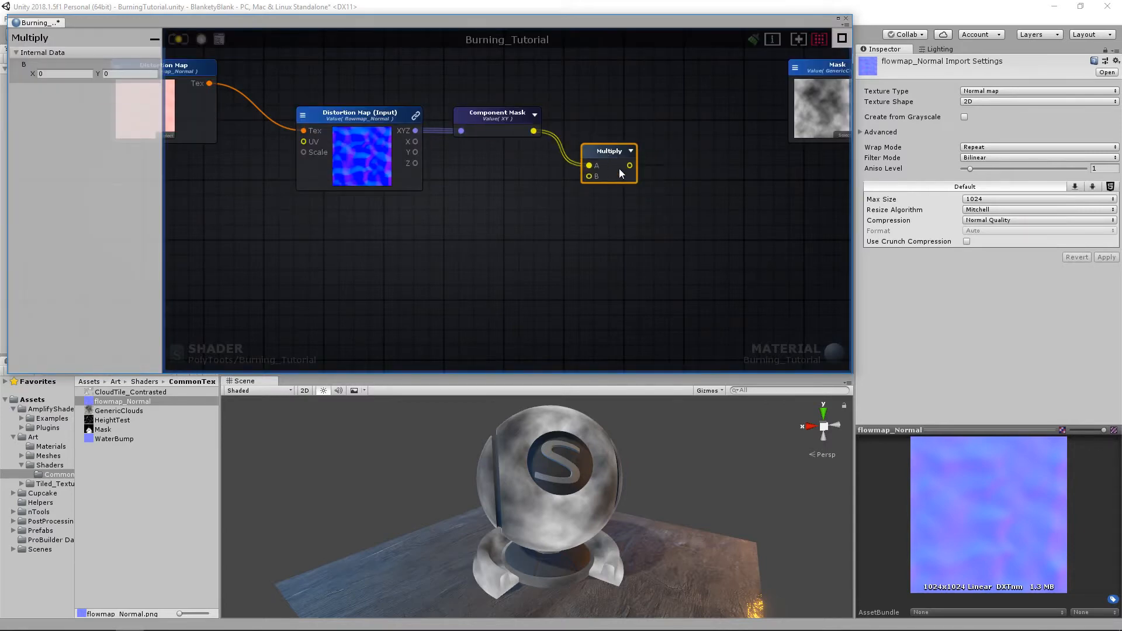
{"action": "middle_click_drag", "start_coordinate": [517, 217], "coordinate": [566, 205]}
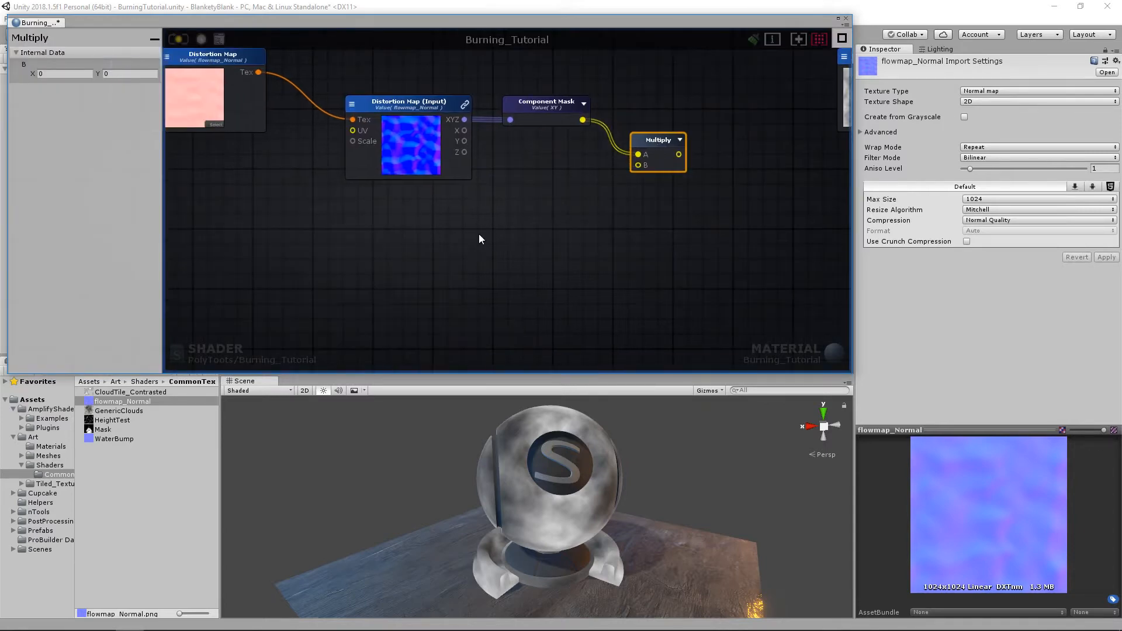
{"action": "left_click", "coordinate": [534, 107]}
{"action": "left_click", "coordinate": [669, 143]}
{"action": "middle_click_drag", "start_coordinate": [742, 202], "coordinate": [663, 217]}
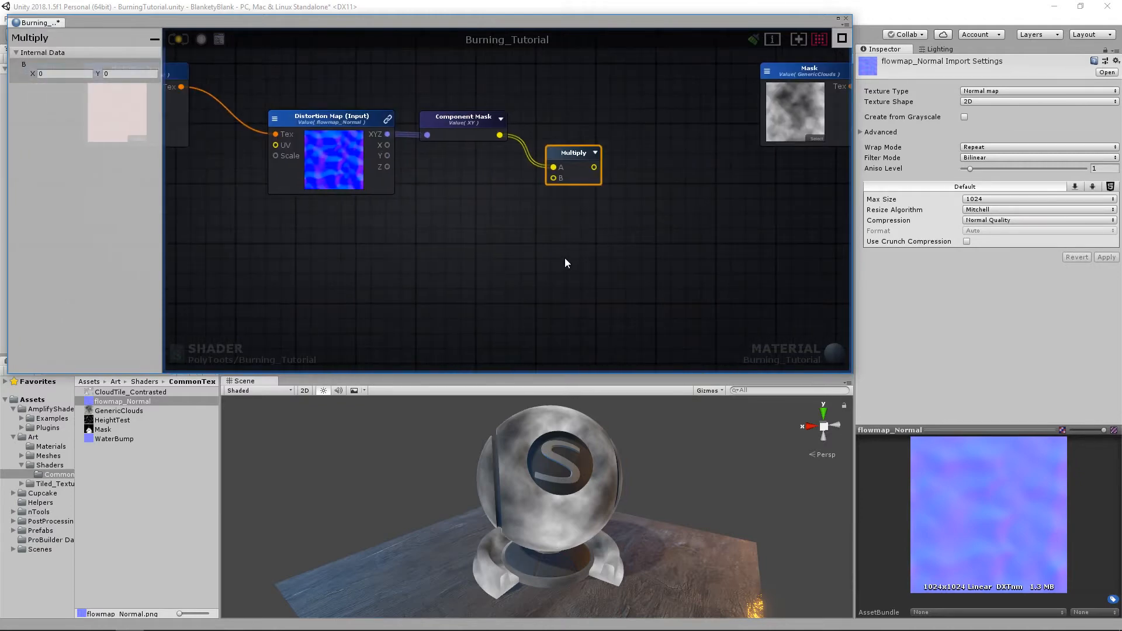
Add a Float node with value 1 below the Component Mask and connect it to the Multiply node's B input
{"action": "key", "text": "1"}
{"action": "left_click", "coordinate": [461, 249]}
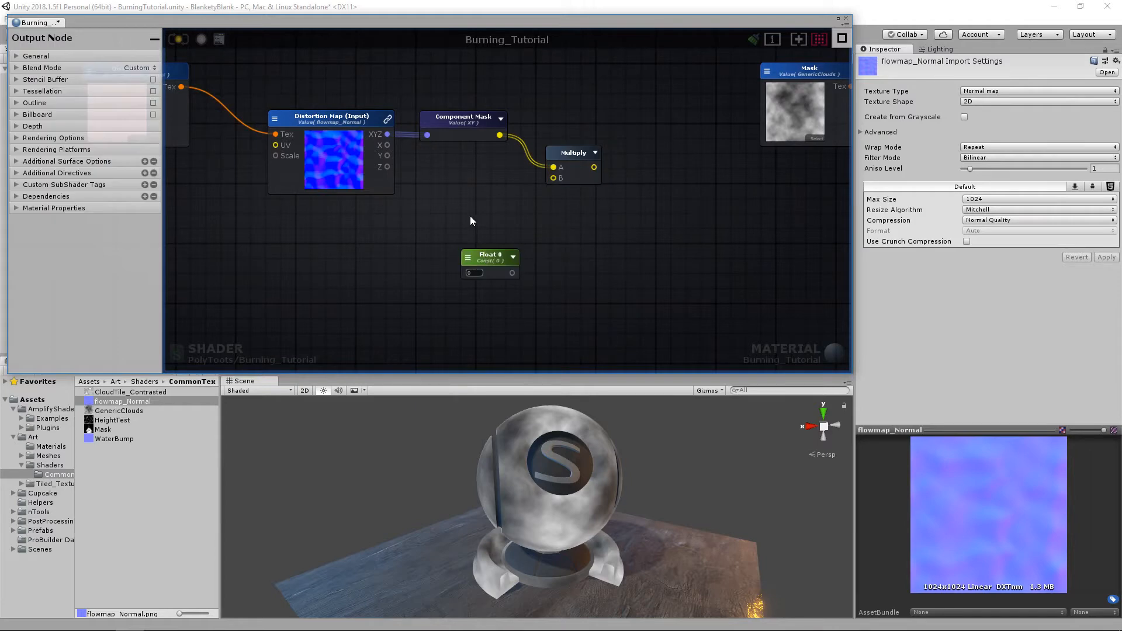
{"action": "left_click_drag", "start_coordinate": [479, 253], "coordinate": [460, 195]}
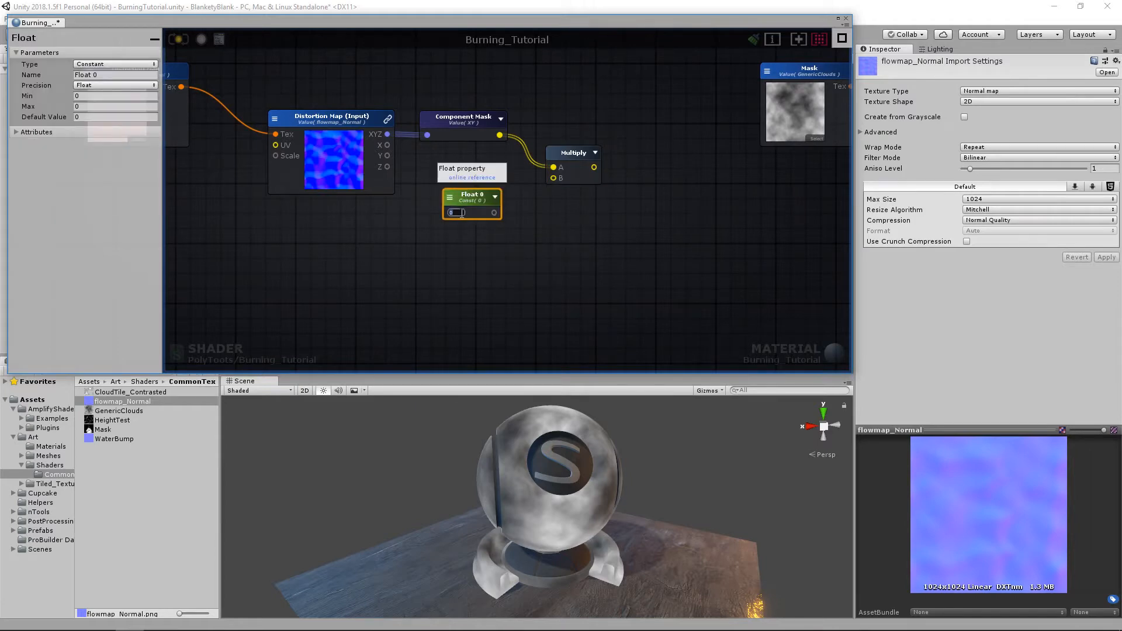
{"action": "left_click", "coordinate": [503, 247]}
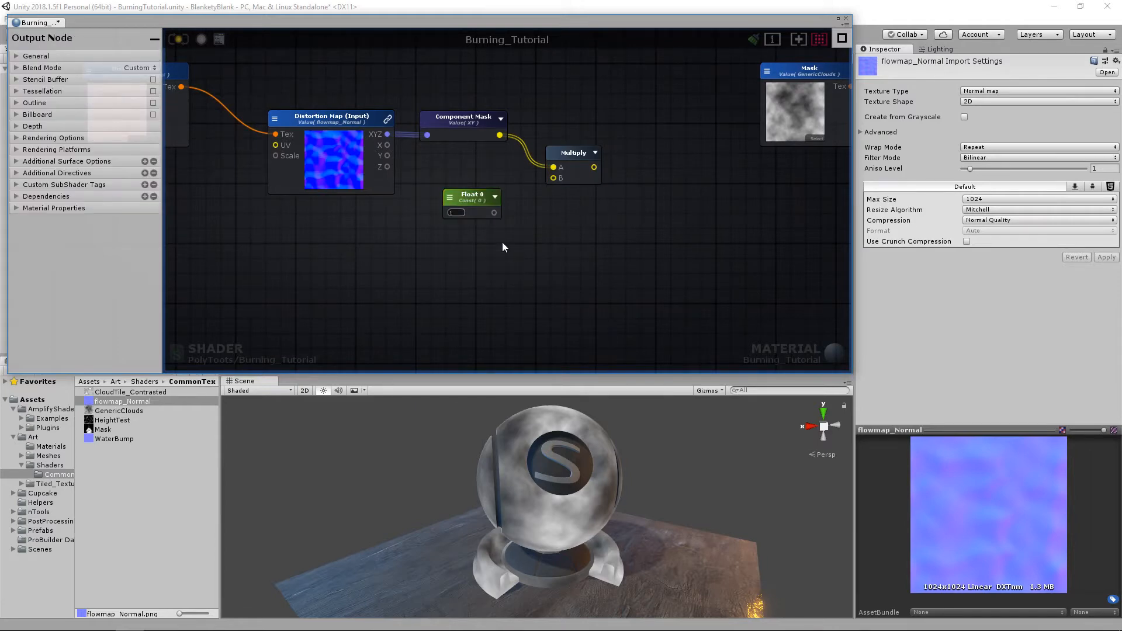
{"action": "right_click", "coordinate": [569, 286]}
{"action": "type", "text": "float"}
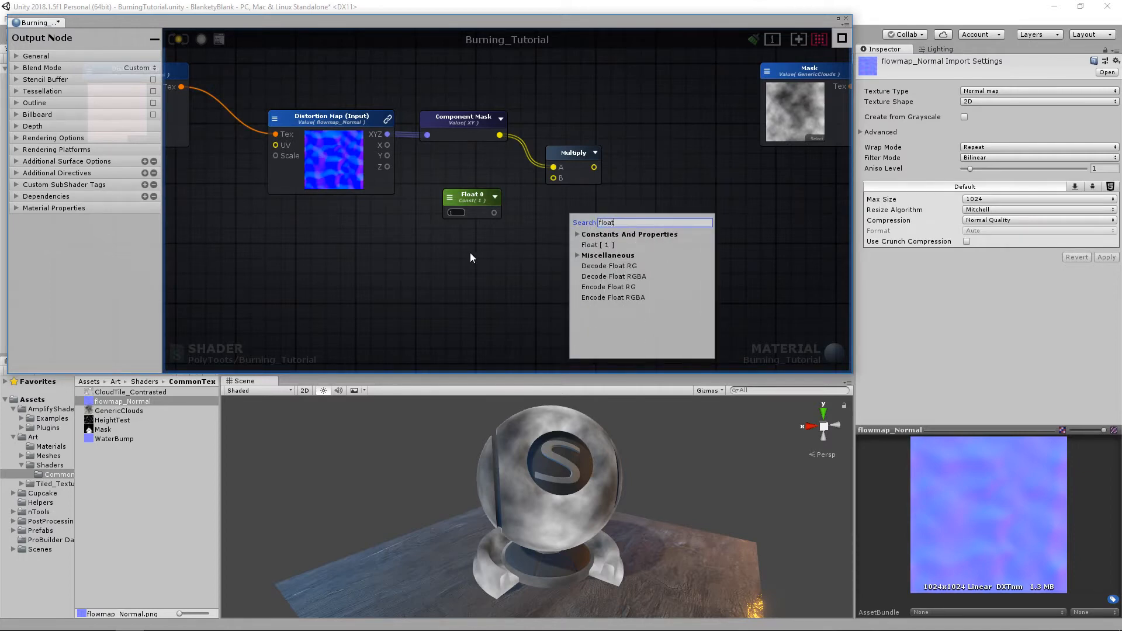
{"action": "left_click_drag", "start_coordinate": [472, 199], "coordinate": [459, 202]}
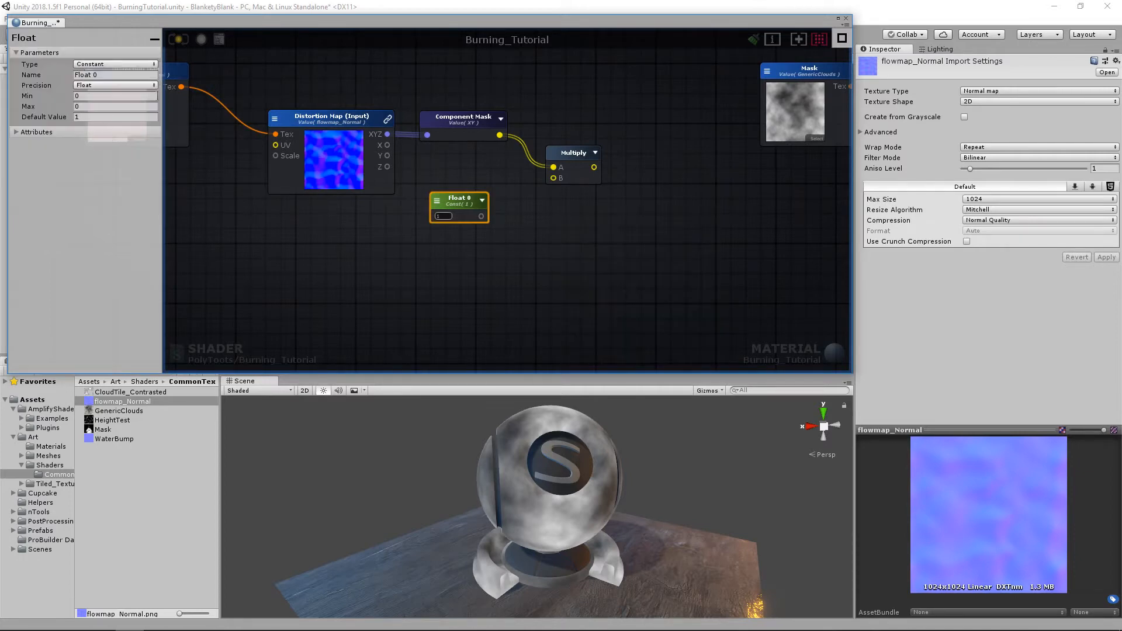
{"action": "middle_click_drag", "start_coordinate": [535, 188], "coordinate": [400, 252]}
{"action": "mouse_move", "coordinate": [480, 209]}
{"action": "left_mouse_down"}
{"action": "mouse_move", "coordinate": [471, 220]}
{"action": "mouse_move", "coordinate": [470, 202]}
{"action": "left_mouse_up"}
Connect the Multiply output to the UV input of the Mask texture sample
{"action": "middle_click_drag", "start_coordinate": [670, 249], "coordinate": [507, 241]}
{"action": "scroll", "coordinate": [507, 242], "scroll_direction": "down", "scroll_amount": 1}
{"action": "scroll", "coordinate": [507, 241], "scroll_direction": "down", "scroll_amount": 2}
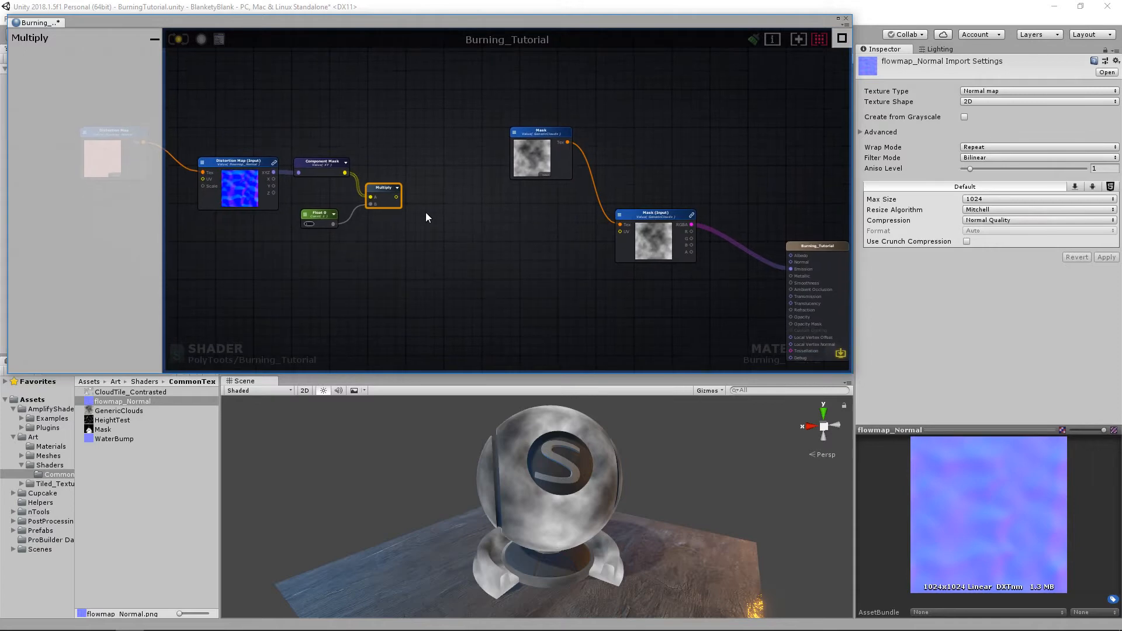
{"action": "right_click_drag", "start_coordinate": [475, 226], "coordinate": [440, 226]}
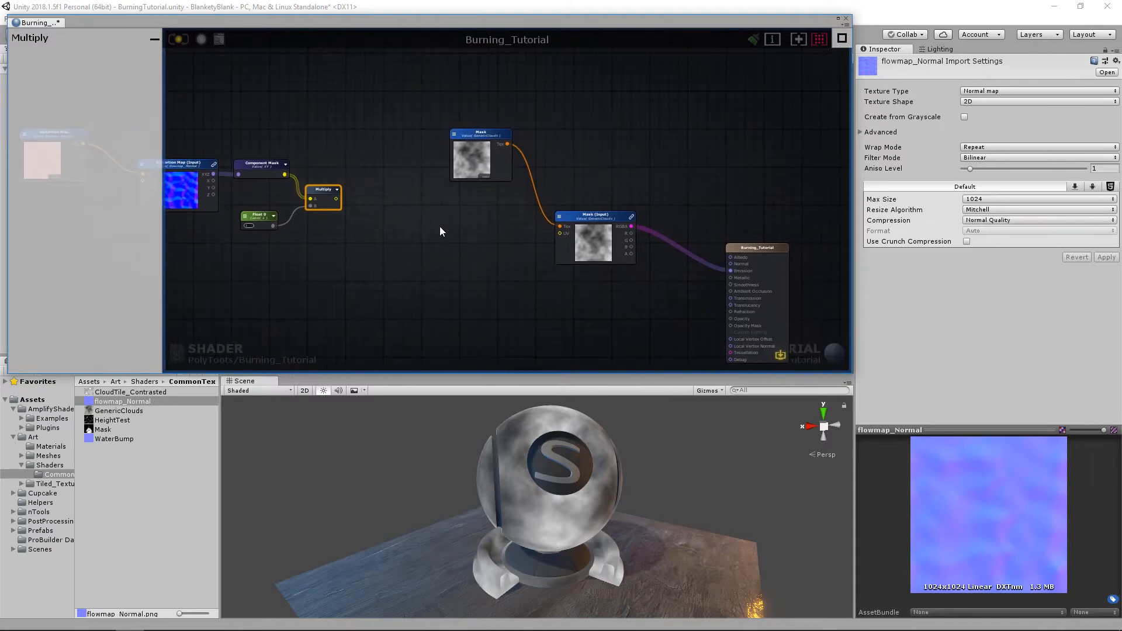
{"action": "left_click_drag", "start_coordinate": [336, 199], "coordinate": [559, 234]}
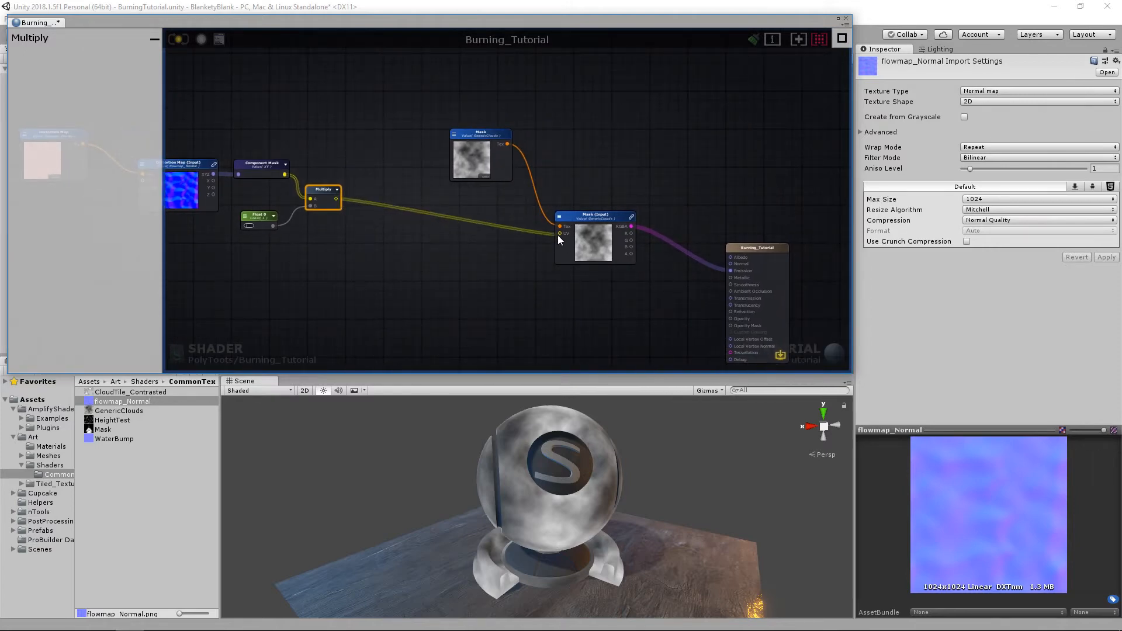
{"action": "scroll", "coordinate": [555, 246], "scroll_direction": "up", "scroll_amount": 3}
{"action": "right_click_drag", "start_coordinate": [533, 254], "coordinate": [652, 259]}
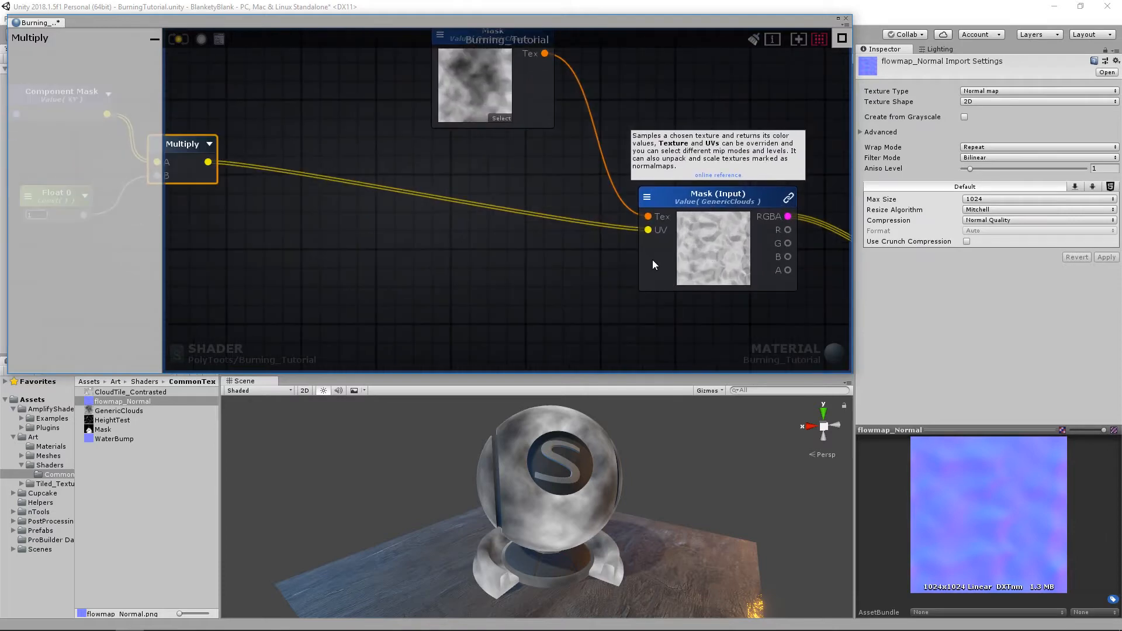
Move the Mask sample node closer to the Multiply node, below the Mask texture node
{"action": "scroll", "coordinate": [672, 234], "scroll_direction": "down", "scroll_amount": 1}
{"action": "left_click", "coordinate": [642, 212]}
{"action": "left_click_drag", "start_coordinate": [640, 208], "coordinate": [462, 204]}
{"action": "right_click_drag", "start_coordinate": [351, 222], "coordinate": [490, 206]}
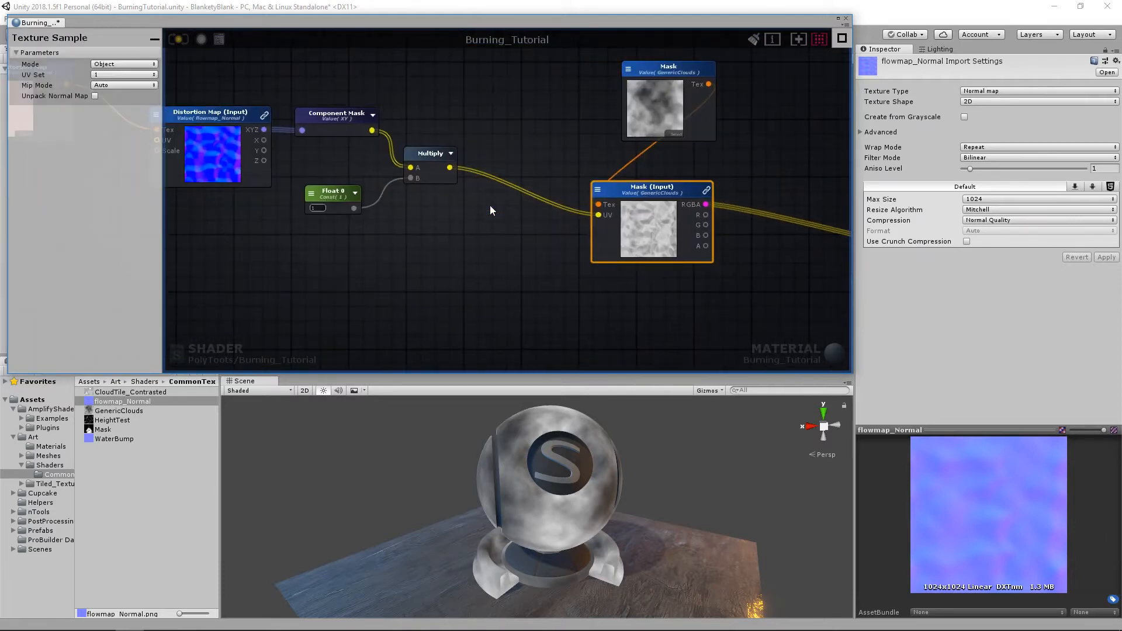
Try a value of 2 on the Float node feeding Multiply, and return it to 1
{"action": "left_click", "coordinate": [320, 209]}
{"action": "type", "text": "2"}
{"action": "scroll", "coordinate": [639, 251], "scroll_direction": "up", "scroll_amount": 2}
{"action": "left_click_drag", "start_coordinate": [231, 197], "coordinate": [202, 197]}
{"action": "type", "text": "1"}
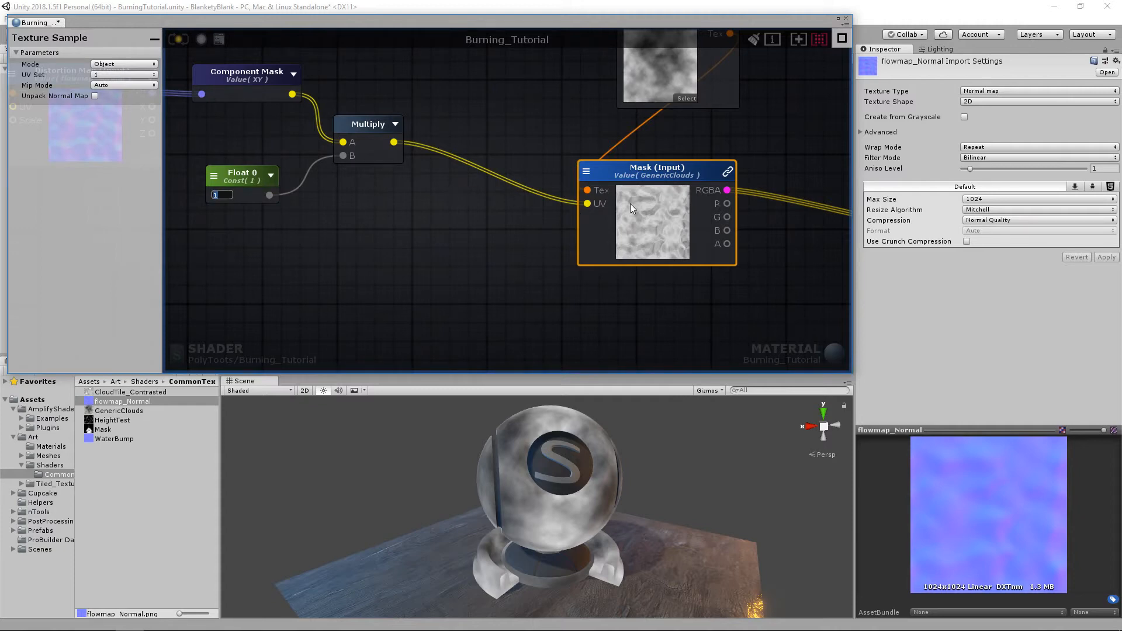
Set the Float node feeding the Multiply to 0
{"action": "middle_click_drag", "start_coordinate": [294, 180], "coordinate": [498, 244]}
{"action": "middle_click_drag", "start_coordinate": [331, 177], "coordinate": [586, 219]}
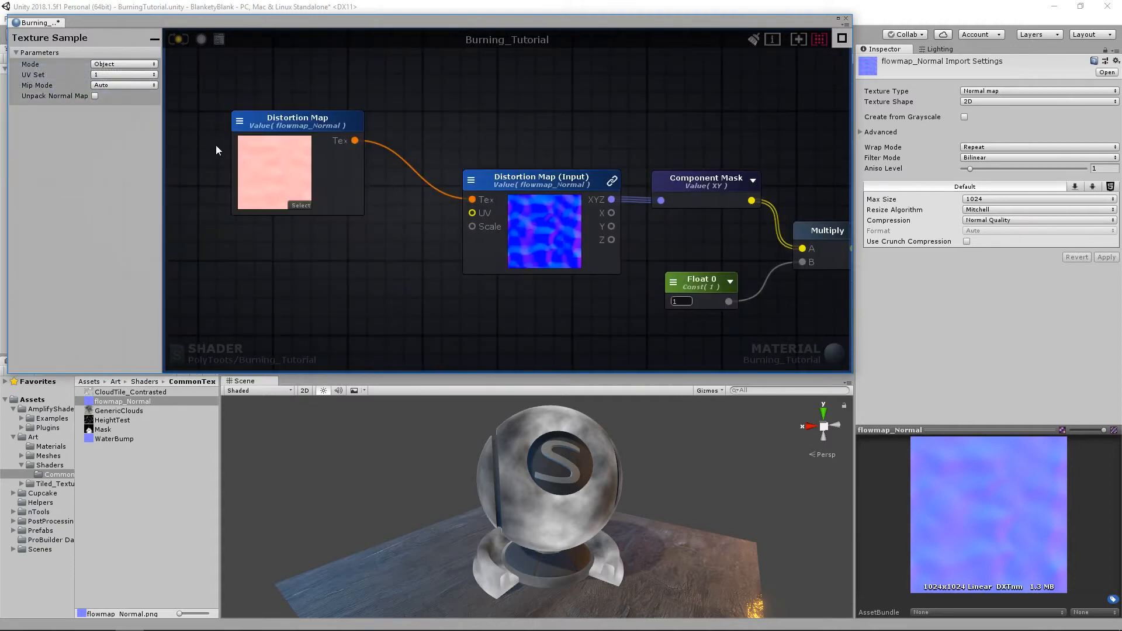
{"action": "mouse_move", "coordinate": [561, 184]}
{"action": "middle_mouse_down"}
{"action": "mouse_move", "coordinate": [415, 154]}
{"action": "mouse_move", "coordinate": [290, 146]}
{"action": "middle_mouse_up"}
{"action": "middle_click_drag", "start_coordinate": [601, 256], "coordinate": [465, 234]}
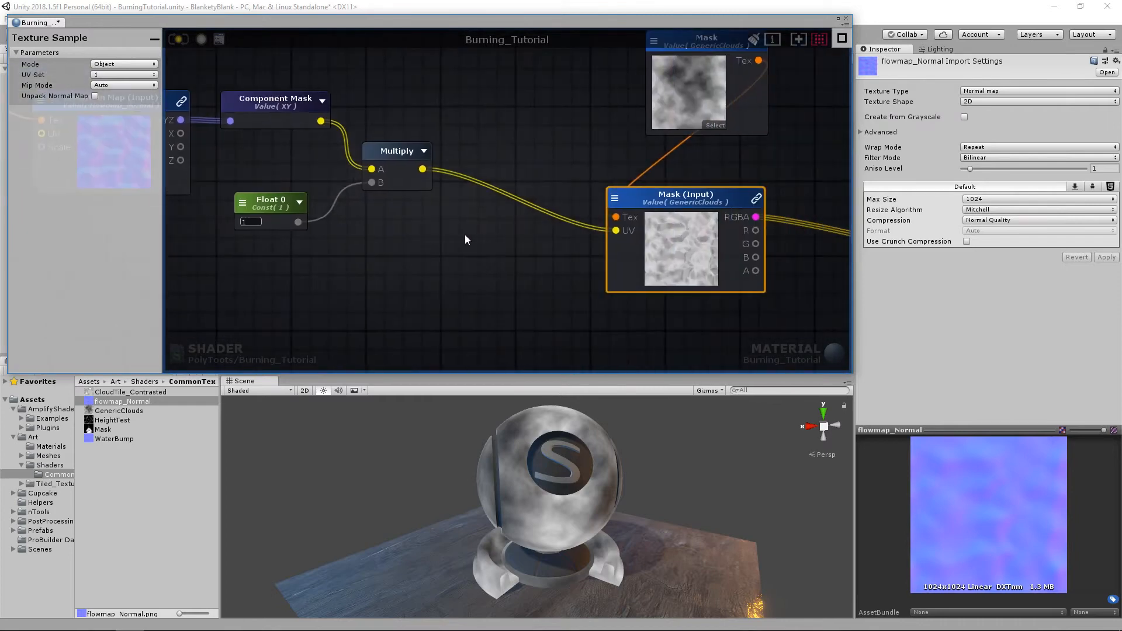
{"action": "left_click", "coordinate": [257, 222]}
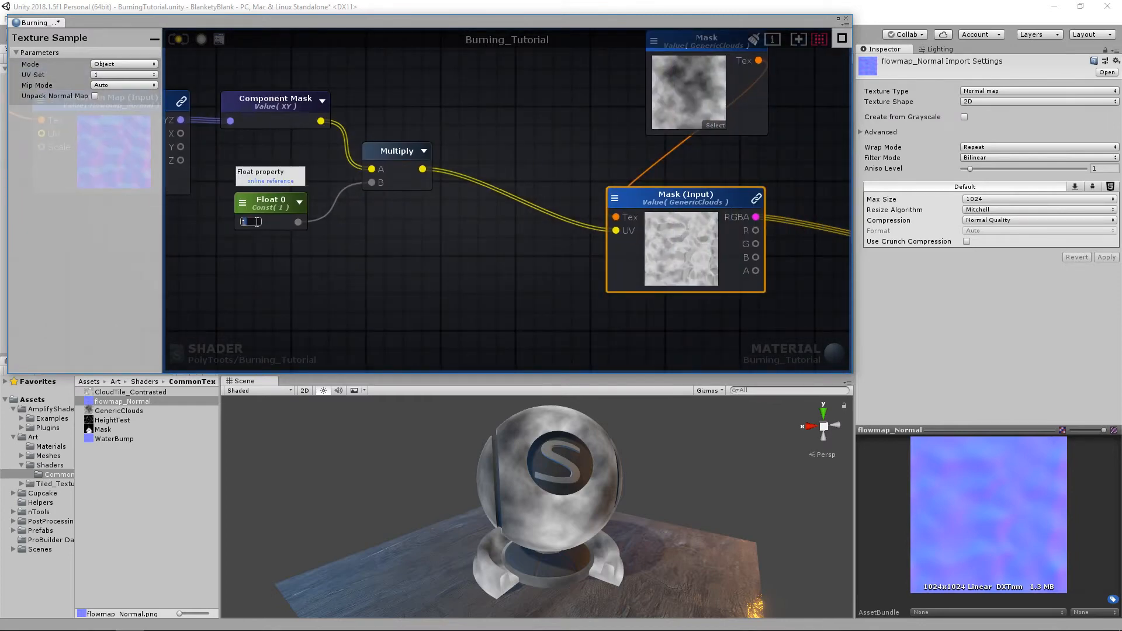
{"action": "type", "text": "0"}
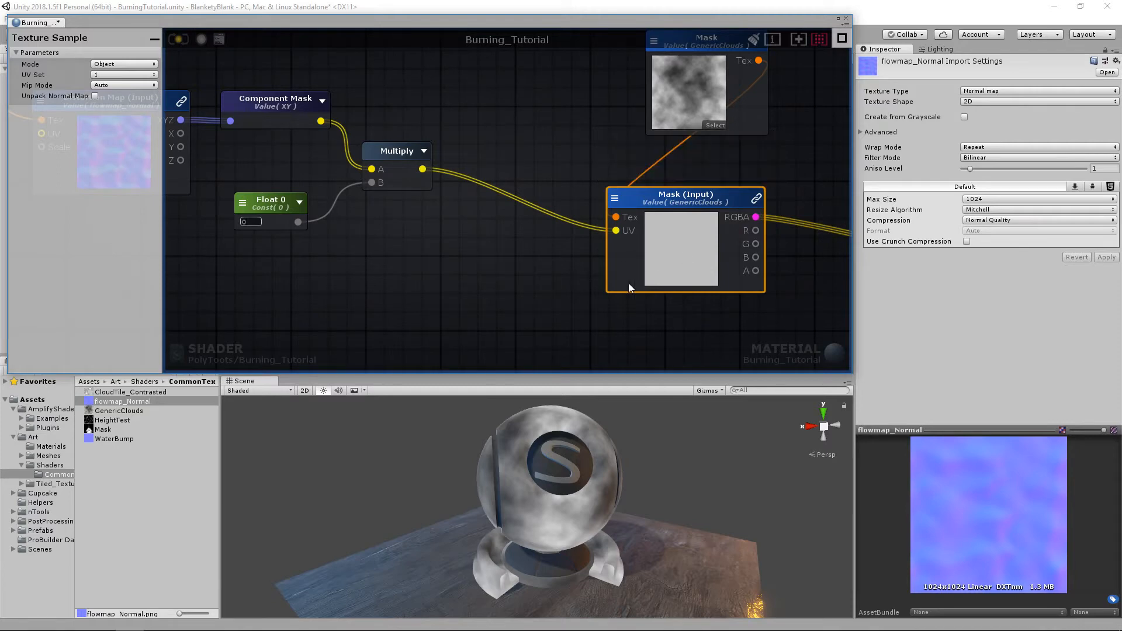
Move the Distortion Map, its sample, Component Mask, Float and Multiply nodes together slightly closer to the Mask nodes
{"action": "scroll", "coordinate": [509, 217], "scroll_direction": "down", "scroll_amount": 2}
{"action": "scroll", "coordinate": [400, 177], "scroll_direction": "down", "scroll_amount": 2}
{"action": "scroll", "coordinate": [503, 188], "scroll_direction": "up", "scroll_amount": 1}
{"action": "middle_click_drag", "start_coordinate": [503, 188], "coordinate": [646, 198]}
{"action": "left_click_drag", "start_coordinate": [233, 69], "coordinate": [677, 269]}
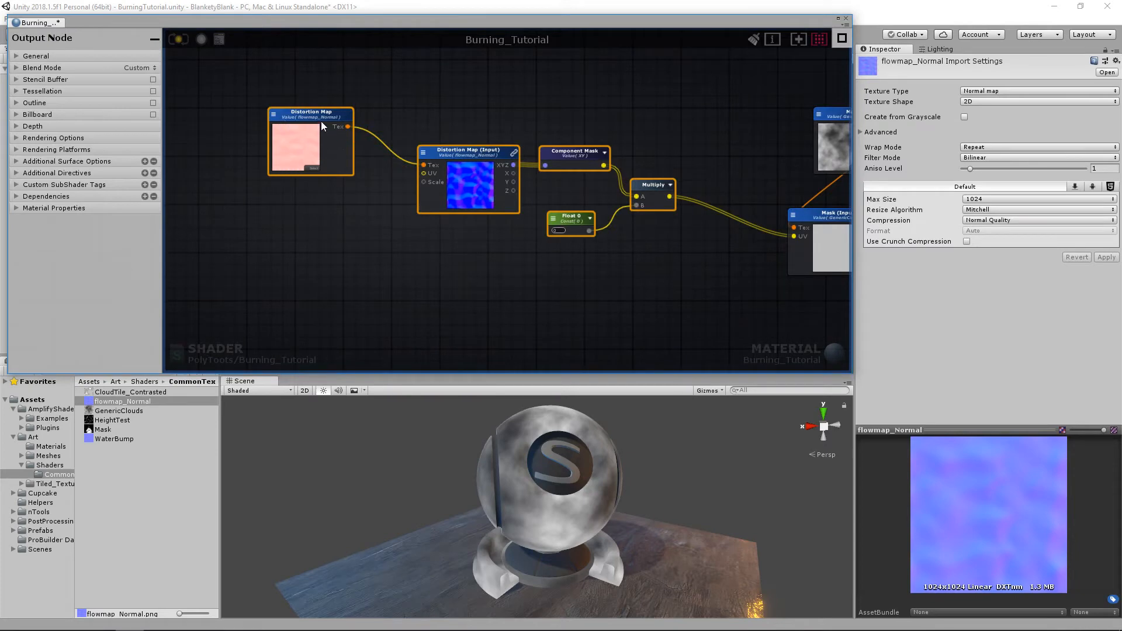
{"action": "left_click_drag", "start_coordinate": [321, 121], "coordinate": [344, 133]}
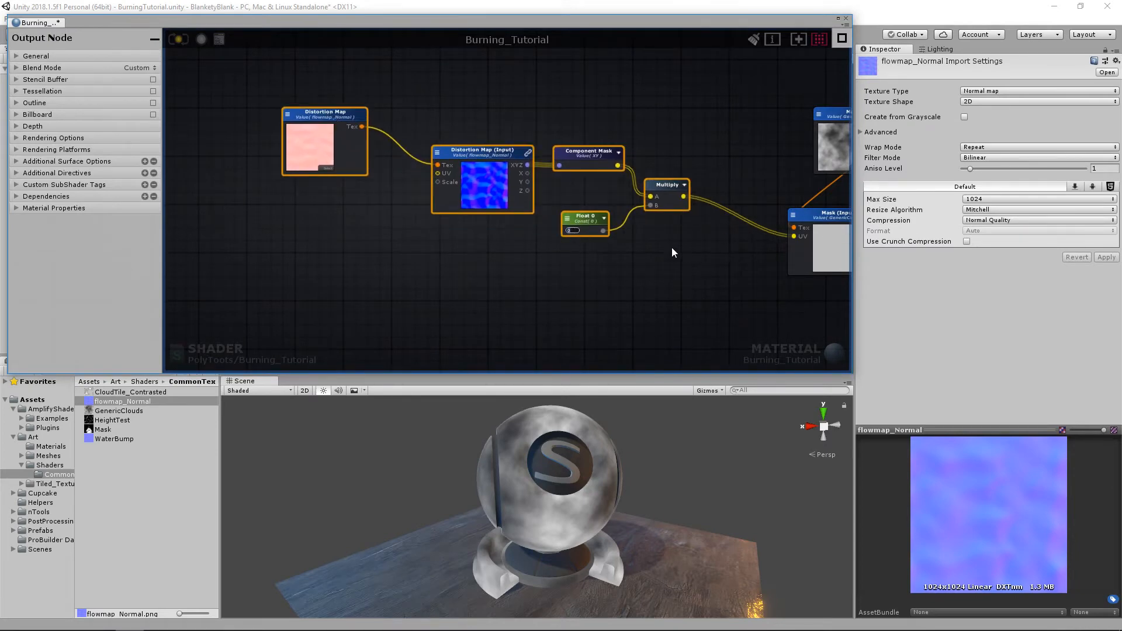
Set the Float node feeding the Multiply to 1
{"action": "middle_click_drag", "start_coordinate": [842, 250], "coordinate": [687, 256]}
{"action": "left_click", "coordinate": [463, 257]}
{"action": "scroll", "coordinate": [454, 250], "scroll_direction": "up", "scroll_amount": 2}
{"action": "left_click", "coordinate": [399, 228]}
{"action": "type", "text": "1"}
Add a Texture Coordinates node and place it below the Float node
{"action": "scroll", "coordinate": [545, 237], "scroll_direction": "down", "scroll_amount": 2}
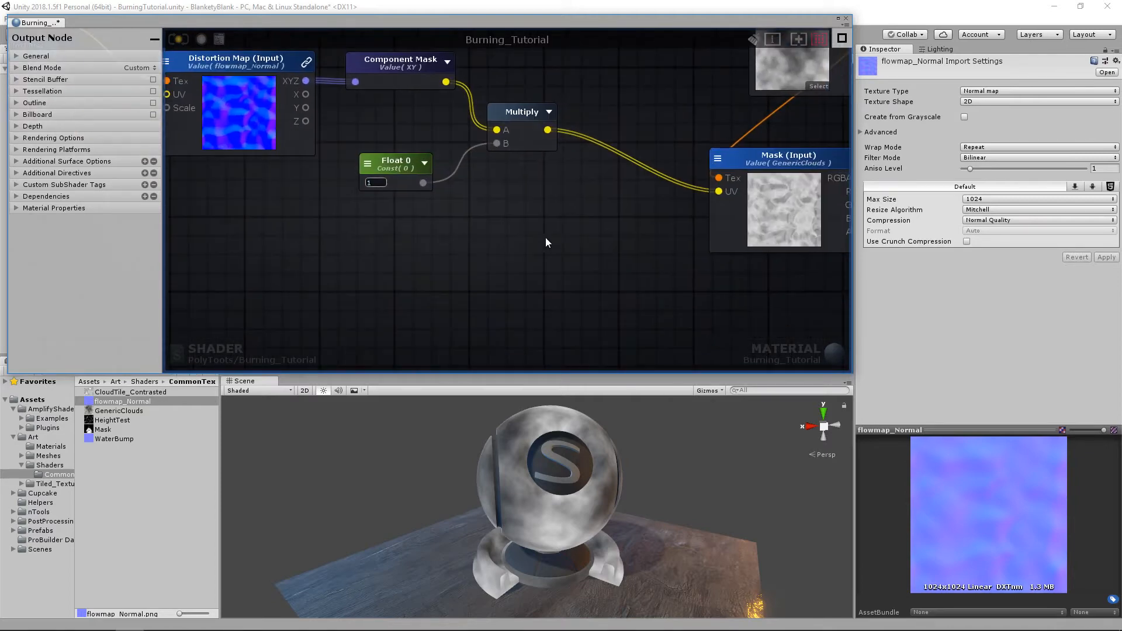
{"action": "right_click", "coordinate": [494, 252]}
{"action": "type", "text": "texture"}
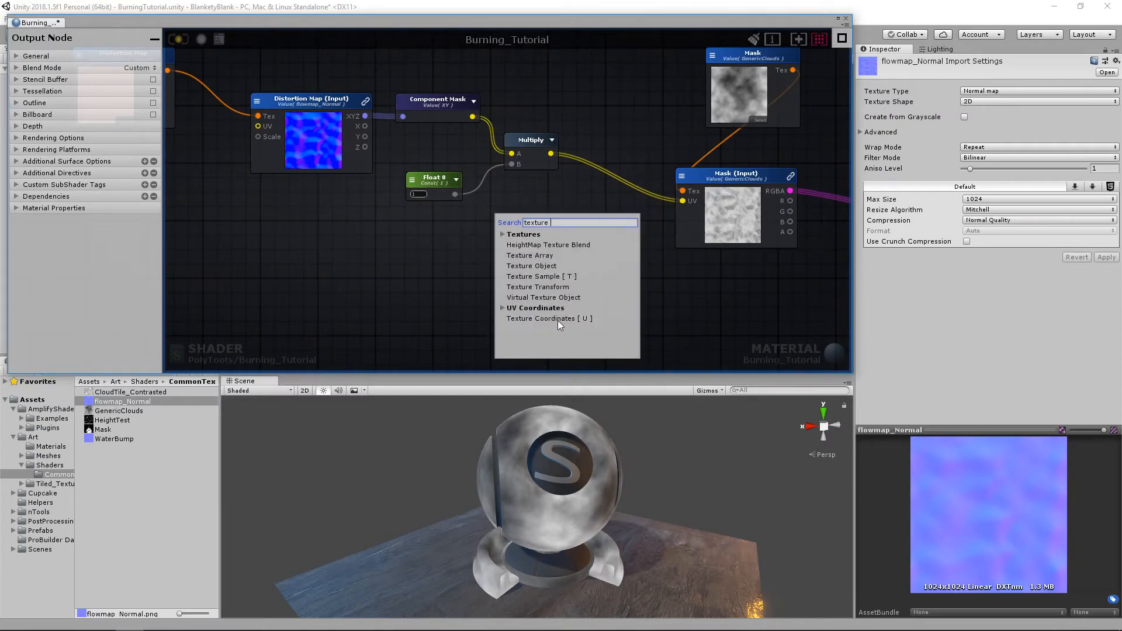
{"action": "left_click", "coordinate": [557, 320]}
{"action": "left_click_drag", "start_coordinate": [510, 255], "coordinate": [392, 240]}
Insert an Add node before the Mask sample's UV input, taking the Multiply output into A and the Texture Coordinates UV into B
{"action": "left_click", "coordinate": [605, 249]}
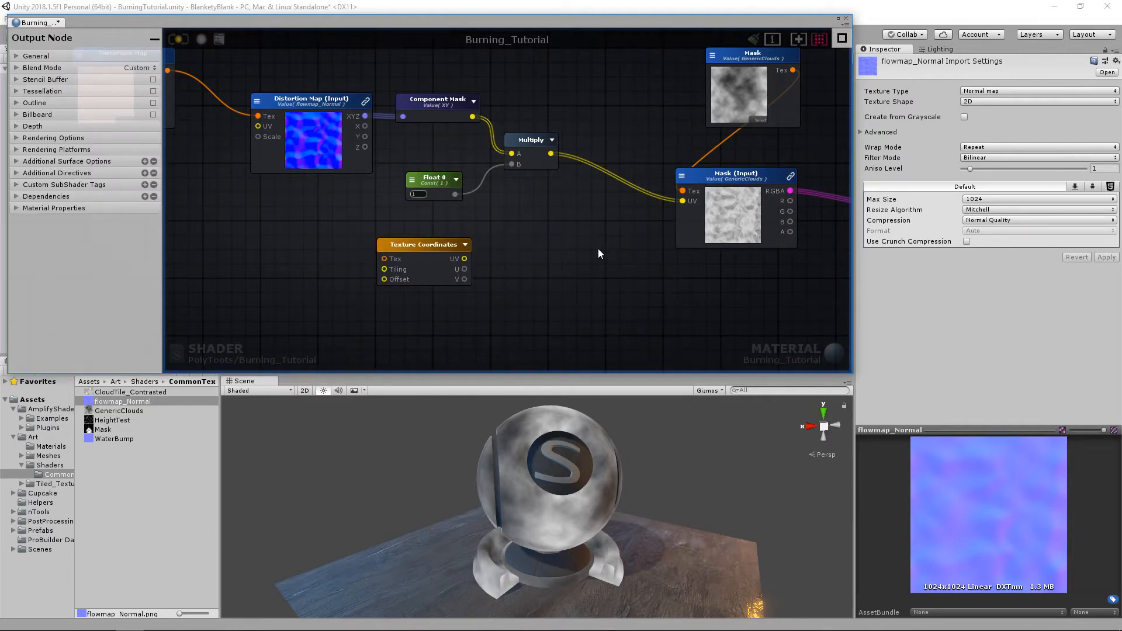
{"action": "left_click", "coordinate": [587, 246]}
{"action": "left_click_drag", "start_coordinate": [607, 255], "coordinate": [583, 211]}
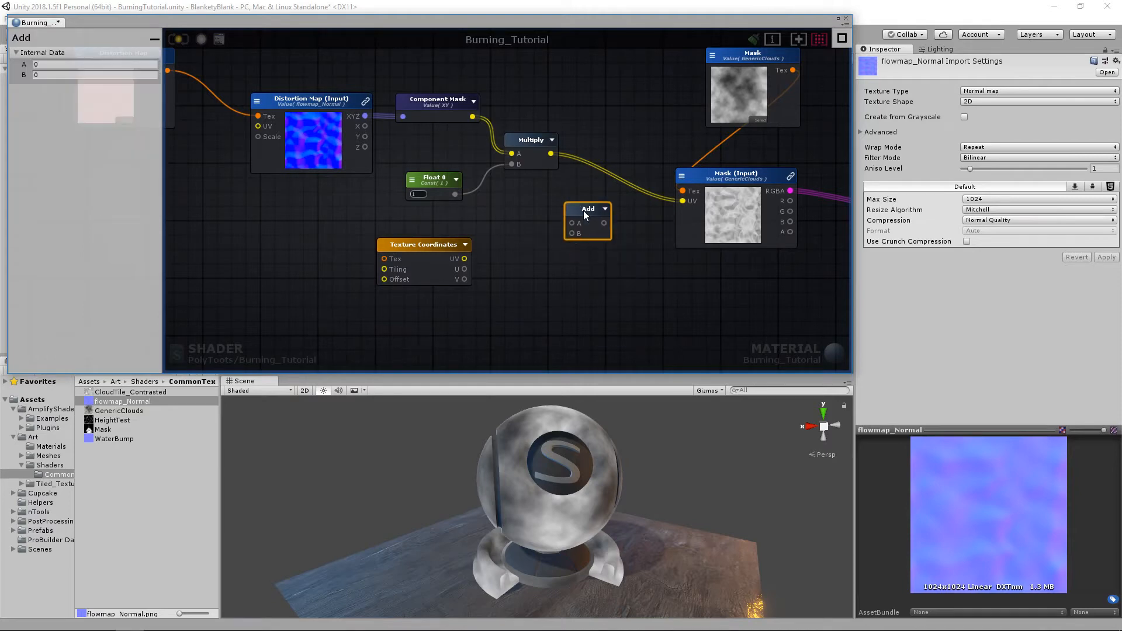
{"action": "left_click_drag", "start_coordinate": [465, 259], "coordinate": [572, 234]}
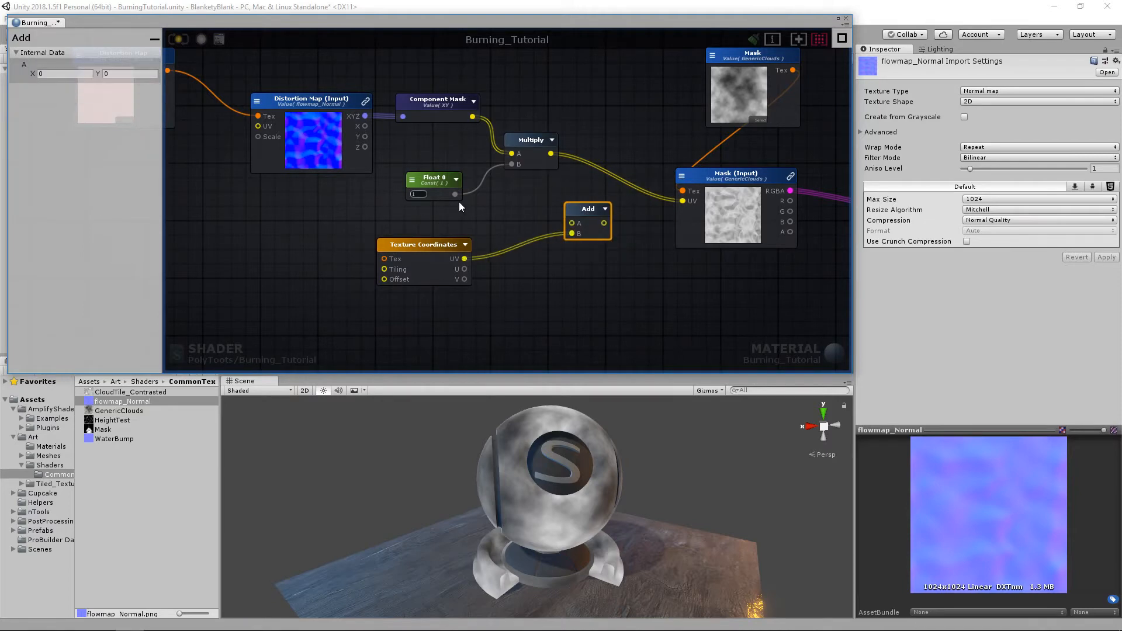
{"action": "left_click_drag", "start_coordinate": [550, 153], "coordinate": [681, 201]}
{"action": "left_click_drag", "start_coordinate": [591, 193], "coordinate": [611, 191]}
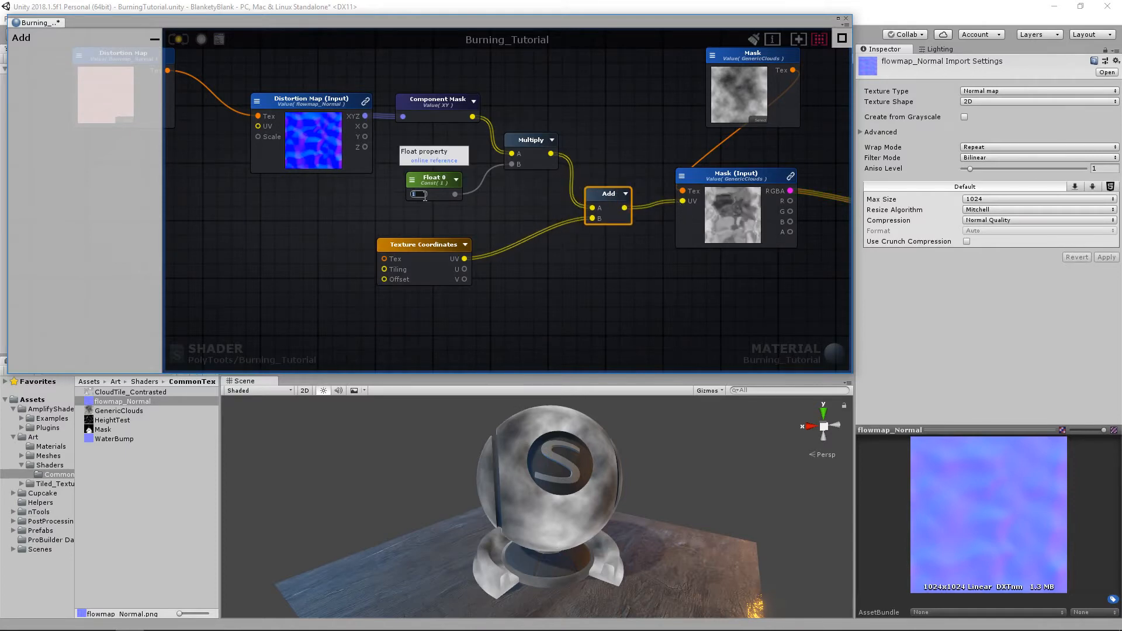
Reset the Float node feeding the Multiply to 0 and turn it into a property named Distortion Amount
{"action": "scroll", "coordinate": [751, 213], "scroll_direction": "up", "scroll_amount": 2}
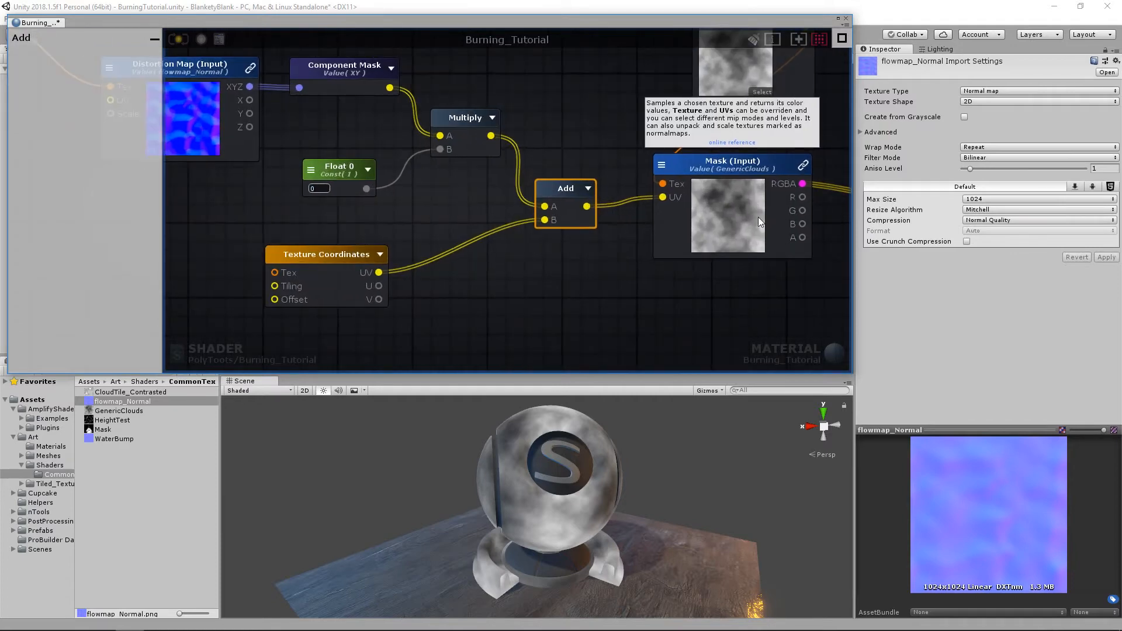
{"action": "left_click", "coordinate": [320, 189]}
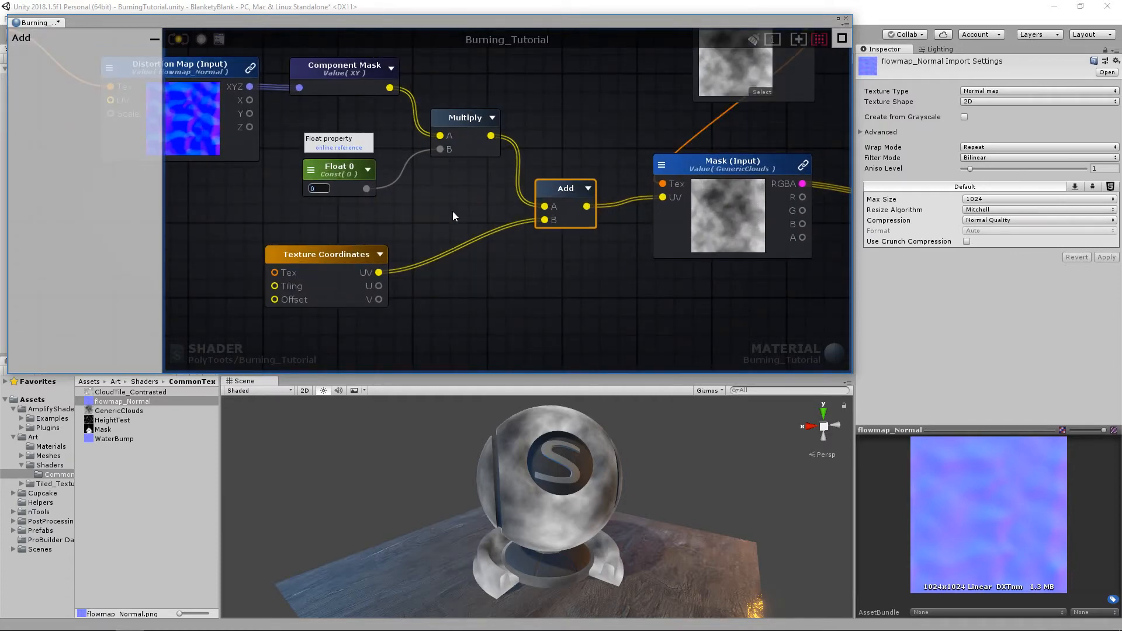
{"action": "middle_click_drag", "start_coordinate": [430, 205], "coordinate": [564, 226]}
{"action": "left_click", "coordinate": [482, 191]}
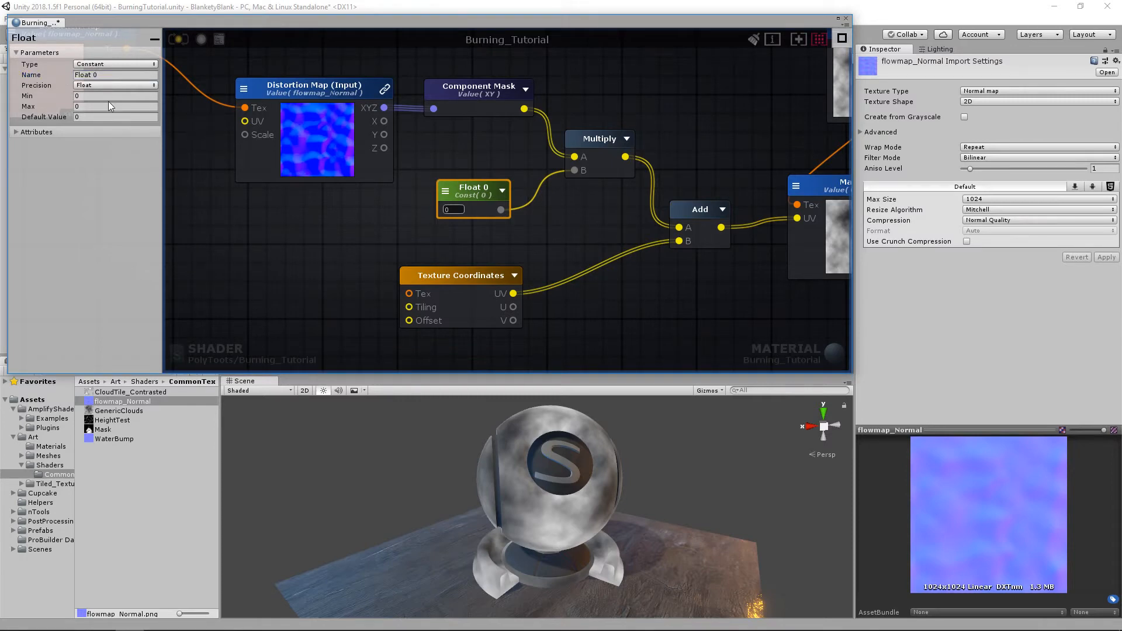
{"action": "left_click", "coordinate": [108, 74]}
{"action": "type", "text": "Distortion Amount"}
{"action": "left_click", "coordinate": [115, 64]}
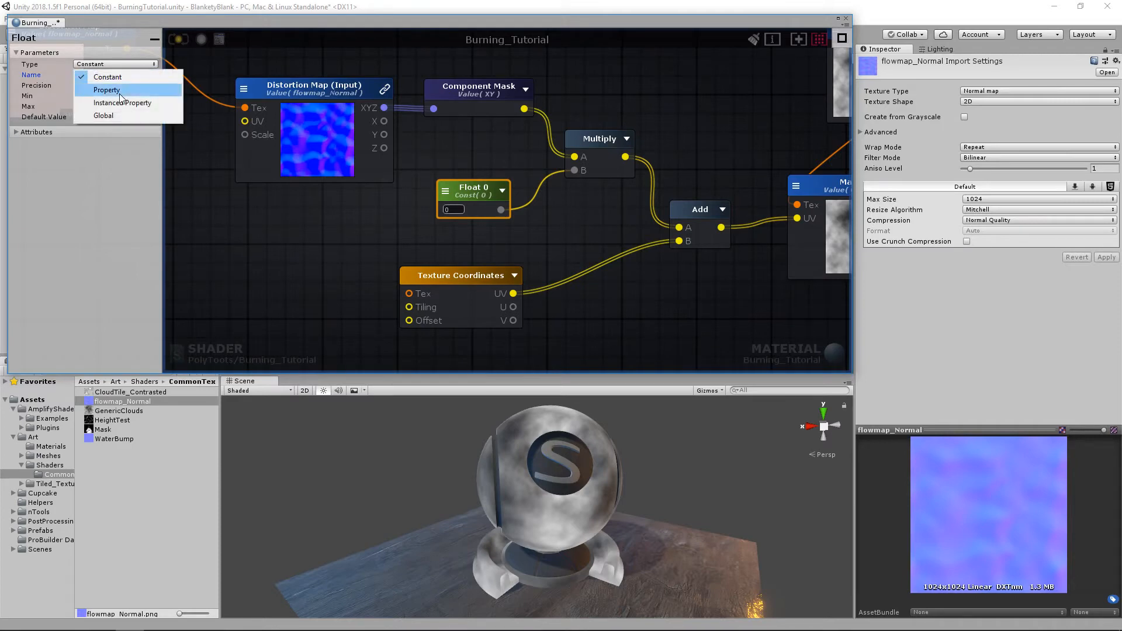
{"action": "left_click", "coordinate": [102, 87]}
Set the Distortion Amount node's maximum to 1 and shift the node clear of the Multiply node
{"action": "left_click_drag", "start_coordinate": [494, 190], "coordinate": [471, 196]}
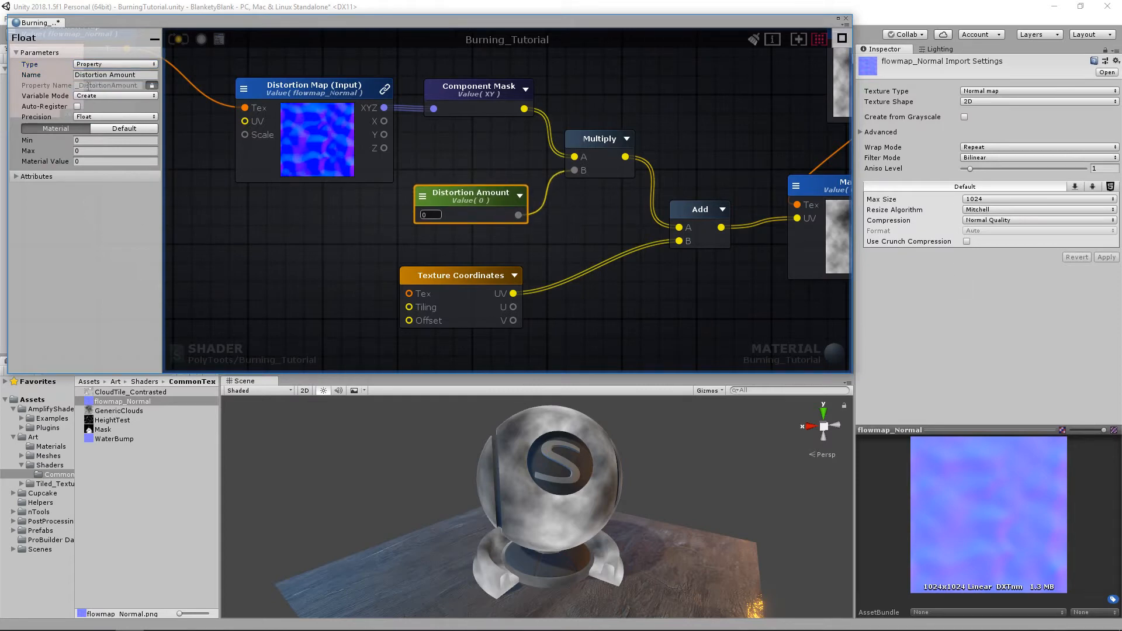
{"action": "left_click", "coordinate": [87, 151]}
{"action": "type", "text": "1"}
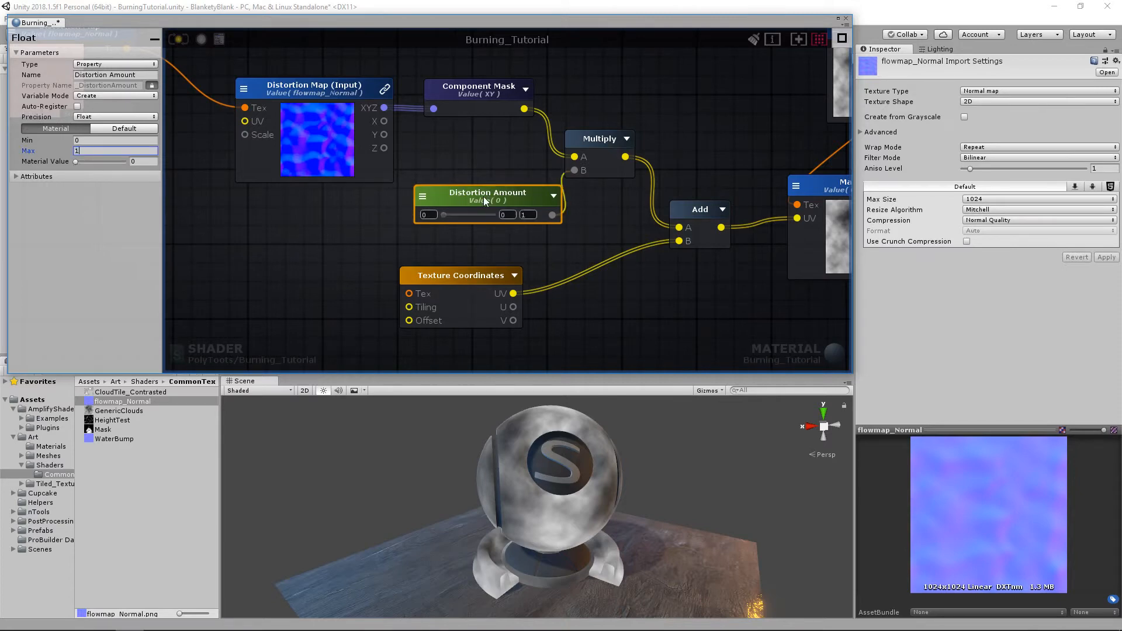
{"action": "left_click_drag", "start_coordinate": [470, 205], "coordinate": [474, 199]}
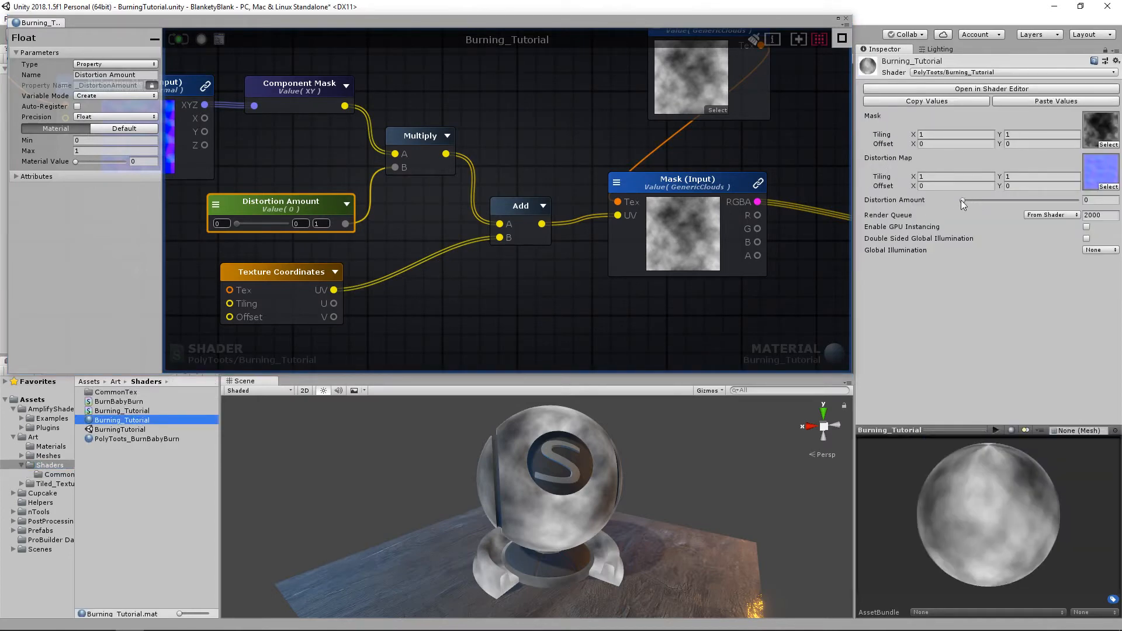
Raise Distortion Amount to 1 on the Burning_Tutorial material and inspect the scene model up close
{"action": "left_click_drag", "start_coordinate": [963, 200], "coordinate": [985, 197]}
{"action": "left_click_drag", "start_coordinate": [633, 450], "coordinate": [695, 482], "text": "alt"}
{"action": "mouse_move", "coordinate": [1072, 200]}
{"action": "left_mouse_down"}
{"action": "mouse_move", "coordinate": [958, 205]}
{"action": "mouse_move", "coordinate": [1079, 200]}
{"action": "left_mouse_up"}
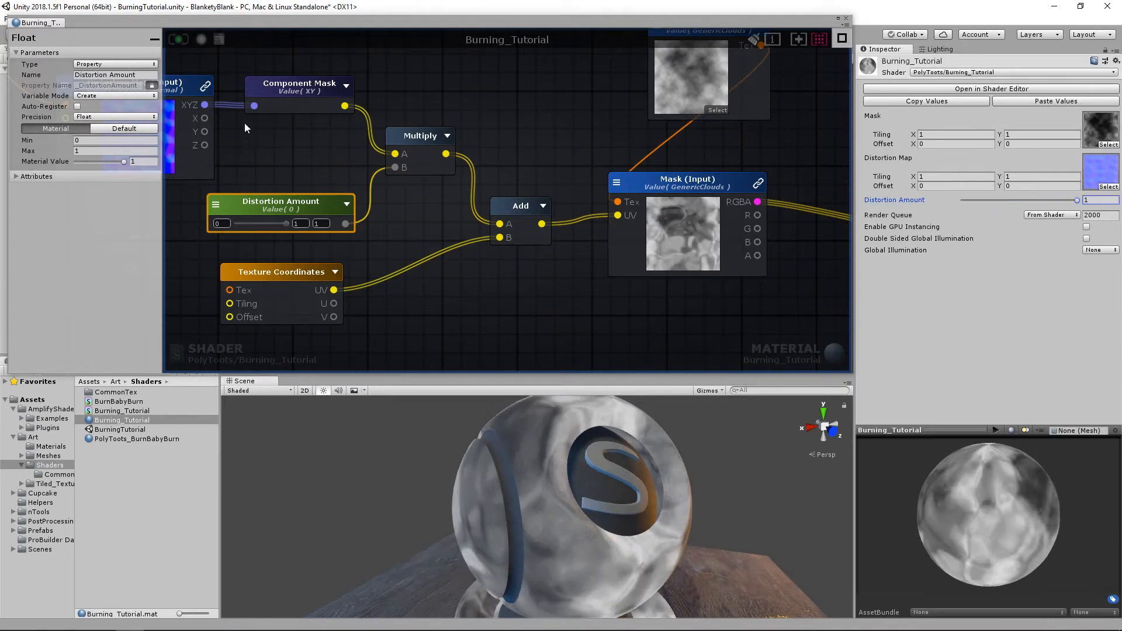
Lower the material's Distortion Amount to about 0.42 to compare the distortion, and return it to 1
{"action": "middle_click_drag", "start_coordinate": [190, 147], "coordinate": [408, 210]}
{"action": "middle_click_drag", "start_coordinate": [612, 286], "coordinate": [455, 198]}
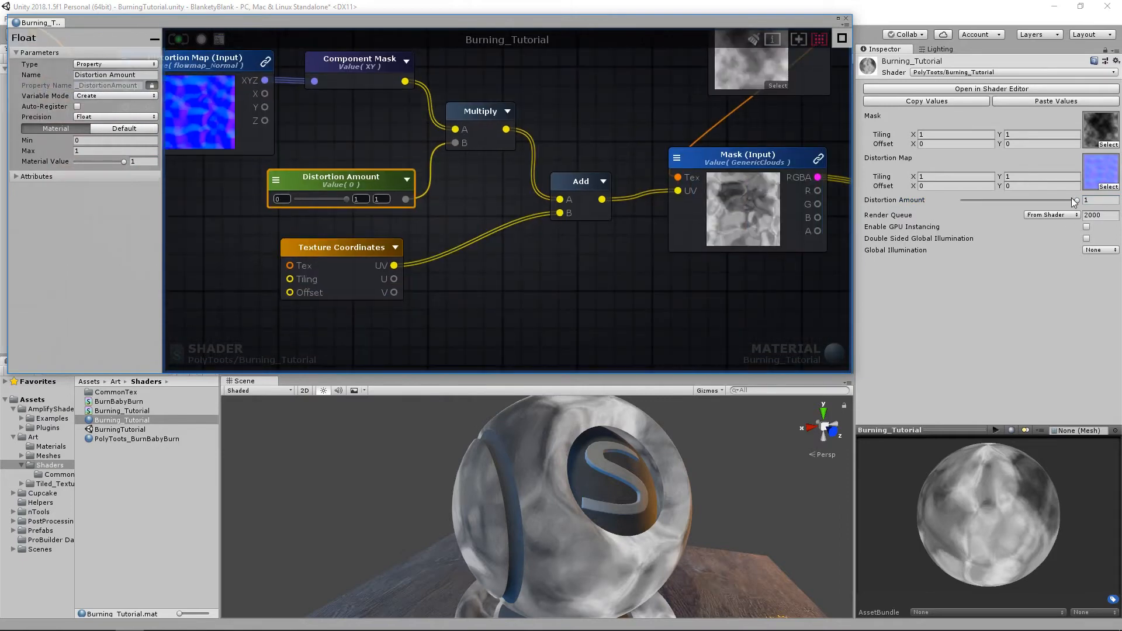
{"action": "left_click", "coordinate": [1106, 200]}
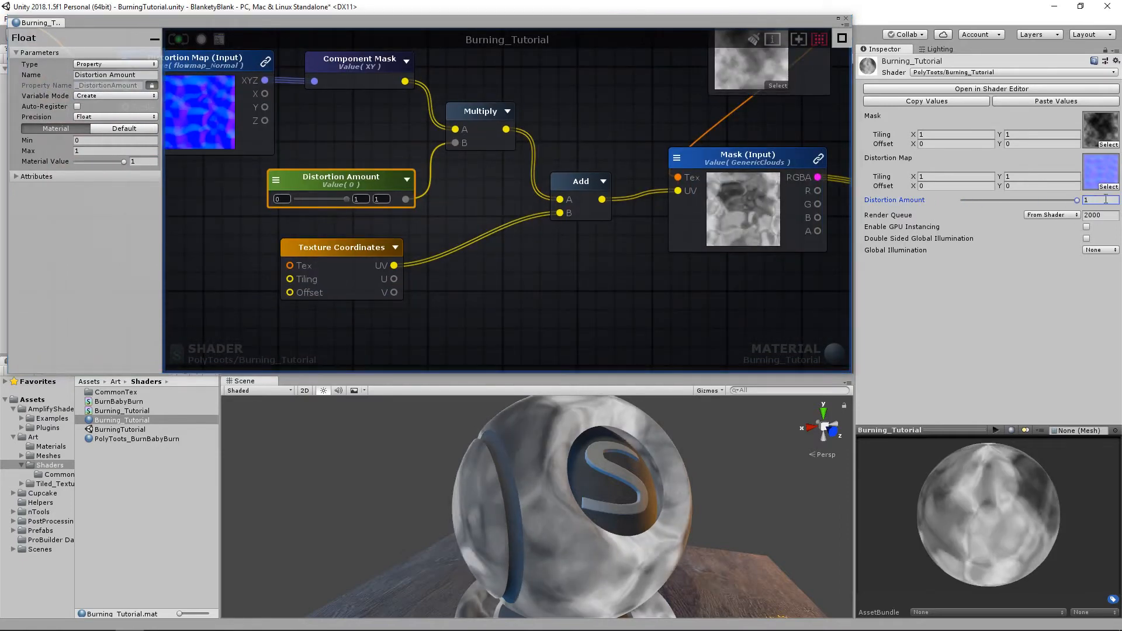
{"action": "left_click_drag", "start_coordinate": [1052, 199], "coordinate": [1011, 200]}
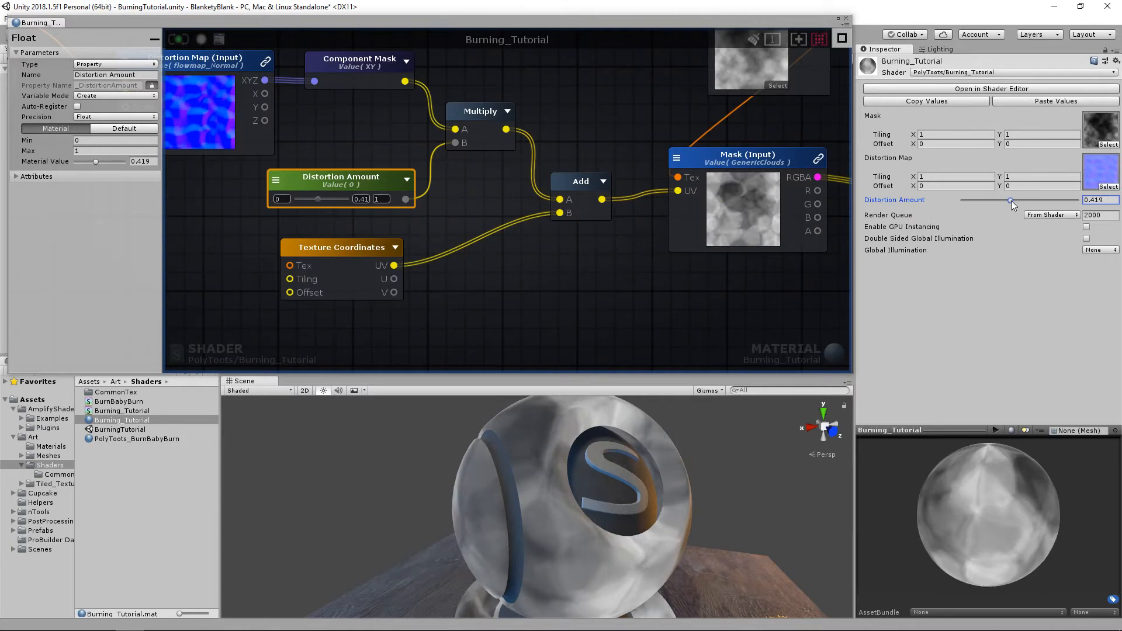
{"action": "left_click_drag", "start_coordinate": [1011, 201], "coordinate": [1103, 201]}
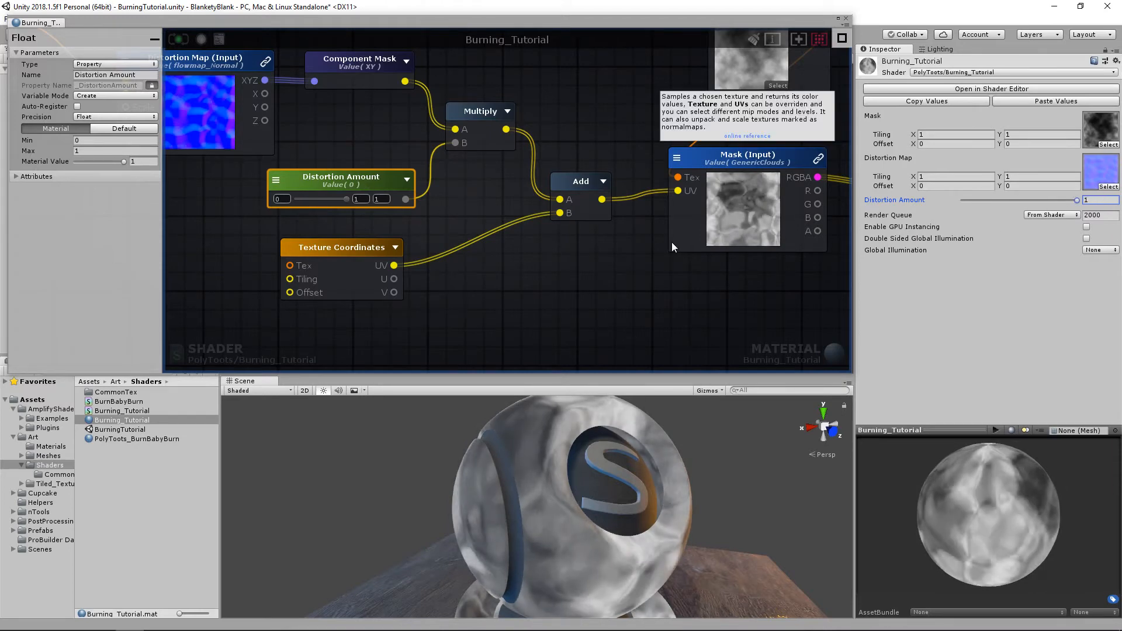
Move the Mask texture node up and away from its sample, and shift the Mask sample slightly
{"action": "scroll", "coordinate": [644, 256], "scroll_direction": "down", "scroll_amount": 4}
{"action": "left_click", "coordinate": [759, 148]}
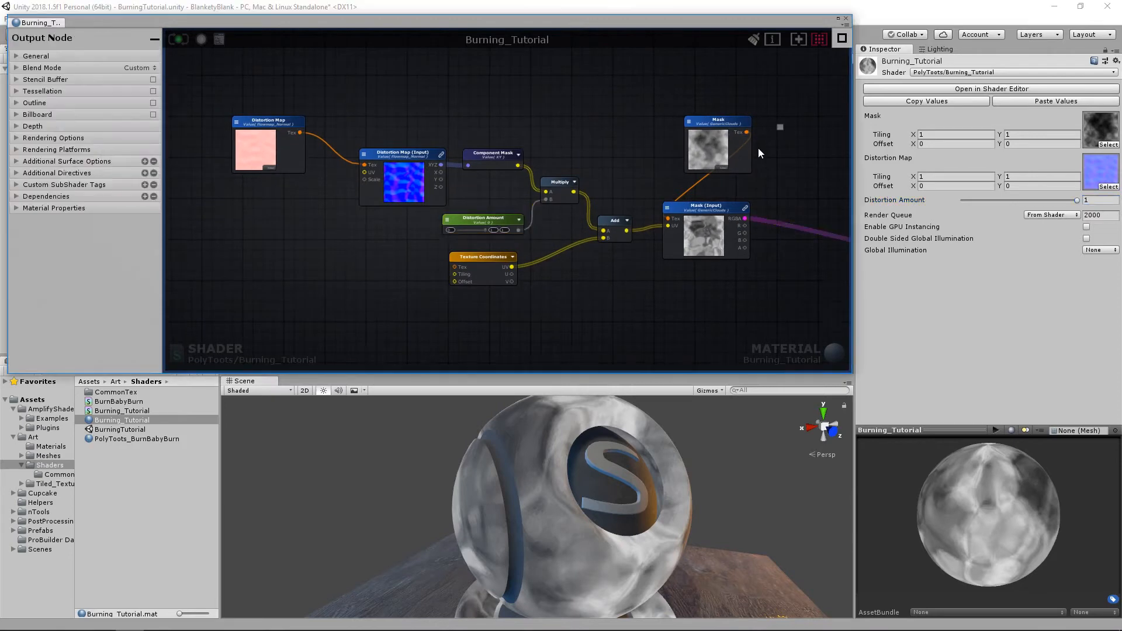
{"action": "middle_click_drag", "start_coordinate": [759, 148], "coordinate": [585, 156]}
{"action": "left_click_drag", "start_coordinate": [534, 134], "coordinate": [418, 117]}
{"action": "left_click_drag", "start_coordinate": [513, 216], "coordinate": [525, 209]}
Tighten the layout of the Distortion Map sample, Component Mask, Distortion Amount and Texture Coordinates nodes
{"action": "middle_click_drag", "start_coordinate": [599, 158], "coordinate": [832, 140]}
{"action": "left_click", "coordinate": [437, 232]}
{"action": "left_click_drag", "start_coordinate": [456, 142], "coordinate": [432, 132]}
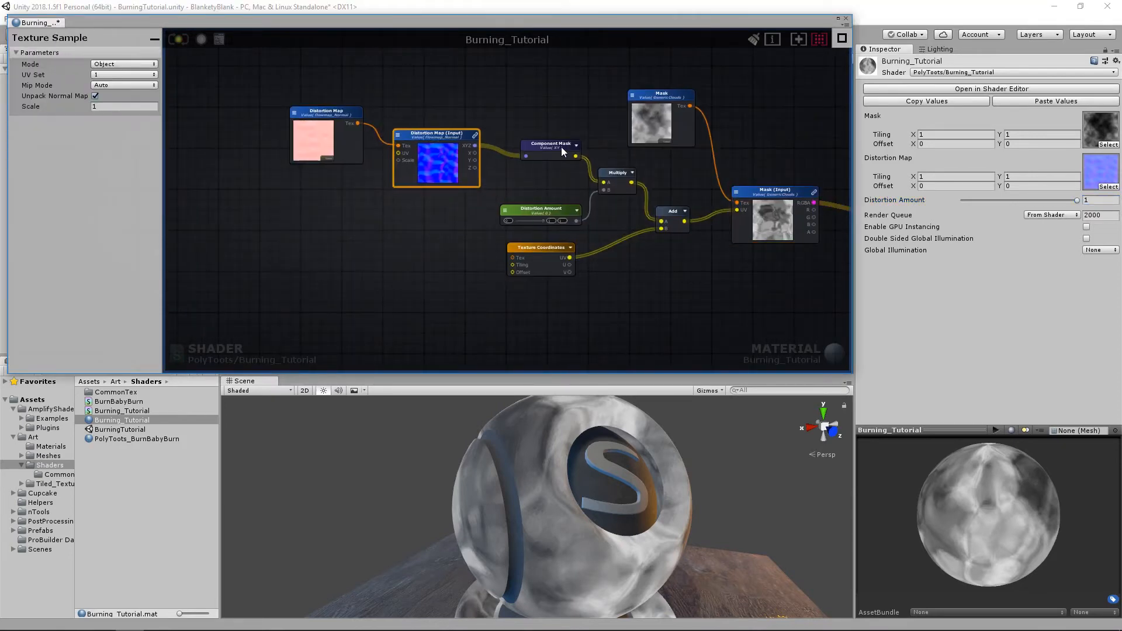
{"action": "left_click_drag", "start_coordinate": [546, 142], "coordinate": [538, 137]}
{"action": "left_click_drag", "start_coordinate": [548, 212], "coordinate": [541, 188]}
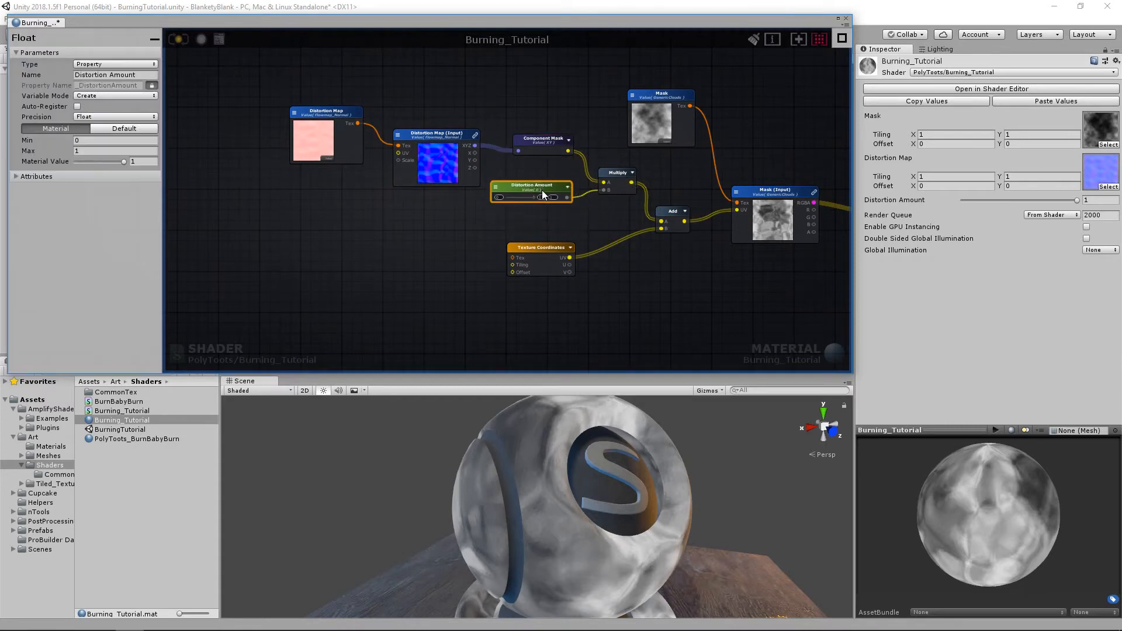
{"action": "left_click", "coordinate": [556, 224]}
{"action": "left_click", "coordinate": [552, 247]}
{"action": "left_click_drag", "start_coordinate": [548, 230], "coordinate": [548, 228]}
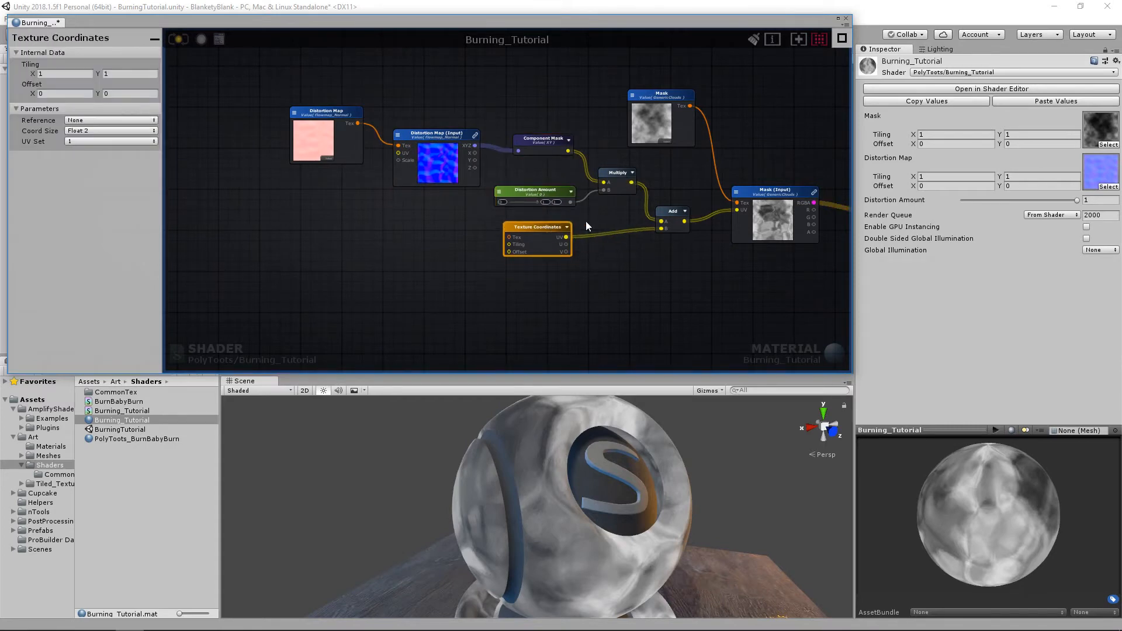
Move the Add, Mask sample and Mask texture nodes slightly closer to the distortion nodes
{"action": "left_click_drag", "start_coordinate": [670, 212], "coordinate": [671, 205]}
{"action": "left_click", "coordinate": [772, 196]}
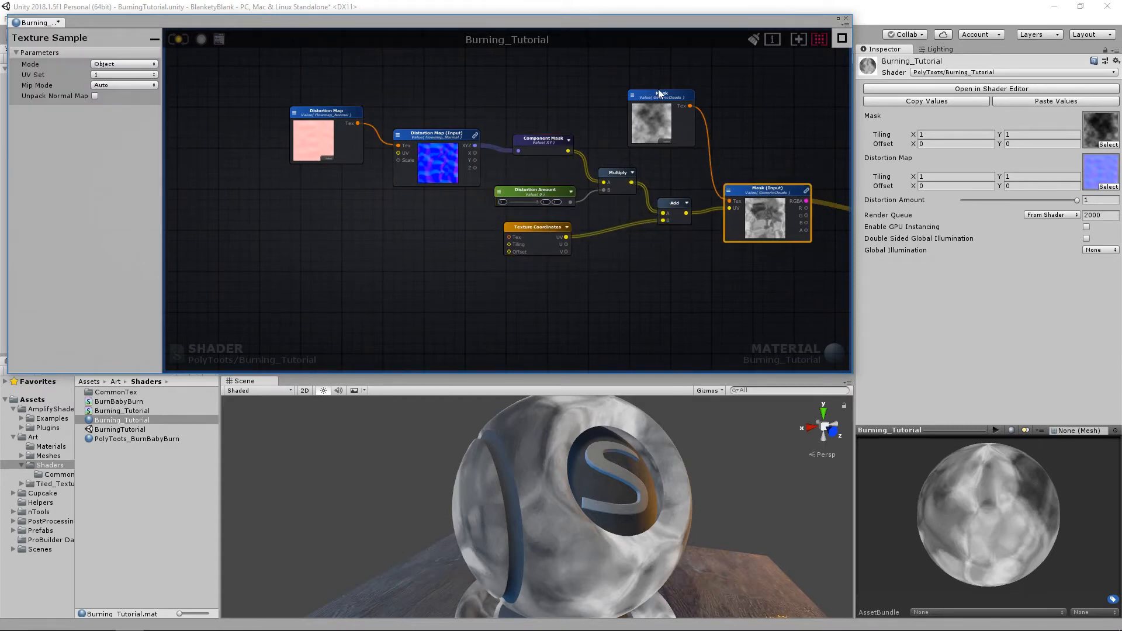
{"action": "mouse_move", "coordinate": [768, 196]}
{"action": "left_mouse_down"}
{"action": "mouse_move", "coordinate": [739, 194]}
{"action": "mouse_move", "coordinate": [757, 184]}
{"action": "left_mouse_up"}
{"action": "left_click", "coordinate": [759, 153]}
{"action": "left_click_drag", "start_coordinate": [665, 98], "coordinate": [648, 102]}
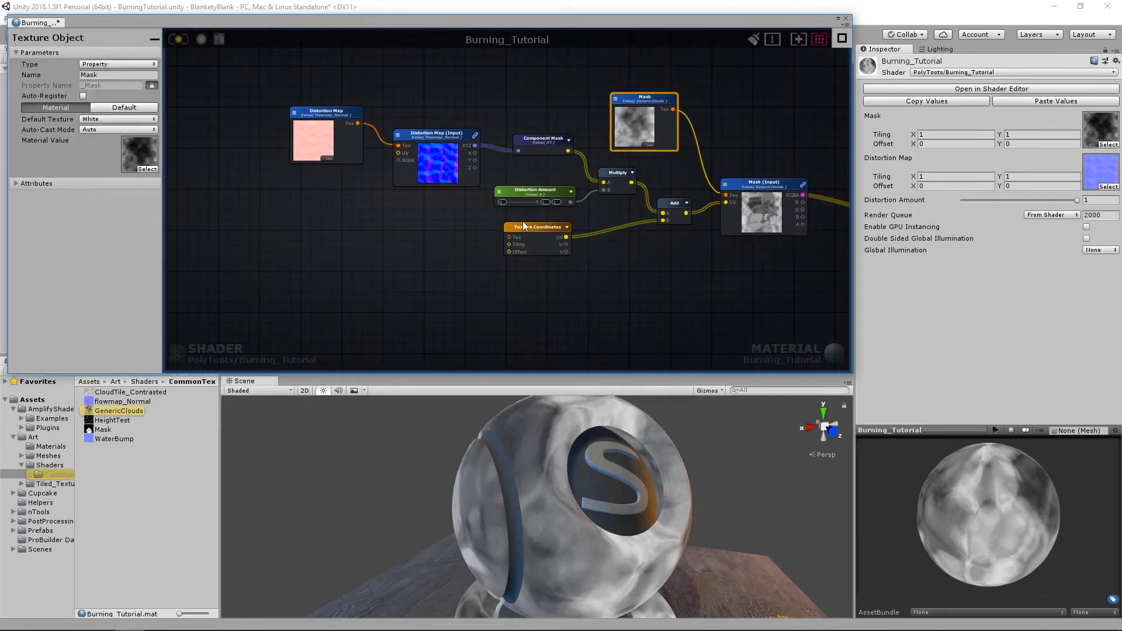
{"action": "middle_click_drag", "start_coordinate": [454, 245], "coordinate": [554, 229]}
{"action": "scroll", "coordinate": [547, 480], "scroll_direction": "down", "scroll_amount": 3}
{"action": "mouse_move", "coordinate": [547, 479]}
{"action": "left_mouse_down", "text": "alt"}
{"action": "mouse_move", "coordinate": [653, 474]}
{"action": "mouse_move", "coordinate": [536, 477]}
{"action": "left_mouse_up", "text": "alt"}
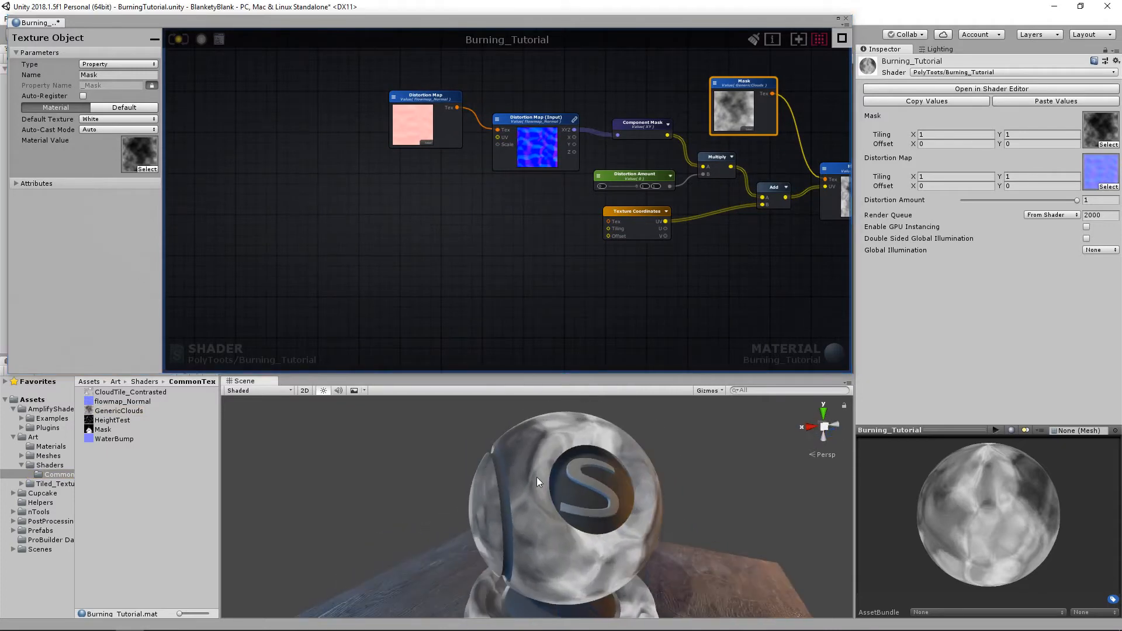
{"action": "middle_click_drag", "start_coordinate": [629, 243], "coordinate": [573, 242]}
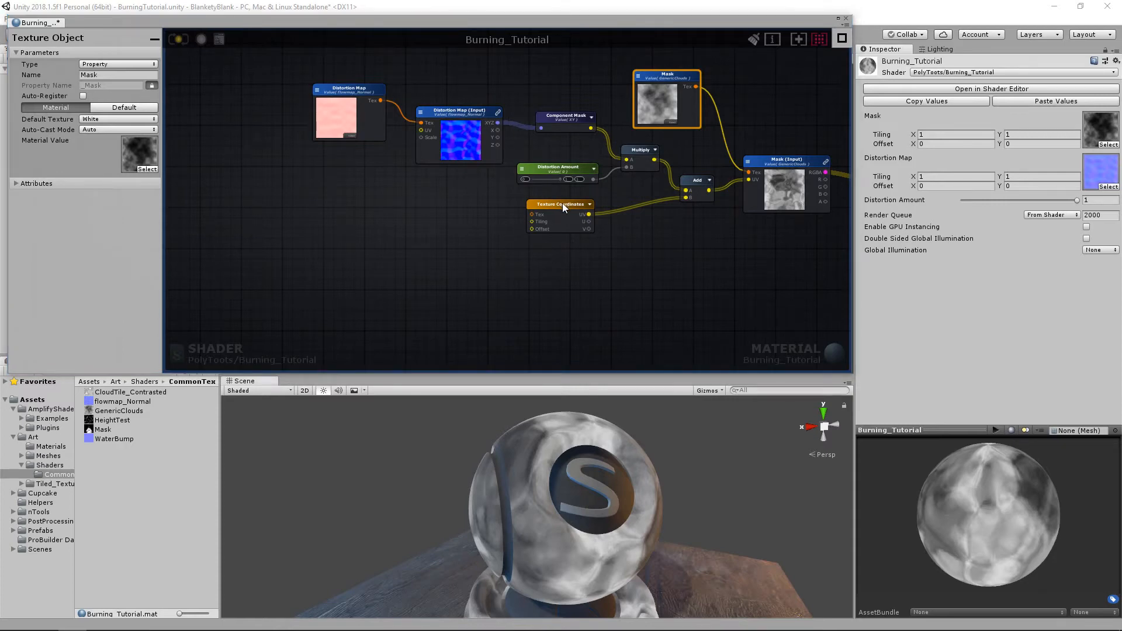
Add a Panner node and place it just before the Texture Coordinates node
{"action": "left_click", "coordinate": [536, 207]}
{"action": "scroll", "coordinate": [536, 207], "scroll_direction": "up", "scroll_amount": 2}
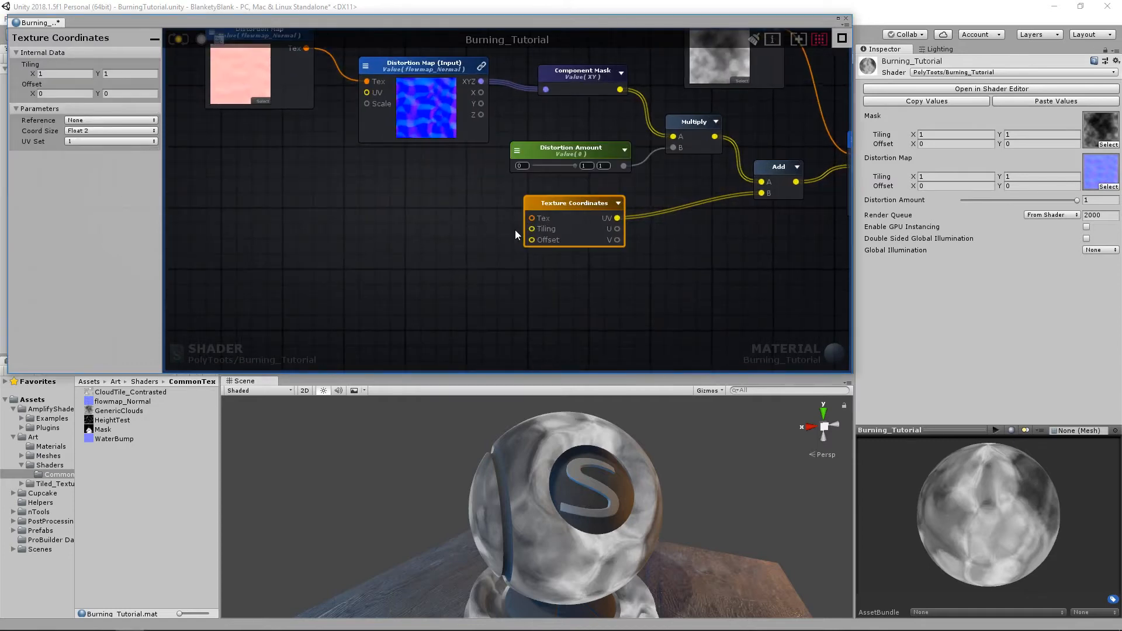
{"action": "middle_click_drag", "start_coordinate": [374, 255], "coordinate": [540, 252]}
{"action": "left_click", "coordinate": [516, 258]}
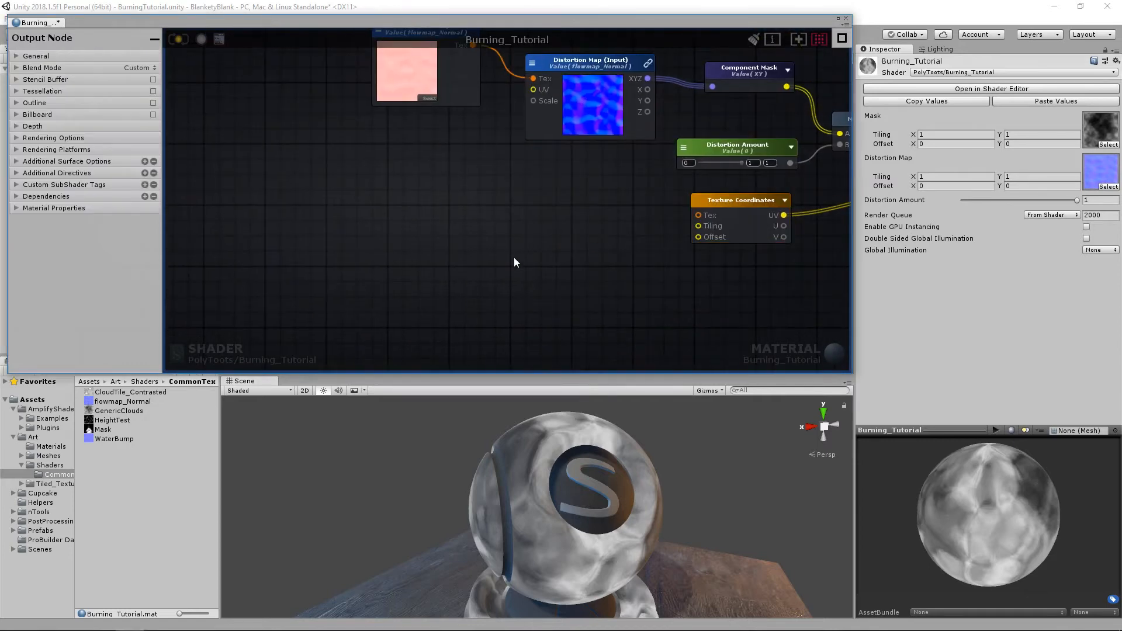
{"action": "right_click", "coordinate": [516, 257]}
{"action": "type", "text": "panner"}
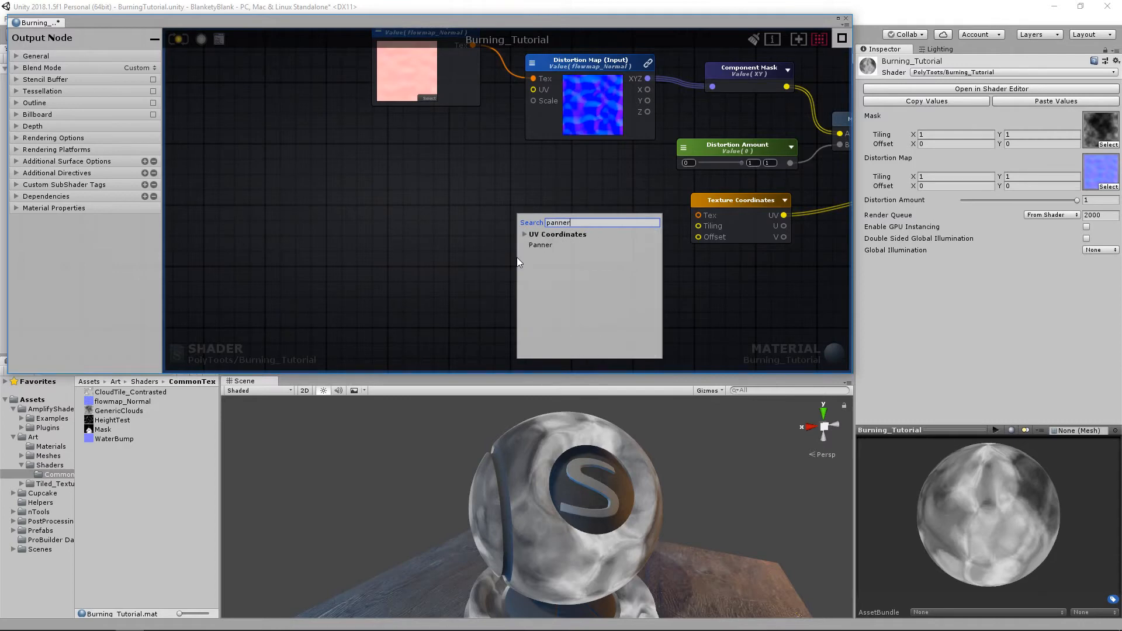
{"action": "left_click", "coordinate": [546, 246]}
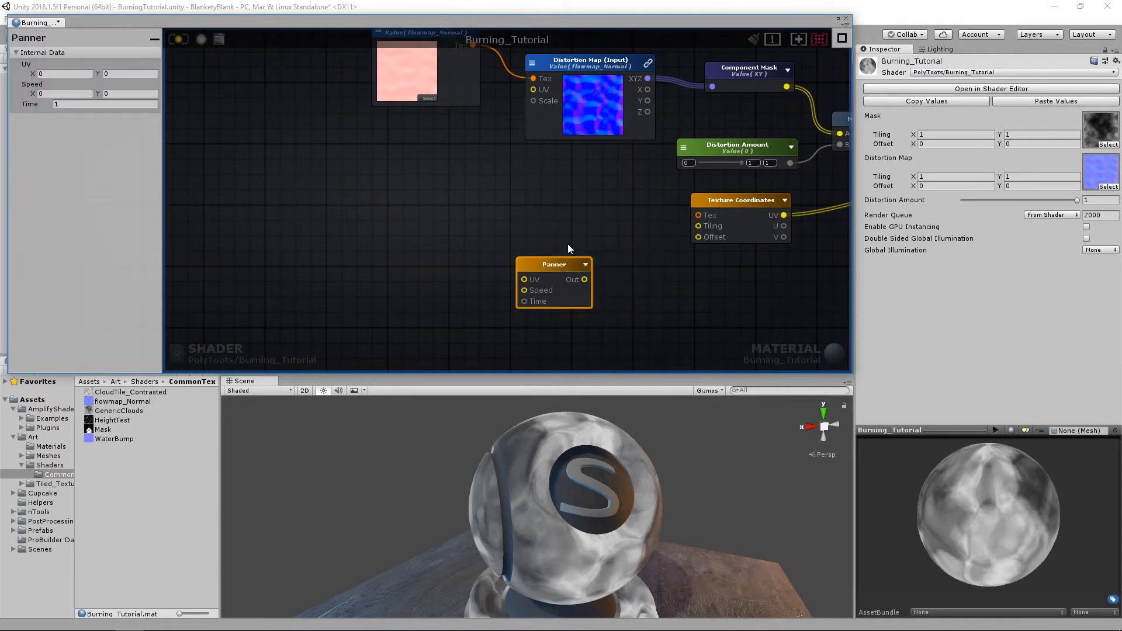
{"action": "left_click_drag", "start_coordinate": [563, 267], "coordinate": [574, 208]}
{"action": "middle_click_drag", "start_coordinate": [607, 233], "coordinate": [420, 213]}
{"action": "left_click_drag", "start_coordinate": [377, 182], "coordinate": [384, 176]}
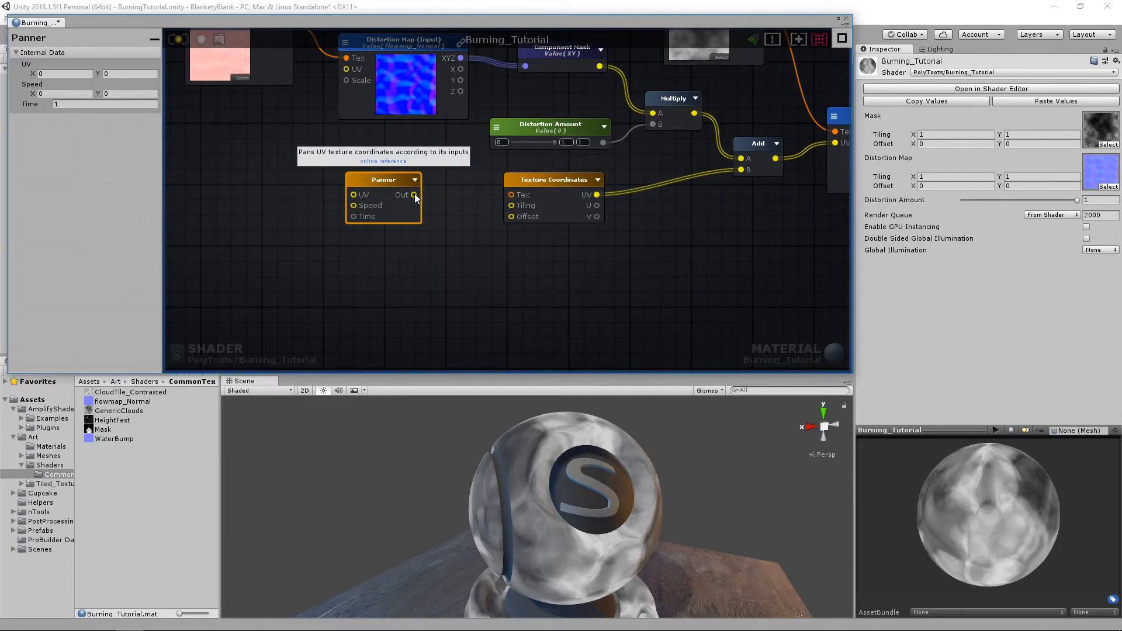
{"action": "left_click_drag", "start_coordinate": [414, 194], "coordinate": [509, 216]}
{"action": "left_click", "coordinate": [507, 224]}
{"action": "left_click_drag", "start_coordinate": [512, 217], "coordinate": [540, 196]}
{"action": "left_click", "coordinate": [547, 191]}
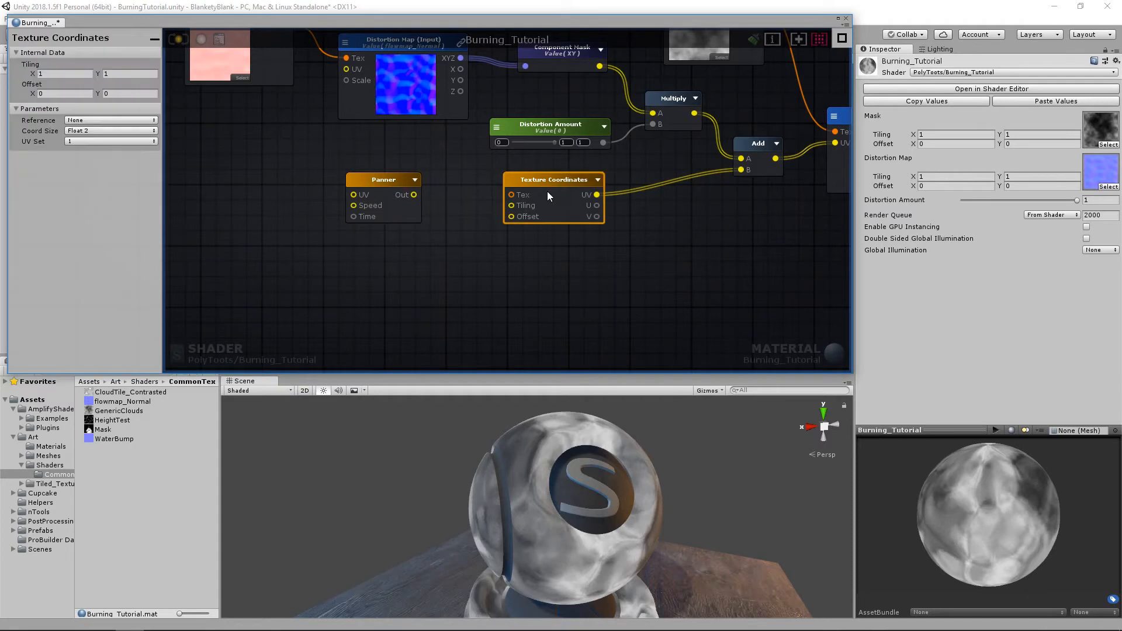
Try shifting the Texture Coordinates node's X offset back and forth, and undo the change
{"action": "middle_click_drag", "start_coordinate": [693, 228], "coordinate": [448, 251]}
{"action": "scroll", "coordinate": [387, 235], "scroll_direction": "up", "scroll_amount": 2}
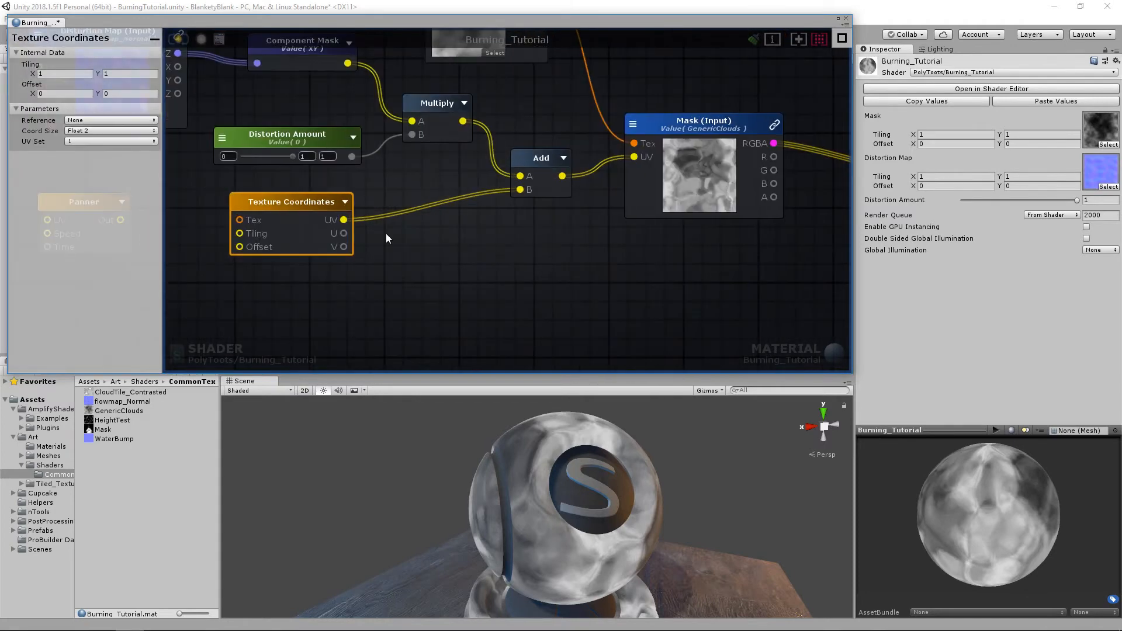
{"action": "left_click_drag", "start_coordinate": [31, 91], "coordinate": [253, 106]}
{"action": "left_click_drag", "start_coordinate": [279, 106], "coordinate": [92, 95]}
{"action": "key", "text": "ctrl+z"}
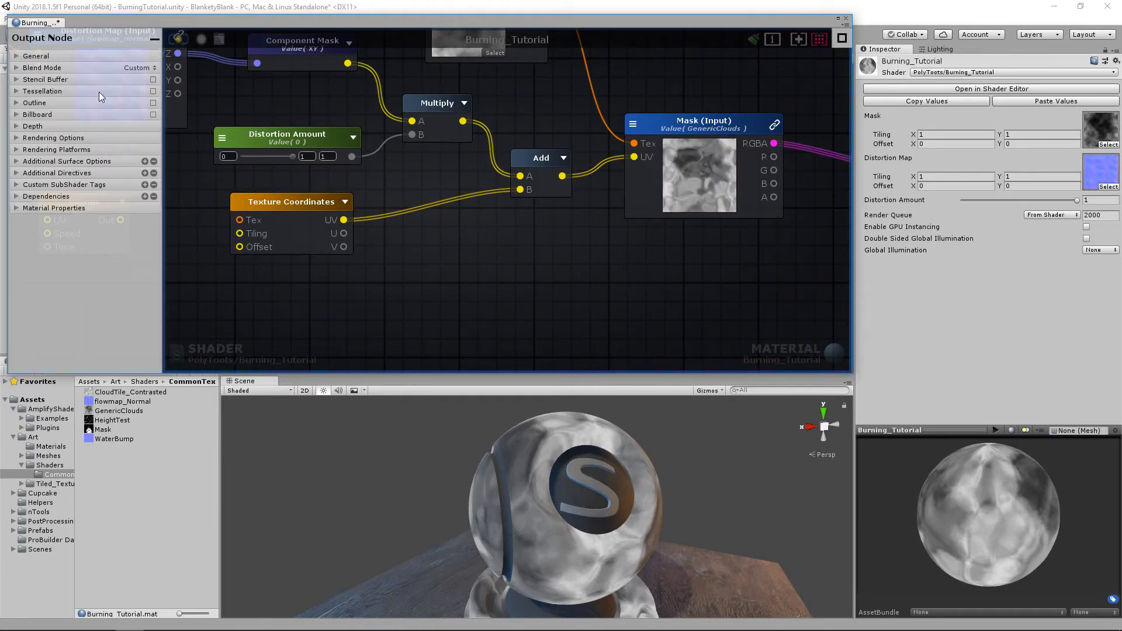
Connect the Panner's output to the Texture Coordinates' Offset input and move the Panner closer to that node
{"action": "middle_click_drag", "start_coordinate": [300, 205], "coordinate": [461, 208]}
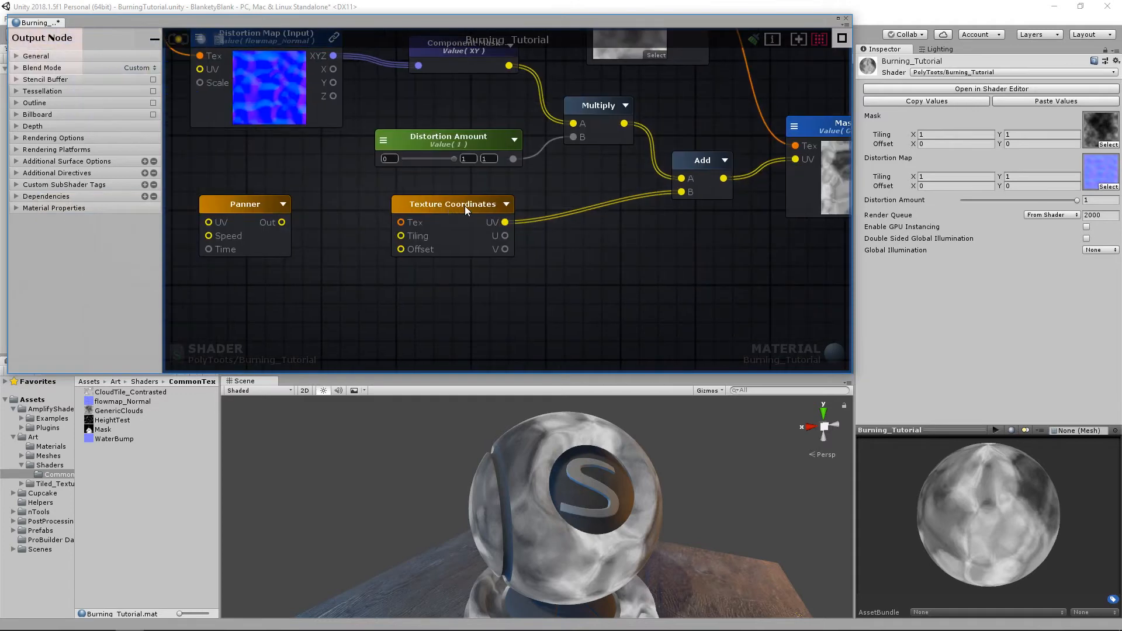
{"action": "left_click", "coordinate": [465, 206]}
{"action": "middle_click_drag", "start_coordinate": [255, 205], "coordinate": [456, 192]}
{"action": "left_click_drag", "start_coordinate": [456, 192], "coordinate": [601, 237]}
{"action": "left_click_drag", "start_coordinate": [435, 191], "coordinate": [484, 193]}
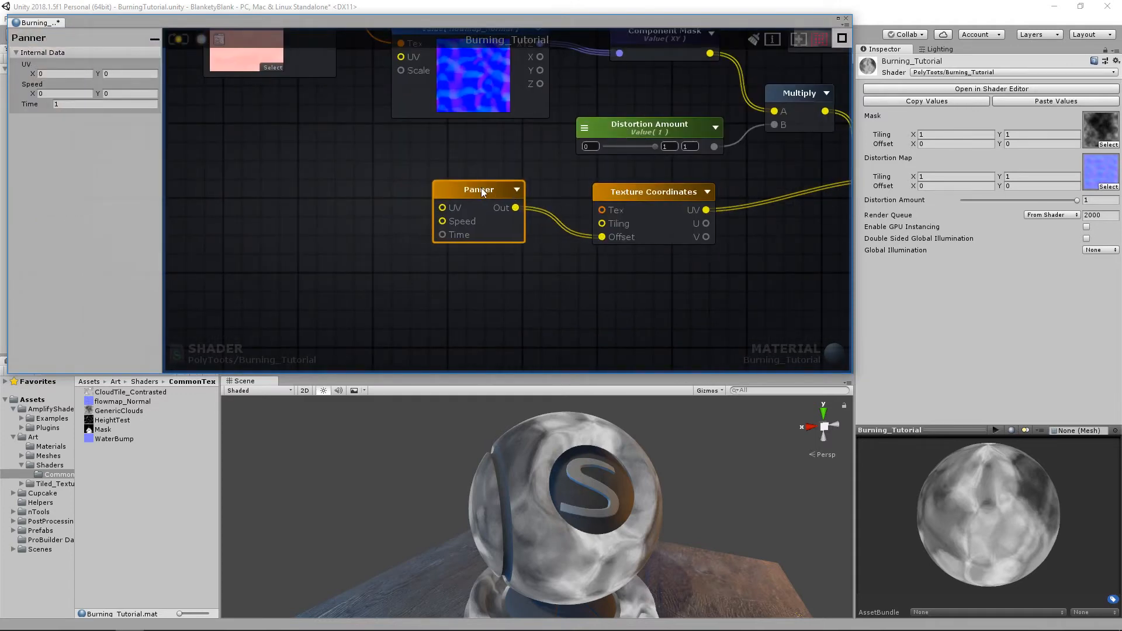
Set the Panner node's speed to X 0 and Y 1
{"action": "middle_click_drag", "start_coordinate": [422, 215], "coordinate": [546, 196]}
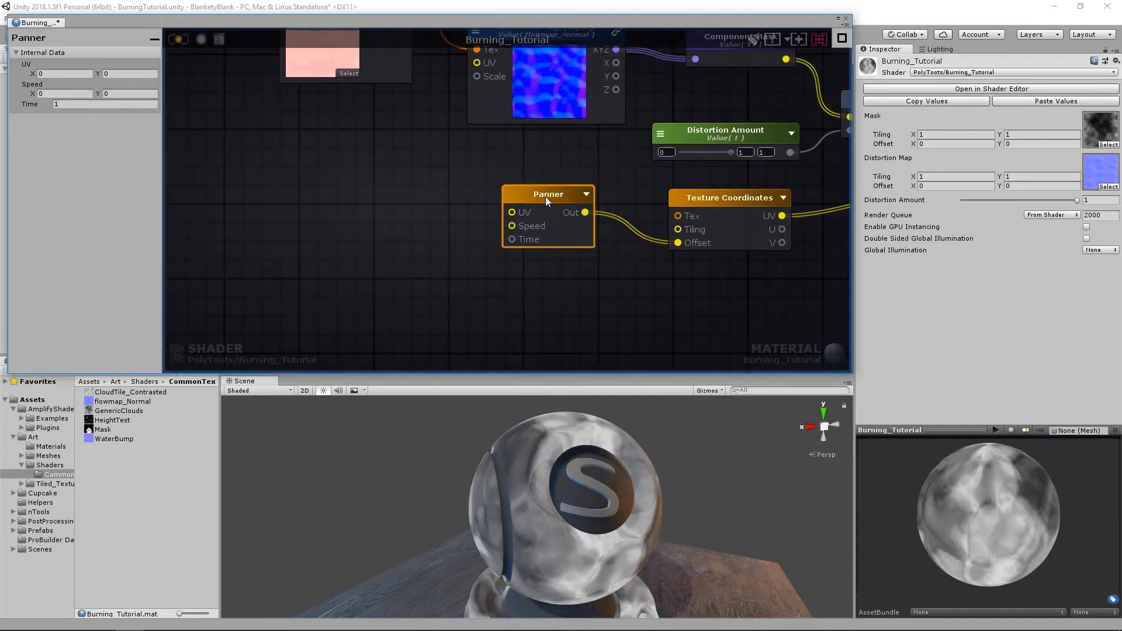
{"action": "scroll", "coordinate": [276, 181], "scroll_direction": "down", "scroll_amount": 3}
{"action": "scroll", "coordinate": [491, 195], "scroll_direction": "down", "scroll_amount": 3}
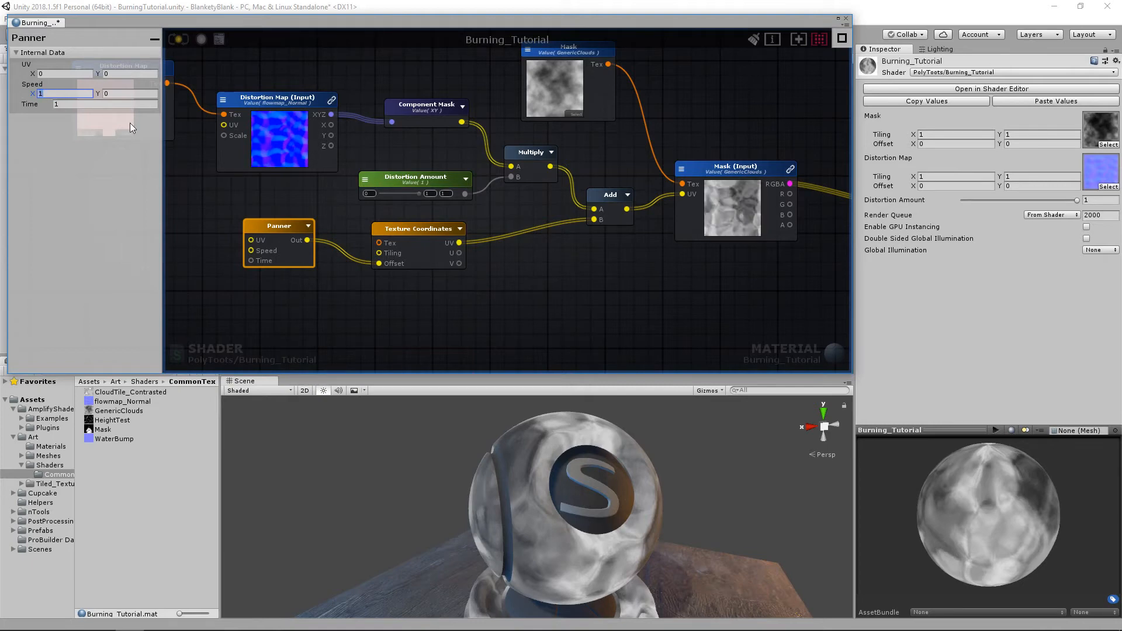
{"action": "key", "text": "BackSpace"}
{"action": "type", "text": "0"}
{"action": "key", "text": "Tab"}
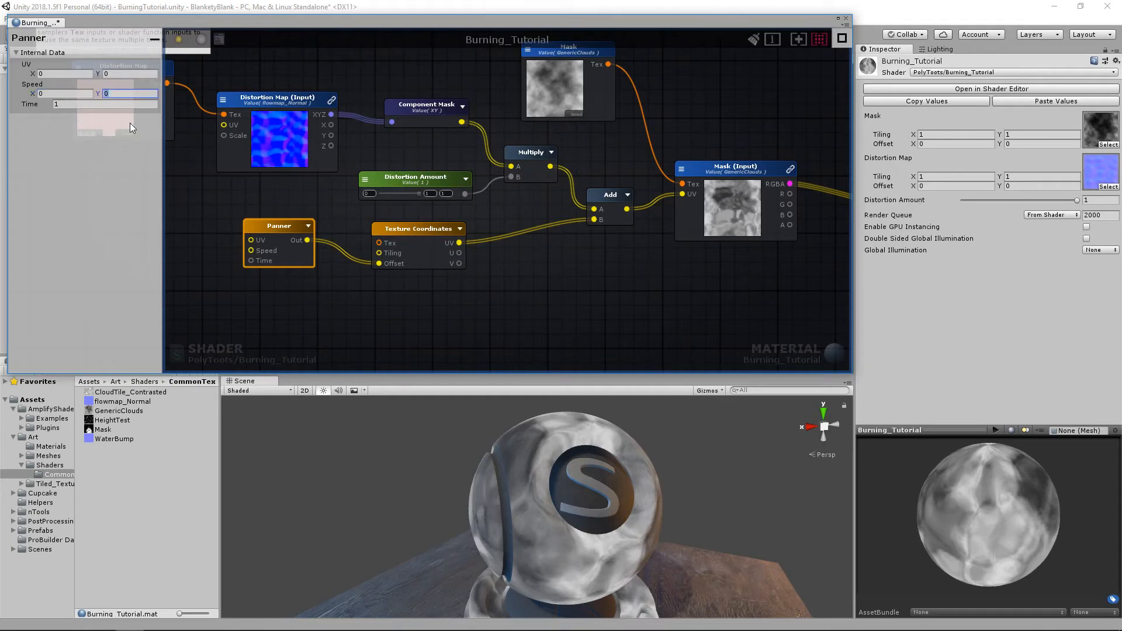
{"action": "type", "text": "1"}
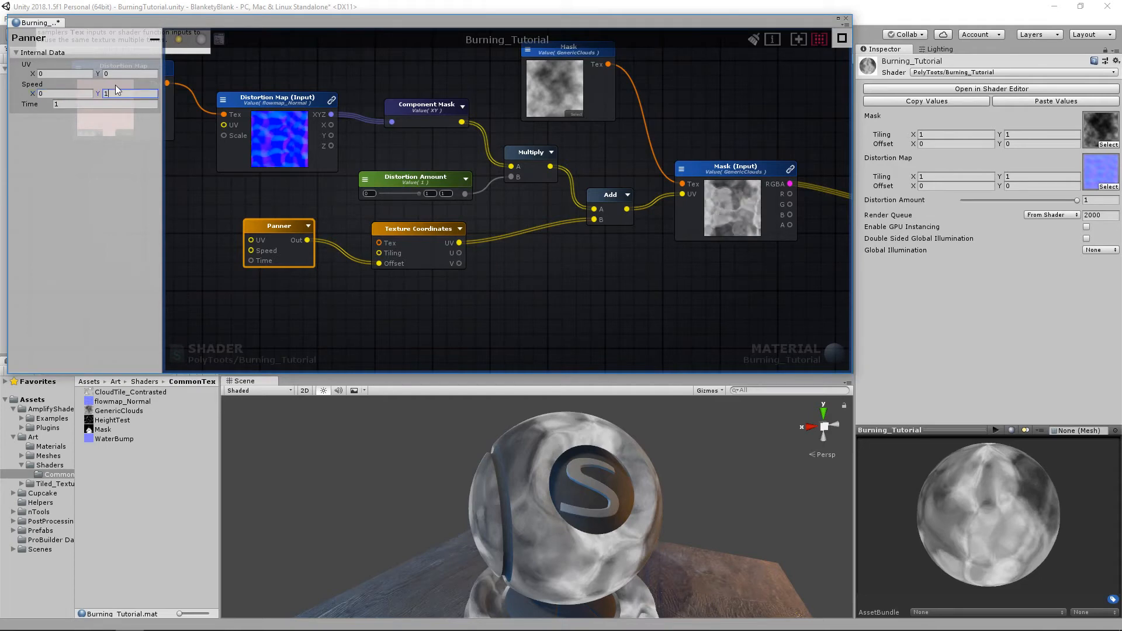
{"action": "key", "text": "Return"}
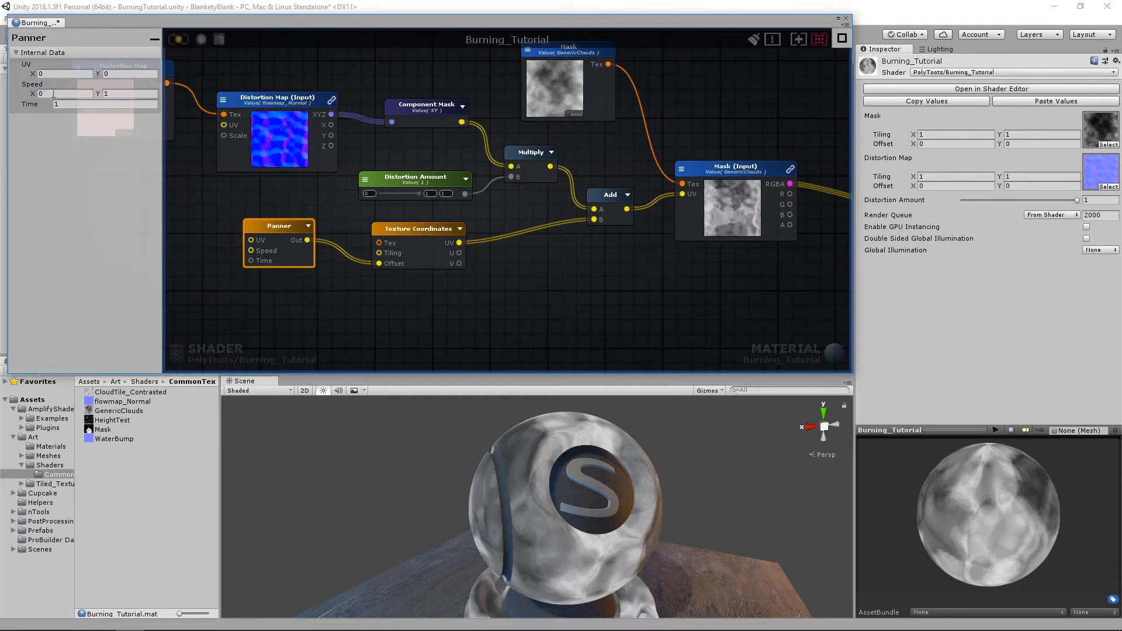
Set the Panner node's Y speed to -1 and select the Mask (Input) texture sample node
{"action": "left_click", "coordinate": [131, 94]}
{"action": "type", "text": "-1"}
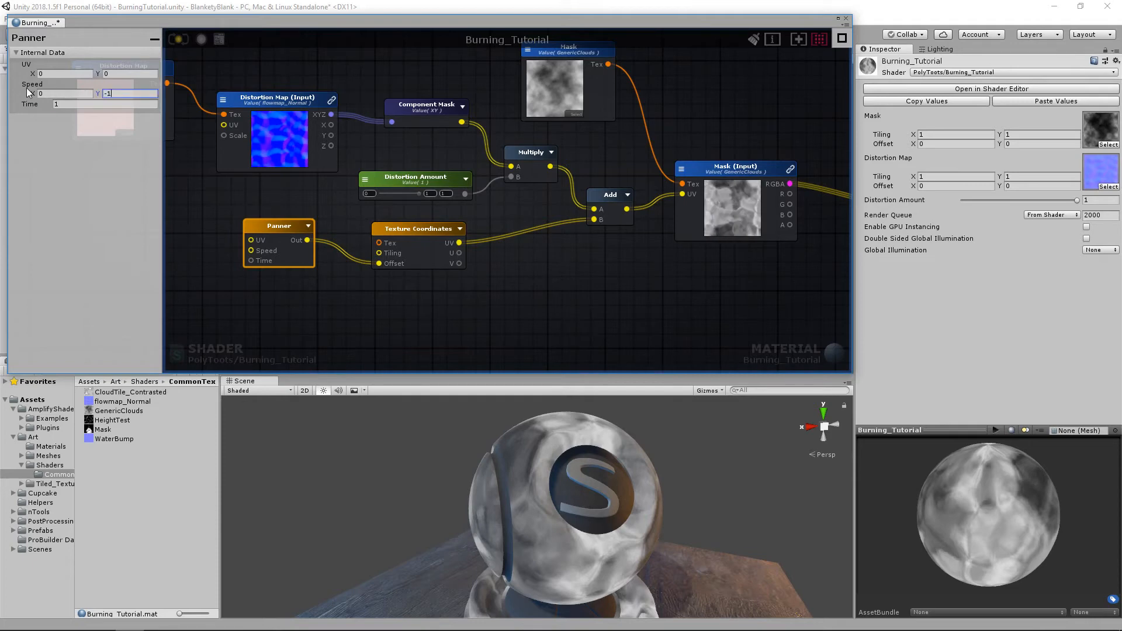
{"action": "key", "text": "Tab"}
{"action": "left_click", "coordinate": [738, 168]}
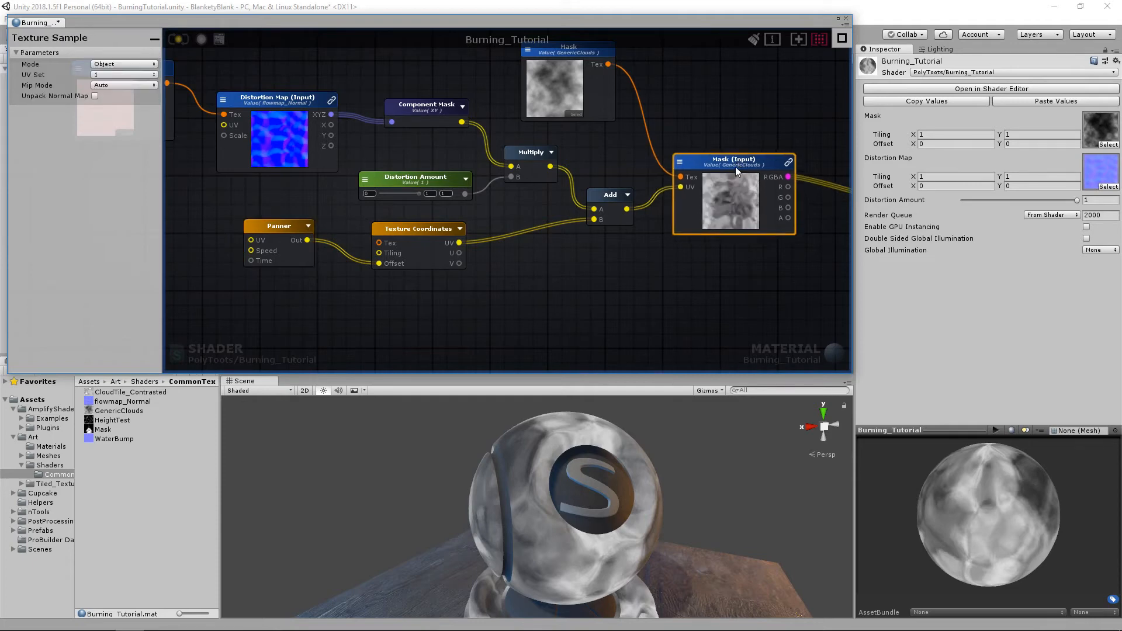
{"action": "middle_click_drag", "start_coordinate": [458, 182], "coordinate": [472, 165]}
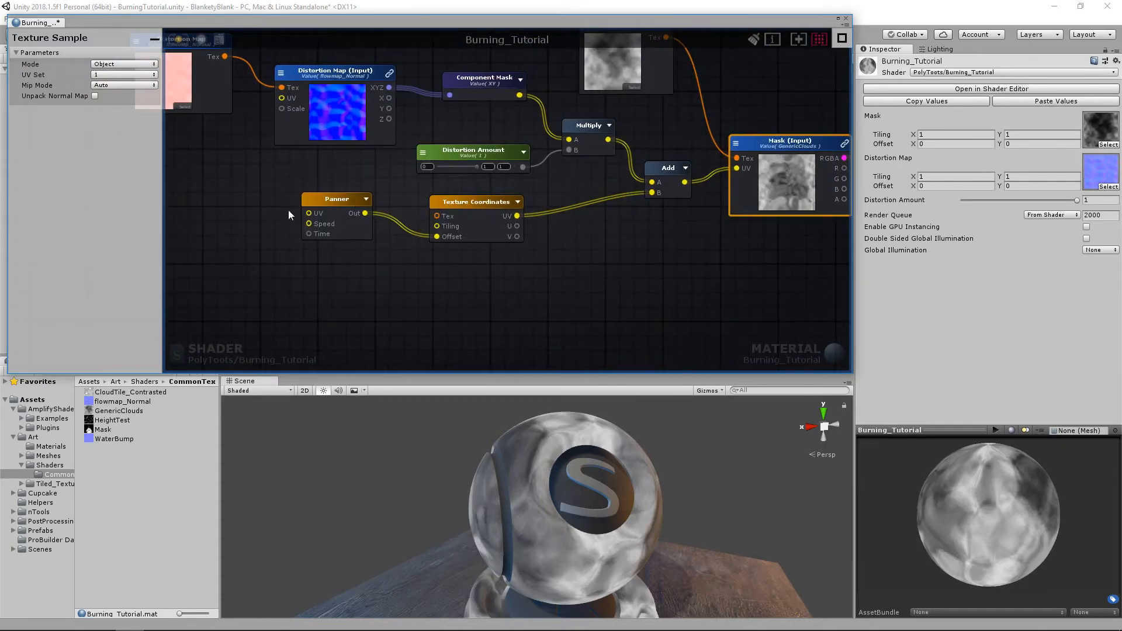
{"action": "left_click", "coordinate": [334, 198]}
{"action": "middle_click_drag", "start_coordinate": [334, 199], "coordinate": [518, 216]}
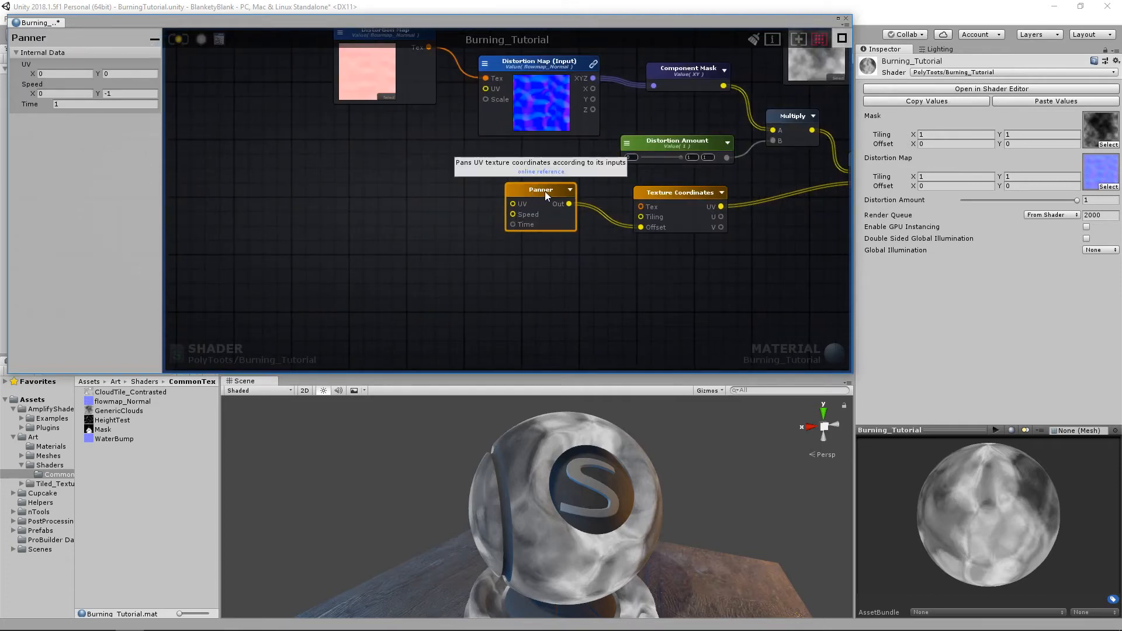
{"action": "middle_click_drag", "start_coordinate": [586, 204], "coordinate": [341, 218]}
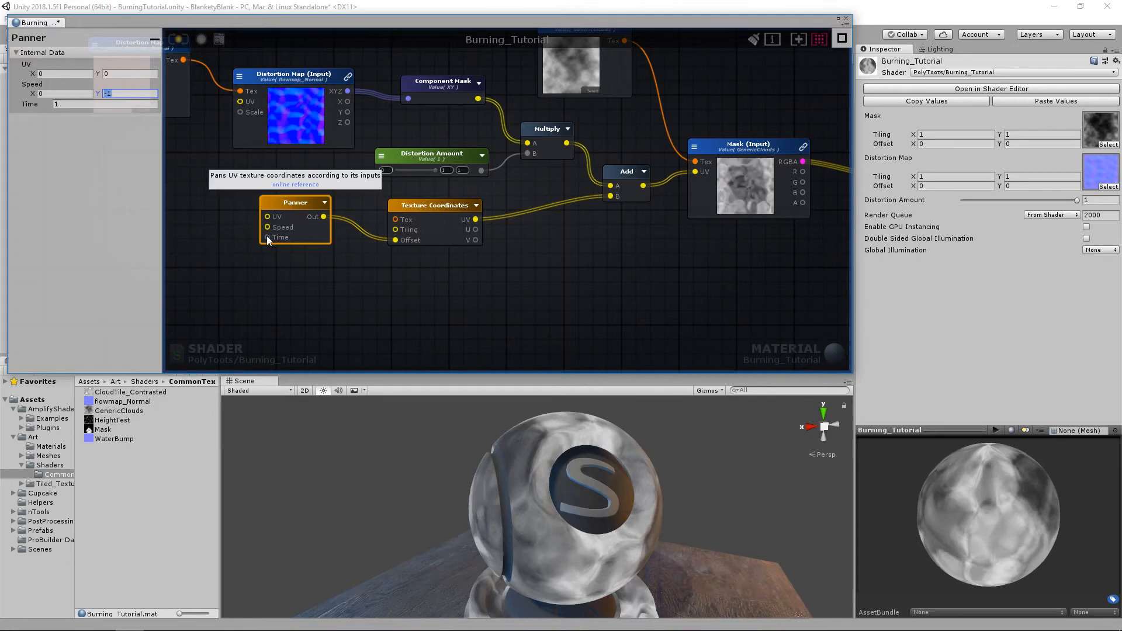
{"action": "middle_click_drag", "start_coordinate": [268, 245], "coordinate": [465, 253]}
{"action": "left_click", "coordinate": [374, 245]}
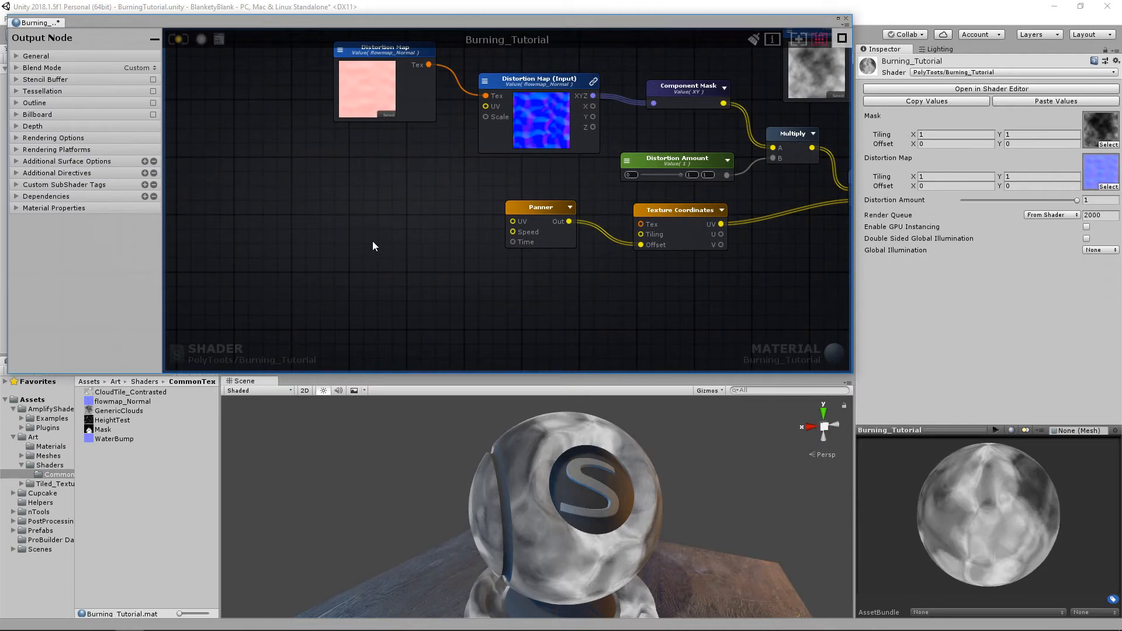
{"action": "left_click", "coordinate": [540, 209]}
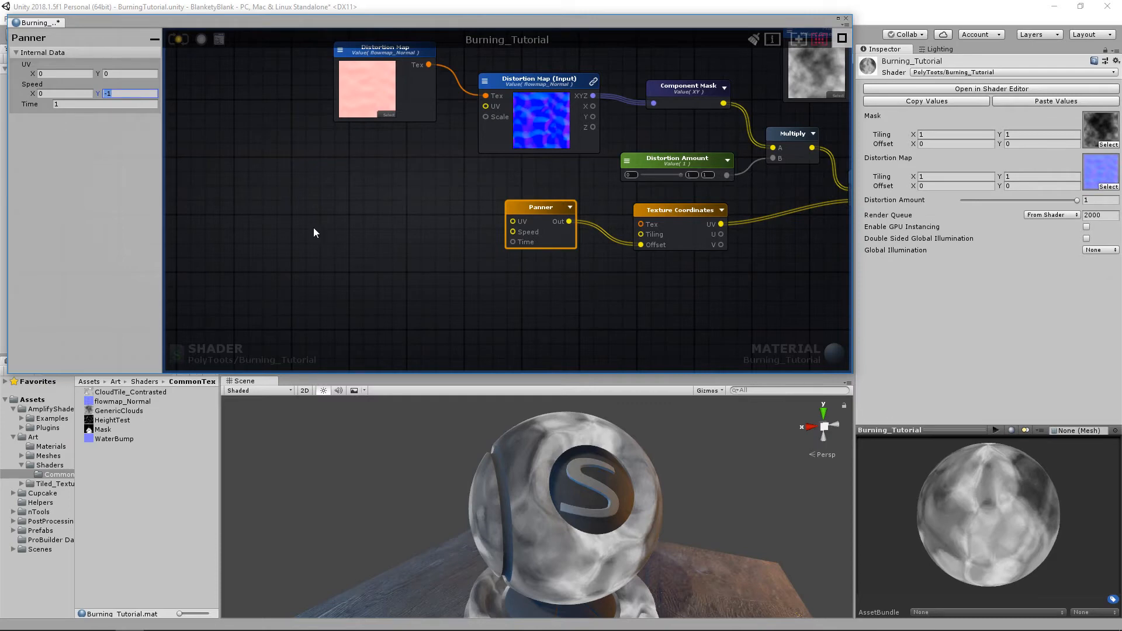
{"action": "left_click", "coordinate": [313, 254]}
Add a Time node in the empty area before the Panner node
{"action": "middle_click_drag", "start_coordinate": [326, 238], "coordinate": [396, 232]}
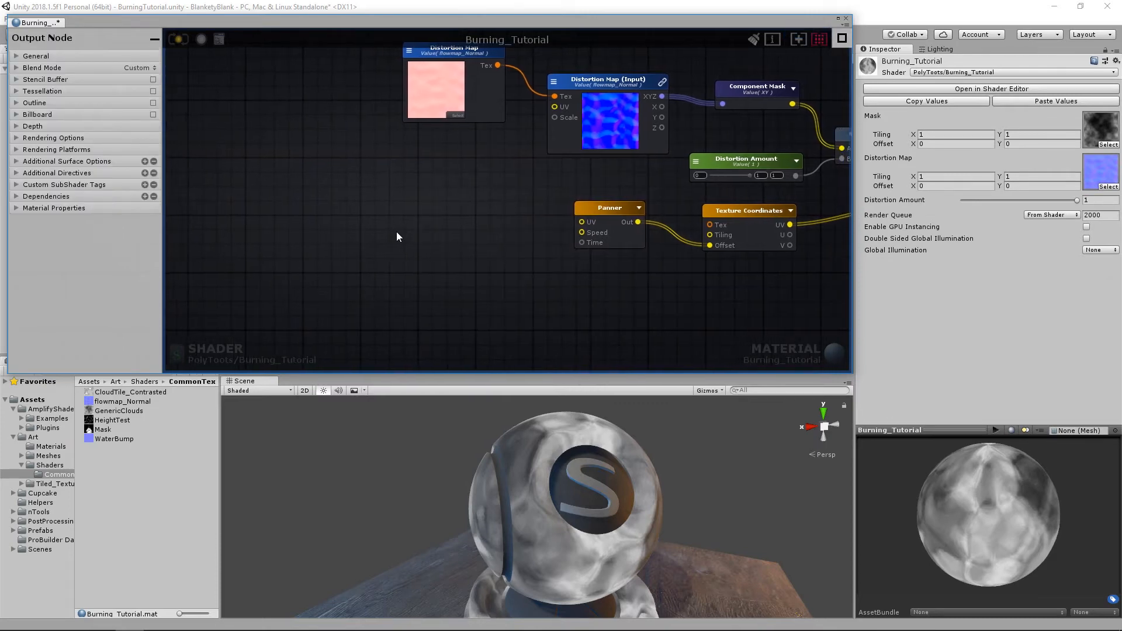
{"action": "right_click", "coordinate": [319, 234]}
{"action": "key", "text": "BackSpace"}
{"action": "type", "text": "time"}
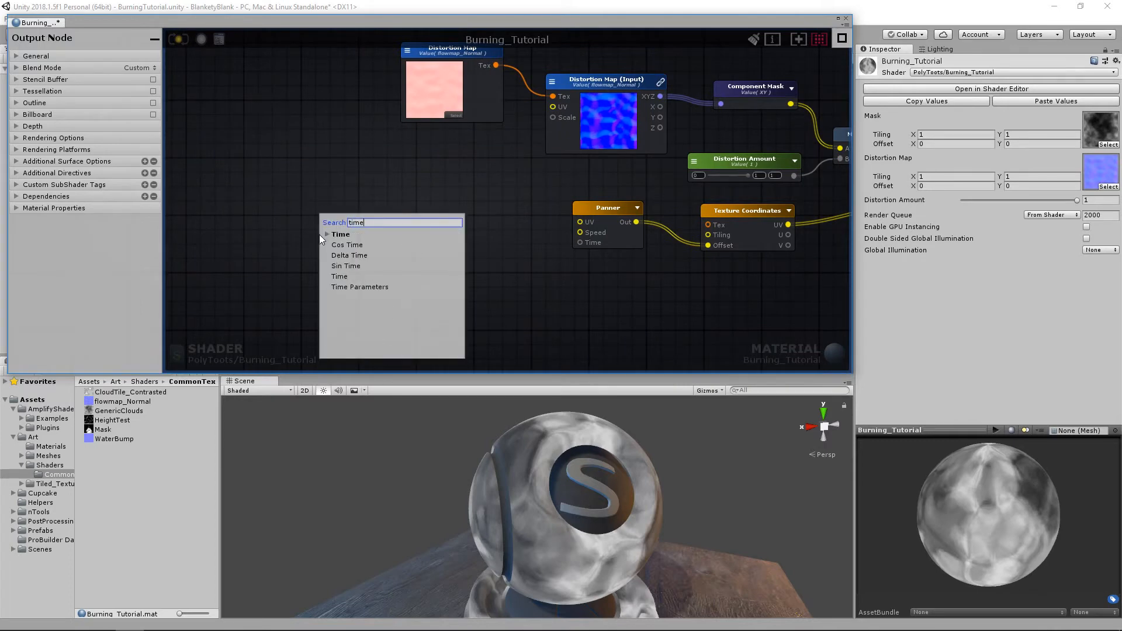
{"action": "left_click", "coordinate": [350, 276]}
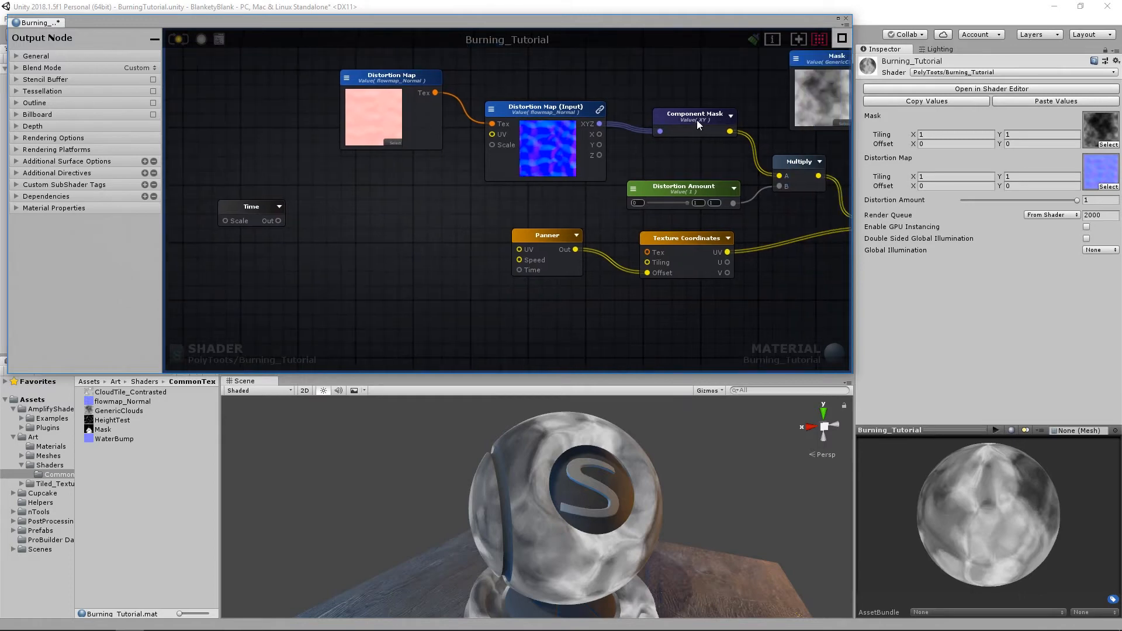
Reposition the Component Mask, Distortion Amount and Multiply nodes to tidy the distortion branch
{"action": "left_click_drag", "start_coordinate": [696, 121], "coordinate": [686, 113]}
{"action": "left_click_drag", "start_coordinate": [685, 184], "coordinate": [691, 171]}
{"action": "left_click", "coordinate": [800, 158]}
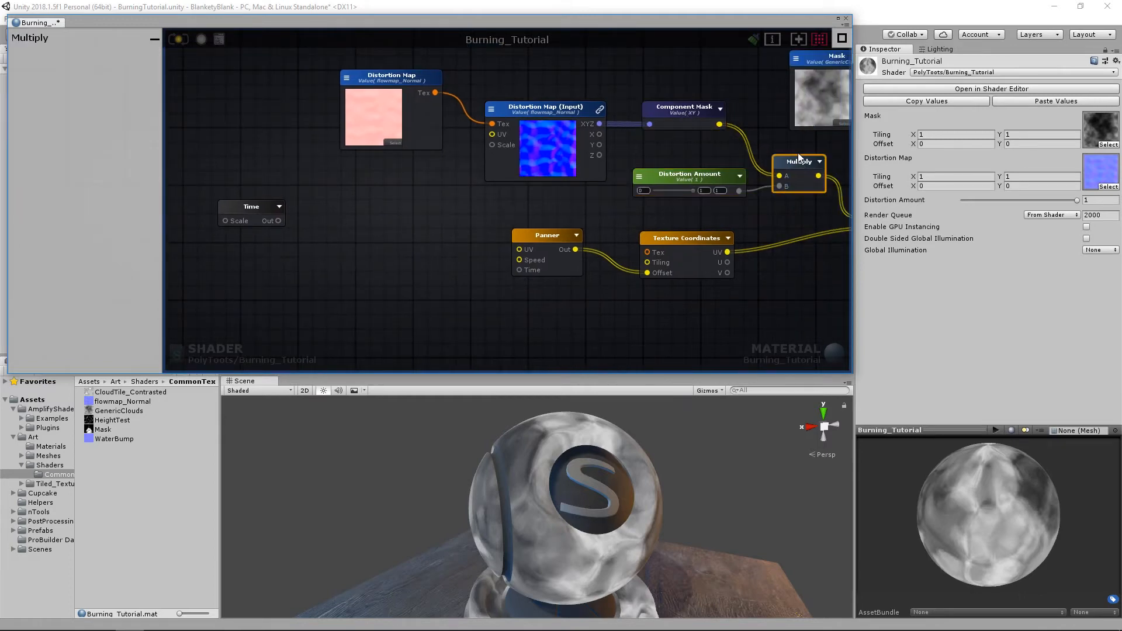
{"action": "left_click_drag", "start_coordinate": [799, 158], "coordinate": [794, 146]}
Add a Multiply node between the Time and Panner nodes and connect Time's output to its A input
{"action": "middle_click_drag", "start_coordinate": [322, 245], "coordinate": [480, 231]}
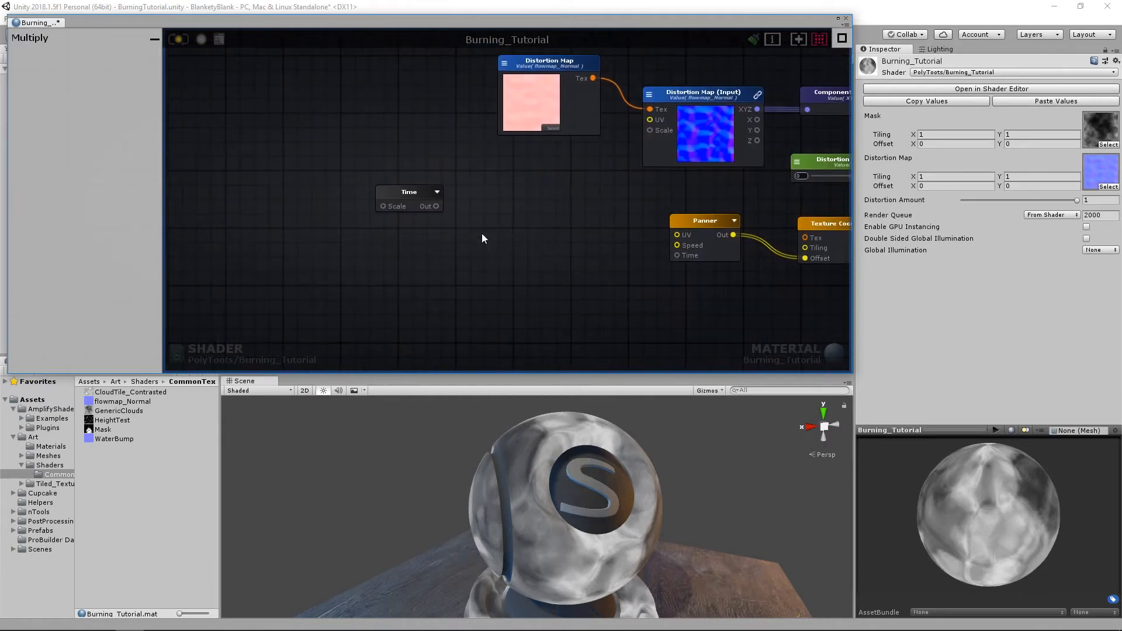
{"action": "left_click", "coordinate": [508, 240]}
{"action": "key", "text": "m"}
{"action": "left_click_drag", "start_coordinate": [520, 251], "coordinate": [511, 216]}
{"action": "left_click_drag", "start_coordinate": [411, 192], "coordinate": [500, 217]}
Add a Float node below the Time node and name it Scroll Speed
{"action": "left_click", "coordinate": [436, 280]}
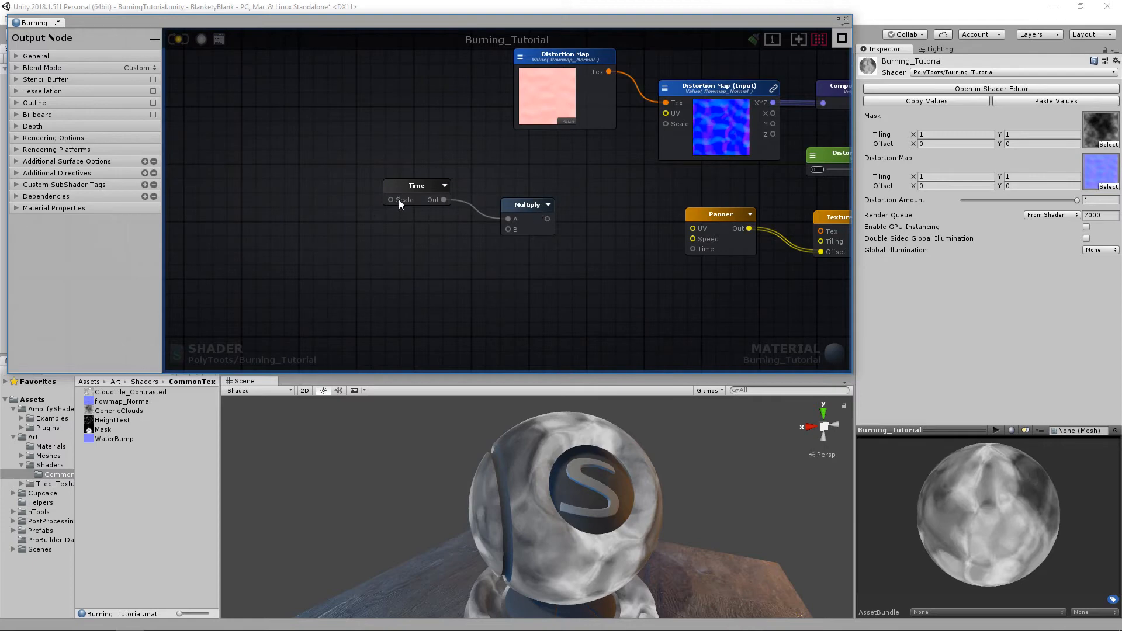
{"action": "key", "text": "1"}
{"action": "left_click", "coordinate": [411, 271]}
{"action": "left_click_drag", "start_coordinate": [440, 274], "coordinate": [420, 253]}
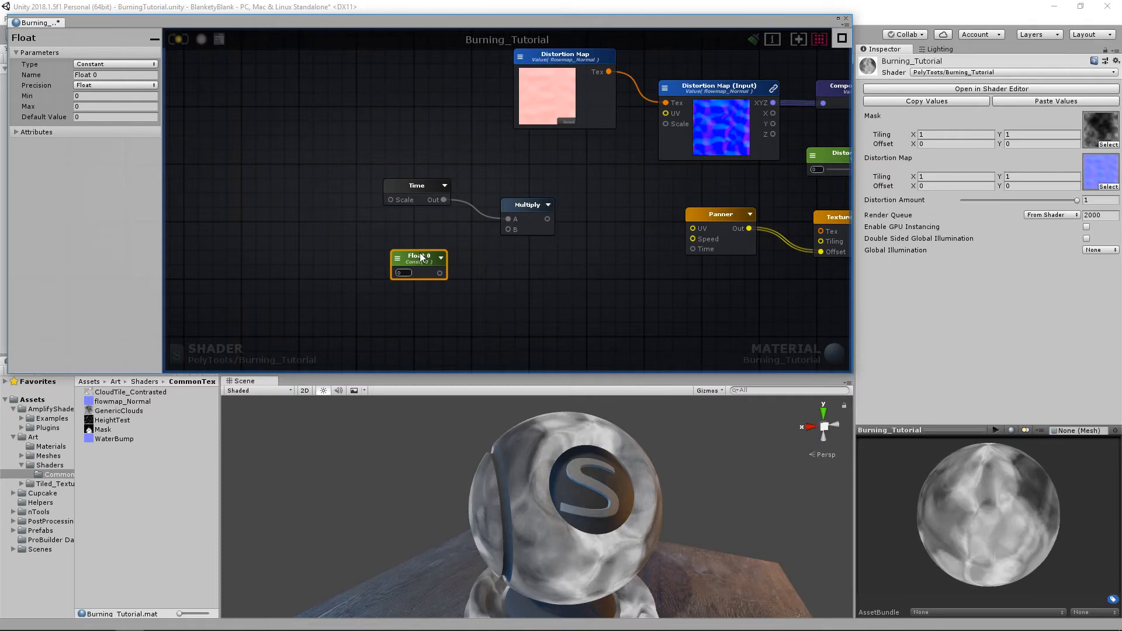
{"action": "type", "text": "Scrol Speed"}
{"action": "key", "text": "Left"}
{"action": "key", "text": "Left"}
{"action": "key", "text": "Left"}
{"action": "key", "text": "Left"}
{"action": "key", "text": "Left"}
{"action": "key", "text": "Left"}
{"action": "type", "text": "l"}
Change the Scroll Speed node's type to Property and set its maximum to 1
{"action": "left_click", "coordinate": [133, 65]}
{"action": "left_click", "coordinate": [133, 64]}
{"action": "left_click", "coordinate": [125, 62]}
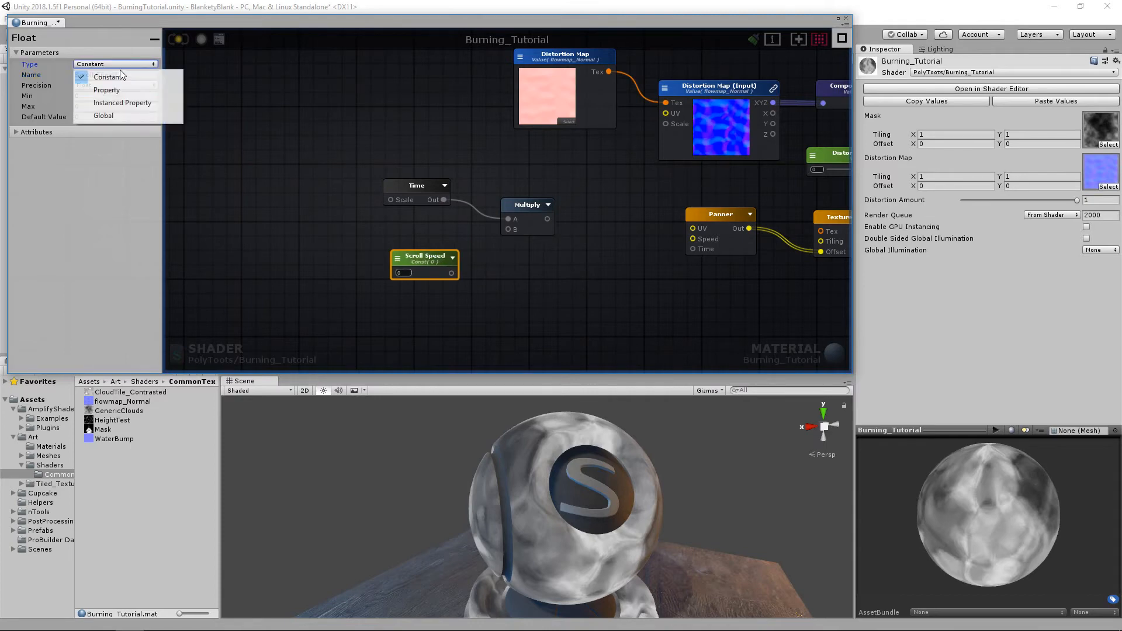
{"action": "left_click", "coordinate": [121, 74]}
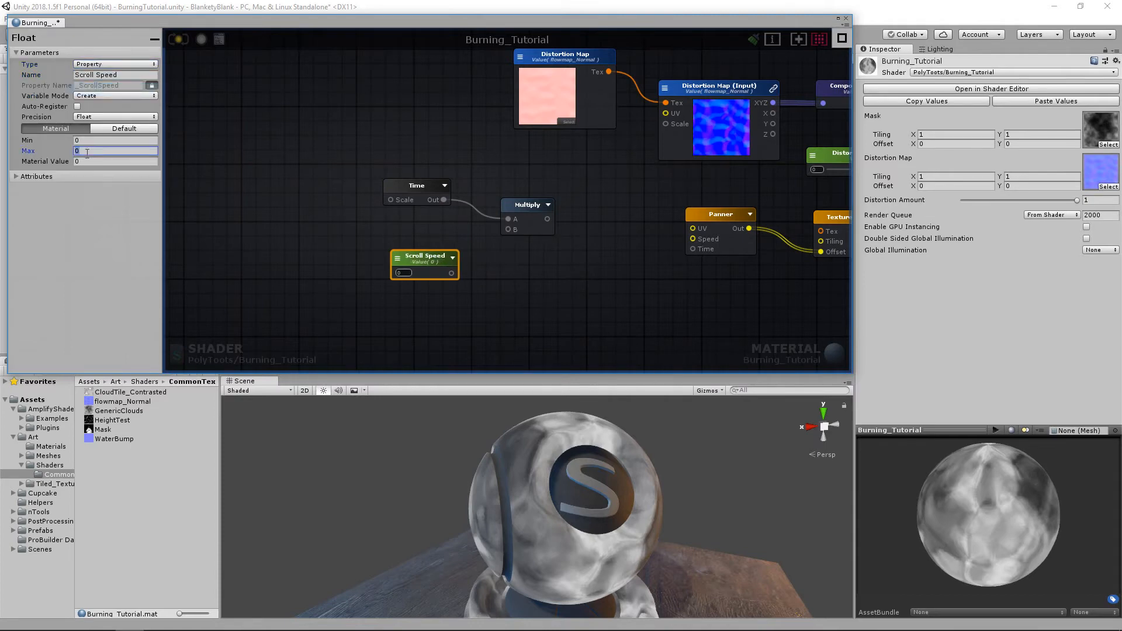
{"action": "type", "text": "1"}
Connect Scroll Speed to the new Multiply node's B input and the Multiply output to the Panner's Time input
{"action": "left_click_drag", "start_coordinate": [418, 256], "coordinate": [508, 229]}
{"action": "middle_click_drag", "start_coordinate": [508, 229], "coordinate": [422, 209]}
{"action": "left_click_drag", "start_coordinate": [524, 235], "coordinate": [577, 250]}
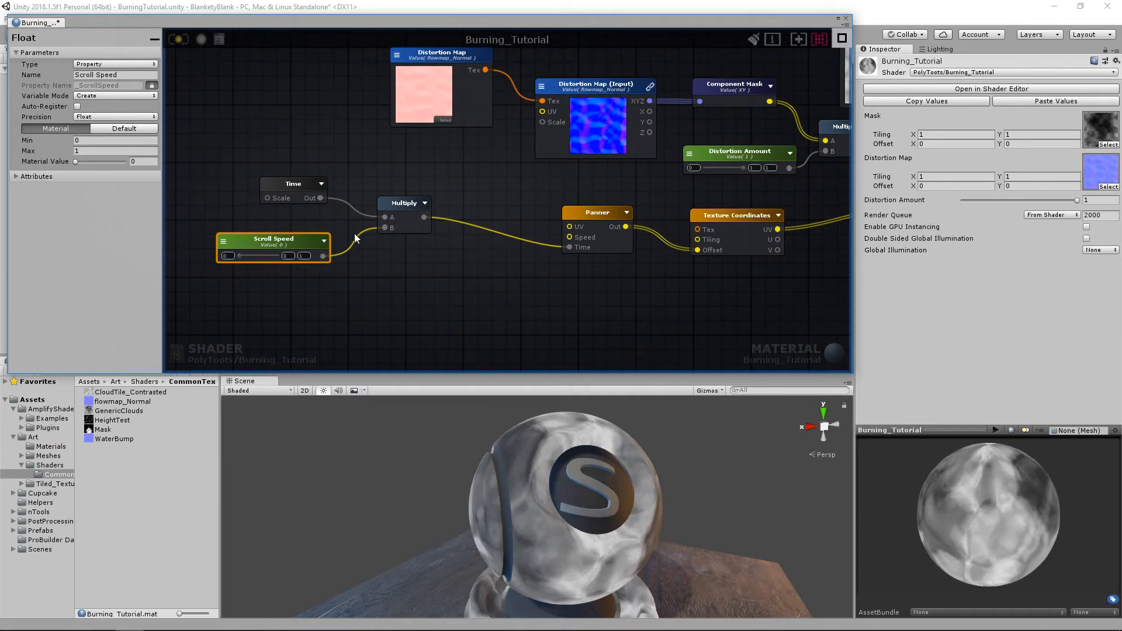
Move the Time, Scroll Speed and Multiply nodes together closer to the Panner node
{"action": "left_click_drag", "start_coordinate": [203, 161], "coordinate": [435, 287]}
{"action": "left_click_drag", "start_coordinate": [400, 205], "coordinate": [488, 221]}
{"action": "middle_click_drag", "start_coordinate": [562, 144], "coordinate": [373, 159]}
{"action": "scroll", "coordinate": [373, 159], "scroll_direction": "down", "scroll_amount": 1}
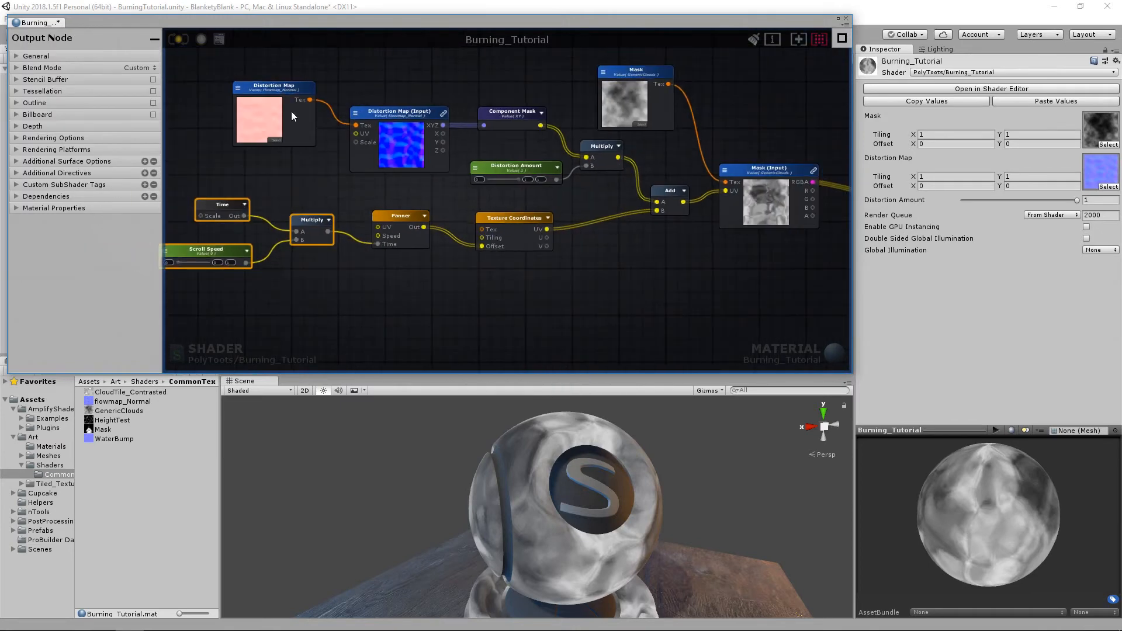
Compile the shader and raise the material's Scroll Speed to about 0.82
{"action": "left_click", "coordinate": [180, 39]}
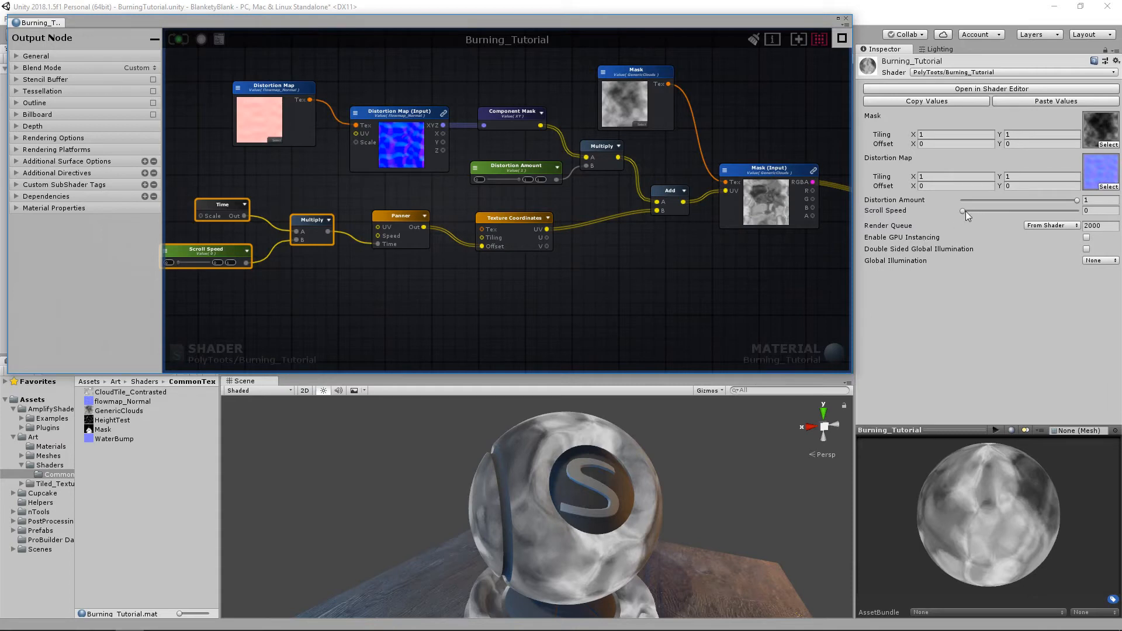
{"action": "left_click_drag", "start_coordinate": [966, 211], "coordinate": [1057, 212]}
{"action": "left_click_drag", "start_coordinate": [502, 502], "coordinate": [655, 493], "text": "alt"}
Examine the scrolling, distorted clouds in the Mask (Input) preview, on the scene model and across the node graph
{"action": "scroll", "coordinate": [693, 205], "scroll_direction": "up", "scroll_amount": 3}
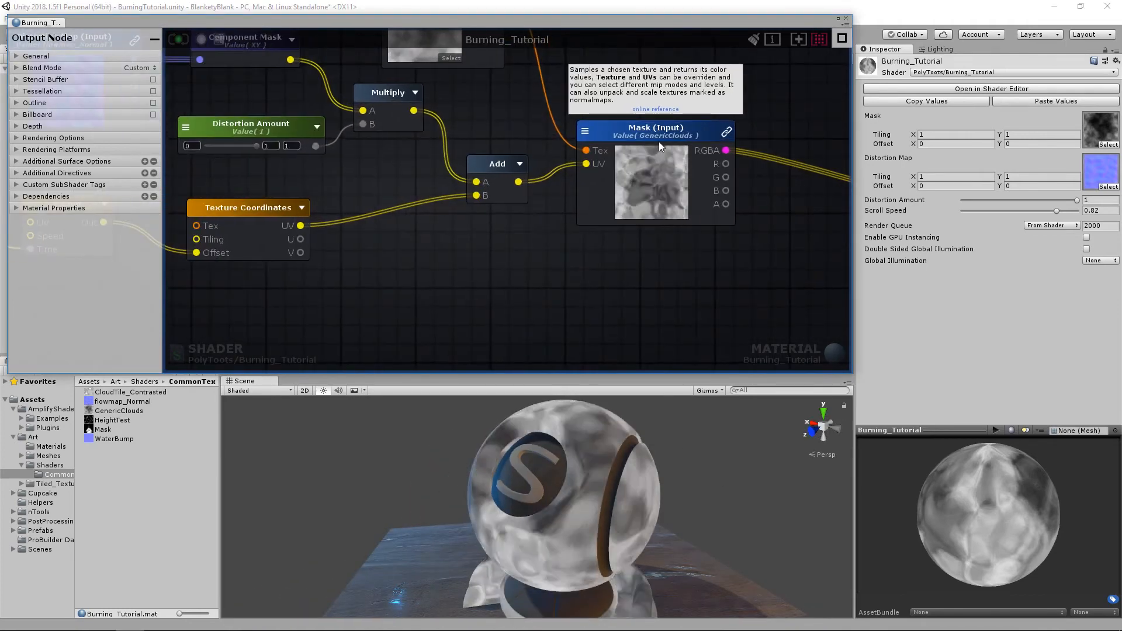
{"action": "middle_click_drag", "start_coordinate": [655, 221], "coordinate": [678, 266]}
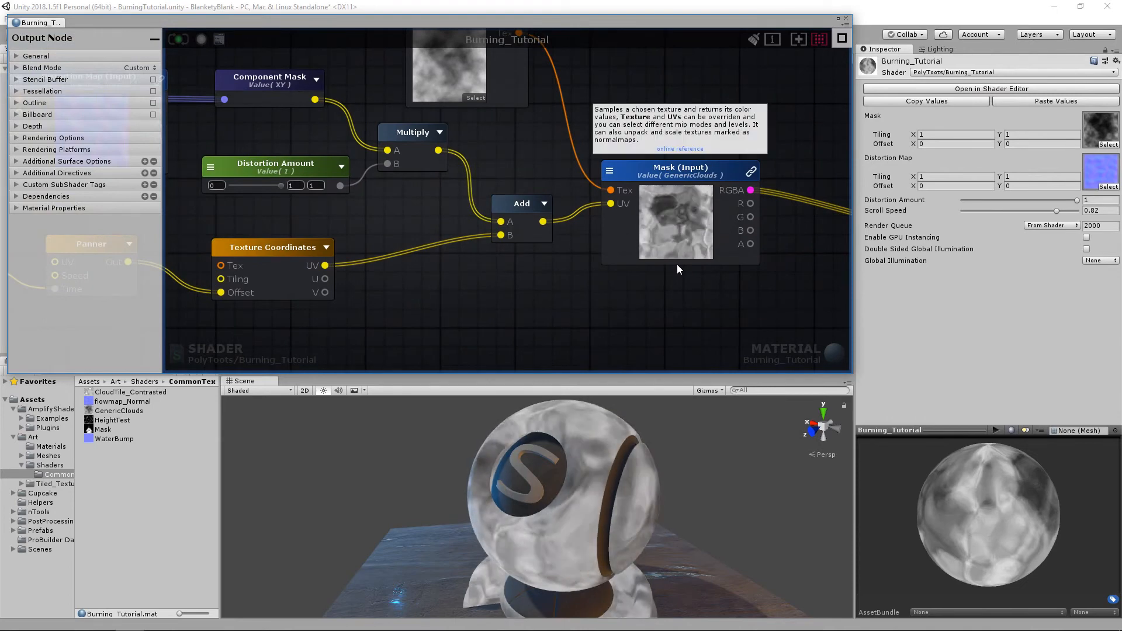
{"action": "left_click_drag", "start_coordinate": [647, 494], "coordinate": [771, 518], "text": "alt"}
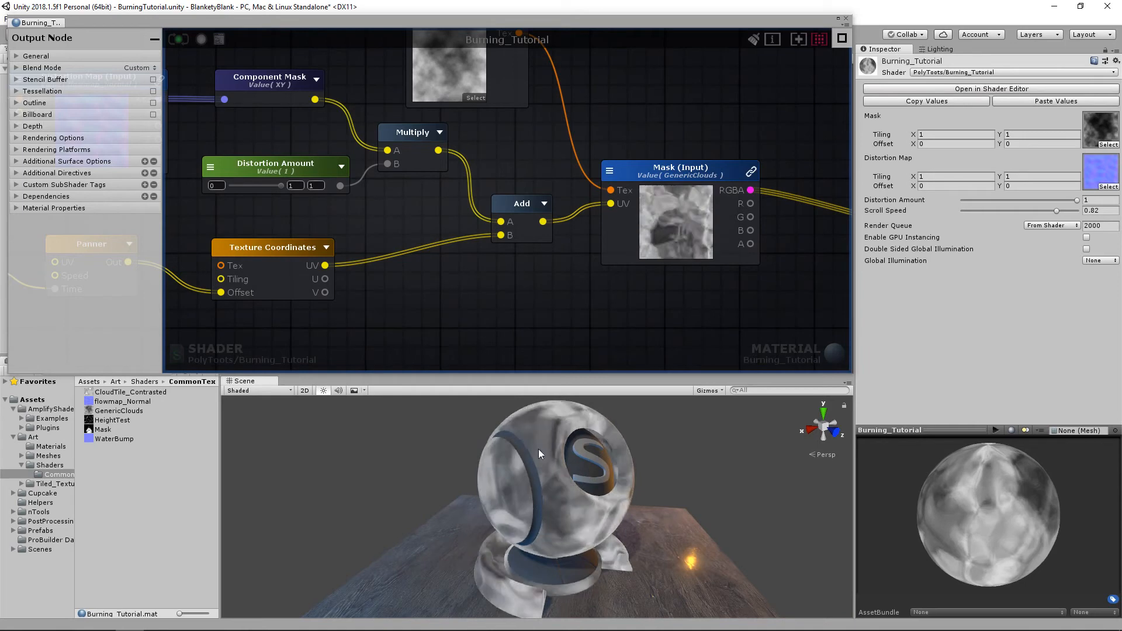
{"action": "scroll", "coordinate": [615, 289], "scroll_direction": "down", "scroll_amount": 4}
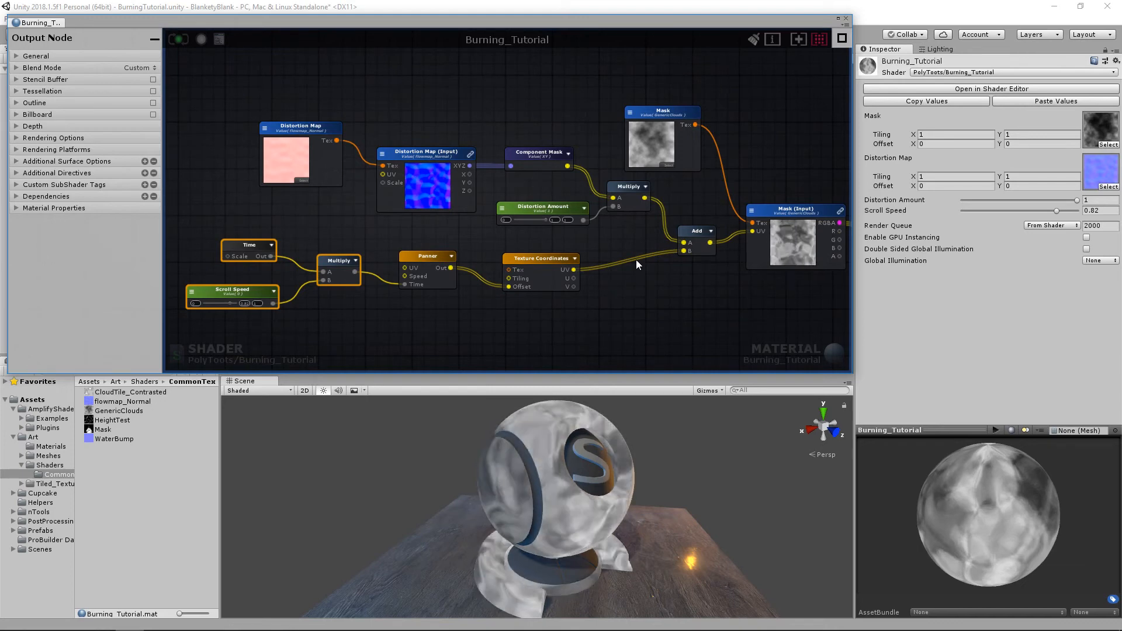
{"action": "middle_click_drag", "start_coordinate": [623, 273], "coordinate": [689, 280]}
{"action": "left_click", "coordinate": [711, 286]}
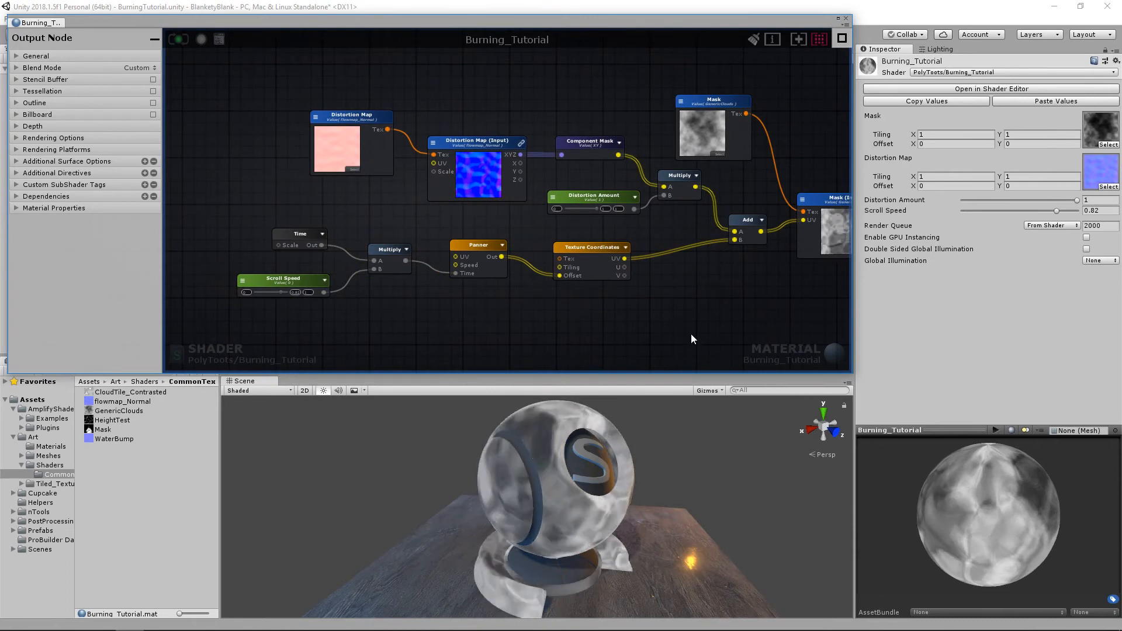
{"action": "middle_click_drag", "start_coordinate": [648, 289], "coordinate": [520, 276]}
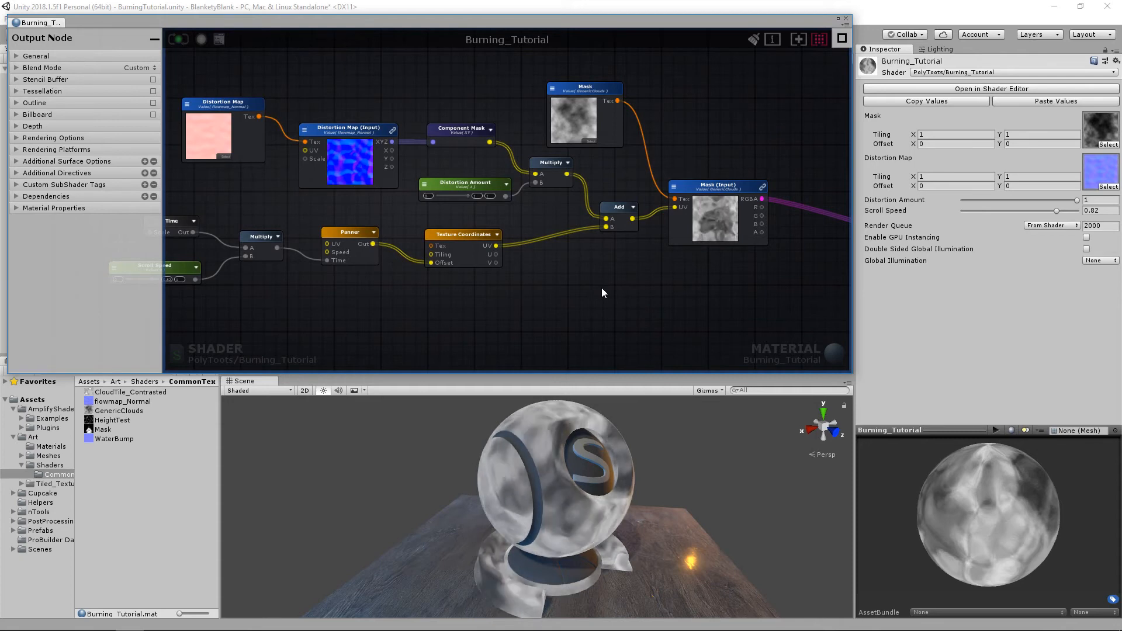
{"action": "middle_click_drag", "start_coordinate": [742, 220], "coordinate": [542, 217]}
{"action": "scroll", "coordinate": [622, 184], "scroll_direction": "up", "scroll_amount": 3}
{"action": "middle_click_drag", "start_coordinate": [622, 184], "coordinate": [698, 189]}
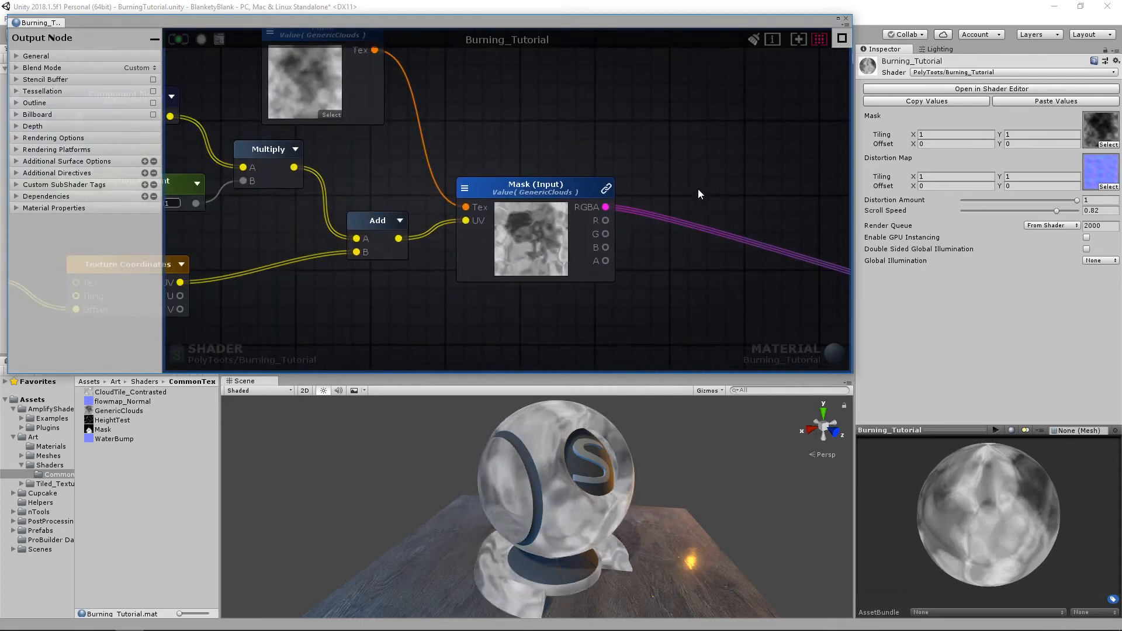
{"action": "scroll", "coordinate": [697, 188], "scroll_direction": "down", "scroll_amount": 5}
{"action": "left_click_drag", "start_coordinate": [600, 505], "coordinate": [548, 484], "text": "alt"}
Add two Color nodes and stack them one below the other above the Mask (Input) node
{"action": "middle_click_drag", "start_coordinate": [605, 253], "coordinate": [464, 285]}
{"action": "scroll", "coordinate": [562, 198], "scroll_direction": "up", "scroll_amount": 1}
{"action": "middle_click_drag", "start_coordinate": [562, 200], "coordinate": [618, 169]}
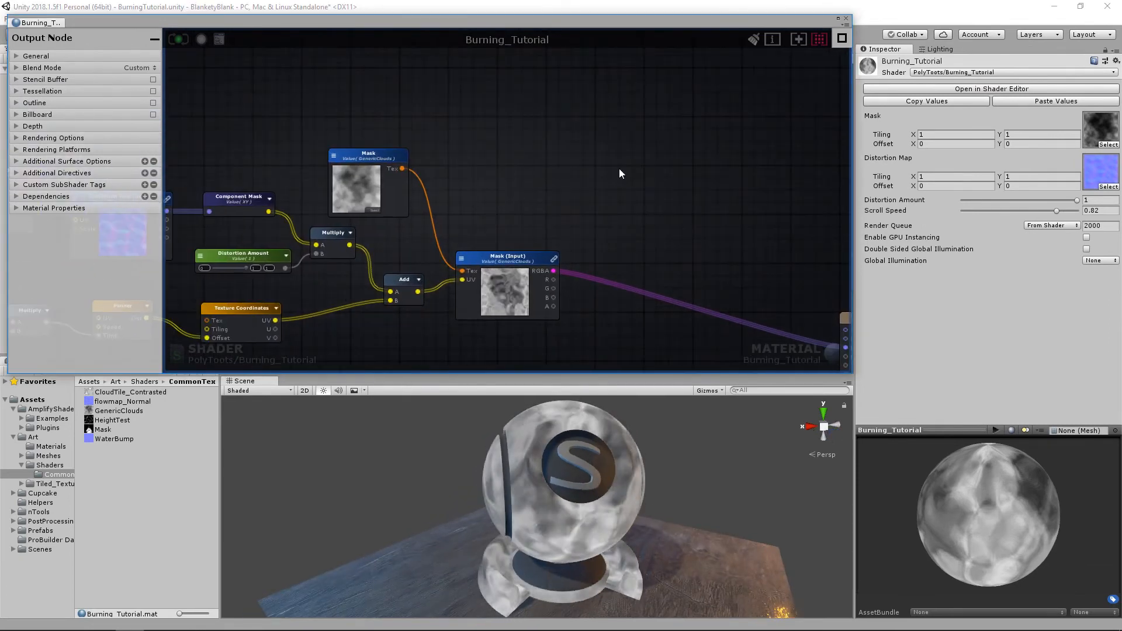
{"action": "left_click", "coordinate": [569, 116]}
{"action": "left_click", "coordinate": [739, 203]}
{"action": "left_click_drag", "start_coordinate": [767, 214], "coordinate": [648, 220]}
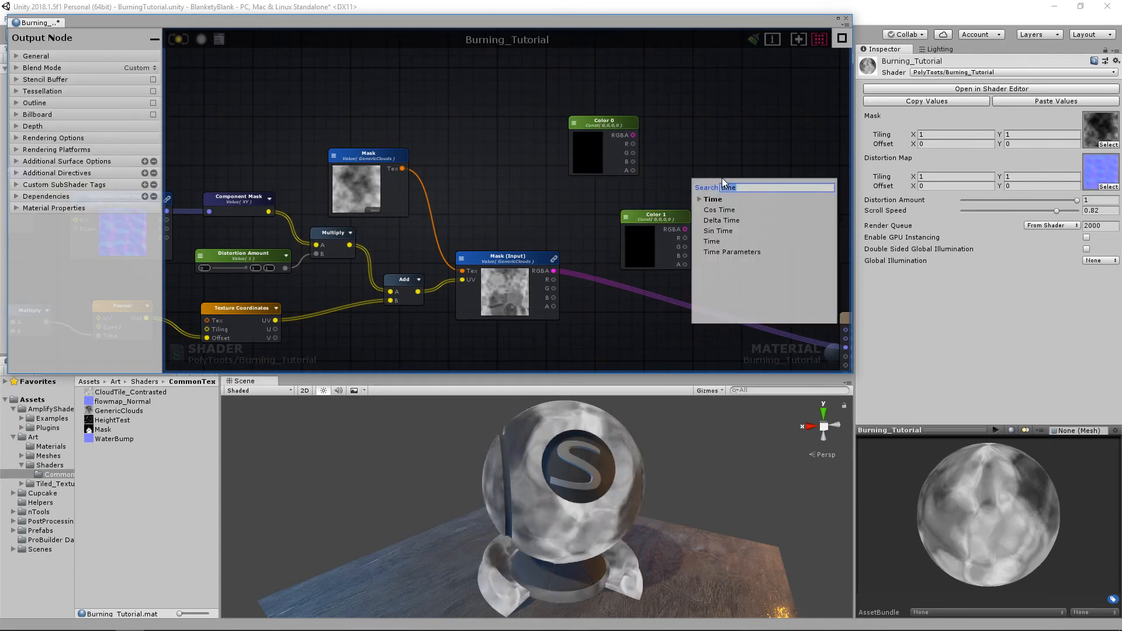
{"action": "type", "text": "colo"}
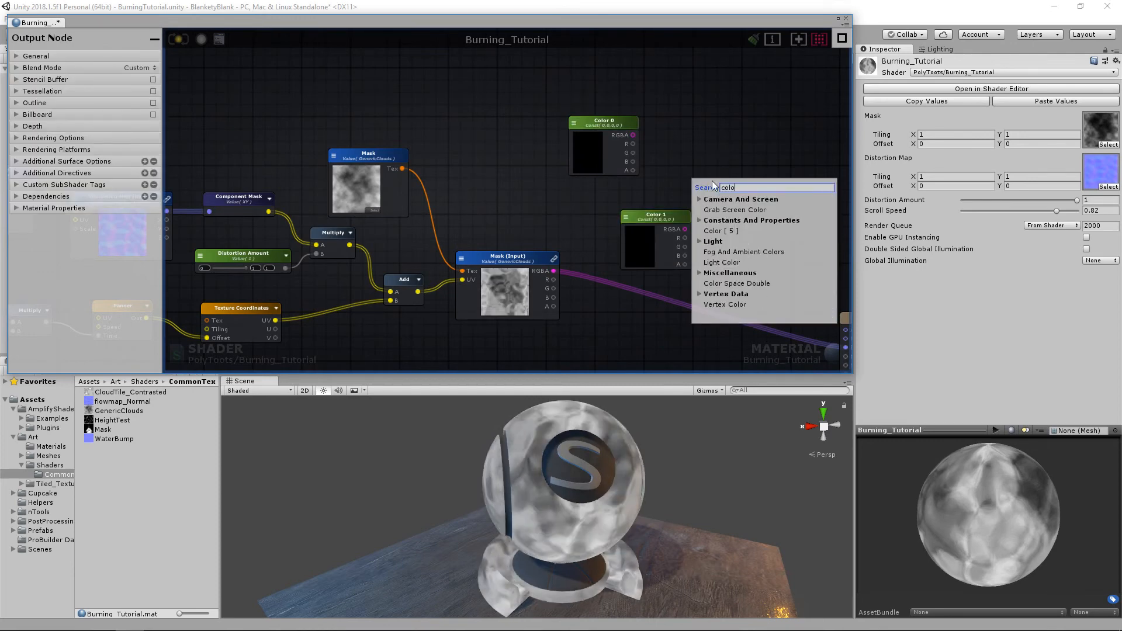
{"action": "key", "text": "Escape"}
{"action": "left_click_drag", "start_coordinate": [611, 130], "coordinate": [574, 95]}
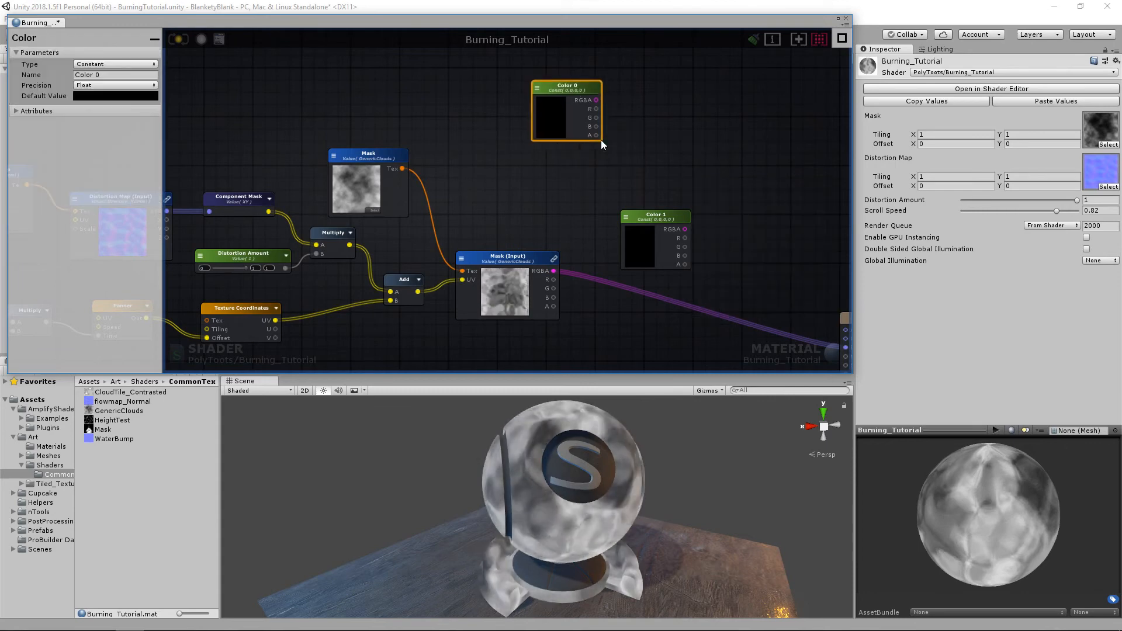
{"action": "left_click_drag", "start_coordinate": [664, 218], "coordinate": [576, 166]}
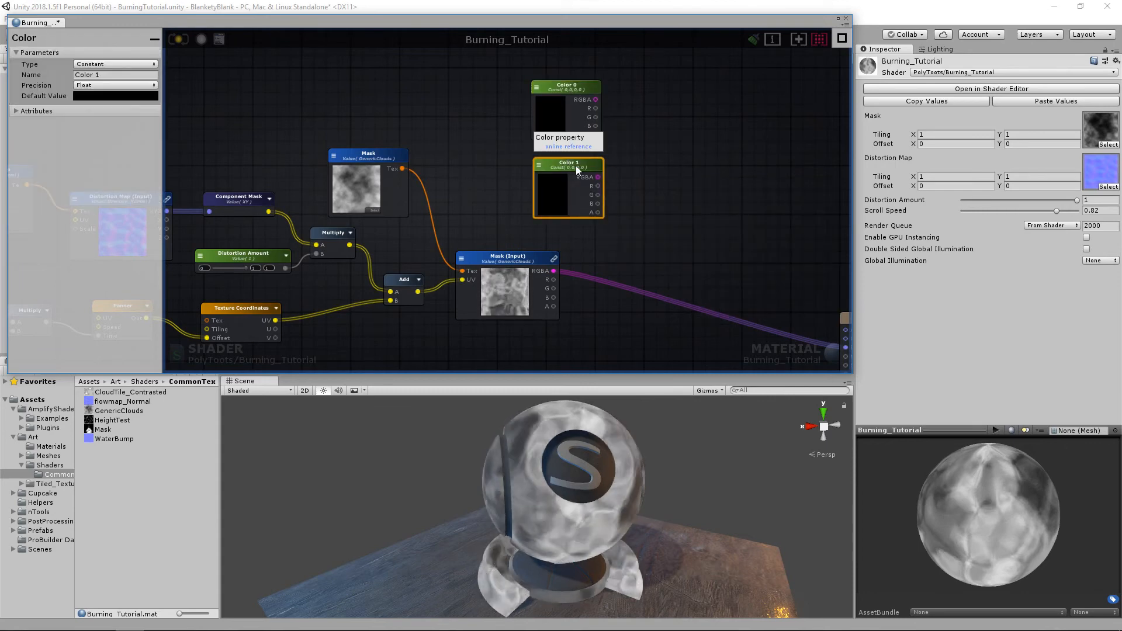
Change both Color nodes to the Property type and name the upper one Warm and the lower one Hot
{"action": "left_click_drag", "start_coordinate": [563, 88], "coordinate": [566, 89]}
{"action": "left_click", "coordinate": [115, 64]}
{"action": "left_click", "coordinate": [117, 89]}
{"action": "left_click", "coordinate": [560, 174]}
{"action": "left_click", "coordinate": [135, 65]}
{"action": "left_click", "coordinate": [135, 88]}
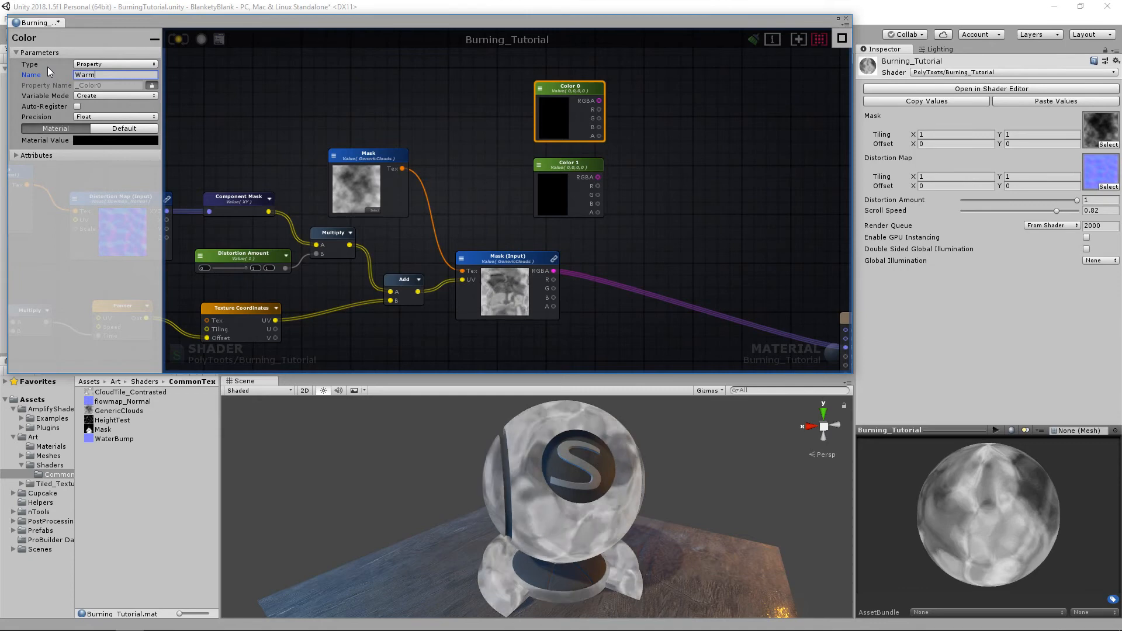
{"action": "left_click", "coordinate": [563, 167]}
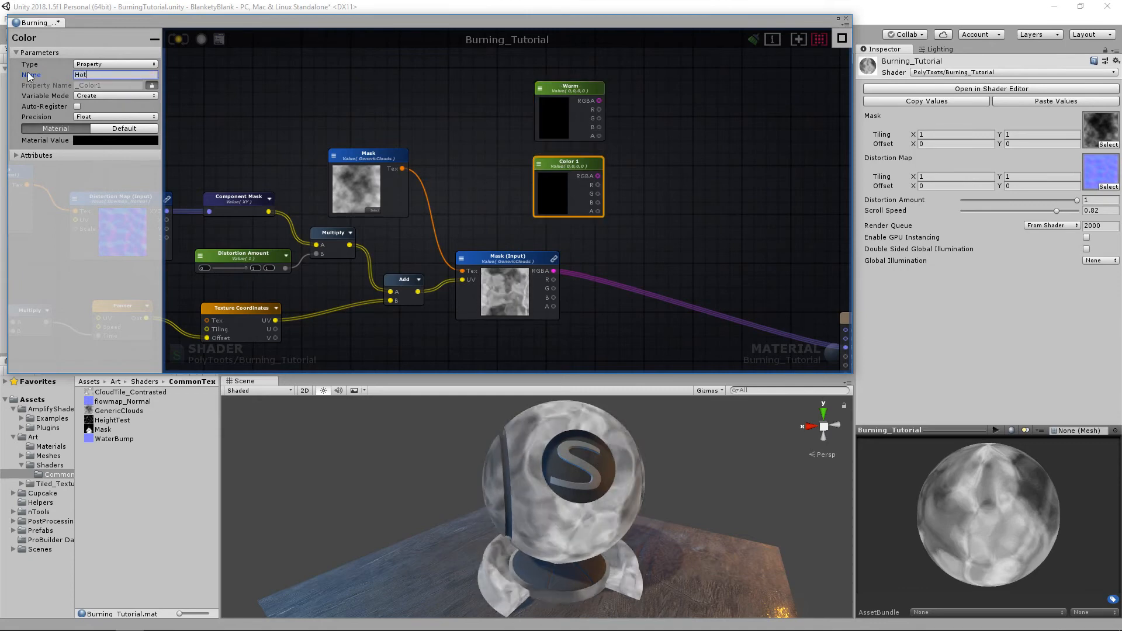
{"action": "left_click", "coordinate": [444, 111]}
Move the Hot and Warm color nodes closer together, stacked above the Mask (Input) node
{"action": "middle_click_drag", "start_coordinate": [583, 177], "coordinate": [535, 173]}
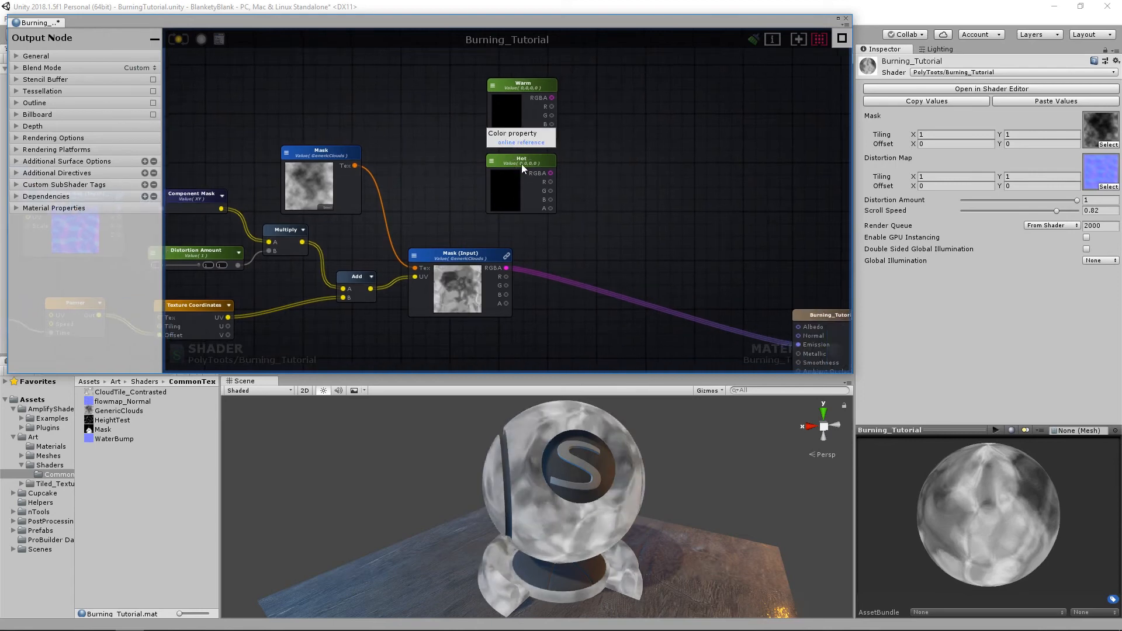
{"action": "left_click_drag", "start_coordinate": [521, 164], "coordinate": [508, 166]}
{"action": "left_click_drag", "start_coordinate": [520, 100], "coordinate": [510, 93]}
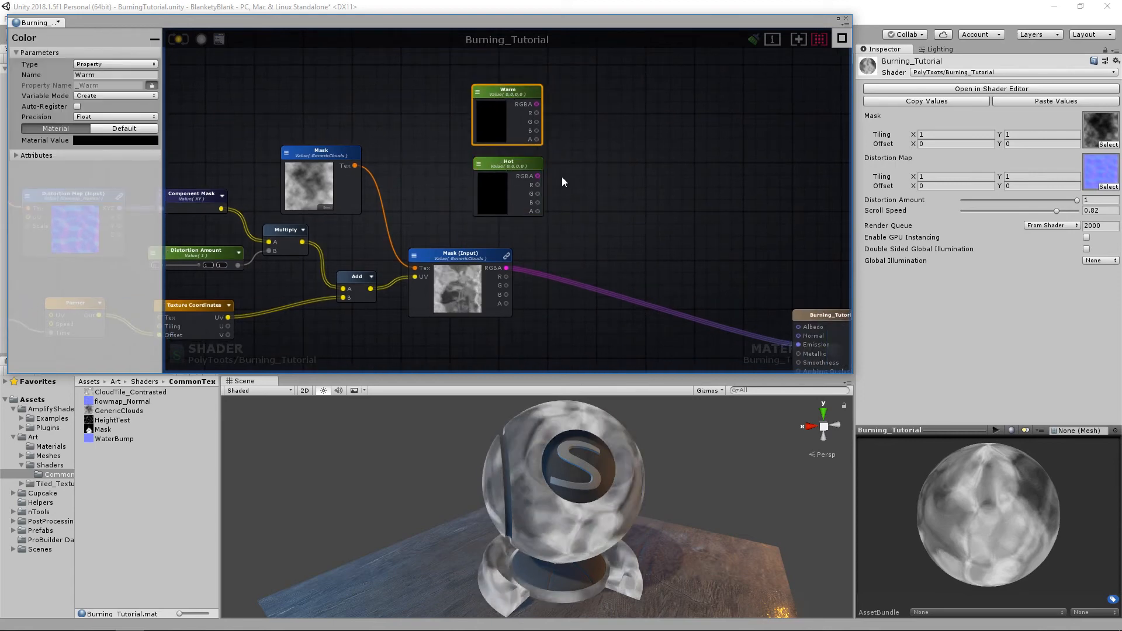
Shift the Warm and Hot nodes away from the output node and add a Lerp node beside them
{"action": "middle_click_drag", "start_coordinate": [563, 176], "coordinate": [546, 187]}
{"action": "left_click", "coordinate": [544, 187]}
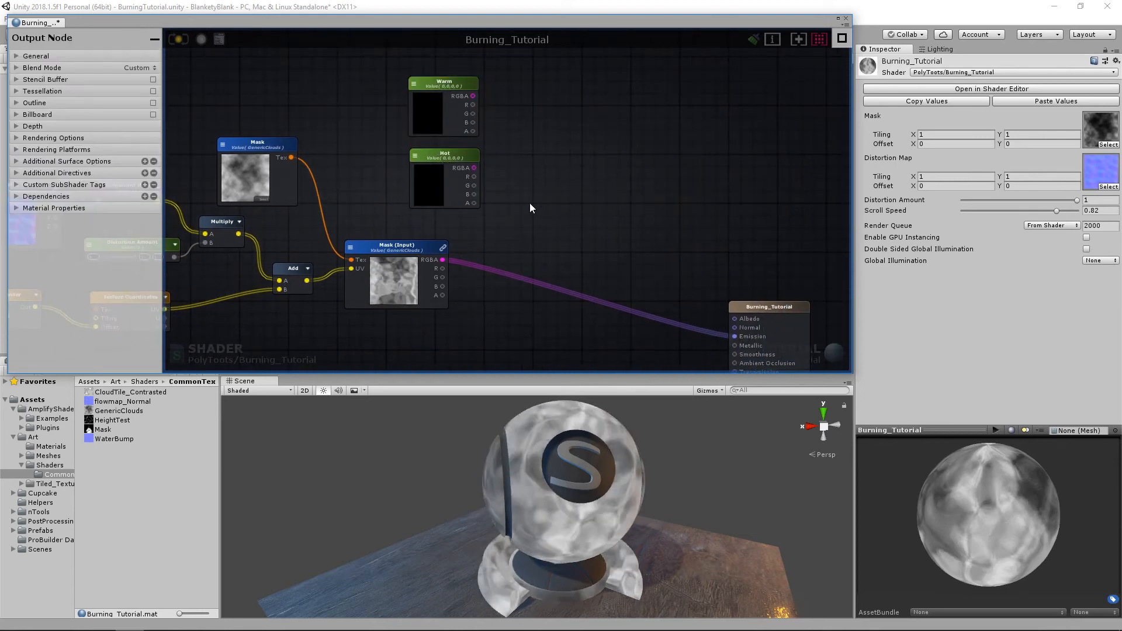
{"action": "left_click_drag", "start_coordinate": [433, 81], "coordinate": [416, 82]}
{"action": "left_click_drag", "start_coordinate": [431, 156], "coordinate": [410, 157]}
{"action": "left_click", "coordinate": [597, 177]}
{"action": "key", "text": "l"}
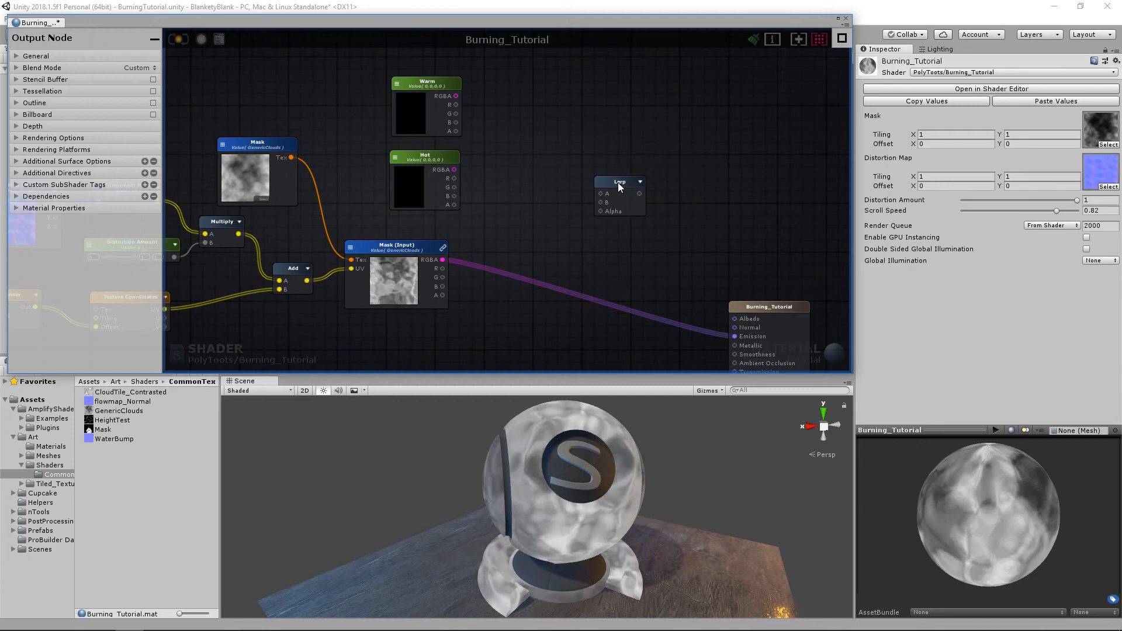
{"action": "left_click", "coordinate": [618, 182]}
{"action": "left_click_drag", "start_coordinate": [571, 162], "coordinate": [428, 123]}
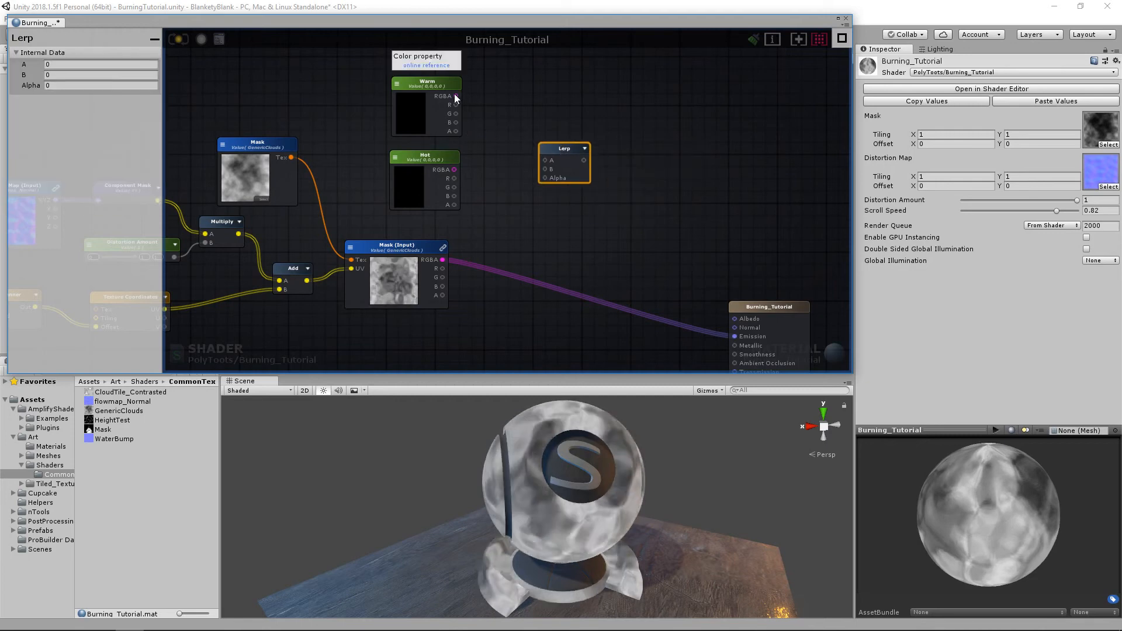
Set the Warm color to orange (about 0.94, 0.73, 0) and the Hot color to yellow (about 1, 0.96, 0.04)
{"action": "left_click", "coordinate": [412, 110]}
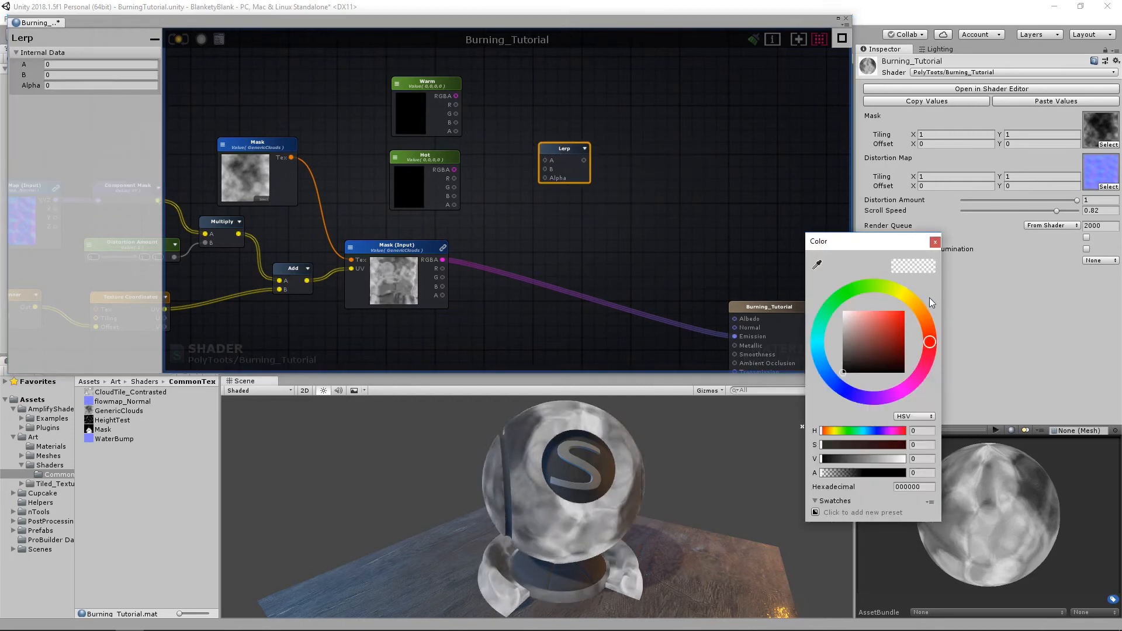
{"action": "left_click", "coordinate": [909, 302]}
{"action": "mouse_move", "coordinate": [903, 321]}
{"action": "left_mouse_down"}
{"action": "mouse_move", "coordinate": [910, 328]}
{"action": "mouse_move", "coordinate": [922, 313]}
{"action": "left_mouse_up"}
{"action": "left_click", "coordinate": [935, 242]}
{"action": "left_click", "coordinate": [412, 190]}
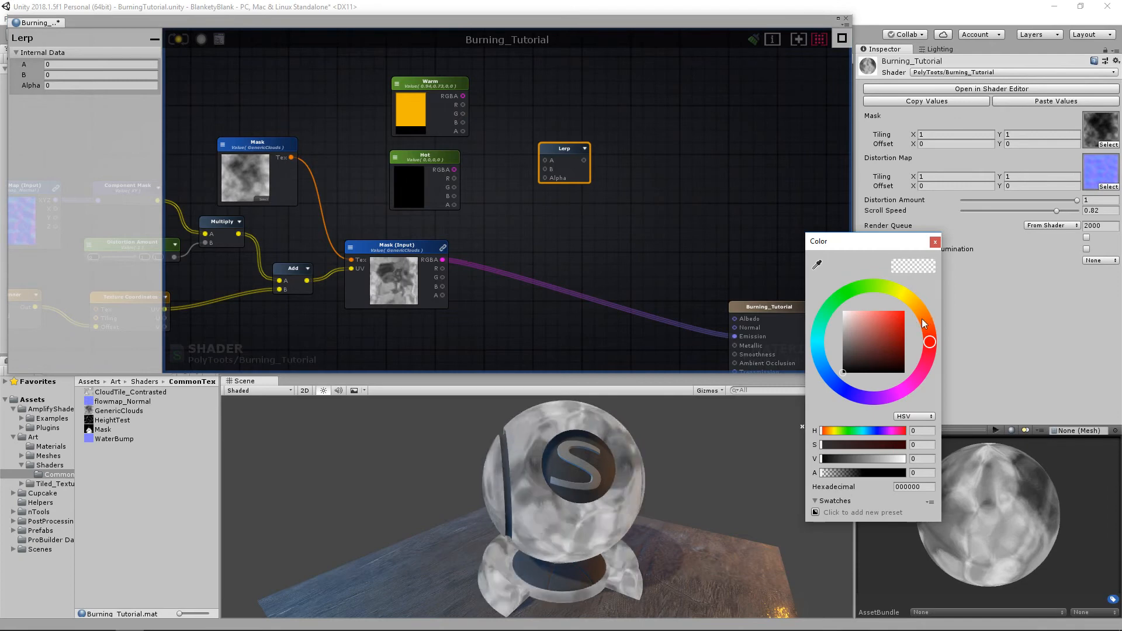
{"action": "left_click_drag", "start_coordinate": [895, 325], "coordinate": [905, 292]}
{"action": "left_click", "coordinate": [934, 242]}
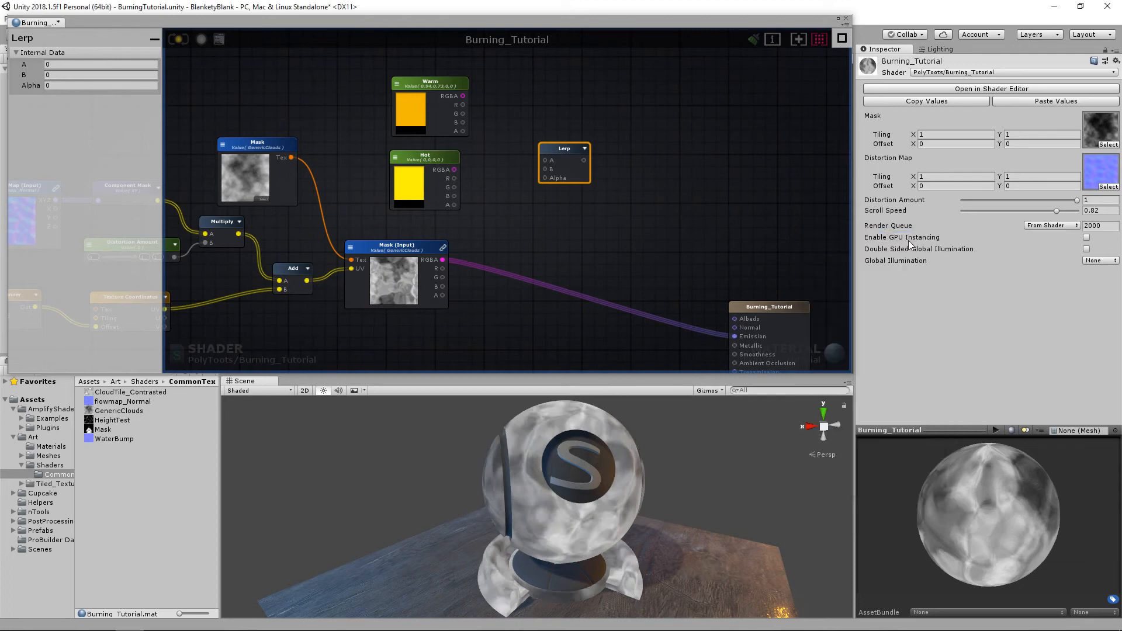
Connect Warm to the Lerp's A input and Hot to its B input, and tidy the three nodes
{"action": "left_click_drag", "start_coordinate": [419, 84], "coordinate": [545, 161]}
{"action": "left_click_drag", "start_coordinate": [461, 169], "coordinate": [555, 132]}
{"action": "left_click", "coordinate": [550, 149]}
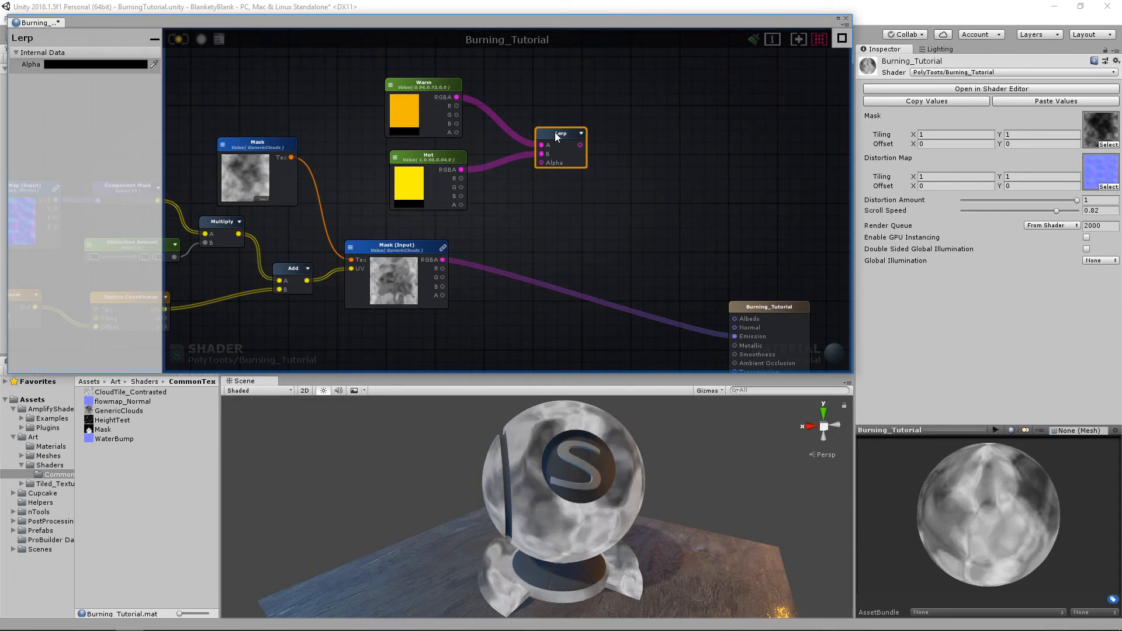
{"action": "left_click", "coordinate": [573, 209]}
{"action": "left_click_drag", "start_coordinate": [433, 85], "coordinate": [438, 84]}
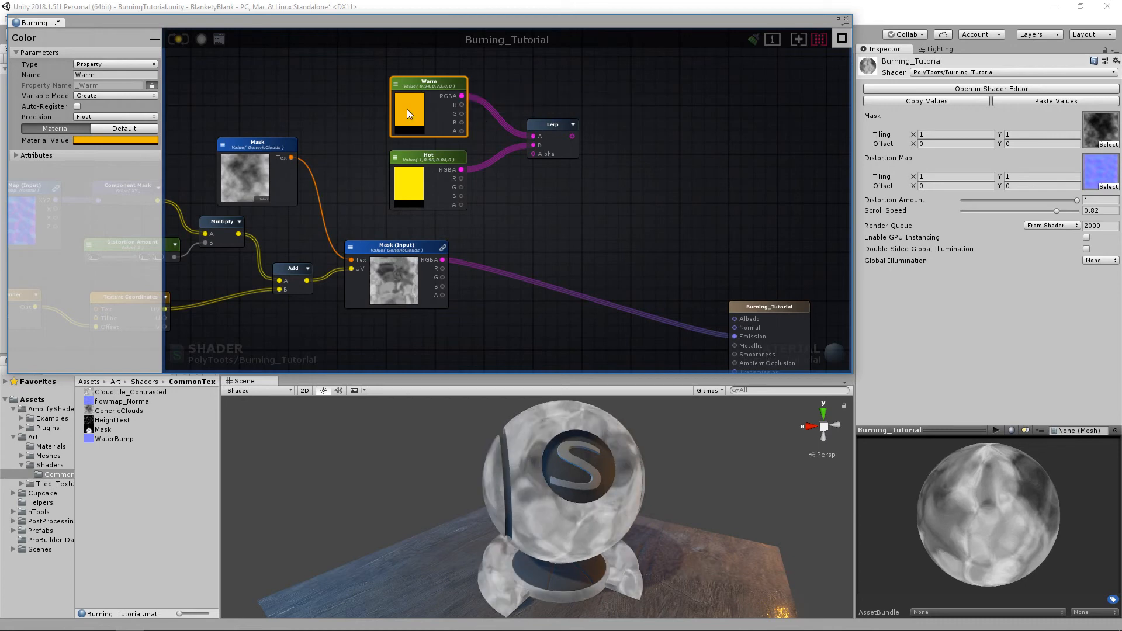
{"action": "left_click", "coordinate": [560, 209]}
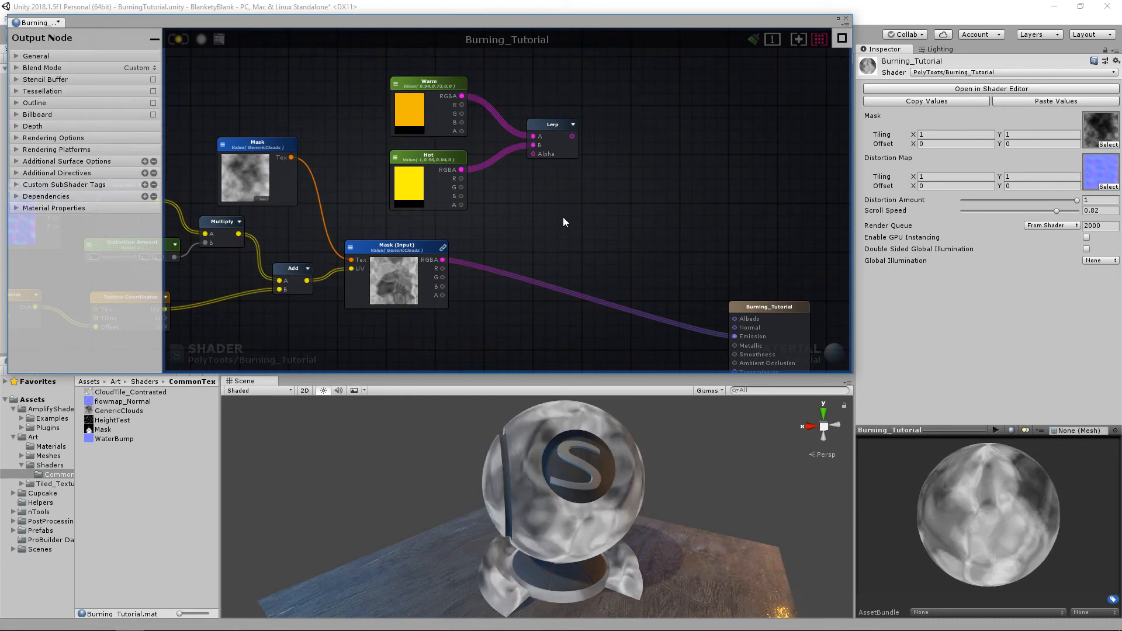
Add a Float node with a maximum of 1 and connect it to the Lerp's Alpha input
{"action": "key", "text": "1"}
{"action": "left_click", "coordinate": [564, 217]}
{"action": "left_click_drag", "start_coordinate": [574, 222], "coordinate": [477, 218]}
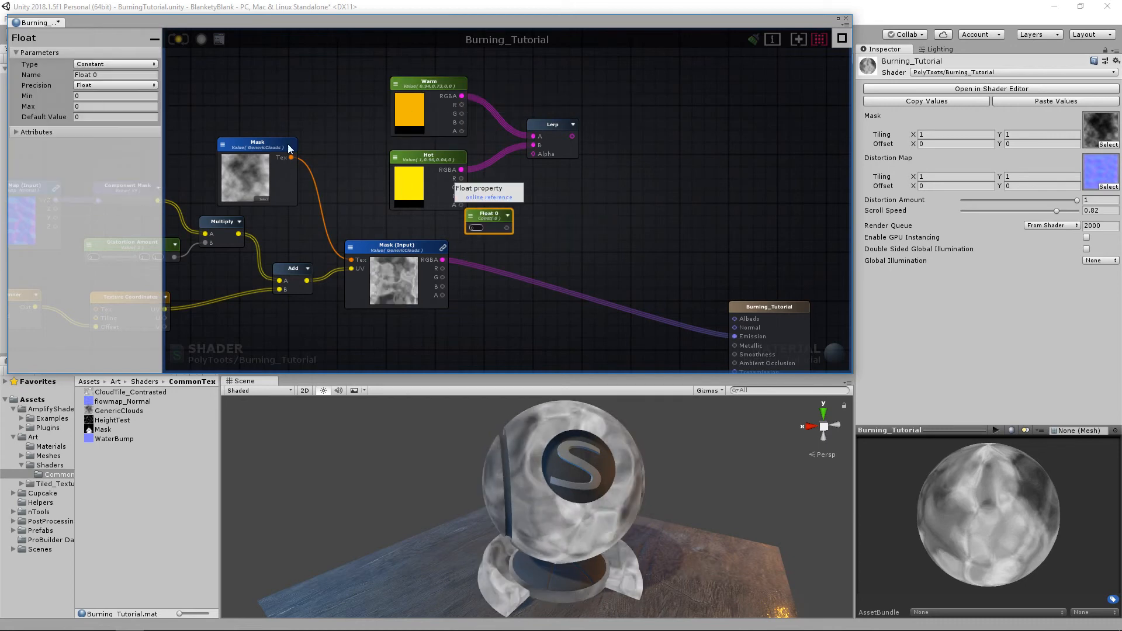
{"action": "left_click", "coordinate": [89, 109]}
{"action": "type", "text": "1"}
{"action": "left_click_drag", "start_coordinate": [552, 233], "coordinate": [523, 156]}
{"action": "left_click", "coordinate": [614, 198]}
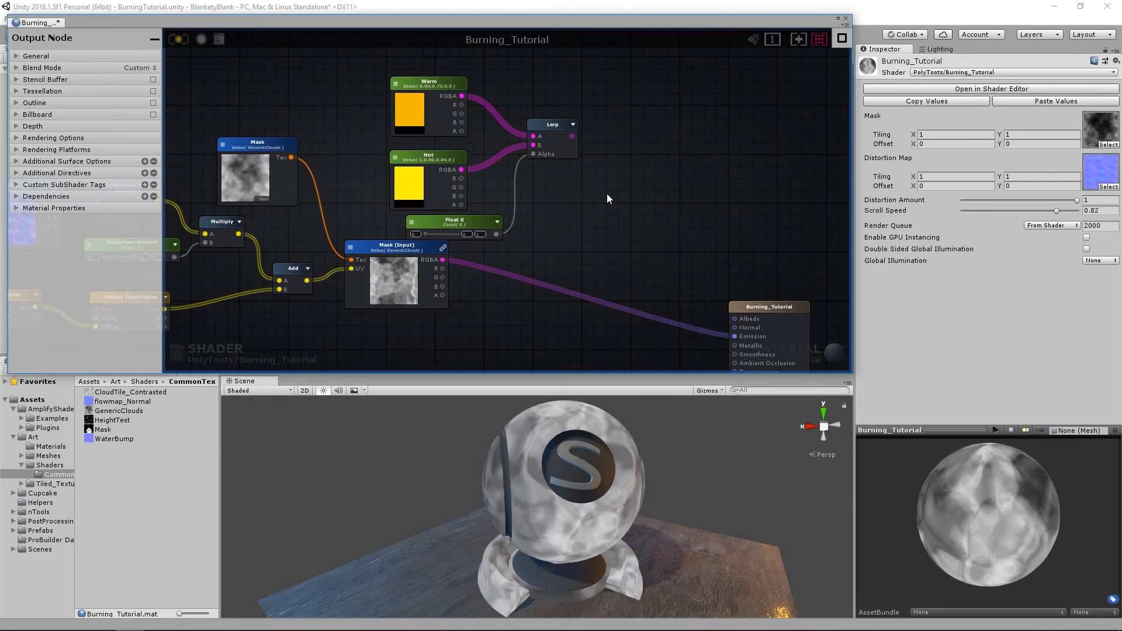
Expand the node previews and slide the Float between 0 and 1 to examine how the Lerp blends both colors
{"action": "left_click_drag", "start_coordinate": [555, 124], "coordinate": [597, 113]}
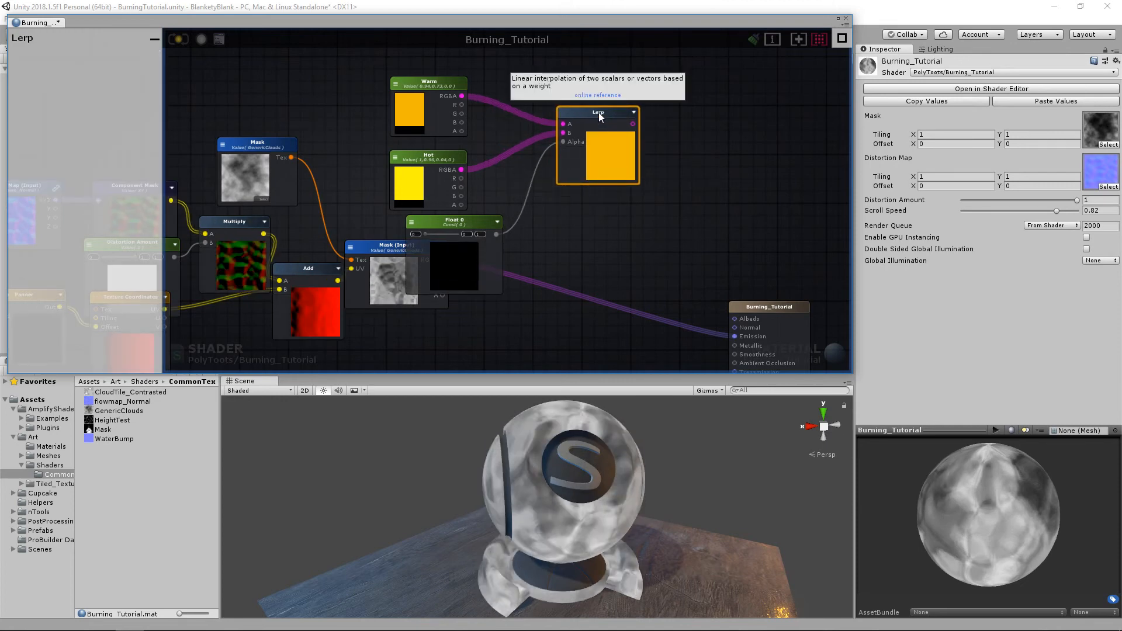
{"action": "scroll", "coordinate": [584, 197], "scroll_direction": "down", "scroll_amount": 3}
{"action": "scroll", "coordinate": [534, 195], "scroll_direction": "up", "scroll_amount": 3}
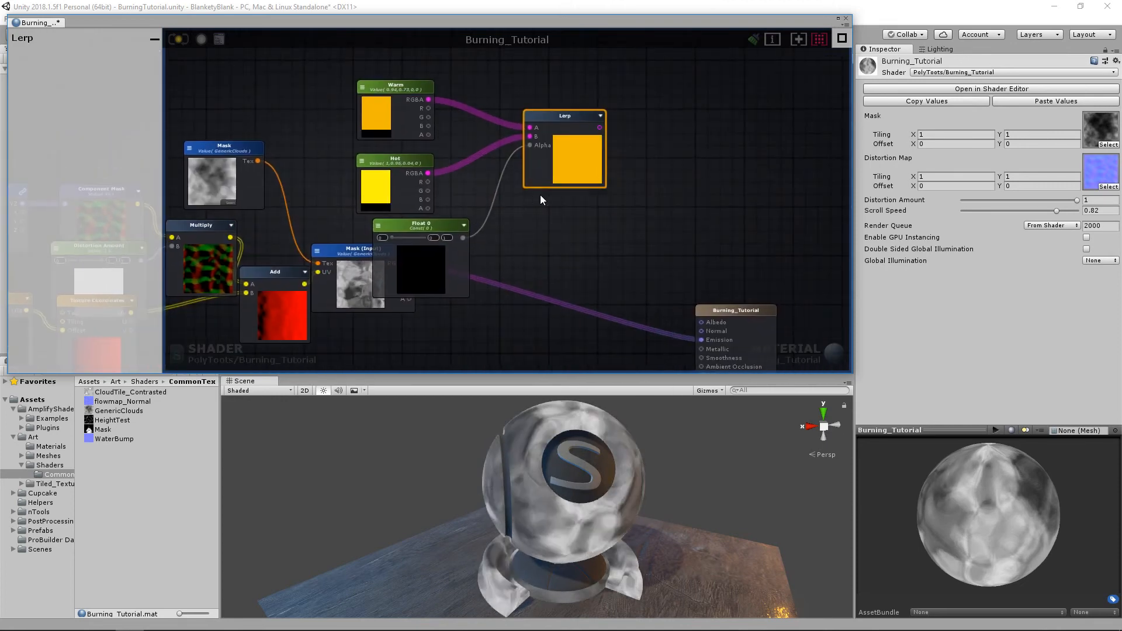
{"action": "left_click_drag", "start_coordinate": [575, 119], "coordinate": [561, 119]}
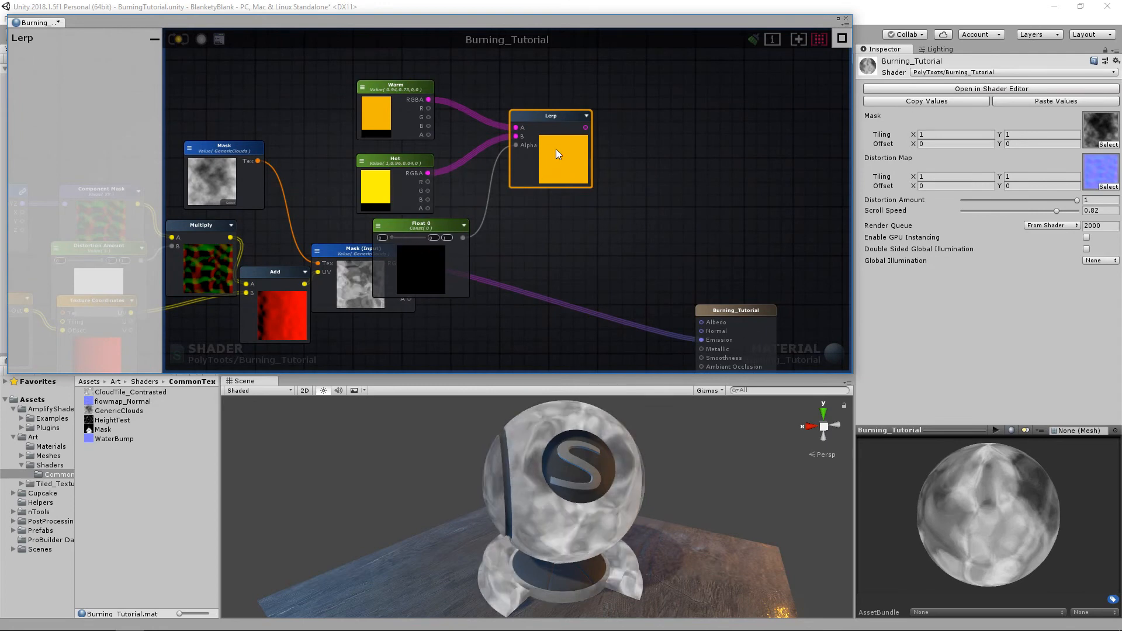
{"action": "left_click_drag", "start_coordinate": [391, 237], "coordinate": [454, 235]}
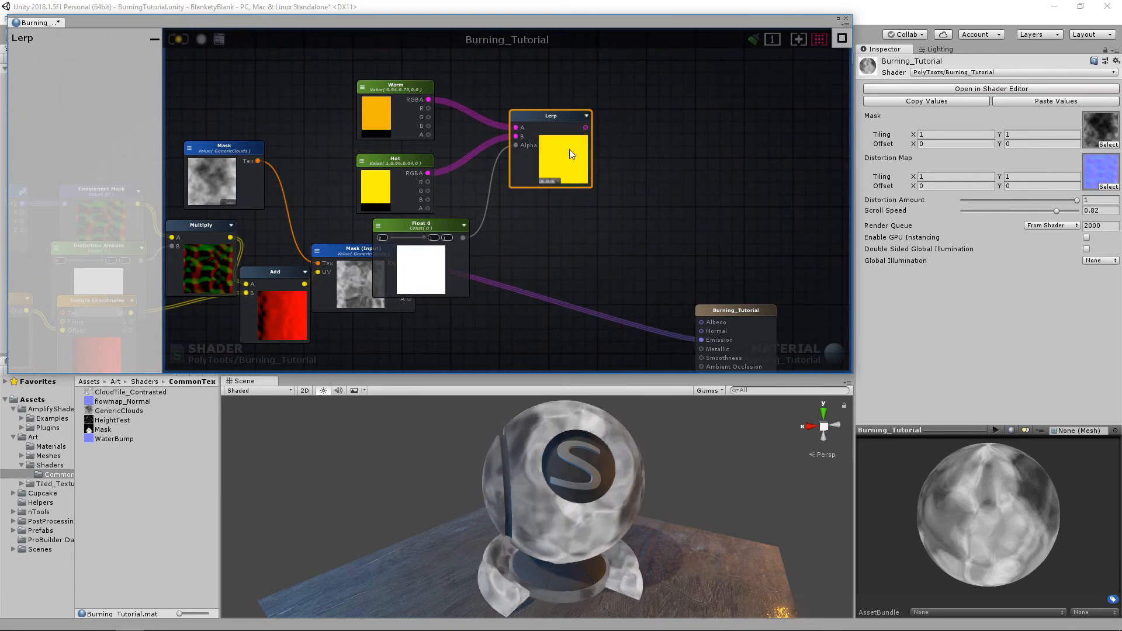
{"action": "mouse_move", "coordinate": [422, 237]}
{"action": "left_mouse_down"}
{"action": "mouse_move", "coordinate": [404, 236]}
{"action": "mouse_move", "coordinate": [466, 225]}
{"action": "mouse_move", "coordinate": [418, 242]}
{"action": "left_mouse_up"}
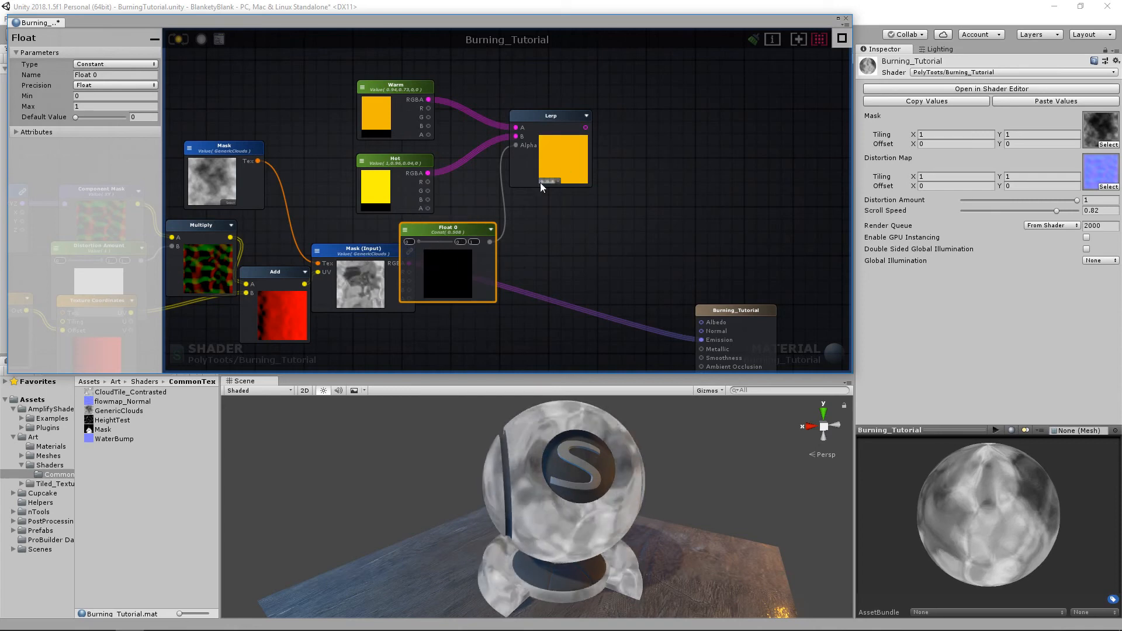
{"action": "left_click_drag", "start_coordinate": [425, 240], "coordinate": [459, 241]}
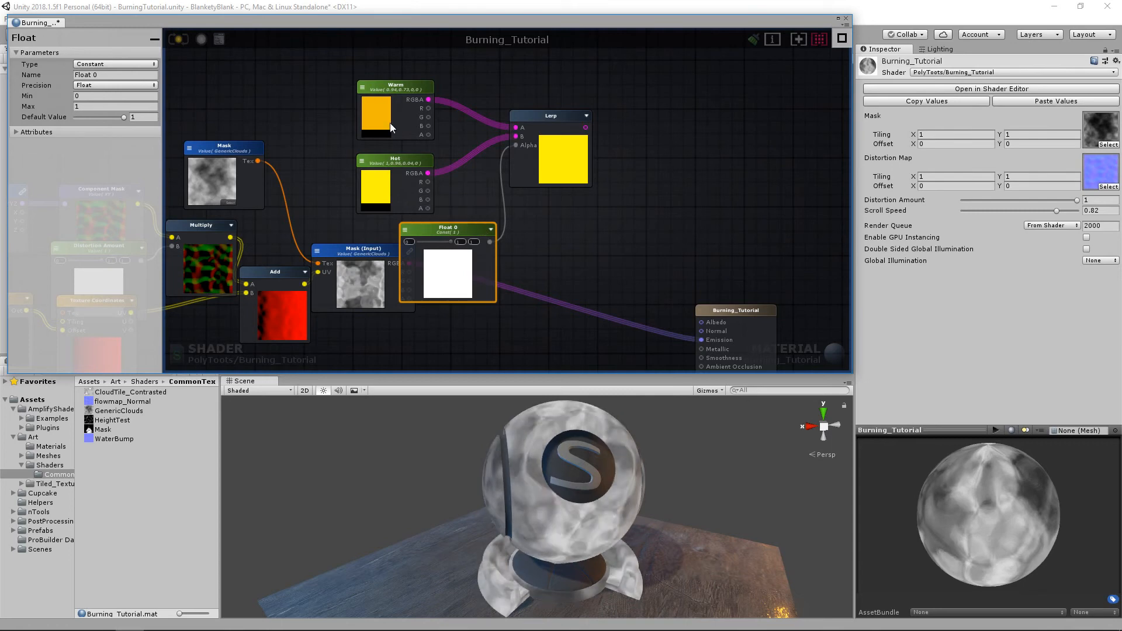
Delete the Float node and connect Mask (Input)'s RGBA output to the Lerp's Alpha input
{"action": "left_click_drag", "start_coordinate": [450, 242], "coordinate": [472, 225]}
{"action": "key", "text": "Delete"}
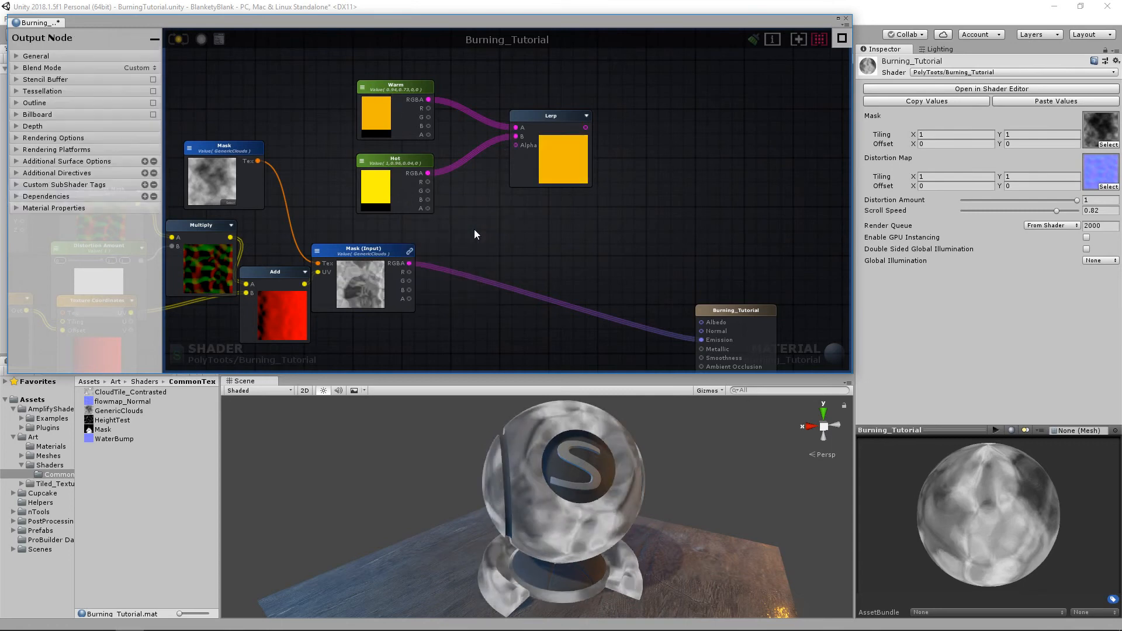
{"action": "left_click_drag", "start_coordinate": [351, 256], "coordinate": [532, 127]}
{"action": "scroll", "coordinate": [556, 166], "scroll_direction": "up", "scroll_amount": 3}
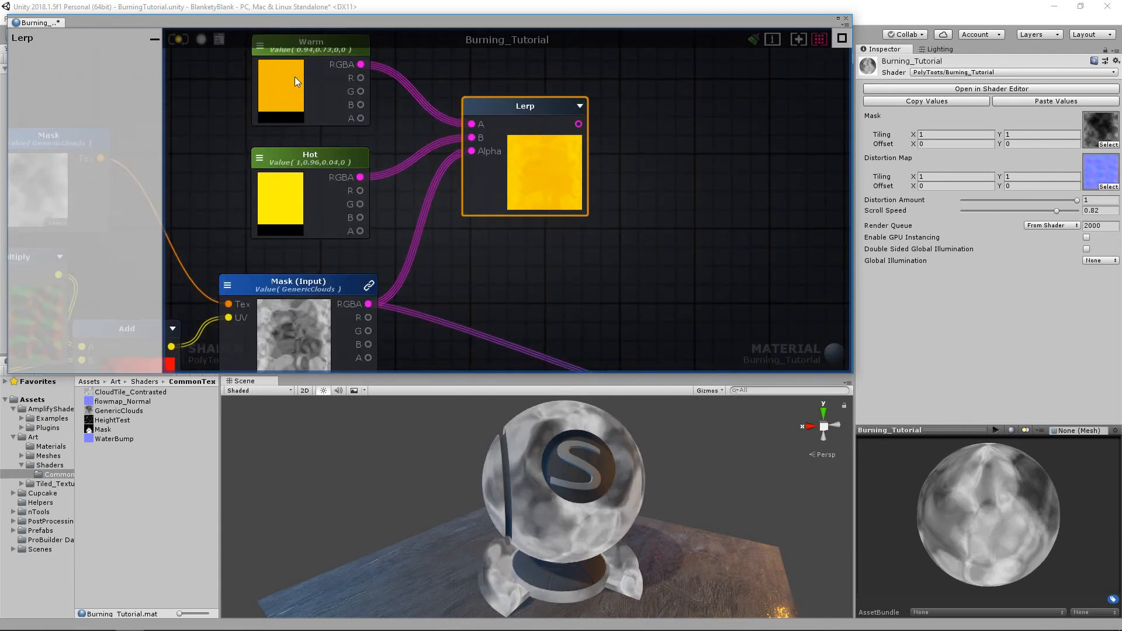
Try a bright green as the Warm color and examine the cloud blend in the Lerp preview
{"action": "middle_click_drag", "start_coordinate": [294, 76], "coordinate": [312, 144]}
{"action": "left_click", "coordinate": [312, 144]}
{"action": "left_click_drag", "start_coordinate": [899, 290], "coordinate": [857, 282]}
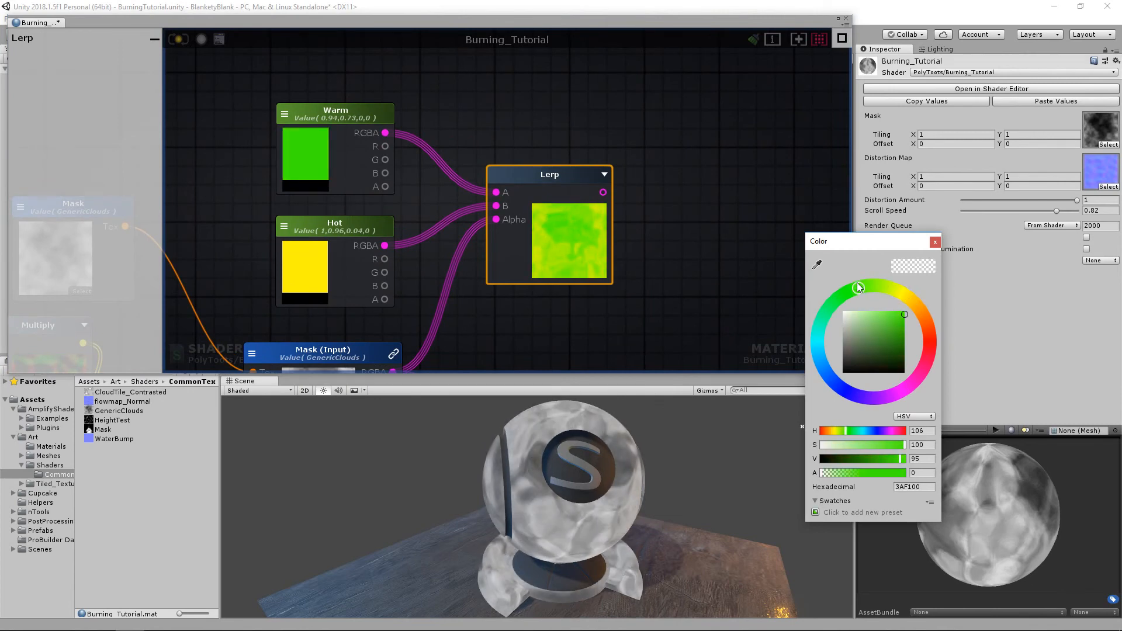
{"action": "left_click_drag", "start_coordinate": [857, 282], "coordinate": [855, 283]}
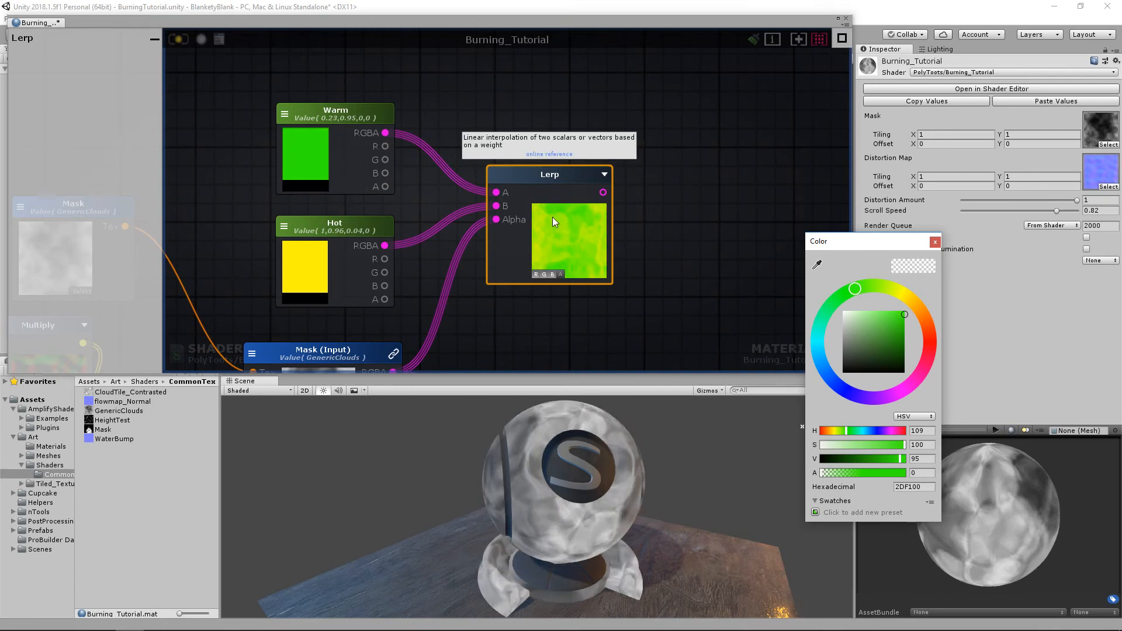
{"action": "middle_click_drag", "start_coordinate": [590, 234], "coordinate": [602, 177]}
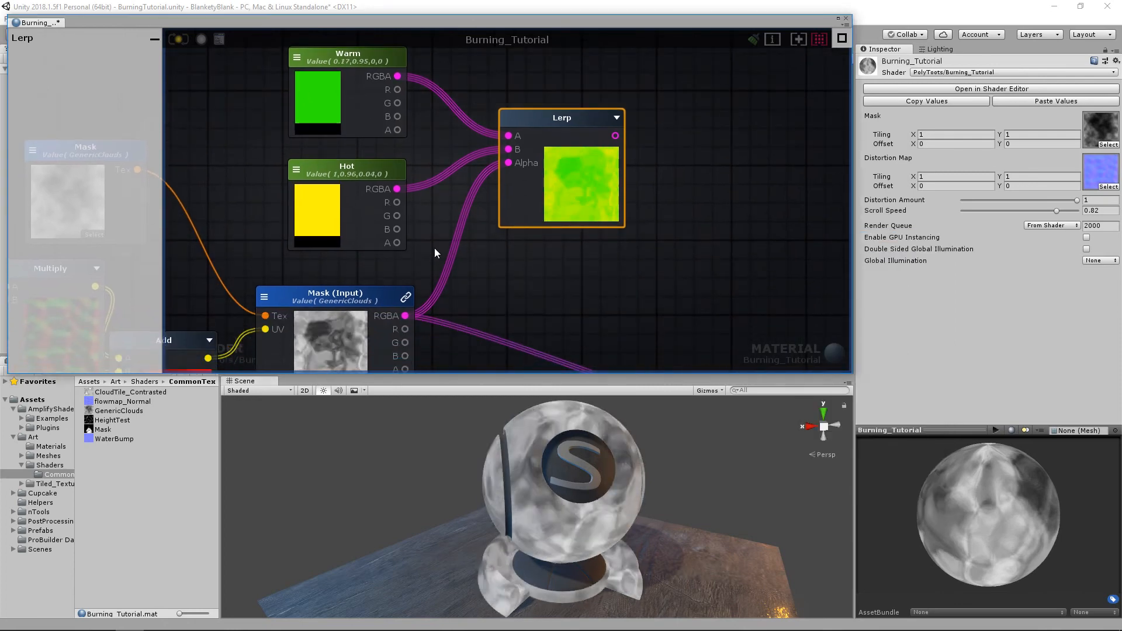
{"action": "middle_click_drag", "start_coordinate": [544, 205], "coordinate": [550, 226]}
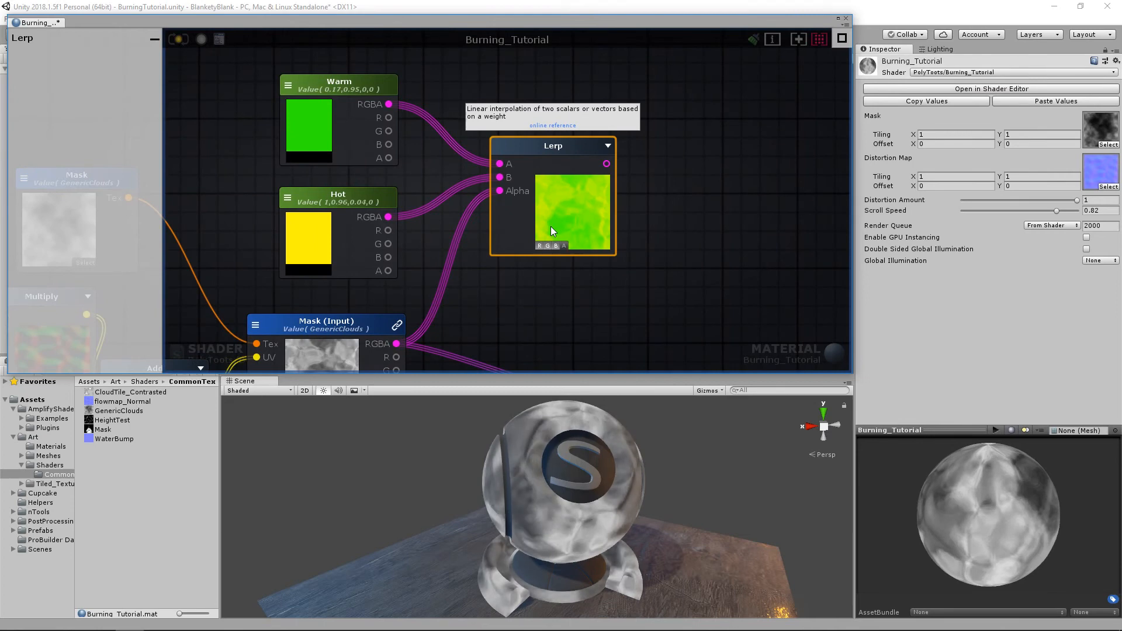
{"action": "left_click_drag", "start_coordinate": [569, 141], "coordinate": [575, 139]}
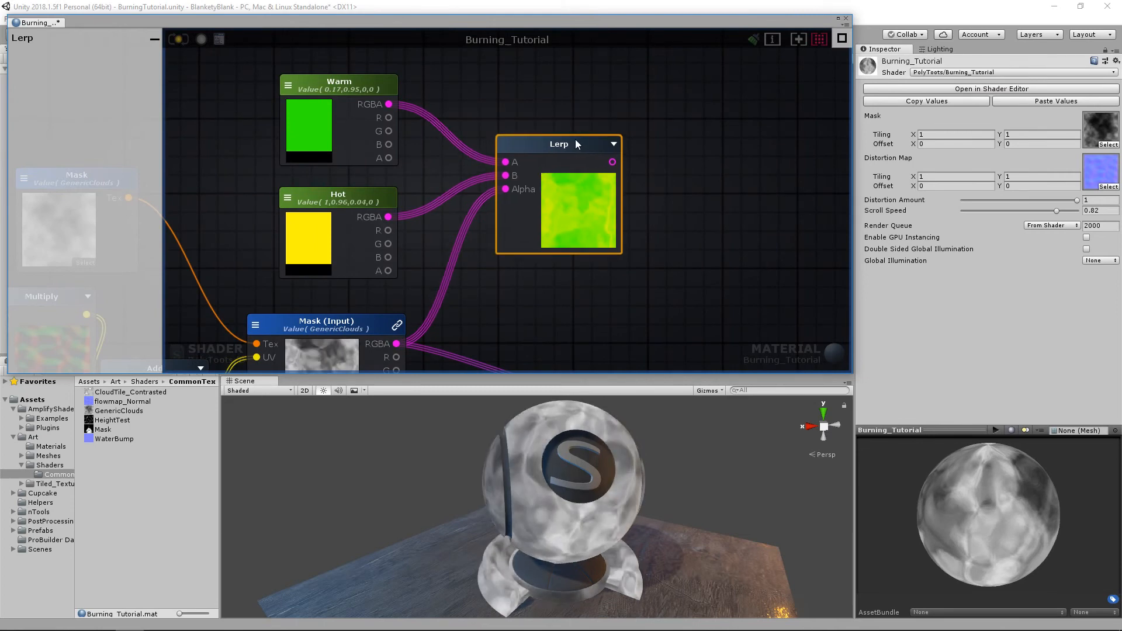
Set the Warm color to a deep orange
{"action": "left_click", "coordinate": [312, 131]}
{"action": "left_click_drag", "start_coordinate": [889, 293], "coordinate": [916, 307]}
{"action": "left_click", "coordinate": [935, 242]}
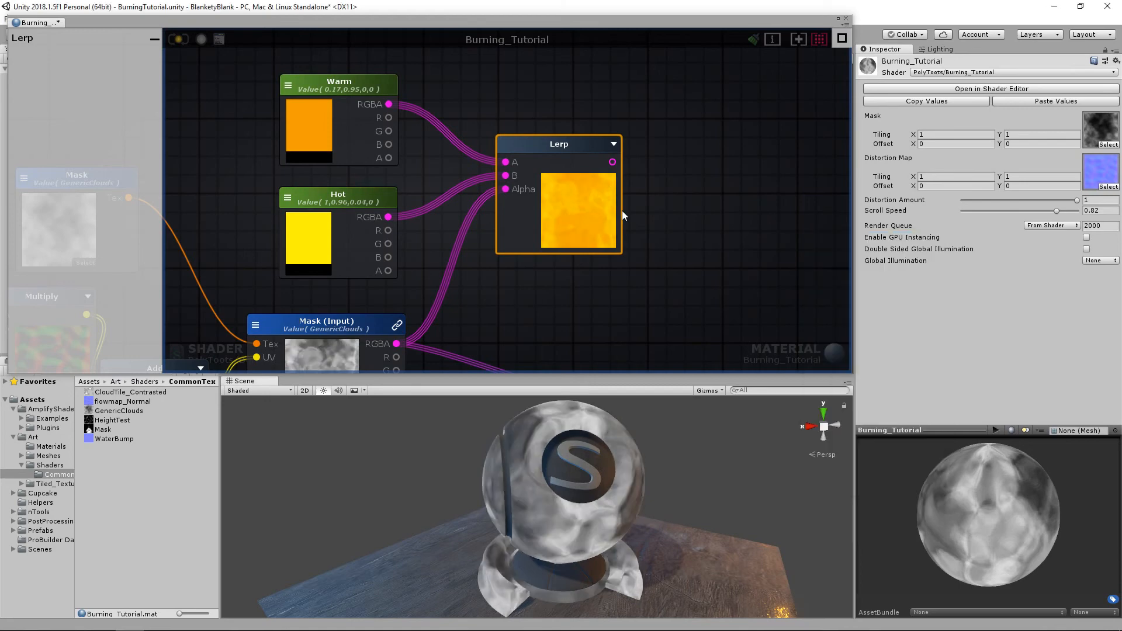
{"action": "scroll", "coordinate": [621, 211], "scroll_direction": "down", "scroll_amount": 2}
{"action": "left_click", "coordinate": [621, 209]}
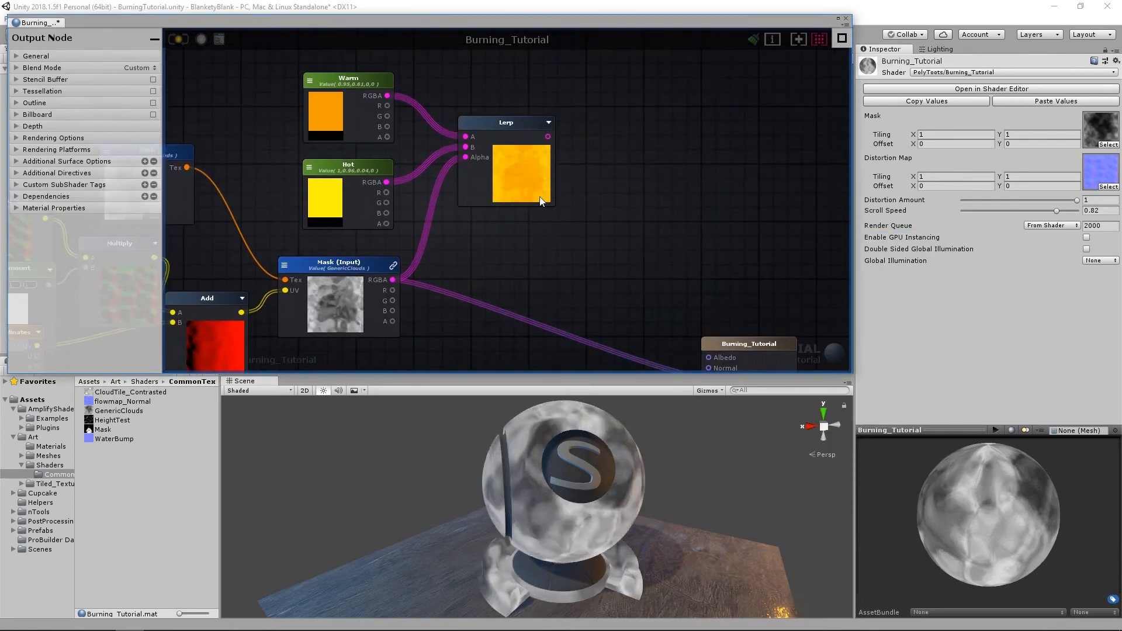
Connect the Lerp output to the Burning_Tutorial node's Emission input, save the shader and inspect it on the scene model
{"action": "middle_click_drag", "start_coordinate": [546, 136], "coordinate": [519, 112]}
{"action": "left_click_drag", "start_coordinate": [520, 113], "coordinate": [681, 355]}
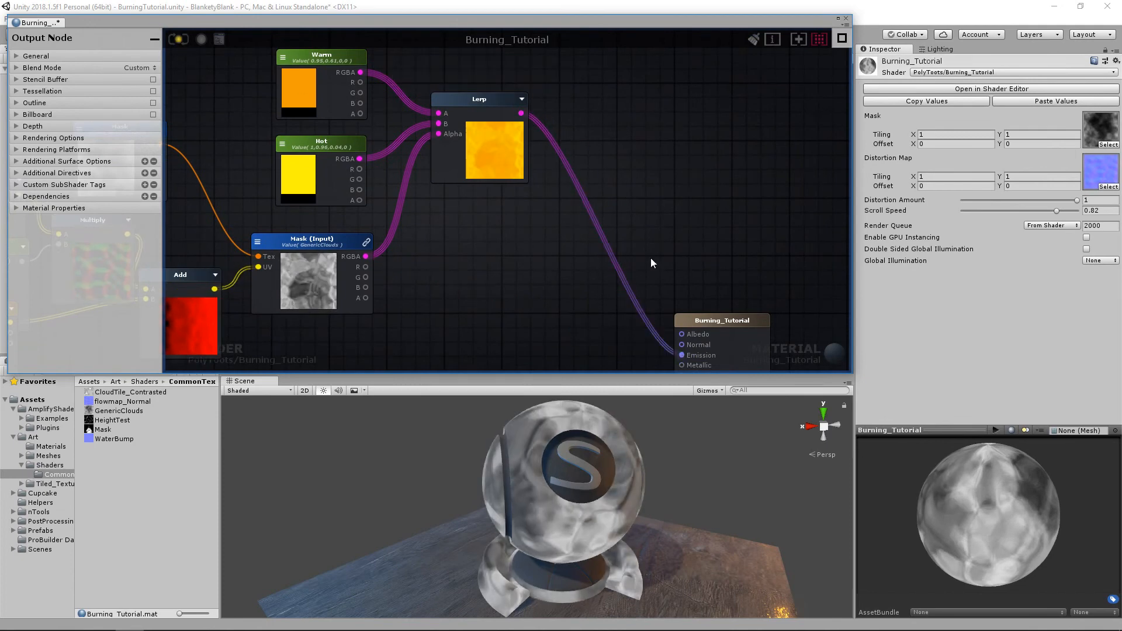
{"action": "key", "text": "ctrl+s"}
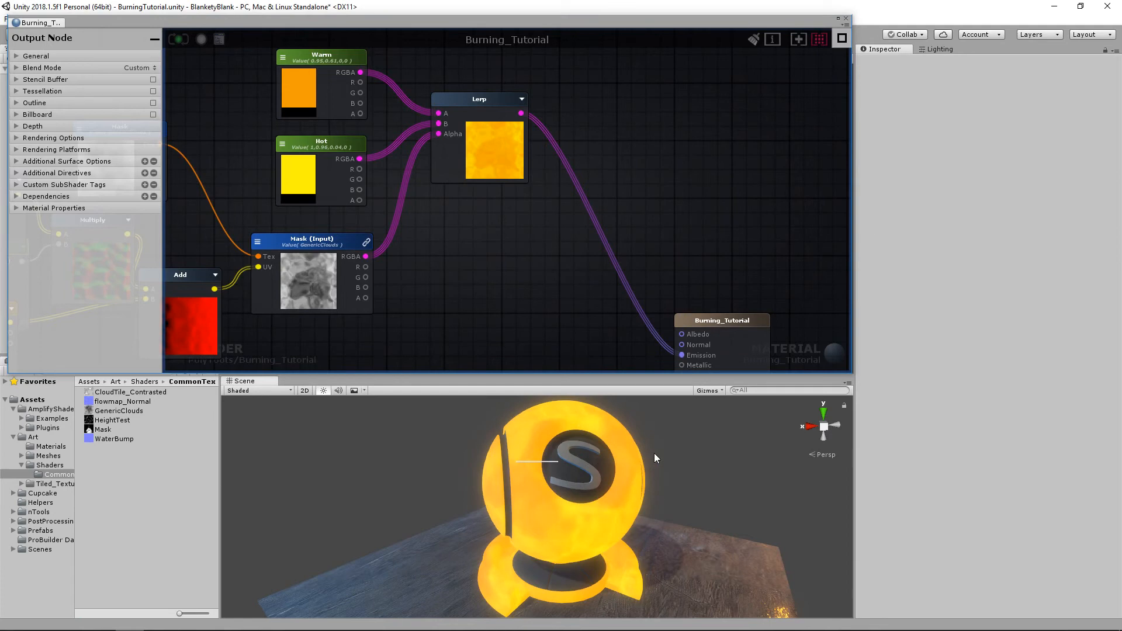
{"action": "mouse_move", "coordinate": [630, 474]}
{"action": "left_mouse_down", "text": "alt"}
{"action": "mouse_move", "coordinate": [726, 458]}
{"action": "mouse_move", "coordinate": [509, 466]}
{"action": "mouse_move", "coordinate": [550, 479]}
{"action": "mouse_move", "coordinate": [628, 474]}
{"action": "left_mouse_up", "text": "alt"}
{"action": "scroll", "coordinate": [648, 465], "scroll_direction": "up", "scroll_amount": 3, "text": "alt"}
{"action": "scroll", "coordinate": [511, 467], "scroll_direction": "down", "scroll_amount": 3, "text": "alt"}
{"action": "scroll", "coordinate": [668, 205], "scroll_direction": "down", "scroll_amount": 4}
{"action": "scroll", "coordinate": [685, 197], "scroll_direction": "up", "scroll_amount": 4}
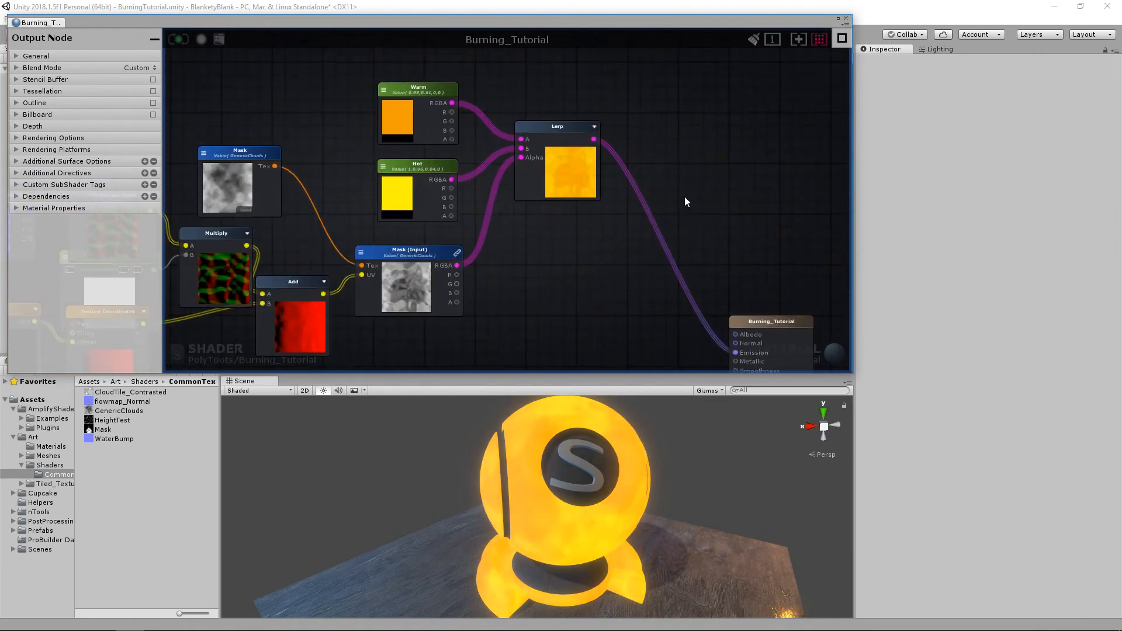
Collapse the node previews and add a Power node just beyond the Lerp node
{"action": "middle_click_drag", "start_coordinate": [685, 197], "coordinate": [631, 178]}
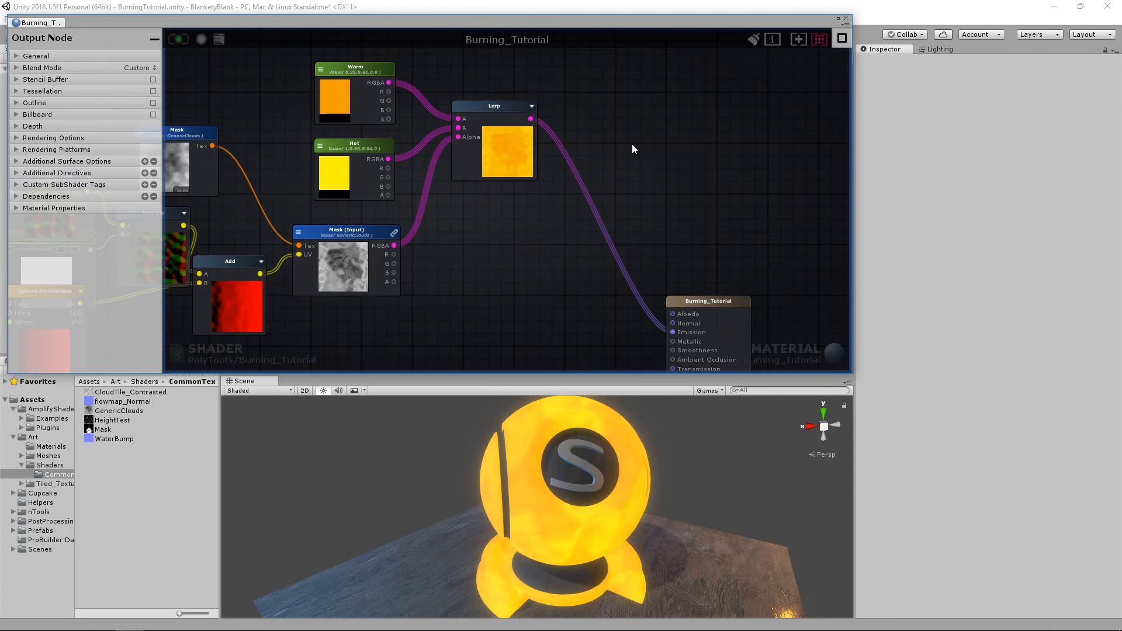
{"action": "key", "text": "p"}
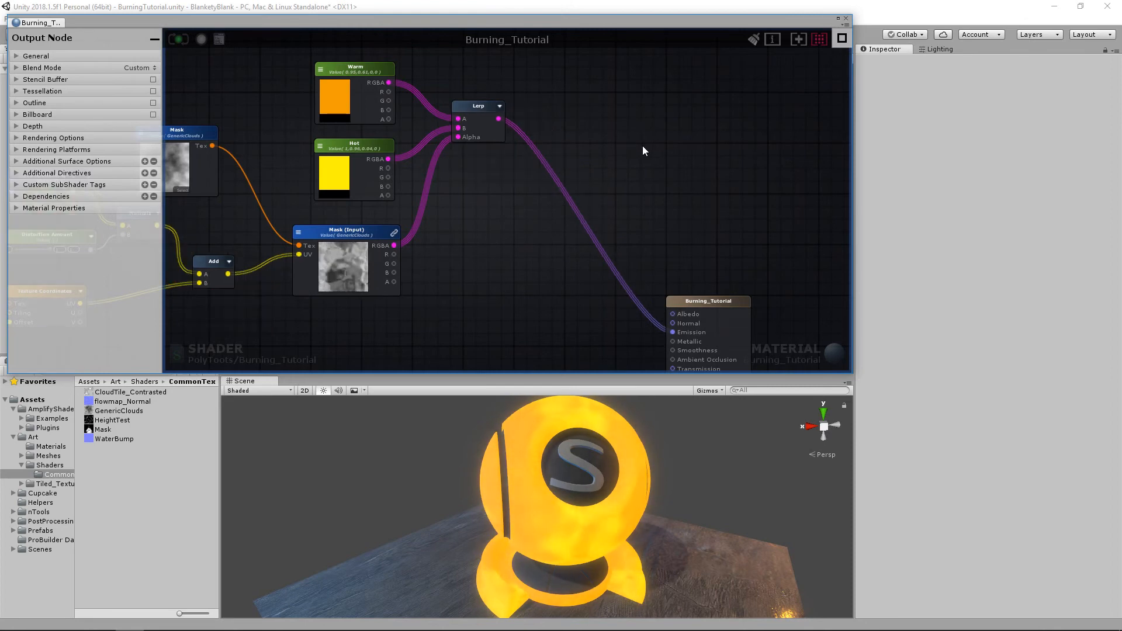
{"action": "right_click", "coordinate": [619, 156]}
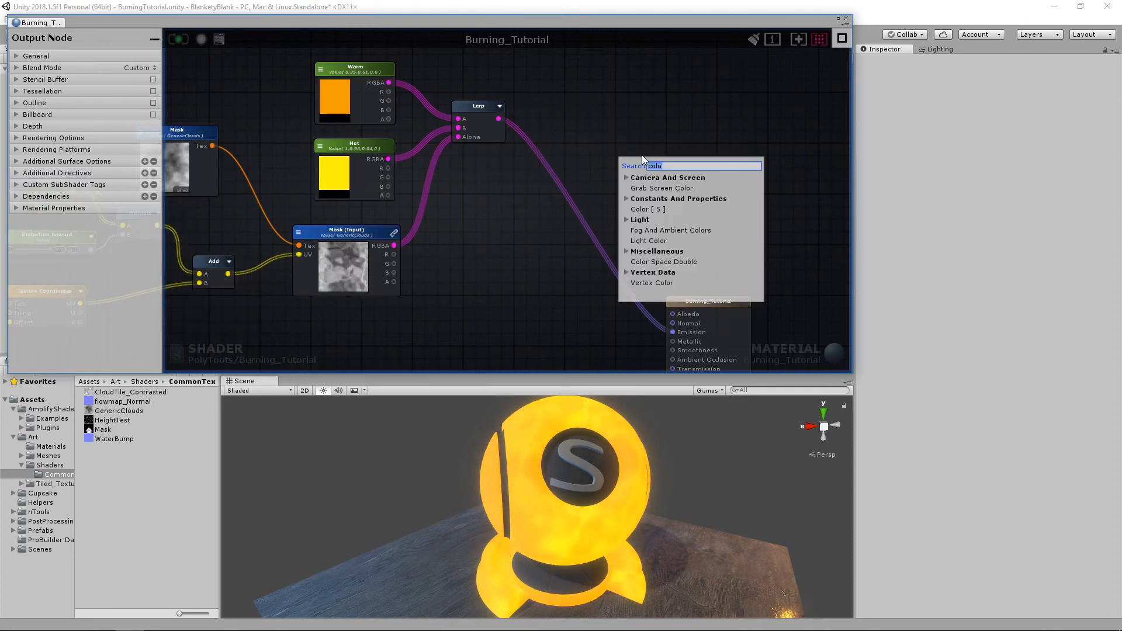
{"action": "type", "text": "powwe"}
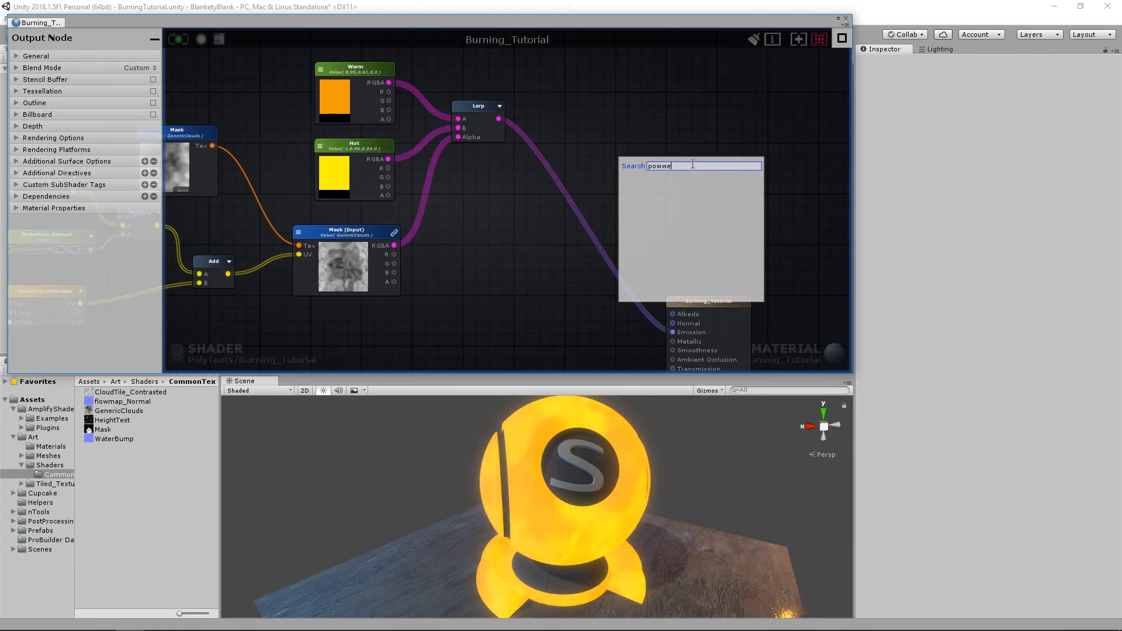
{"action": "key", "text": "BackSpace"}
{"action": "key", "text": "BackSpace"}
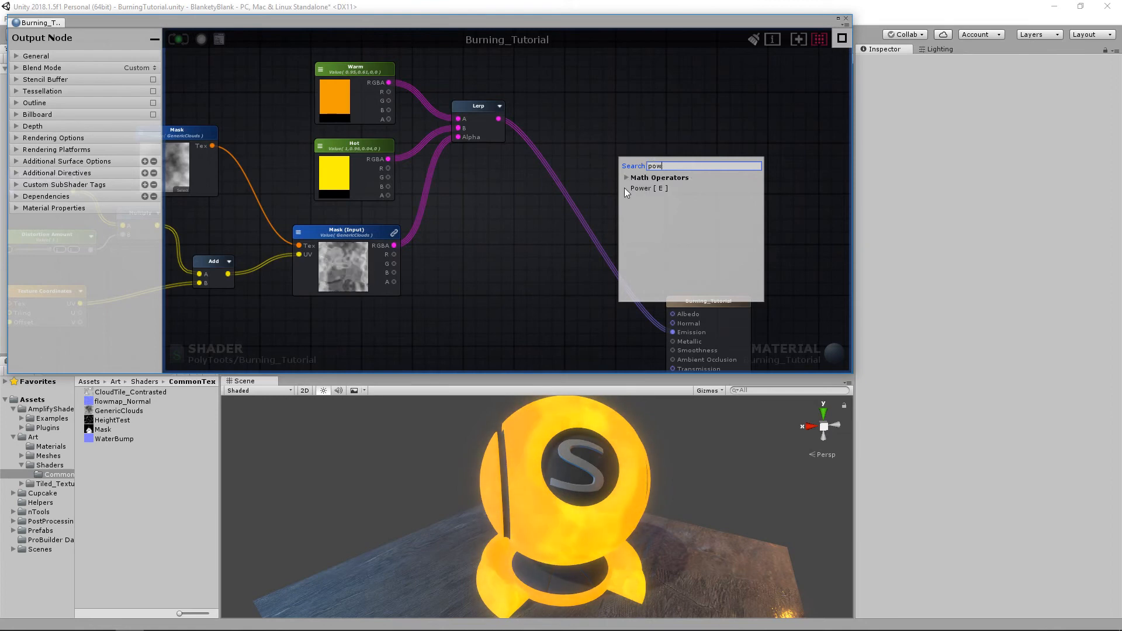
{"action": "left_click", "coordinate": [639, 188]}
{"action": "left_click_drag", "start_coordinate": [650, 162], "coordinate": [580, 86]}
Add a Multiply node above the Burning_Tutorial output node
{"action": "middle_click_drag", "start_coordinate": [690, 187], "coordinate": [713, 233]}
{"action": "left_click", "coordinate": [713, 233]}
{"action": "key", "text": "m"}
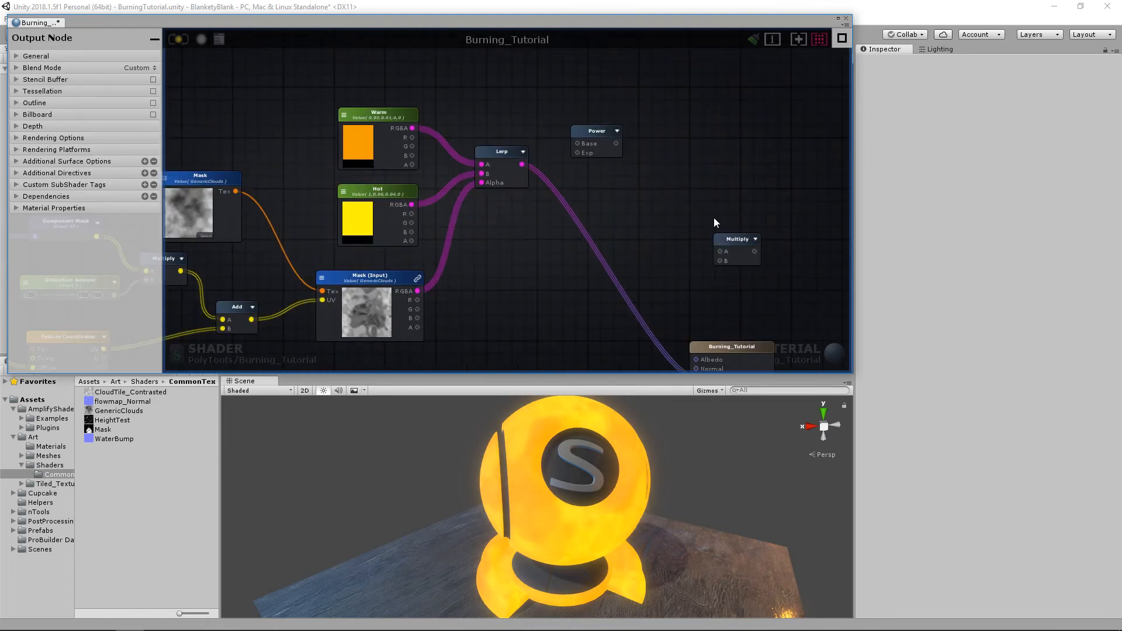
Connect the Lerp output to the Power node's Base input and arrange the Power and Multiply nodes beside the Lerp node
{"action": "left_click_drag", "start_coordinate": [728, 236], "coordinate": [689, 177]}
{"action": "left_click_drag", "start_coordinate": [589, 129], "coordinate": [598, 153]}
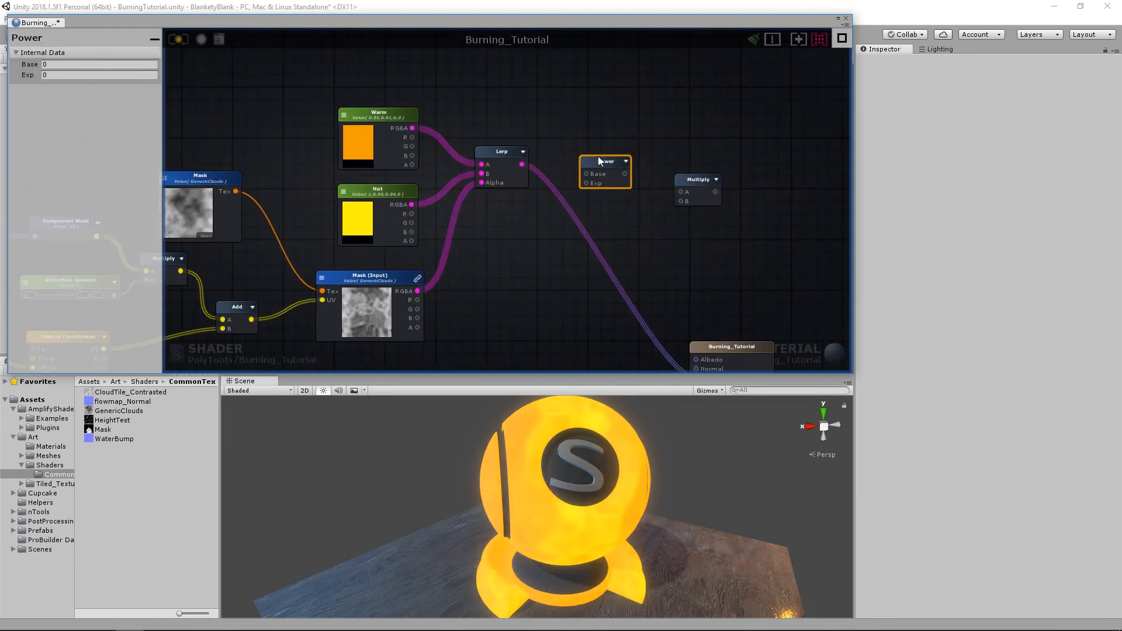
{"action": "left_click_drag", "start_coordinate": [695, 179], "coordinate": [668, 145]}
{"action": "left_click", "coordinate": [662, 210]}
{"action": "left_click_drag", "start_coordinate": [599, 147], "coordinate": [580, 120]}
{"action": "left_click_drag", "start_coordinate": [522, 164], "coordinate": [559, 128]}
{"action": "left_click_drag", "start_coordinate": [580, 121], "coordinate": [580, 101]}
{"action": "left_click", "coordinate": [642, 232]}
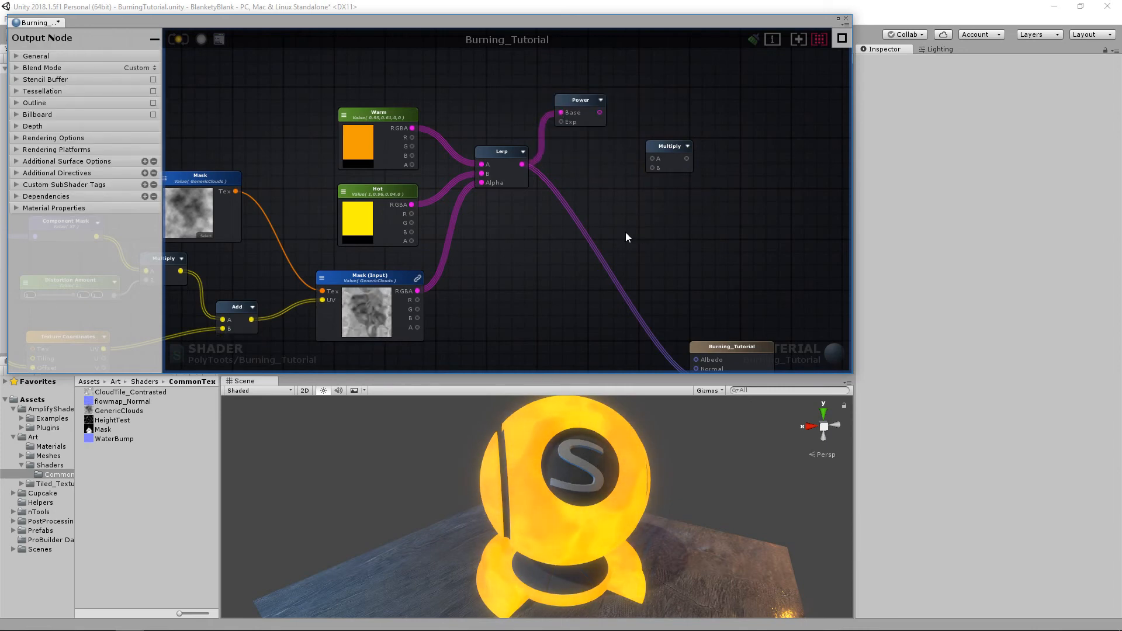
Add a constant Float node below the Power node and set its value to 1
{"action": "key", "text": "1"}
{"action": "left_click", "coordinate": [616, 237]}
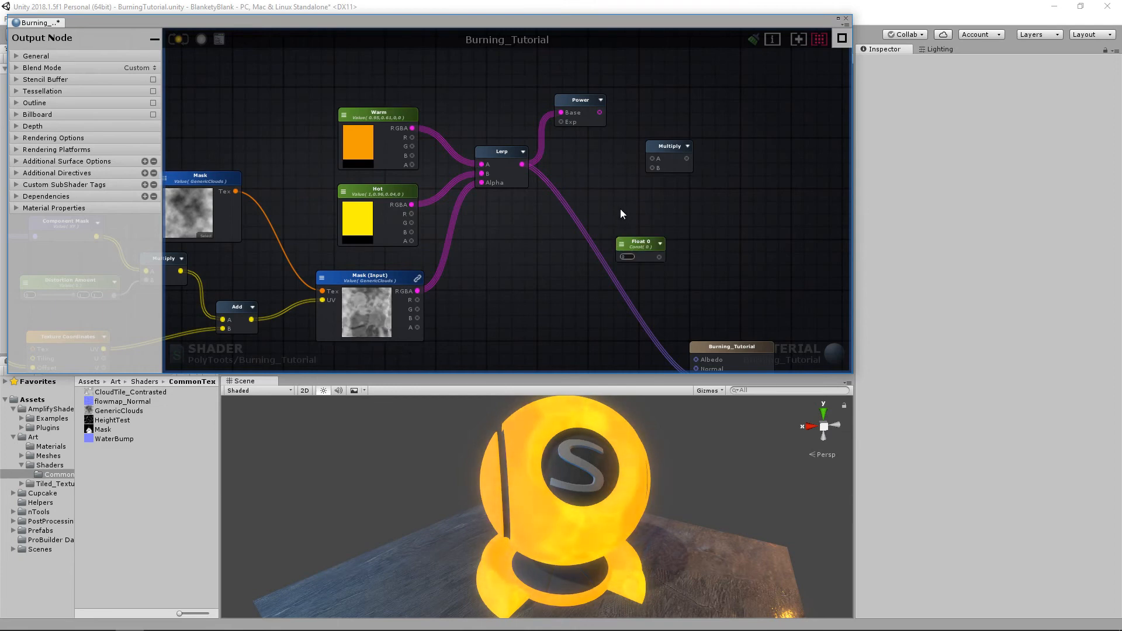
{"action": "left_click_drag", "start_coordinate": [633, 249], "coordinate": [609, 207]}
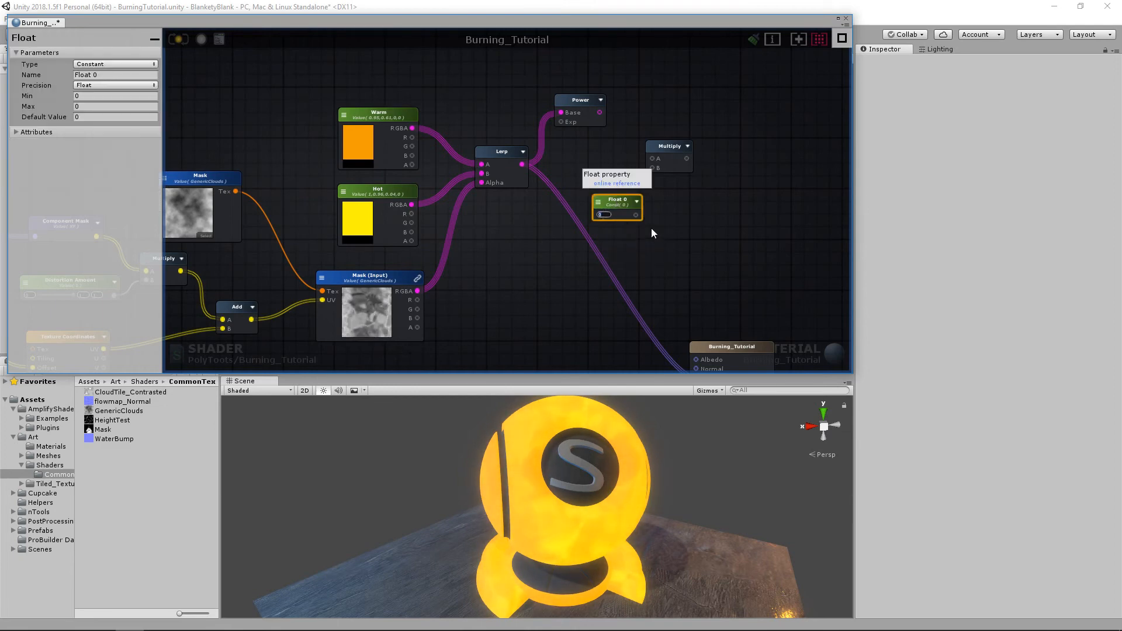
{"action": "type", "text": "1"}
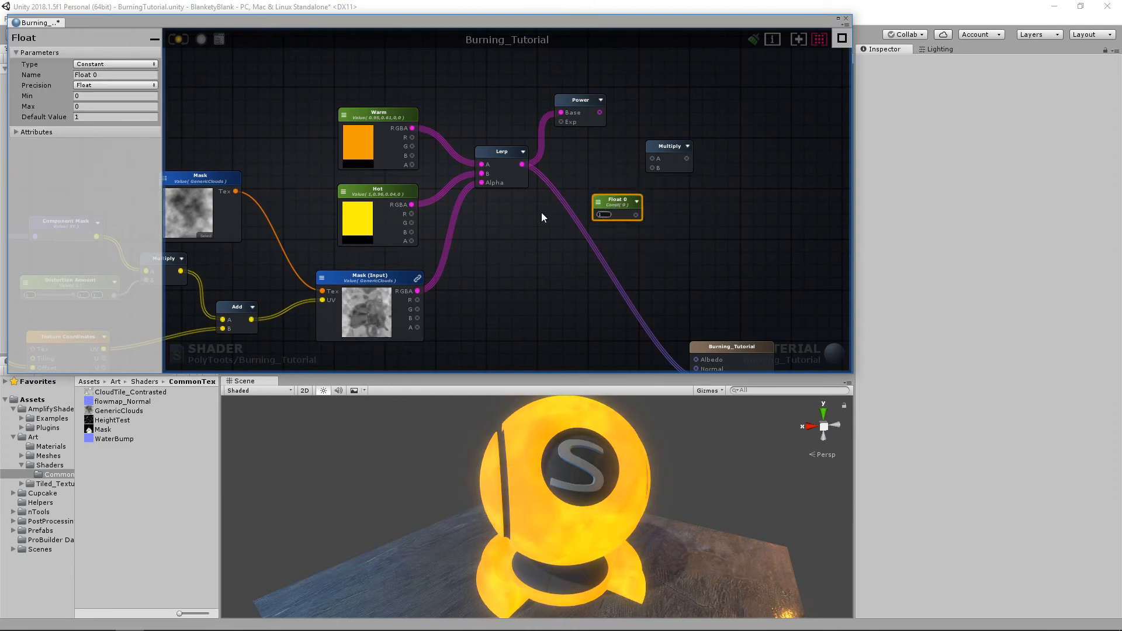
Connect the Float to Power's Exp and Multiply's B inputs, and the Power output to Multiply's A
{"action": "left_click_drag", "start_coordinate": [607, 199], "coordinate": [531, 218]}
{"action": "left_click_drag", "start_coordinate": [571, 100], "coordinate": [591, 107]}
{"action": "left_click_drag", "start_coordinate": [549, 231], "coordinate": [592, 147]}
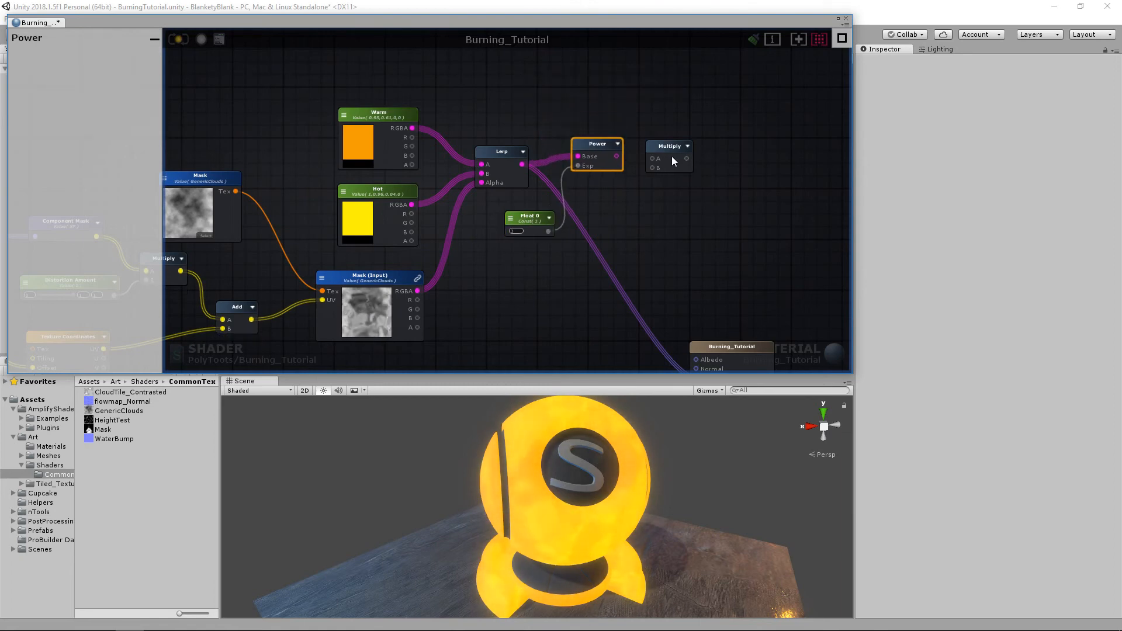
{"action": "left_click_drag", "start_coordinate": [671, 153], "coordinate": [688, 156]}
{"action": "left_click_drag", "start_coordinate": [617, 157], "coordinate": [667, 161]}
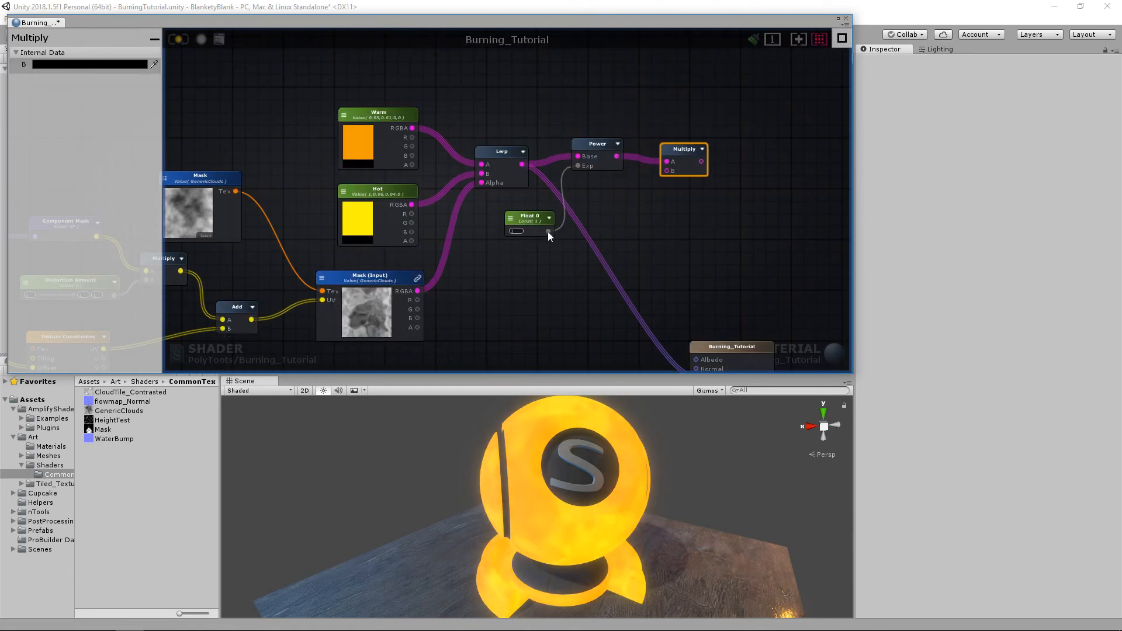
{"action": "left_click_drag", "start_coordinate": [549, 231], "coordinate": [668, 171]}
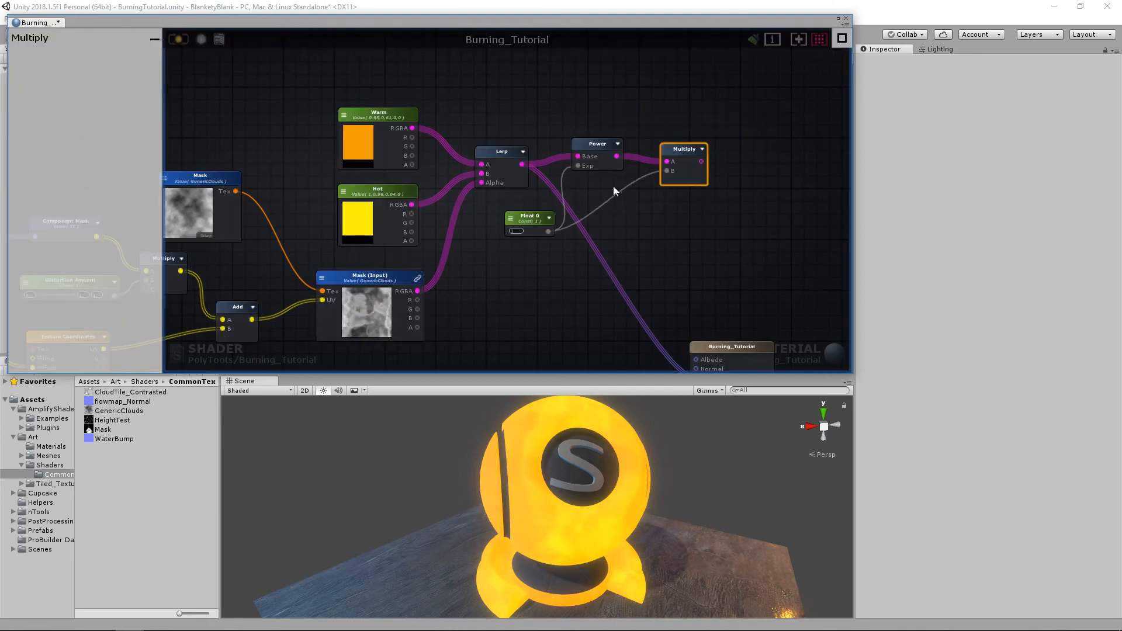
Expand the node previews and spread out the Float, Power and Multiply nodes so they do not overlap the Lerp node
{"action": "left_click_drag", "start_coordinate": [528, 217], "coordinate": [590, 218]}
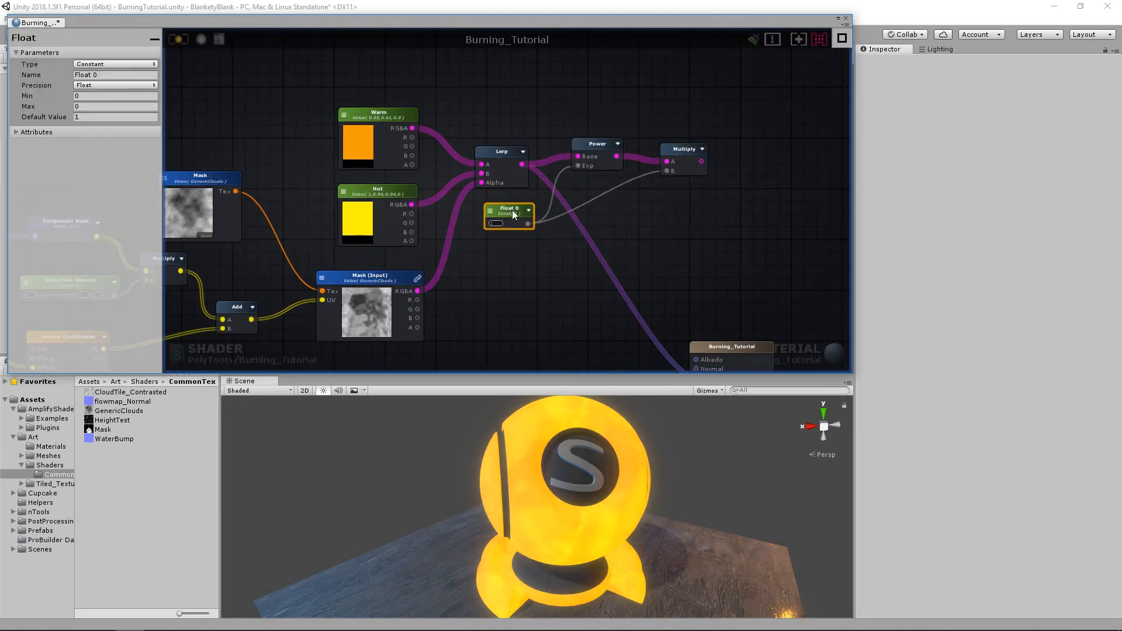
{"action": "left_click", "coordinate": [681, 149]}
{"action": "left_click", "coordinate": [678, 237]}
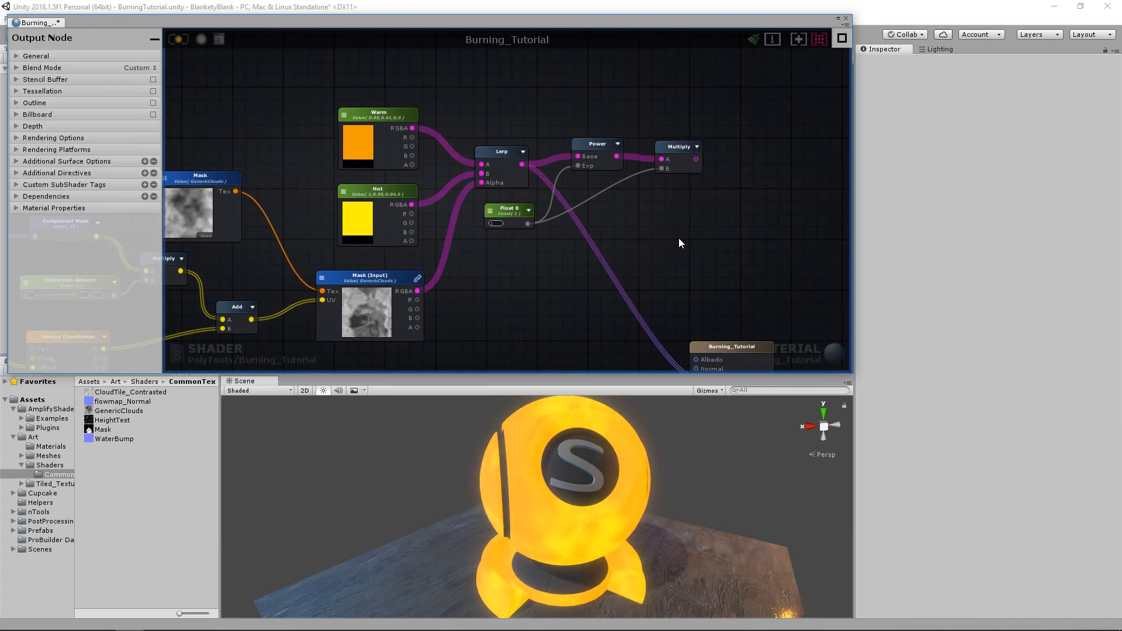
{"action": "left_click_drag", "start_coordinate": [723, 149], "coordinate": [767, 149]}
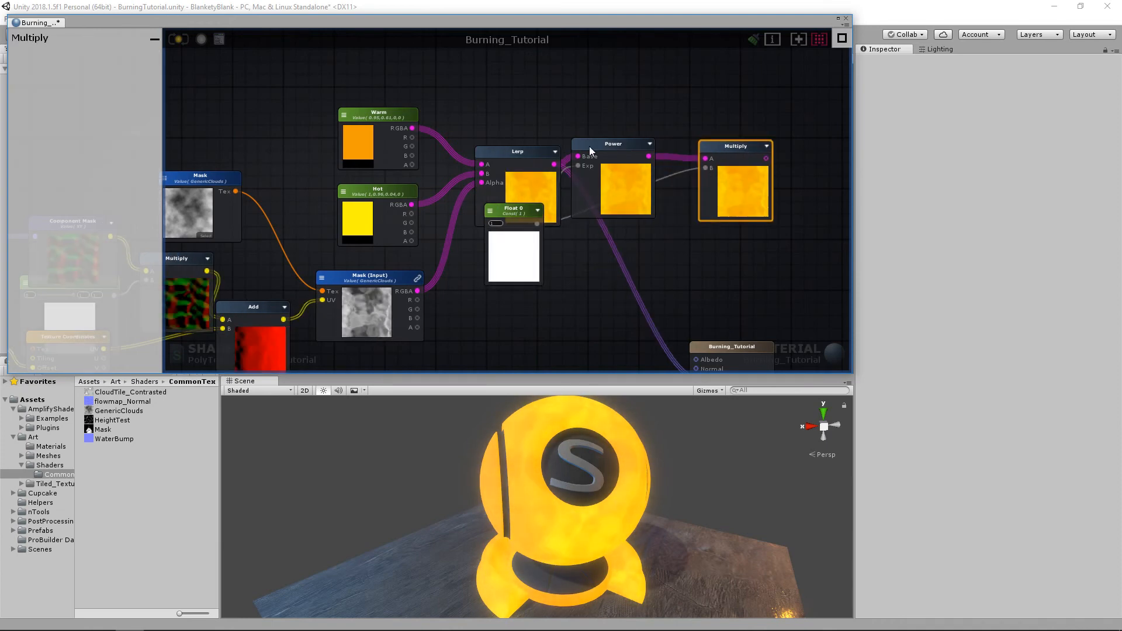
{"action": "left_click_drag", "start_coordinate": [588, 146], "coordinate": [630, 150]}
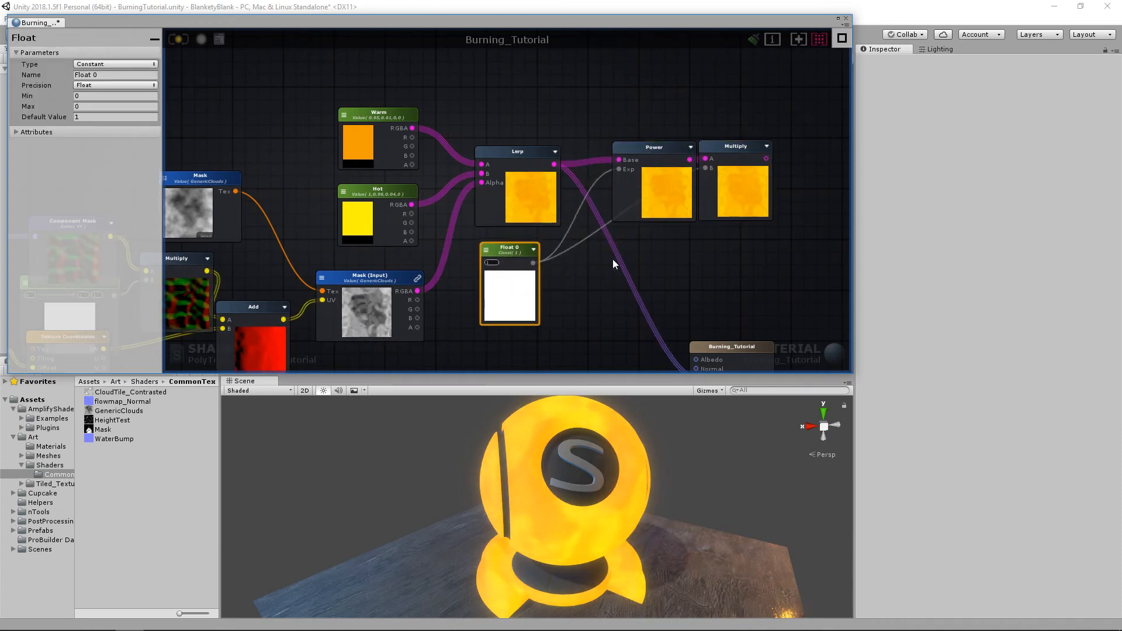
Set the Float node's value to 2 and space out the Lerp and Multiply nodes to compare their previews
{"action": "scroll", "coordinate": [612, 258], "scroll_direction": "up", "scroll_amount": 3}
{"action": "left_click", "coordinate": [397, 271]}
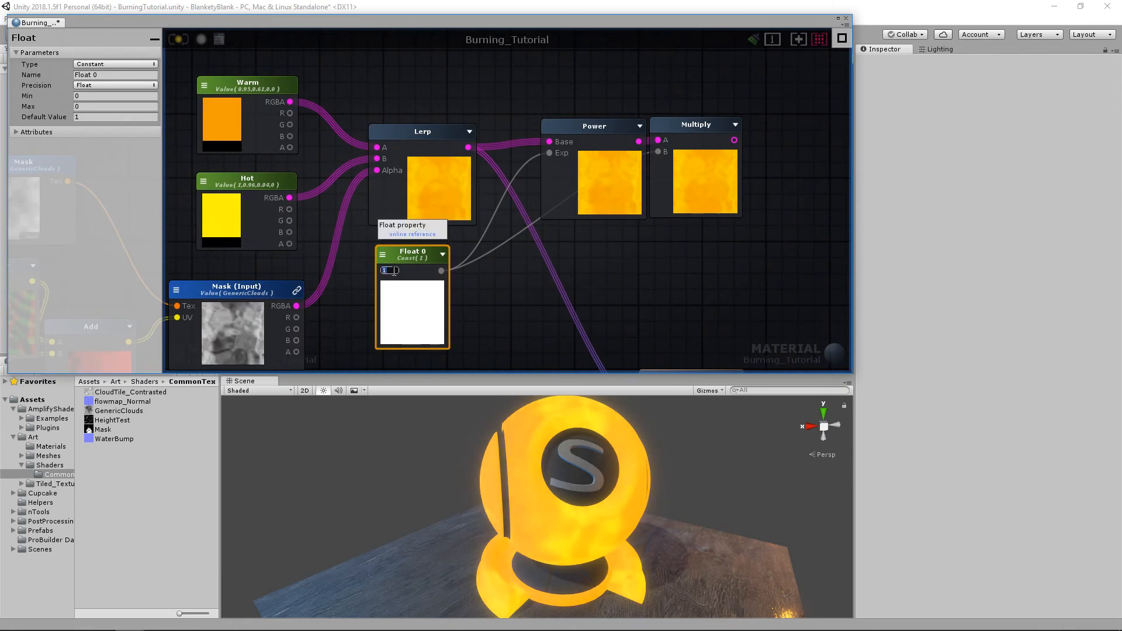
{"action": "type", "text": "2"}
{"action": "left_click", "coordinate": [635, 269]}
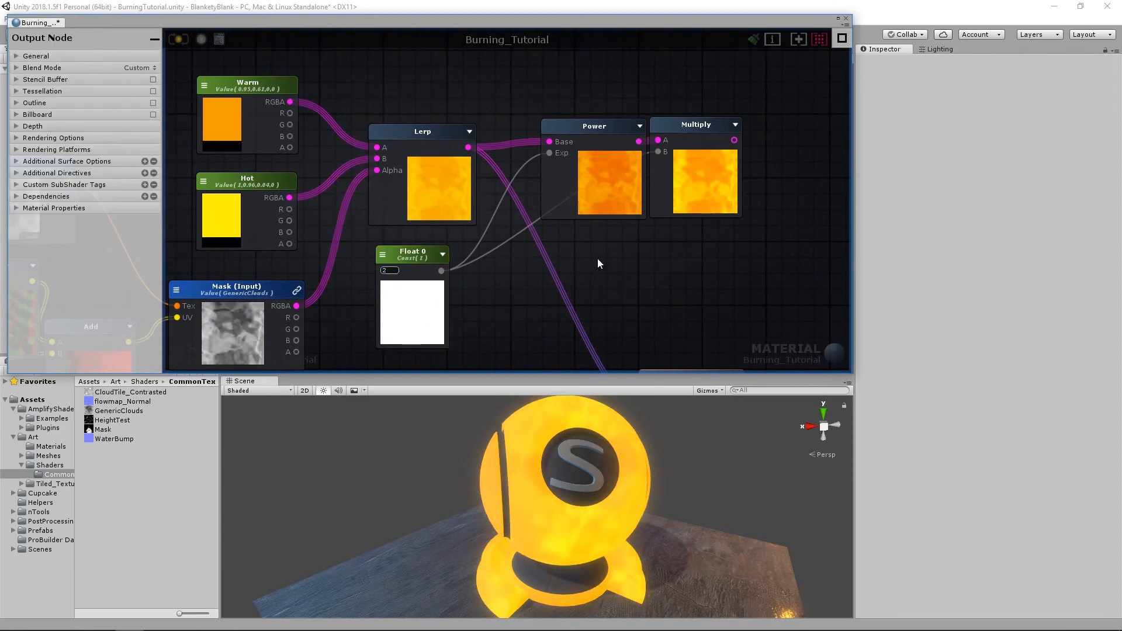
{"action": "left_click_drag", "start_coordinate": [428, 129], "coordinate": [426, 118]}
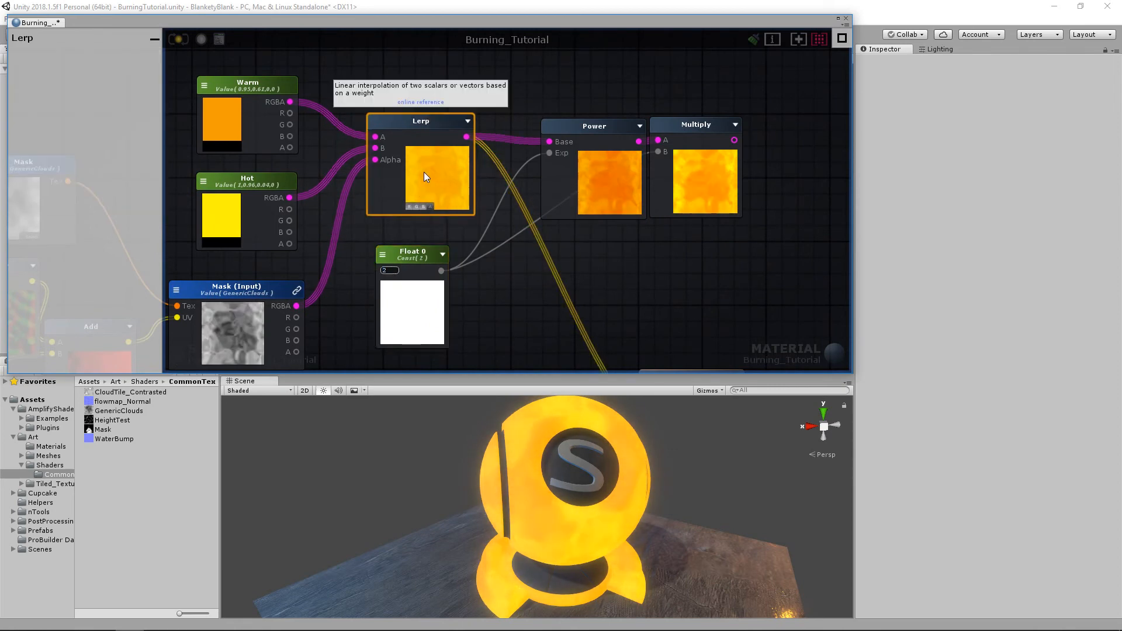
{"action": "left_click_drag", "start_coordinate": [705, 125], "coordinate": [749, 123]}
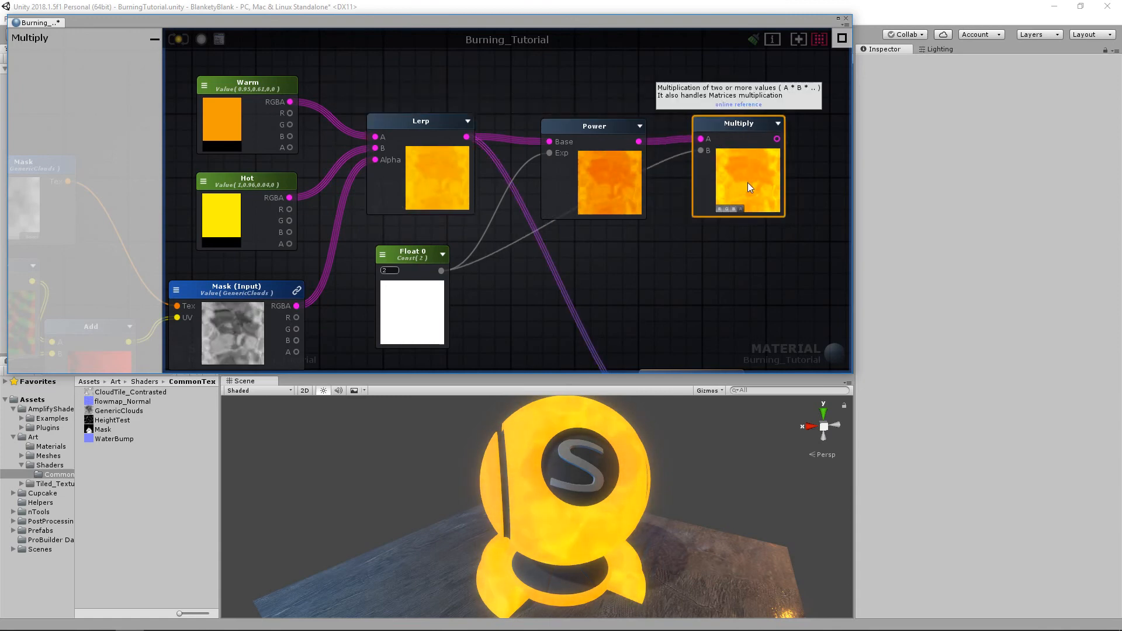
{"action": "left_click_drag", "start_coordinate": [740, 127], "coordinate": [730, 125]}
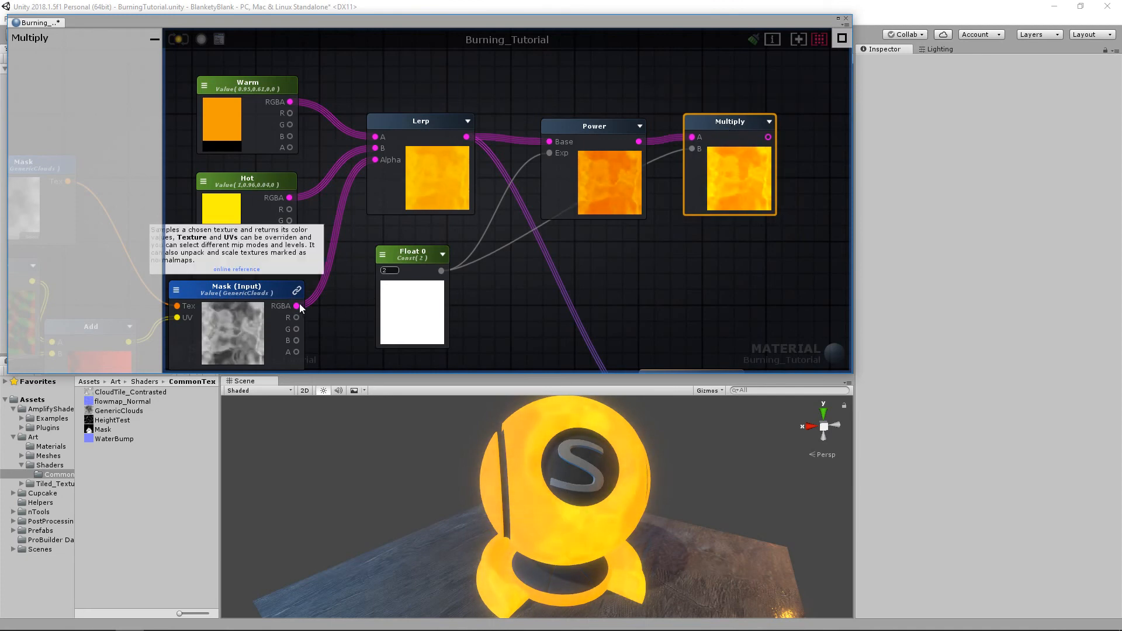
Preview the Mask (Input) RGBA output through Power and Multiply, and reconnect the Lerp output to Power's Base
{"action": "left_click_drag", "start_coordinate": [297, 306], "coordinate": [549, 141]}
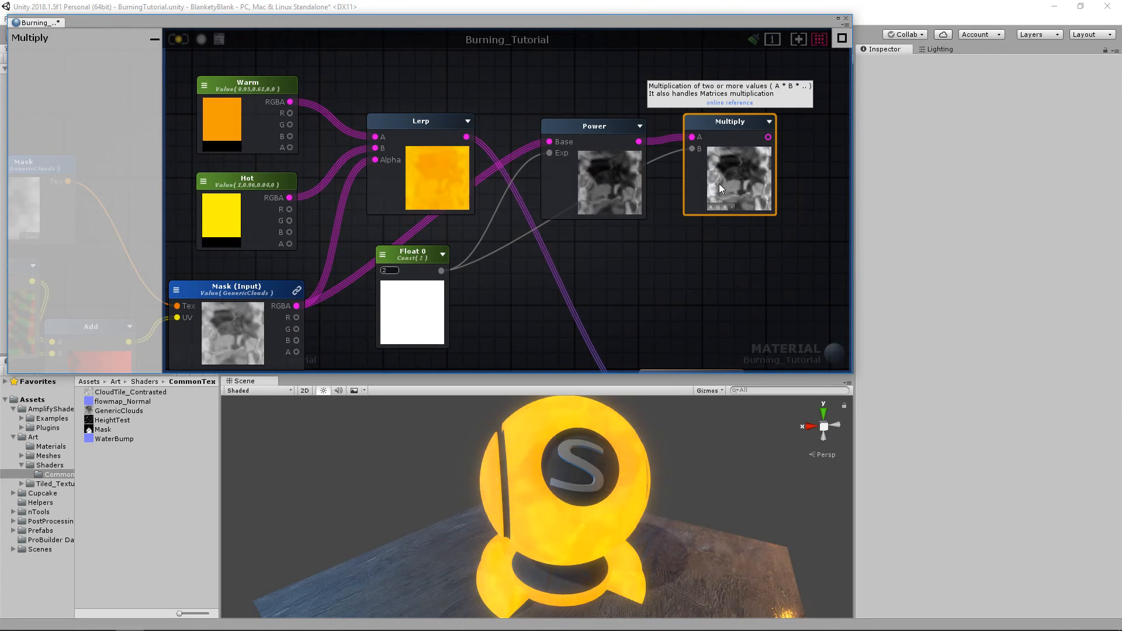
{"action": "left_click_drag", "start_coordinate": [739, 122], "coordinate": [737, 126]}
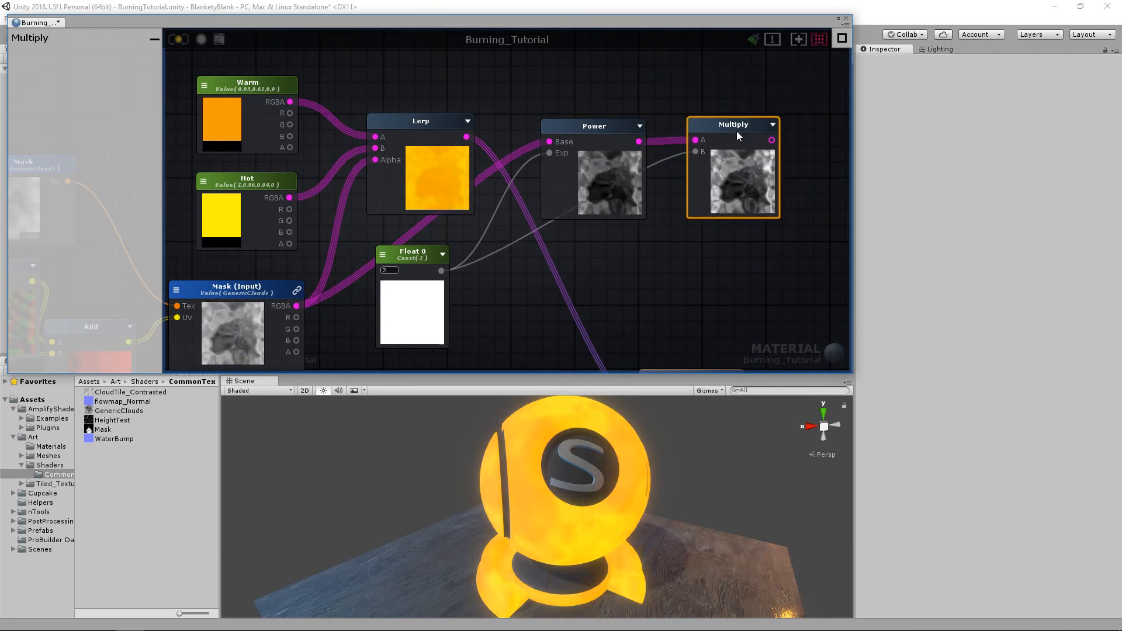
{"action": "right_click_drag", "start_coordinate": [528, 224], "coordinate": [528, 199]}
{"action": "middle_click_drag", "start_coordinate": [517, 237], "coordinate": [499, 211]}
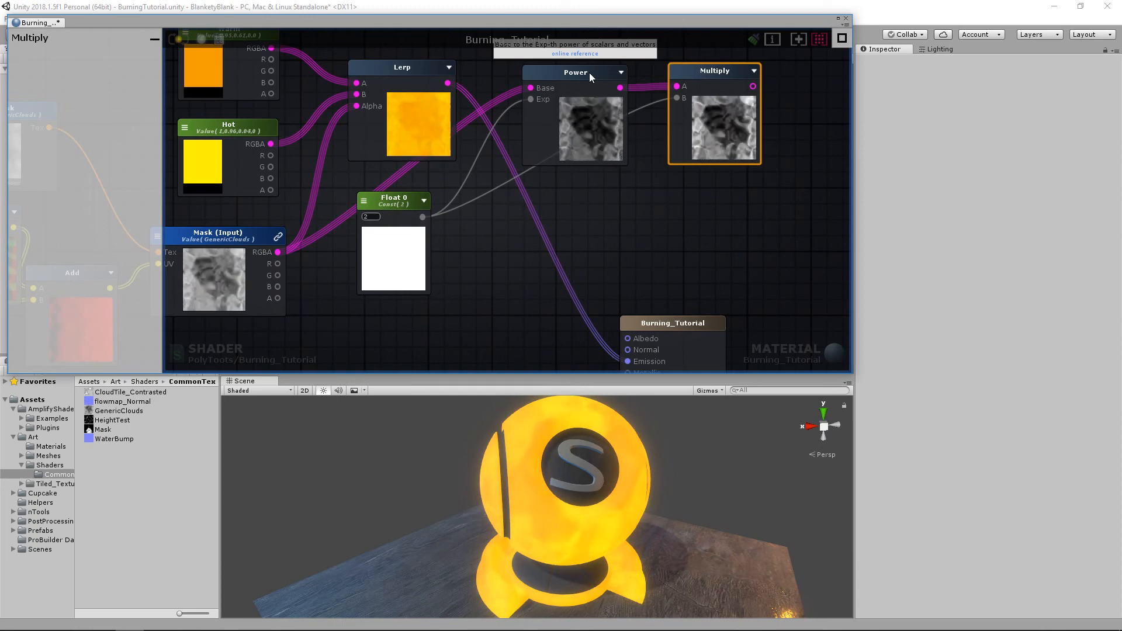
{"action": "left_click_drag", "start_coordinate": [589, 72], "coordinate": [573, 73]}
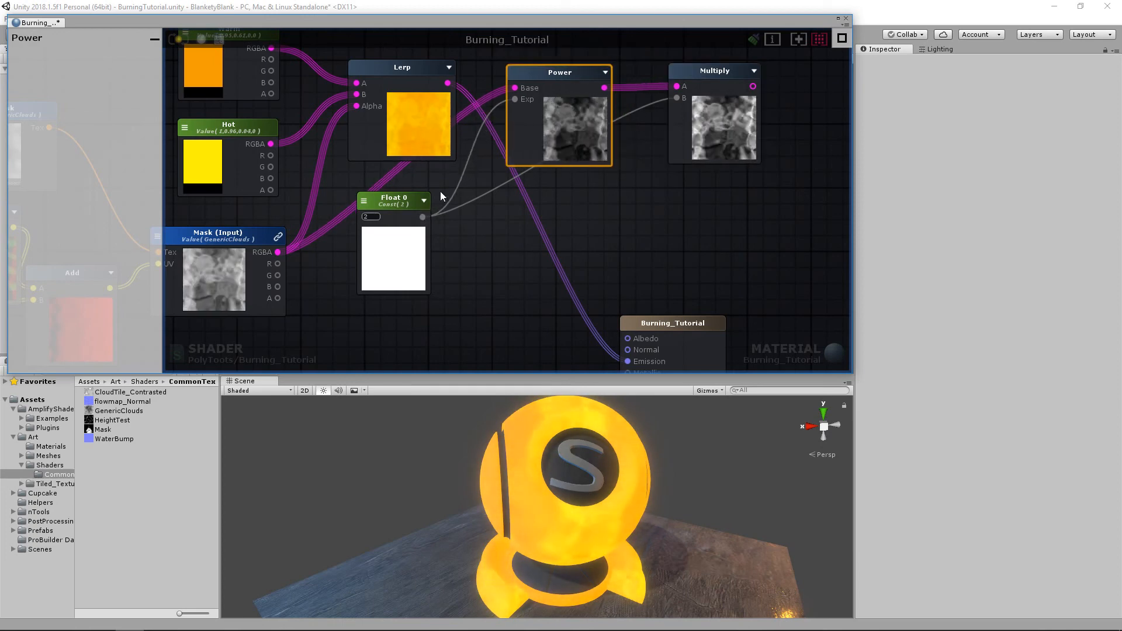
{"action": "left_click_drag", "start_coordinate": [448, 83], "coordinate": [516, 88]}
Tidy the graph by rearranging the overlapping distortion and scrolling nodes
{"action": "scroll", "coordinate": [559, 159], "scroll_direction": "down", "scroll_amount": 2}
{"action": "scroll", "coordinate": [550, 181], "scroll_direction": "down", "scroll_amount": 2}
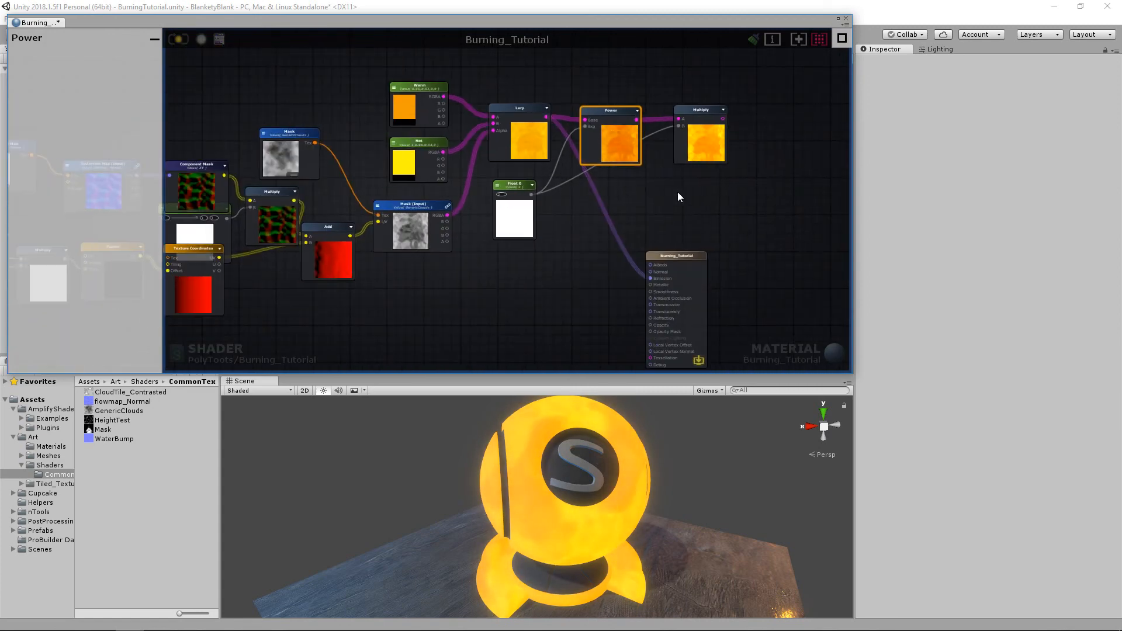
{"action": "left_click", "coordinate": [678, 192]}
{"action": "left_click", "coordinate": [708, 125]}
{"action": "middle_click_drag", "start_coordinate": [298, 214], "coordinate": [591, 185]}
{"action": "scroll", "coordinate": [476, 211], "scroll_direction": "up", "scroll_amount": 3}
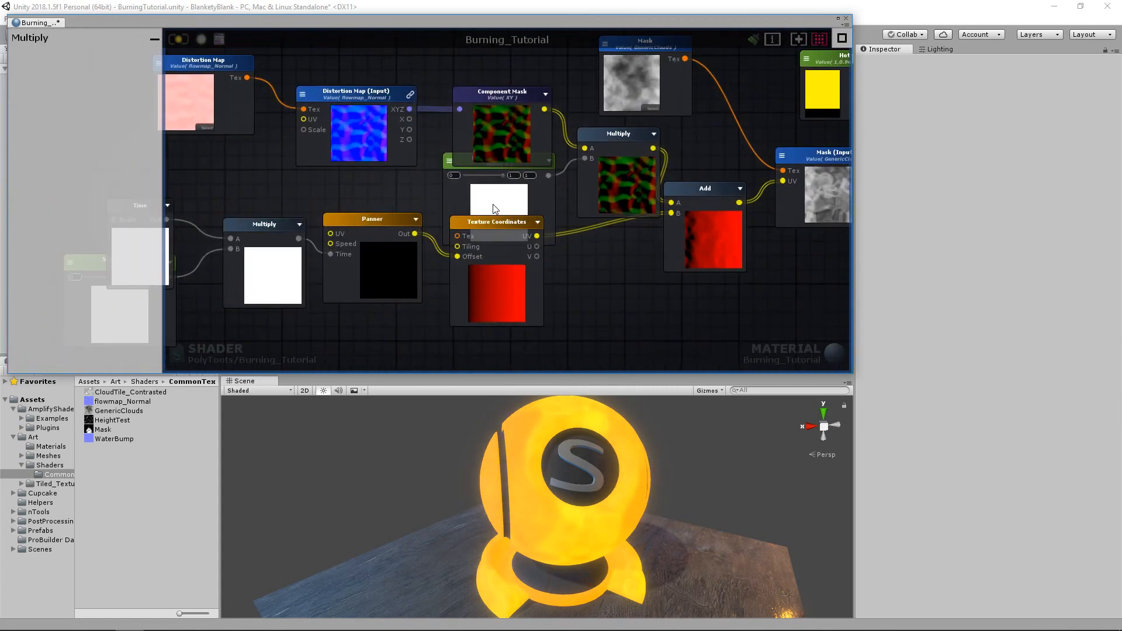
{"action": "scroll", "coordinate": [493, 208], "scroll_direction": "down", "scroll_amount": 3}
{"action": "left_click_drag", "start_coordinate": [200, 87], "coordinate": [644, 321]}
{"action": "left_click_drag", "start_coordinate": [595, 121], "coordinate": [566, 98]}
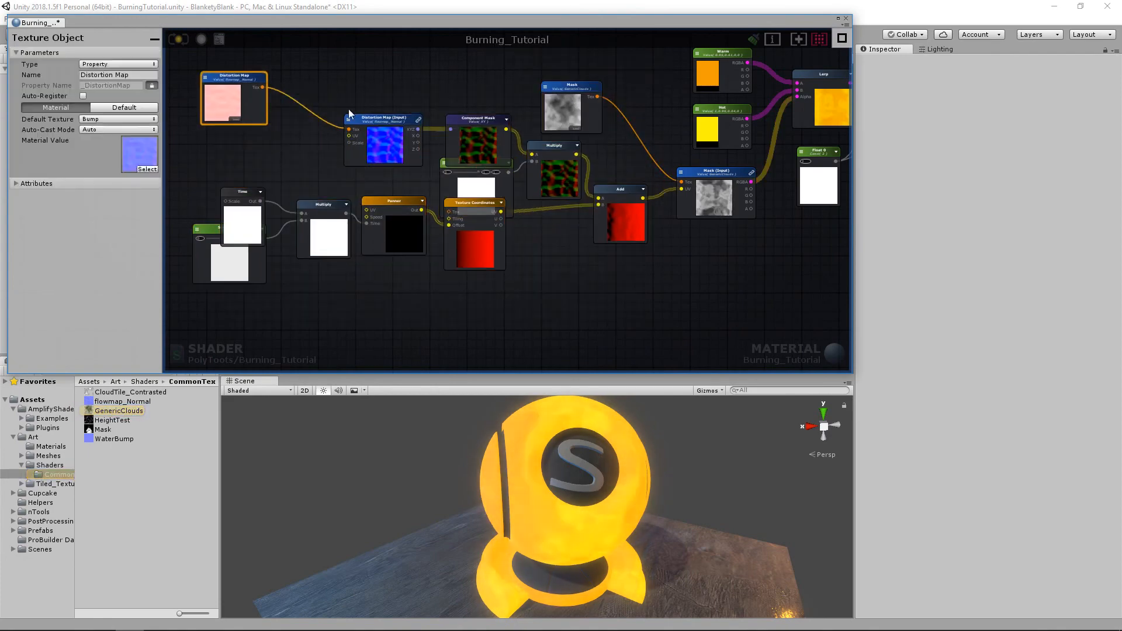
{"action": "left_click", "coordinate": [378, 204]}
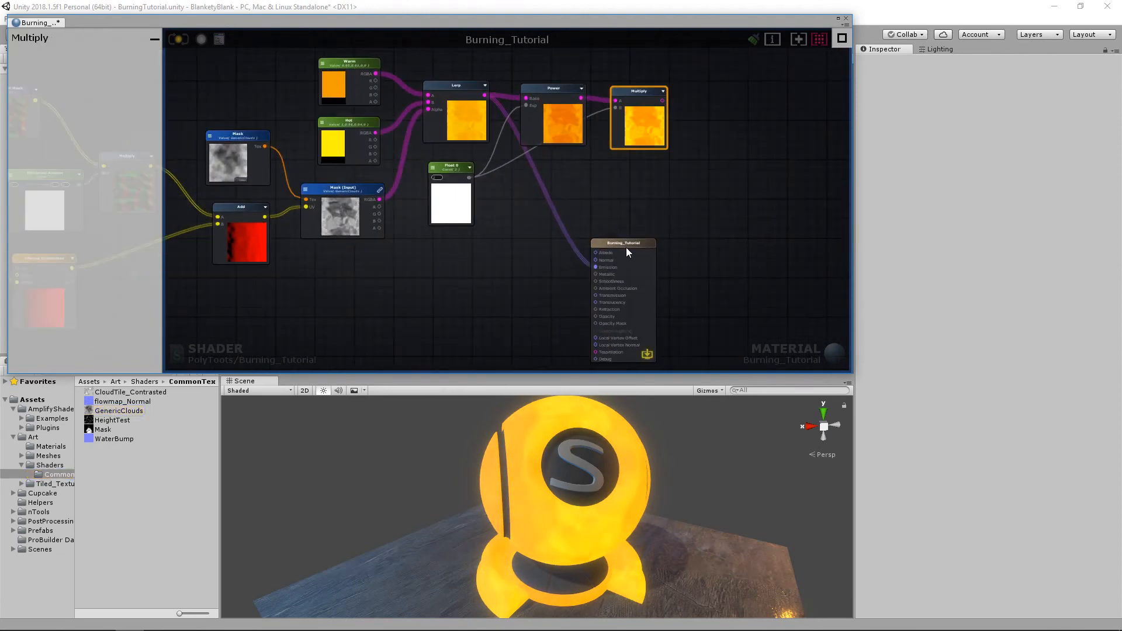
Connect the Multiply output to the Burning_Tutorial node's Emission input in place of Lerp, save the shader and inspect the model
{"action": "left_click_drag", "start_coordinate": [625, 242], "coordinate": [802, 233]}
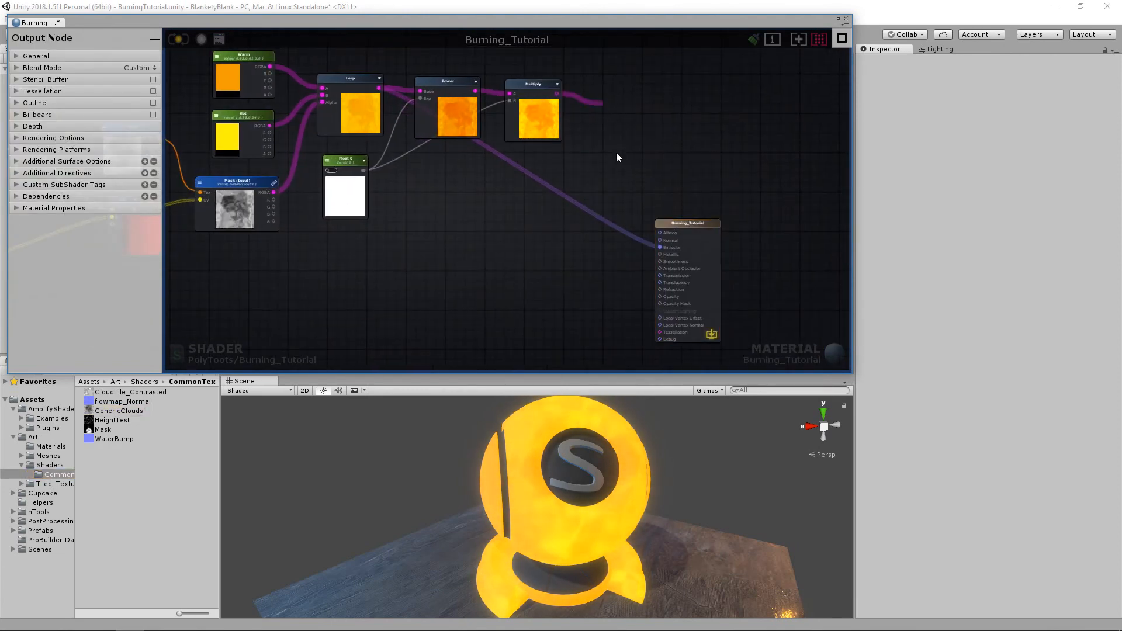
{"action": "left_click_drag", "start_coordinate": [616, 152], "coordinate": [658, 248]}
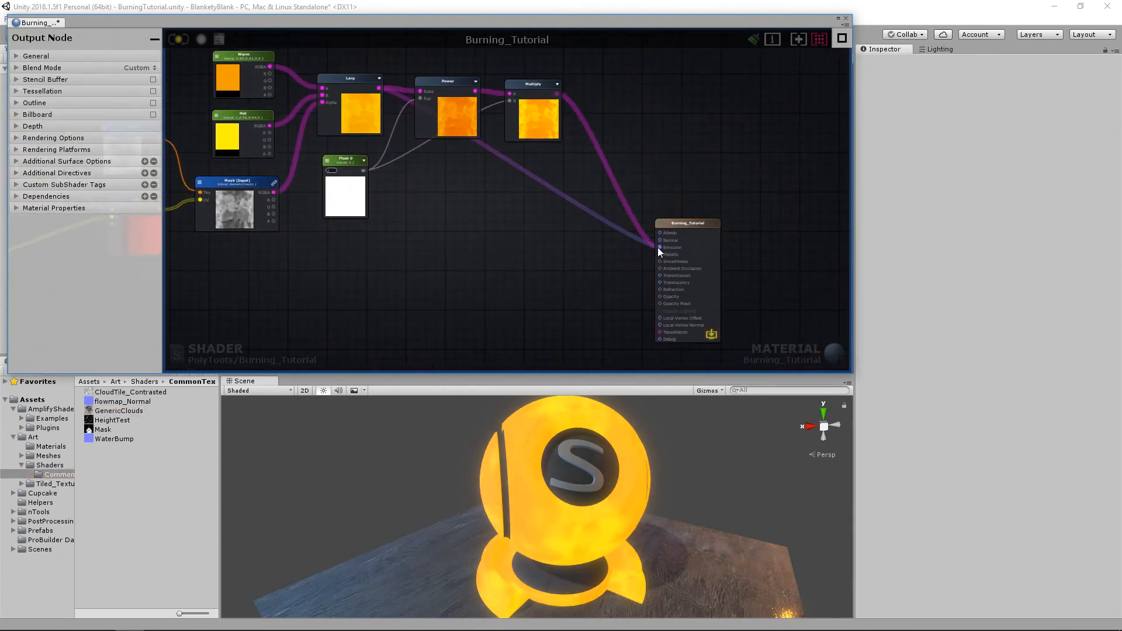
{"action": "left_click", "coordinate": [546, 103]}
{"action": "left_click_drag", "start_coordinate": [545, 100], "coordinate": [536, 85]}
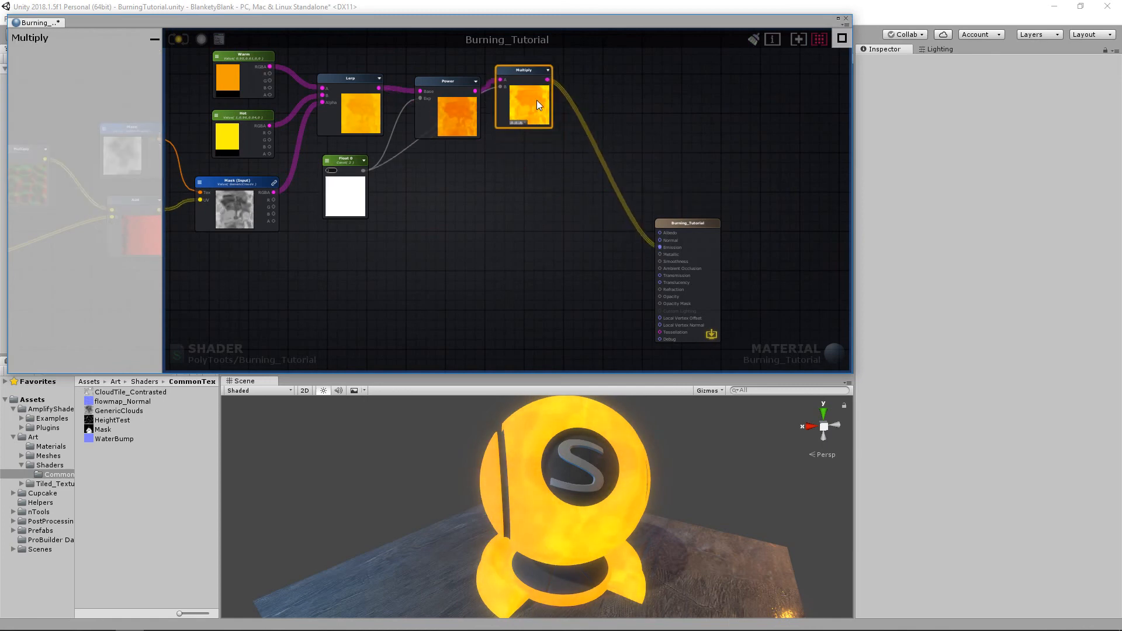
{"action": "left_click", "coordinate": [181, 40]}
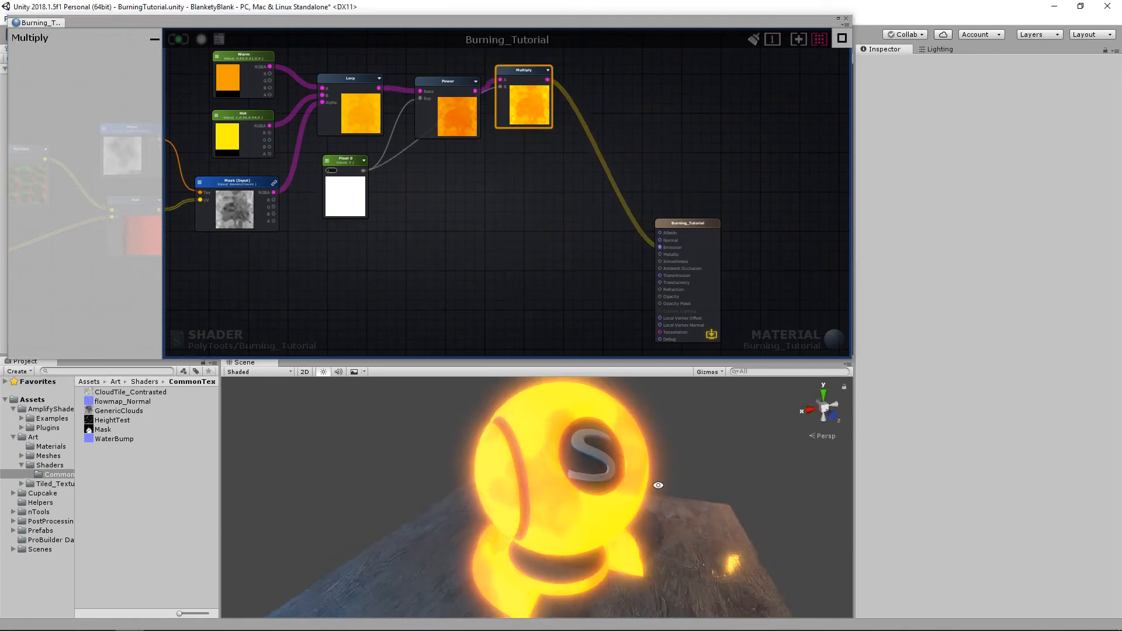
{"action": "mouse_move", "coordinate": [672, 456]}
{"action": "left_mouse_down", "text": "alt"}
{"action": "mouse_move", "coordinate": [805, 456]}
{"action": "mouse_move", "coordinate": [393, 464]}
{"action": "mouse_move", "coordinate": [610, 470]}
{"action": "mouse_move", "coordinate": [651, 466]}
{"action": "mouse_move", "coordinate": [637, 458]}
{"action": "mouse_move", "coordinate": [659, 452]}
{"action": "left_mouse_up", "text": "alt"}
Move the shader editor aside, select the Main Camera and disable its Post Processing Behaviour, viewing the model from the front
{"action": "middle_click_drag", "start_coordinate": [542, 214], "coordinate": [653, 277]}
{"action": "left_click", "coordinate": [654, 277]}
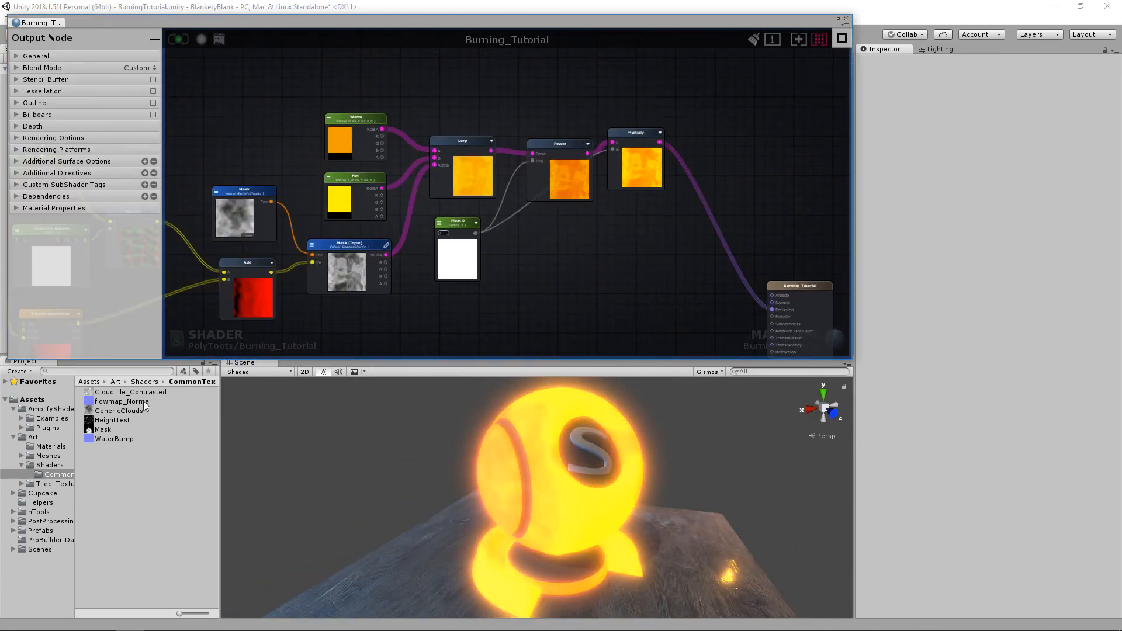
{"action": "left_click_drag", "start_coordinate": [97, 19], "coordinate": [155, 33]}
{"action": "left_click_drag", "start_coordinate": [717, 43], "coordinate": [695, 41]}
{"action": "left_click_drag", "start_coordinate": [871, 323], "coordinate": [841, 324]}
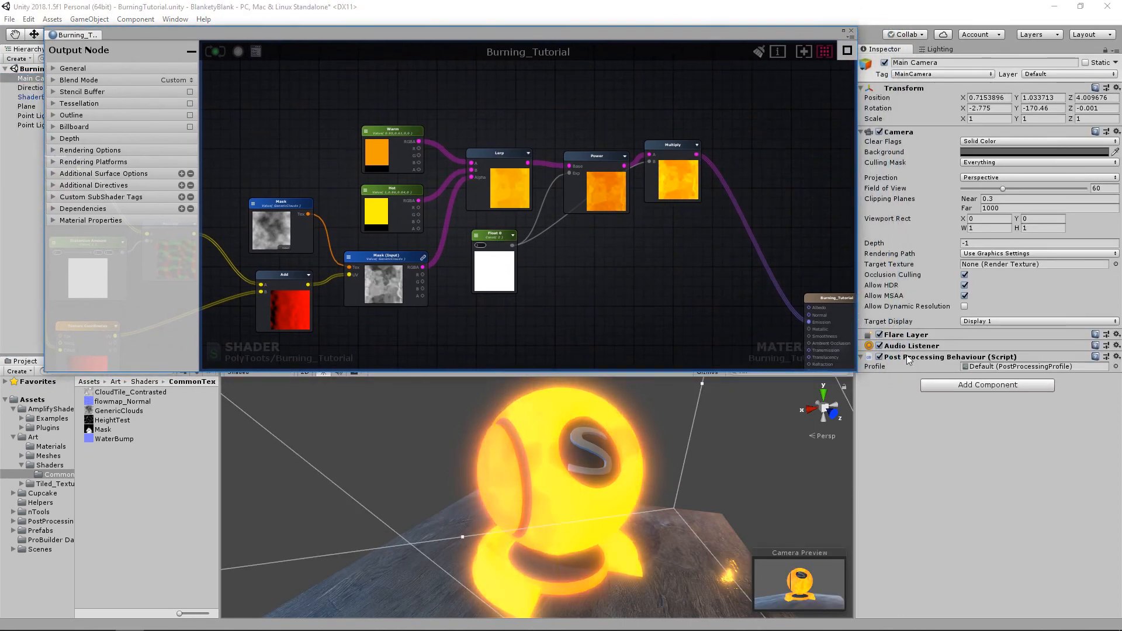
{"action": "left_click_drag", "start_coordinate": [525, 466], "coordinate": [549, 479], "text": "alt"}
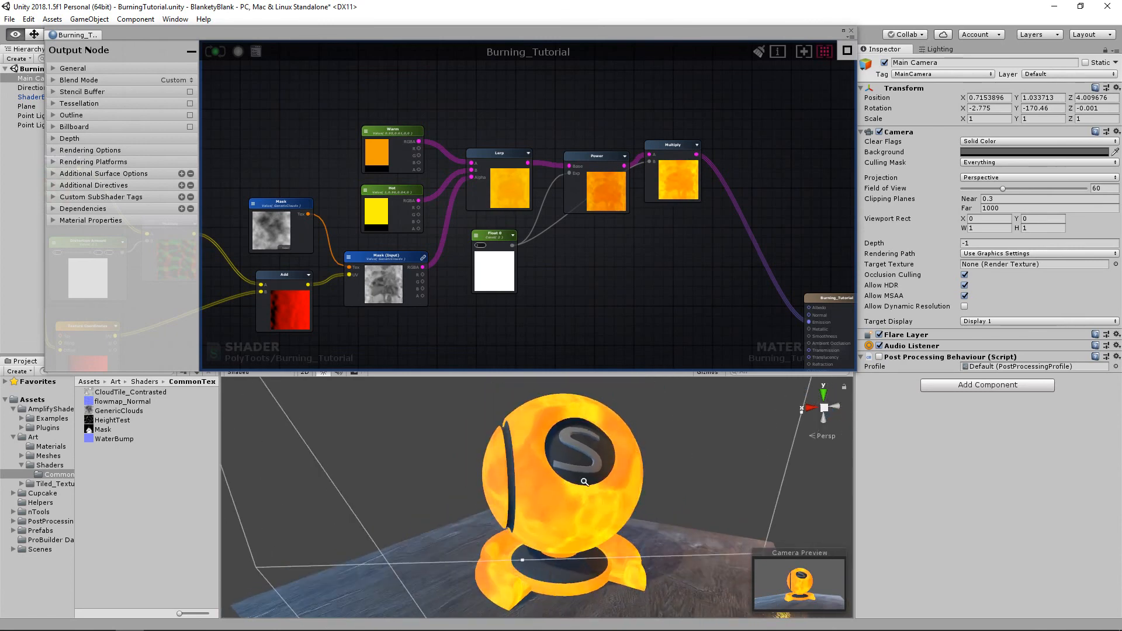
{"action": "scroll", "coordinate": [549, 479], "scroll_direction": "up", "scroll_amount": 2}
Show the Burning_Tutorial material's properties from the Shaders folder and fit the shader editor window beside them
{"action": "left_click_drag", "start_coordinate": [587, 34], "coordinate": [554, 33]}
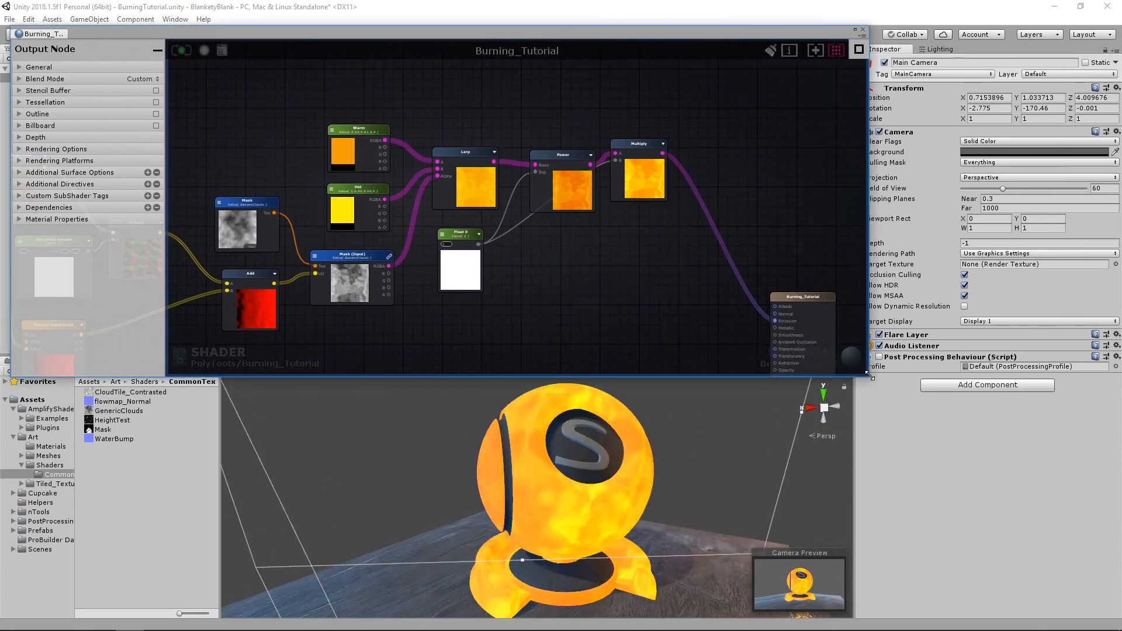
{"action": "scroll", "coordinate": [643, 259], "scroll_direction": "down", "scroll_amount": 4}
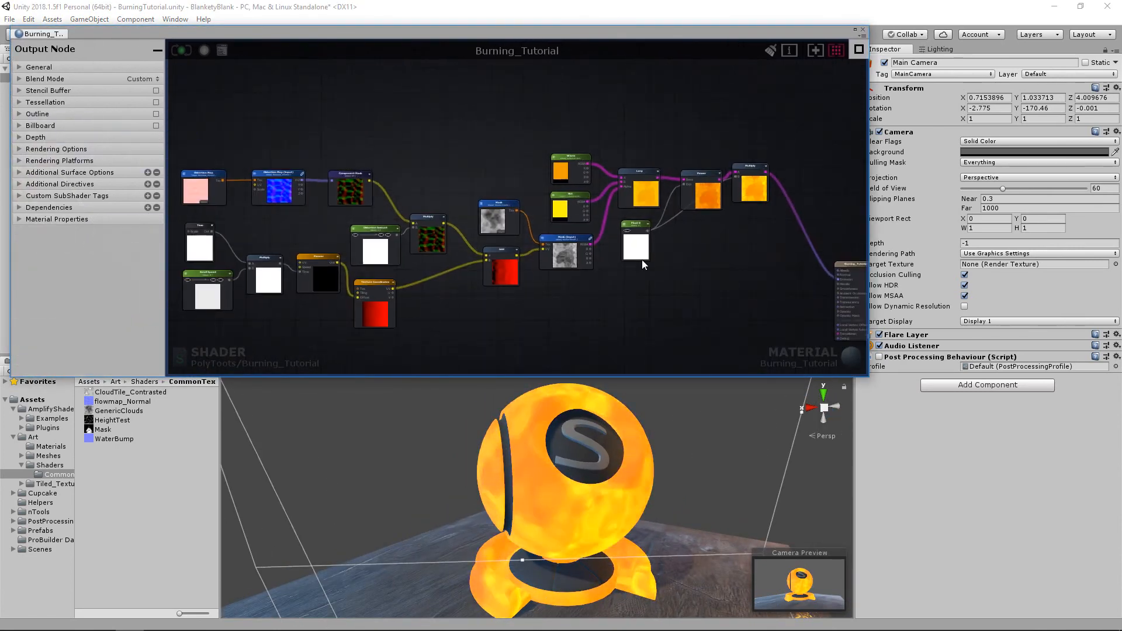
{"action": "left_click", "coordinate": [49, 464]}
{"action": "left_click", "coordinate": [122, 419]}
{"action": "left_click_drag", "start_coordinate": [868, 141], "coordinate": [840, 140]}
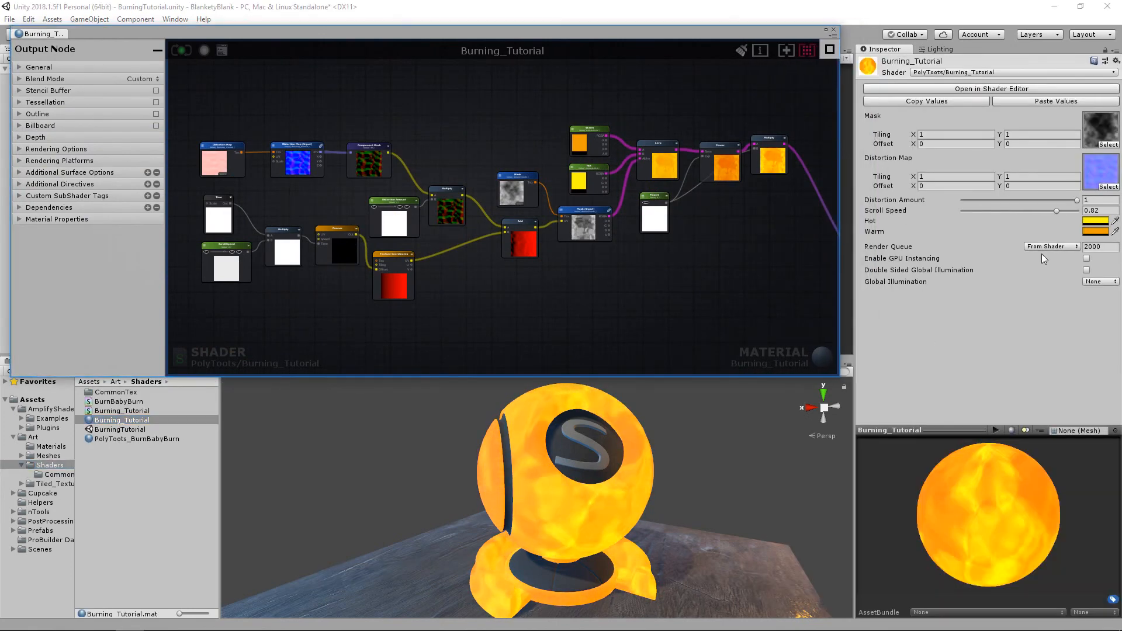
Compare the burning effect on the model with the material's Distortion Amount at 0, and return it to 1
{"action": "mouse_move", "coordinate": [556, 458]}
{"action": "left_mouse_down", "text": "alt"}
{"action": "mouse_move", "coordinate": [529, 460]}
{"action": "mouse_move", "coordinate": [576, 476]}
{"action": "left_mouse_up", "text": "alt"}
{"action": "middle_click_drag", "start_coordinate": [577, 476], "coordinate": [574, 472]}
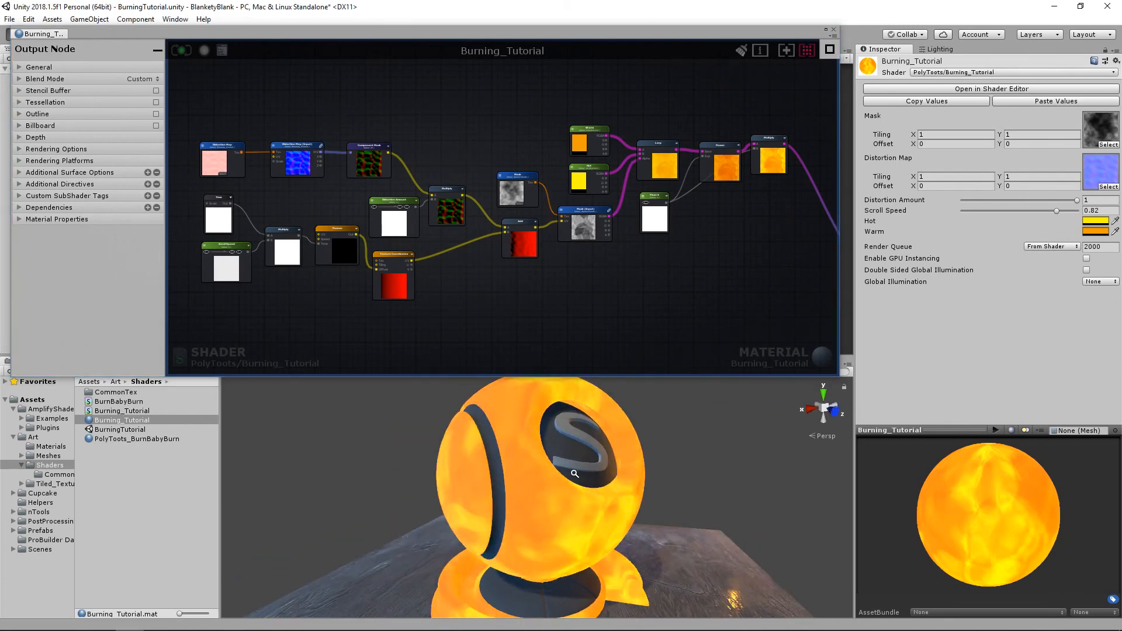
{"action": "scroll", "coordinate": [575, 473], "scroll_direction": "down", "scroll_amount": 4}
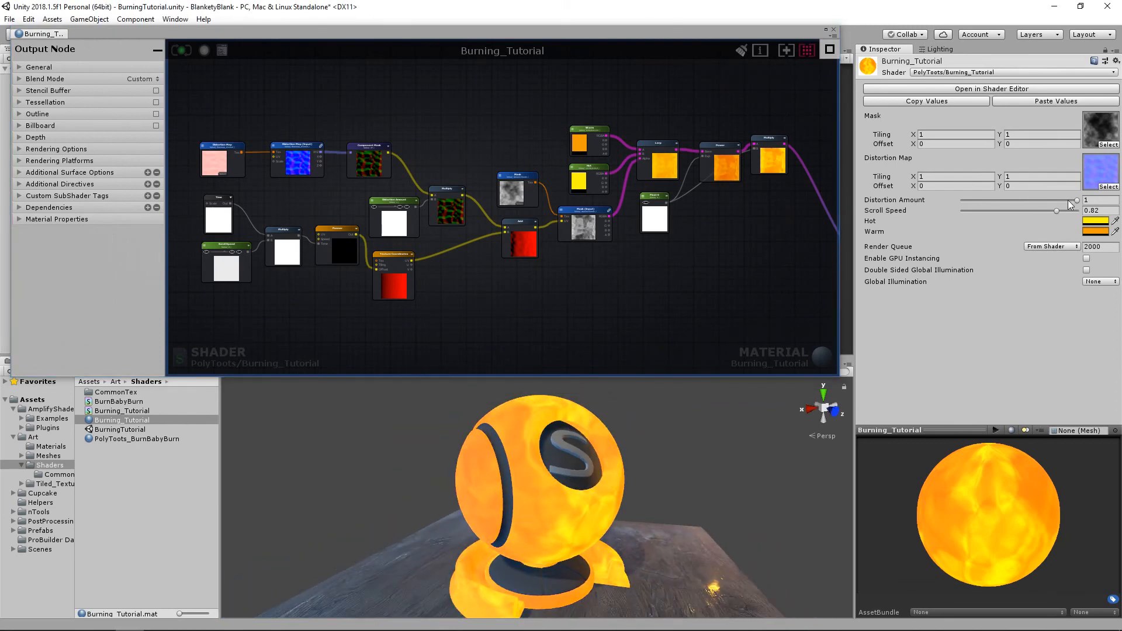
{"action": "left_click_drag", "start_coordinate": [1074, 200], "coordinate": [958, 201]}
{"action": "right_click_drag", "start_coordinate": [563, 440], "coordinate": [521, 468], "text": "alt"}
{"action": "left_click_drag", "start_coordinate": [520, 468], "coordinate": [658, 453], "text": "alt"}
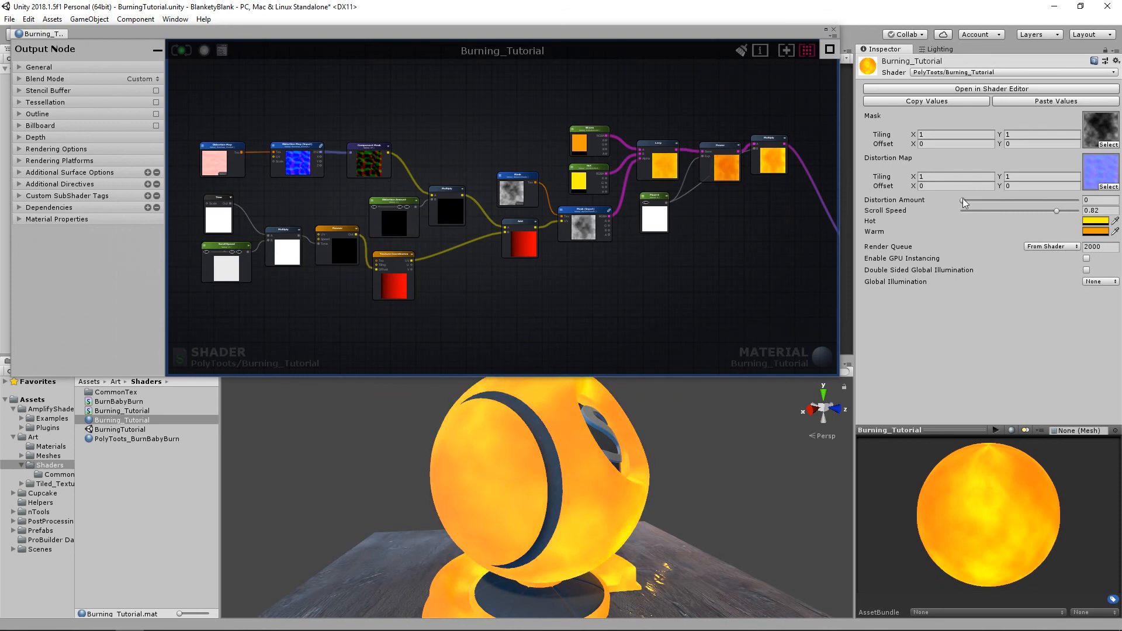
{"action": "left_click_drag", "start_coordinate": [966, 199], "coordinate": [1079, 205]}
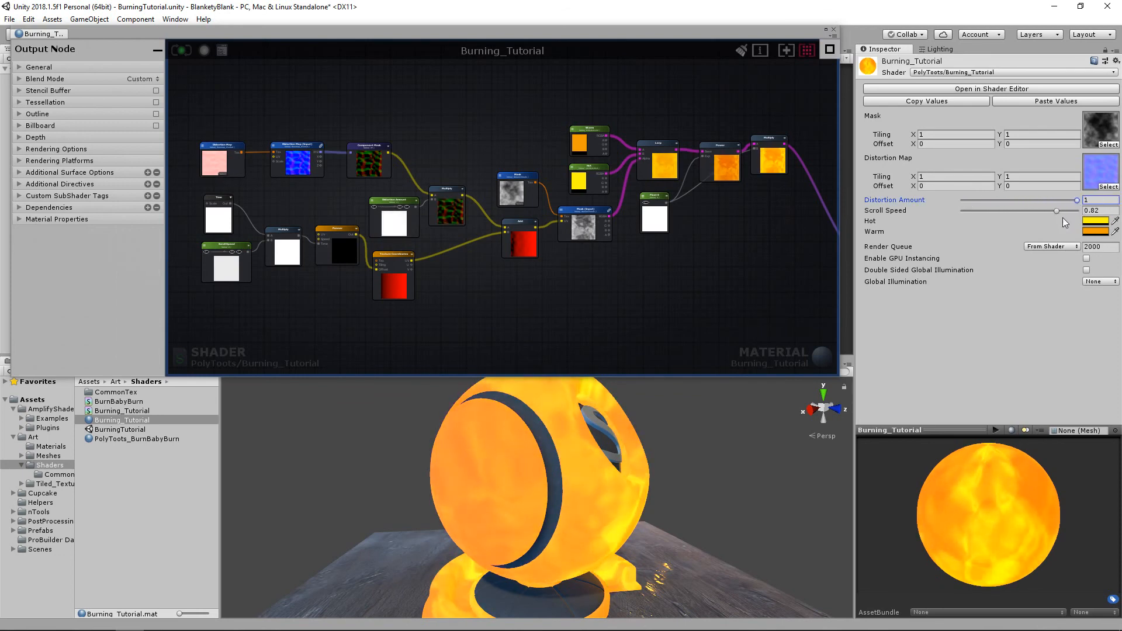
Lower the Burning_Tutorial material's Scroll Speed to 0.4 and view the model from the front
{"action": "left_click_drag", "start_coordinate": [1046, 210], "coordinate": [991, 209]}
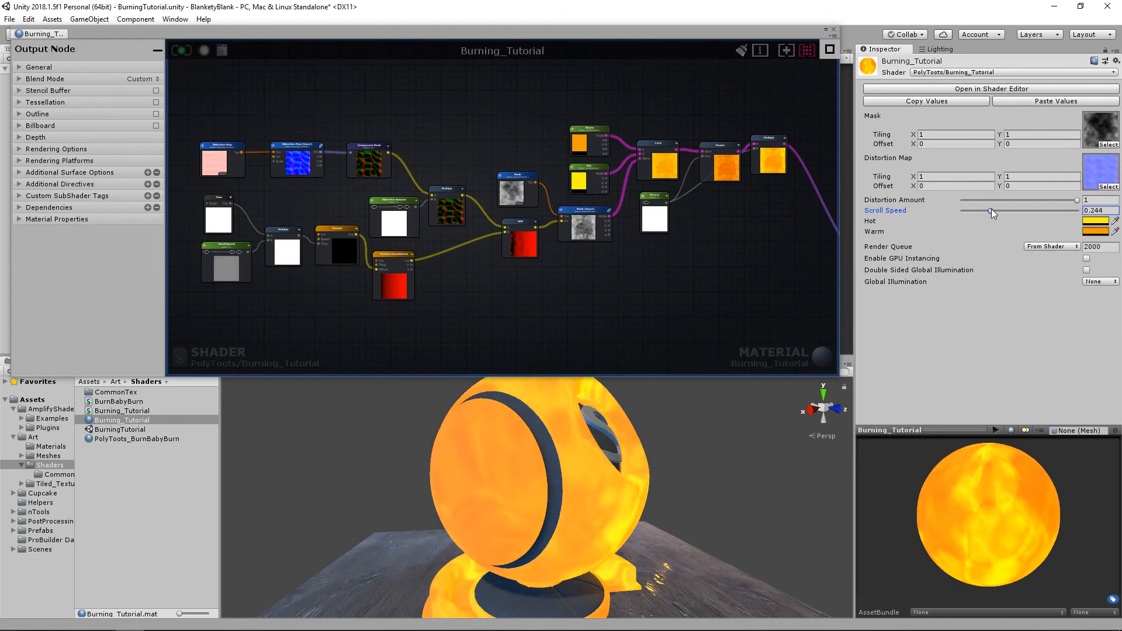
{"action": "mouse_move", "coordinate": [991, 208]}
{"action": "left_mouse_down"}
{"action": "mouse_move", "coordinate": [1078, 216]}
{"action": "mouse_move", "coordinate": [1009, 212]}
{"action": "left_mouse_up"}
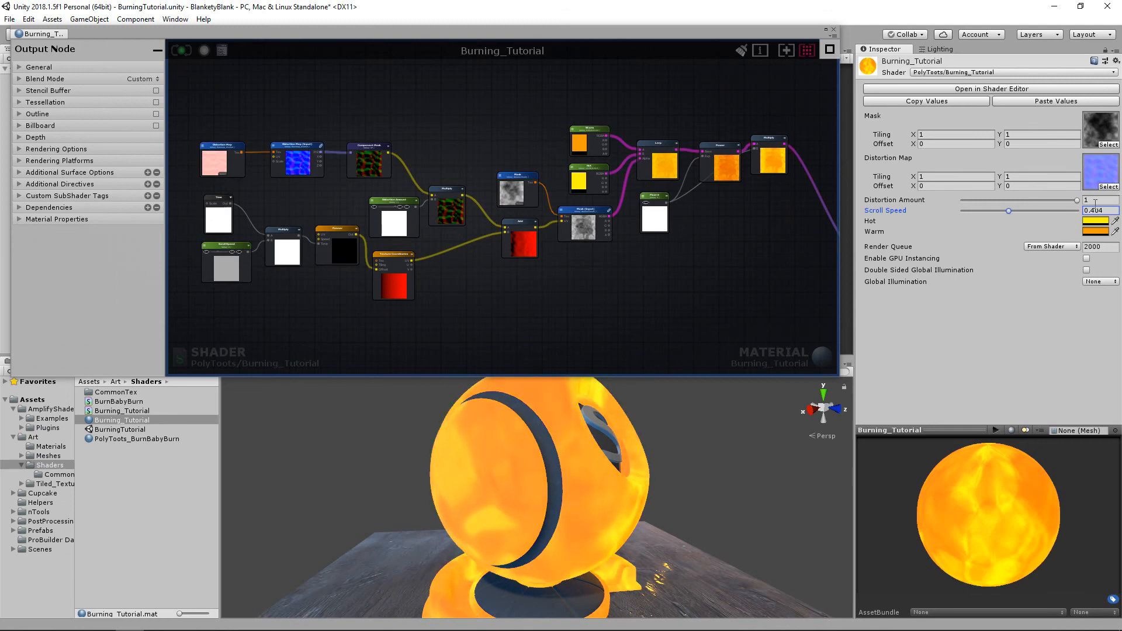
{"action": "left_click_drag", "start_coordinate": [1117, 213], "coordinate": [1092, 211]}
{"action": "type", "text": "4"}
{"action": "key", "text": "Tab"}
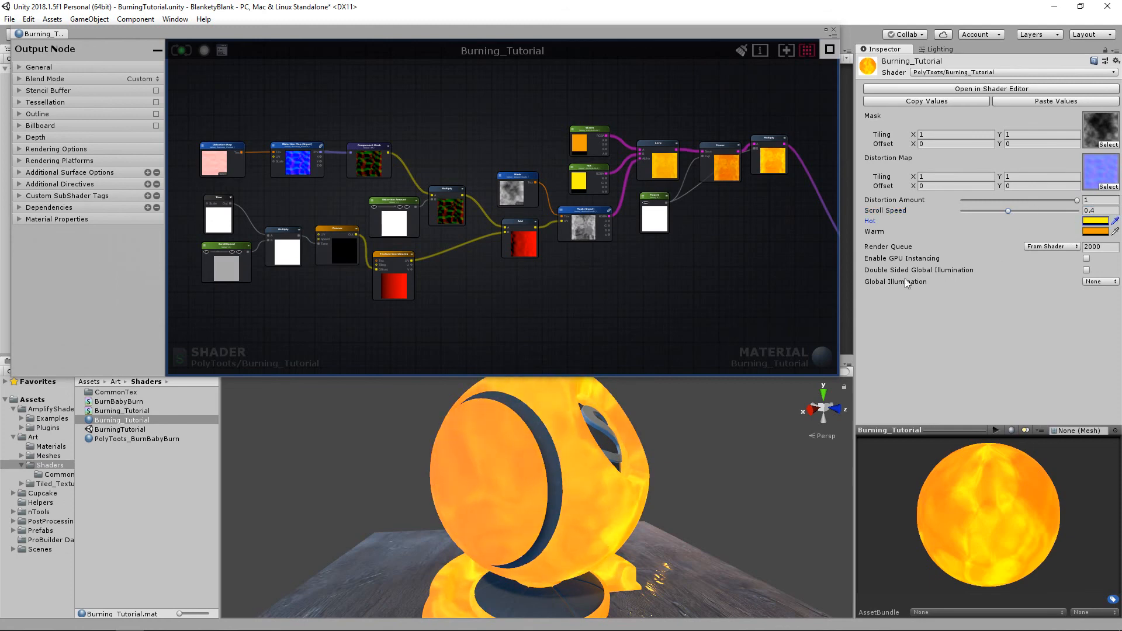
{"action": "left_click_drag", "start_coordinate": [721, 441], "coordinate": [695, 437], "text": "alt"}
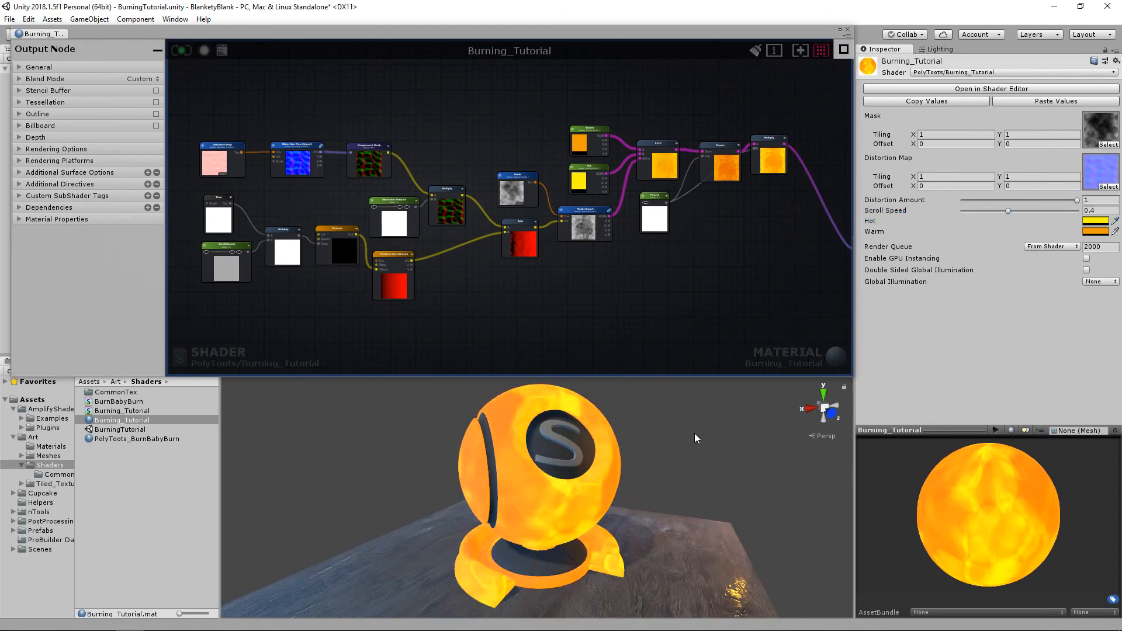